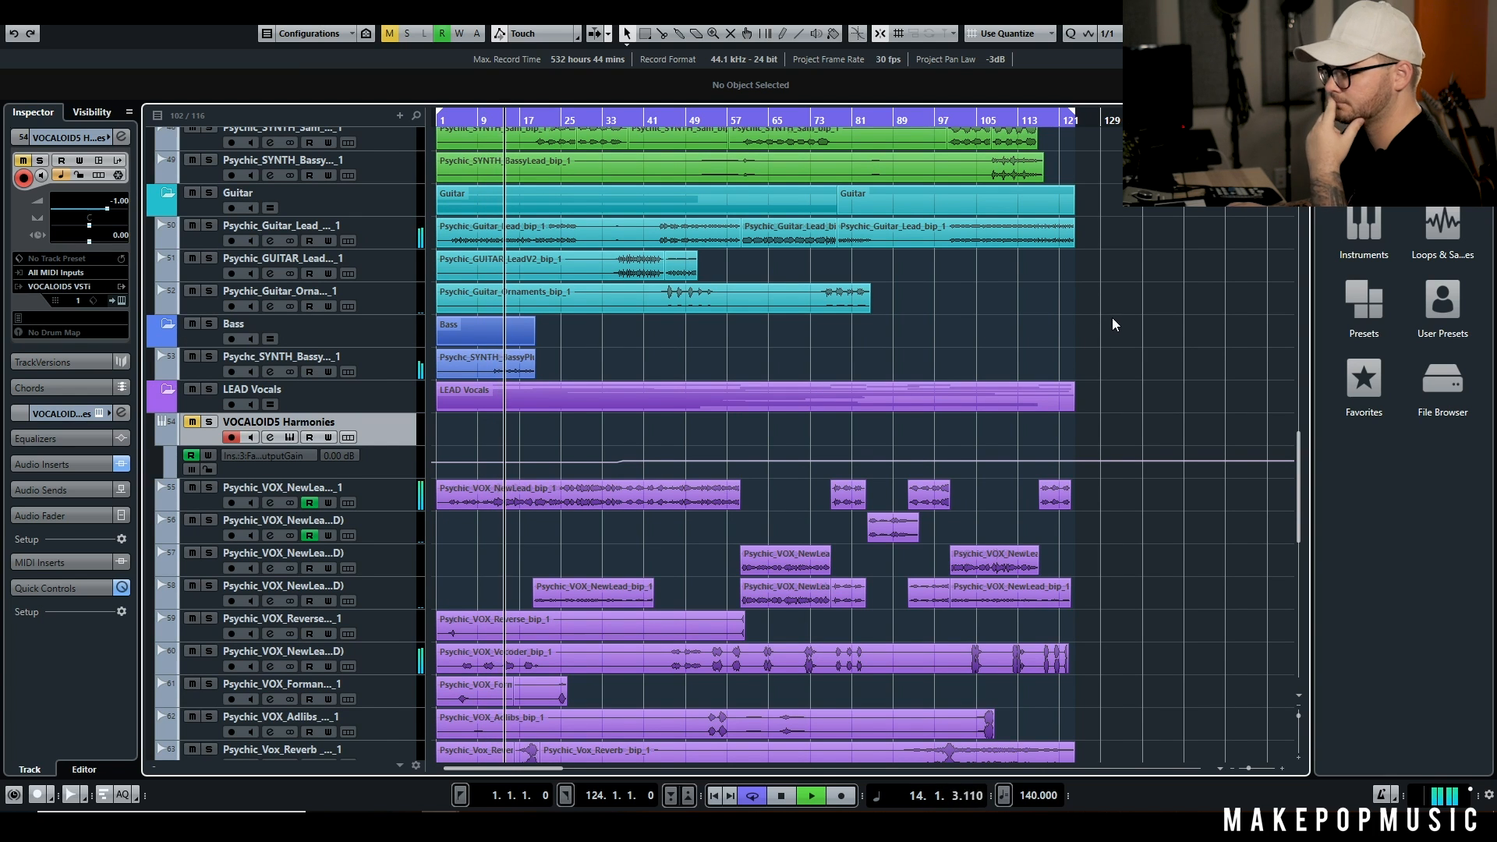
# Step: Stop playback, then solo the VOCALOID5 Harmonies track and open its instrument editor
pyautogui.scroll(-3, 1106, 318)
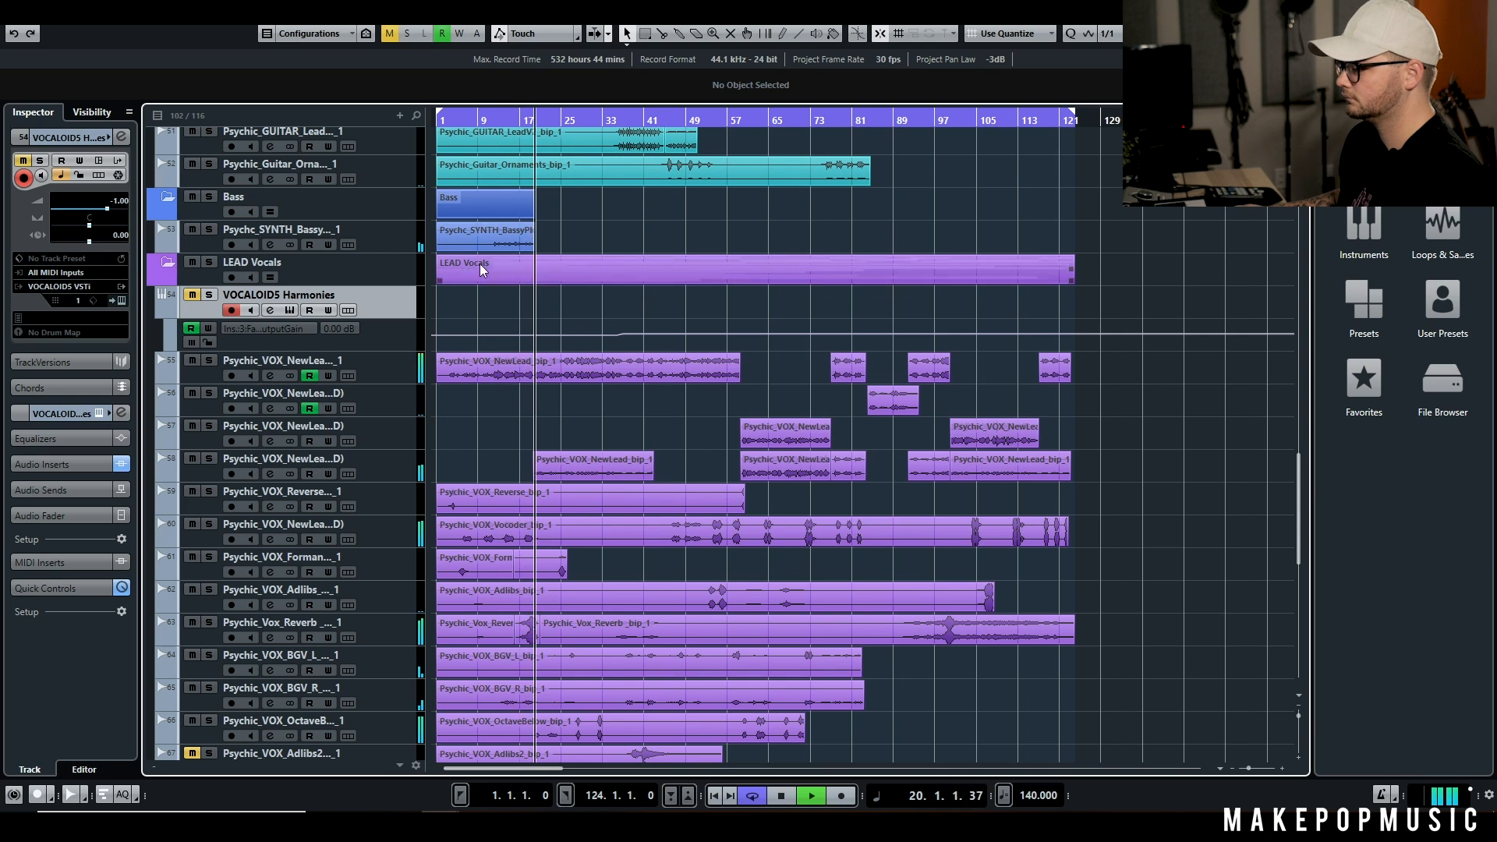
pyautogui.press('space')
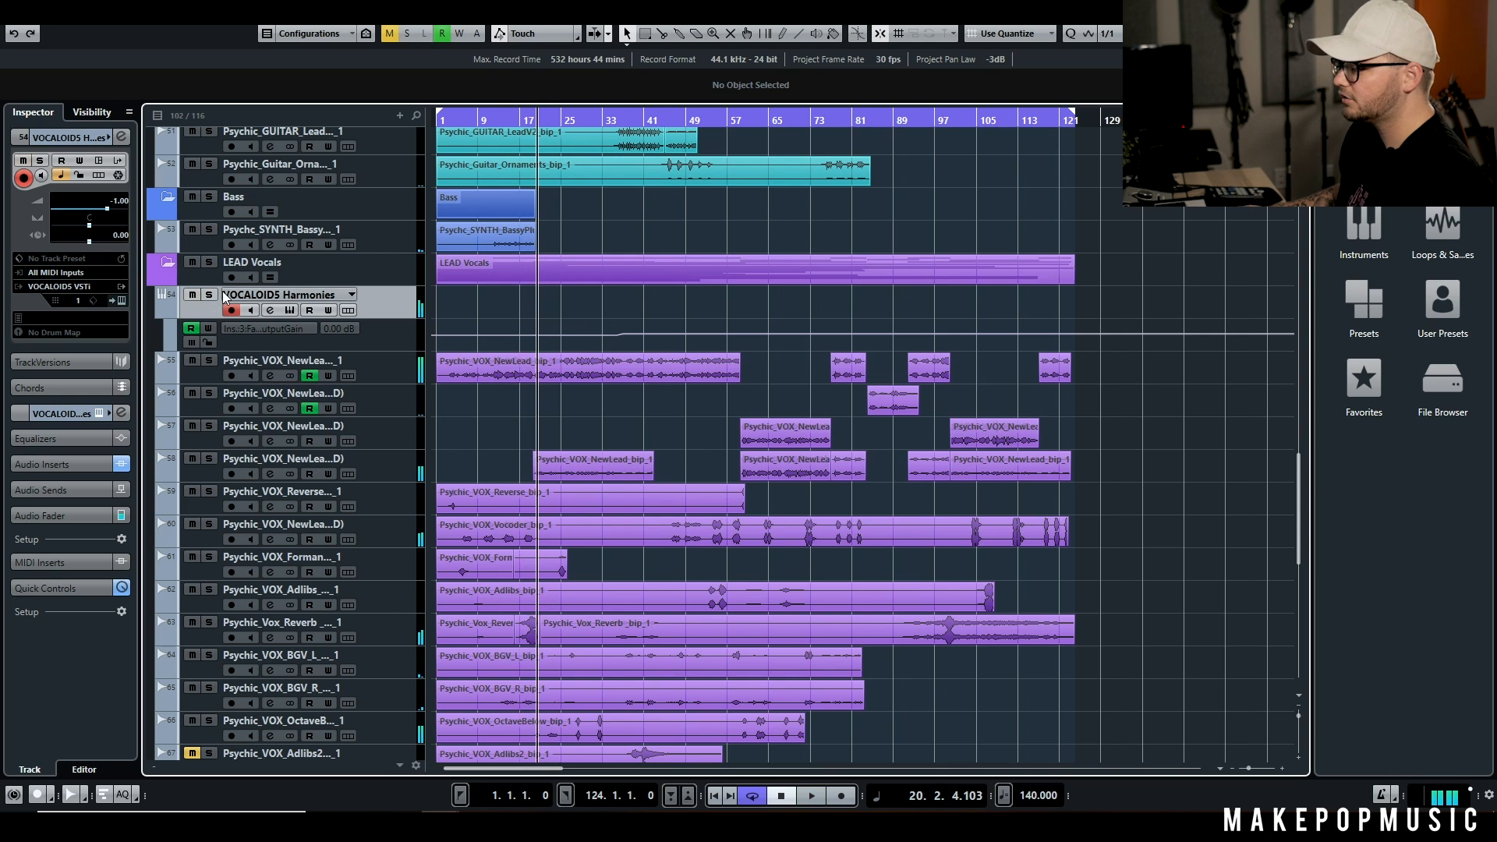
pyautogui.click(210, 295)
pyautogui.click(289, 310)
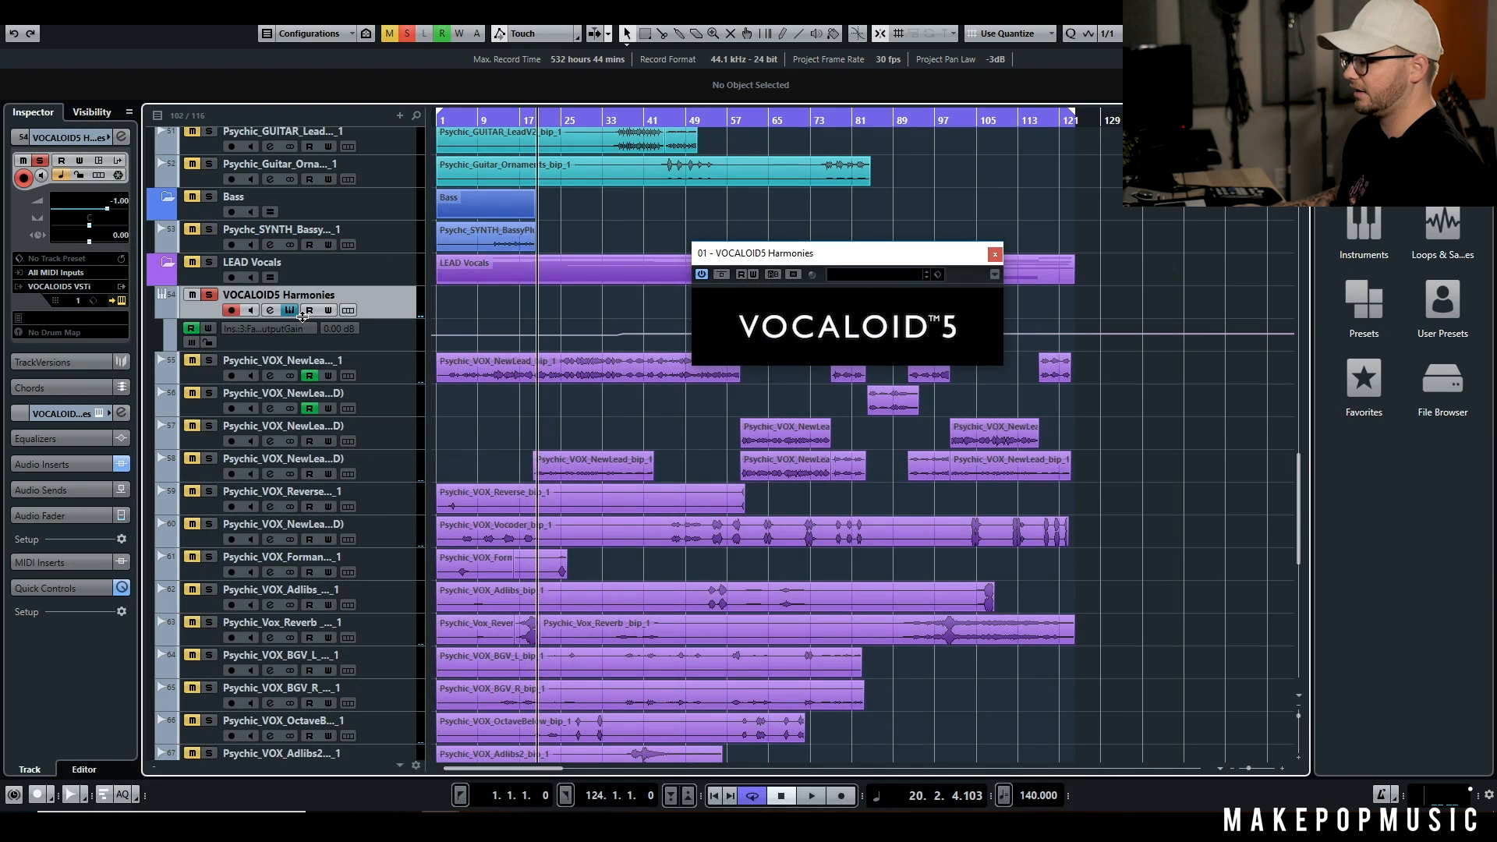
pyautogui.click(289, 310)
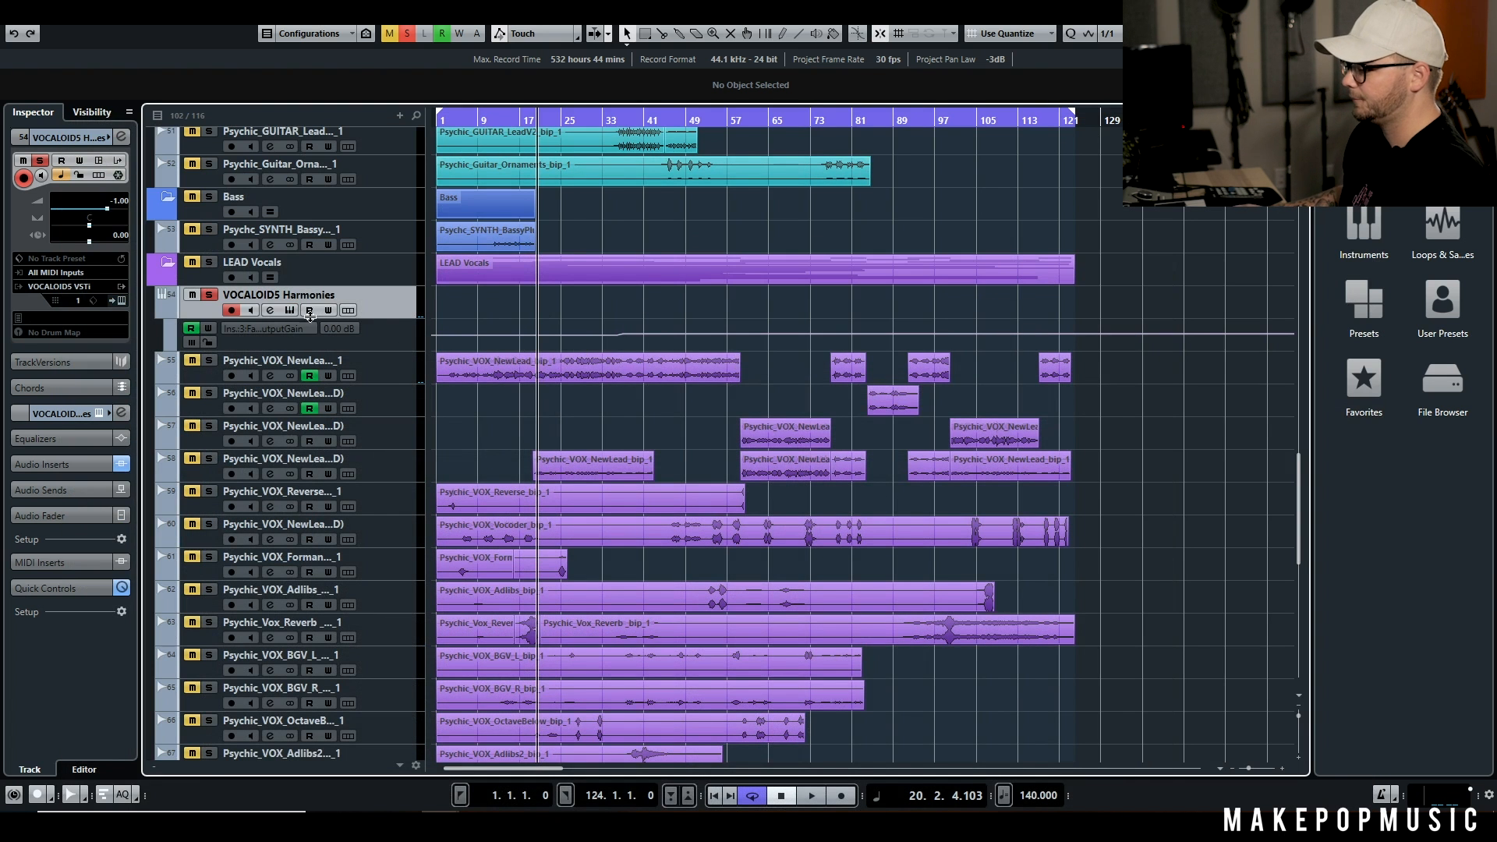
pyautogui.click(290, 311)
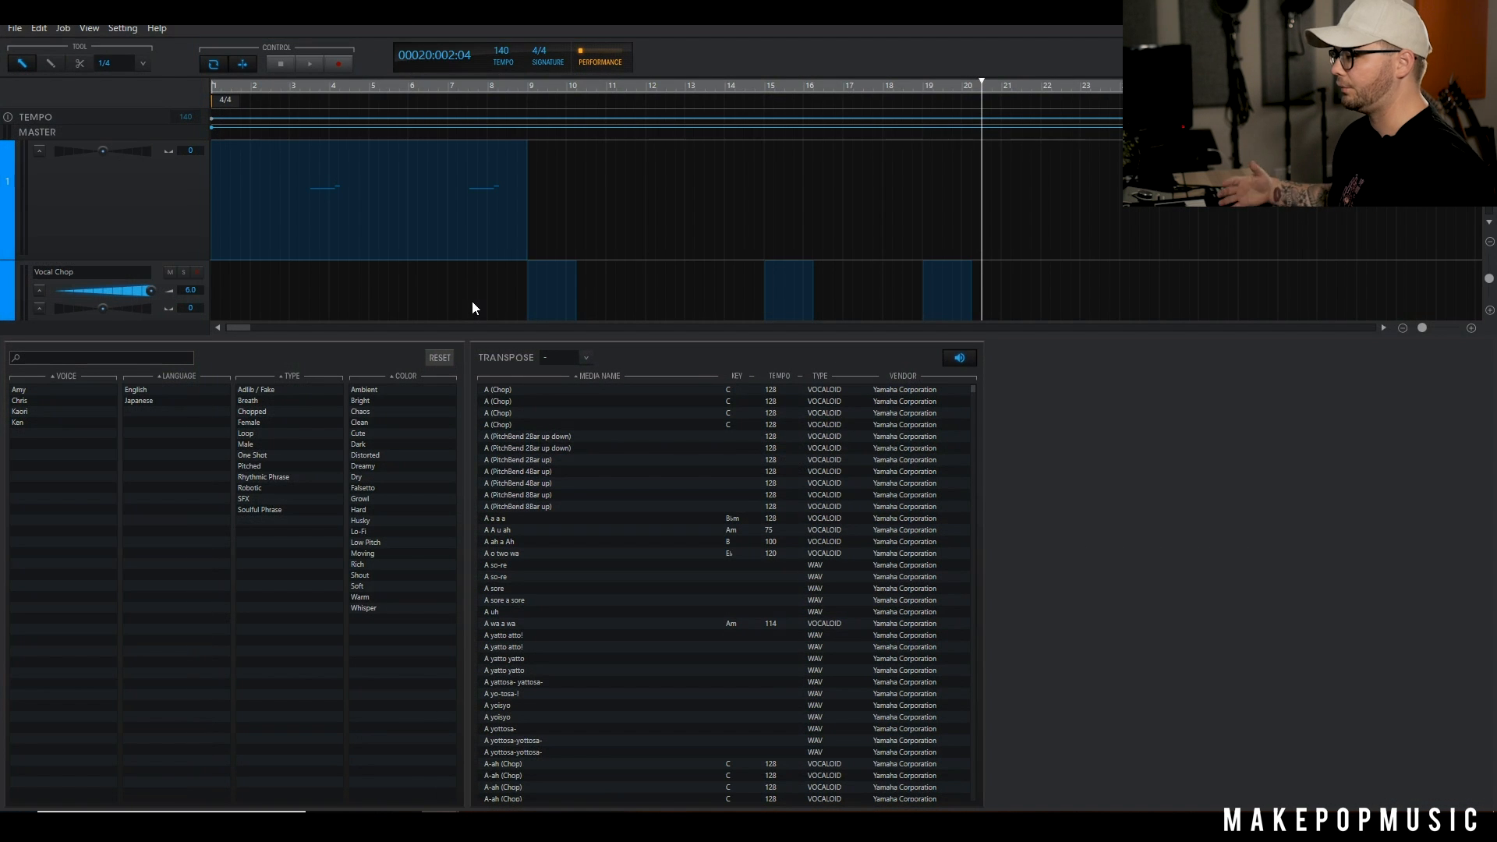
# Step: Set the playhead in bar 2 and widen the VOCALOID5 editor window across the full screen
pyautogui.click(459, 86)
pyautogui.click(271, 88)
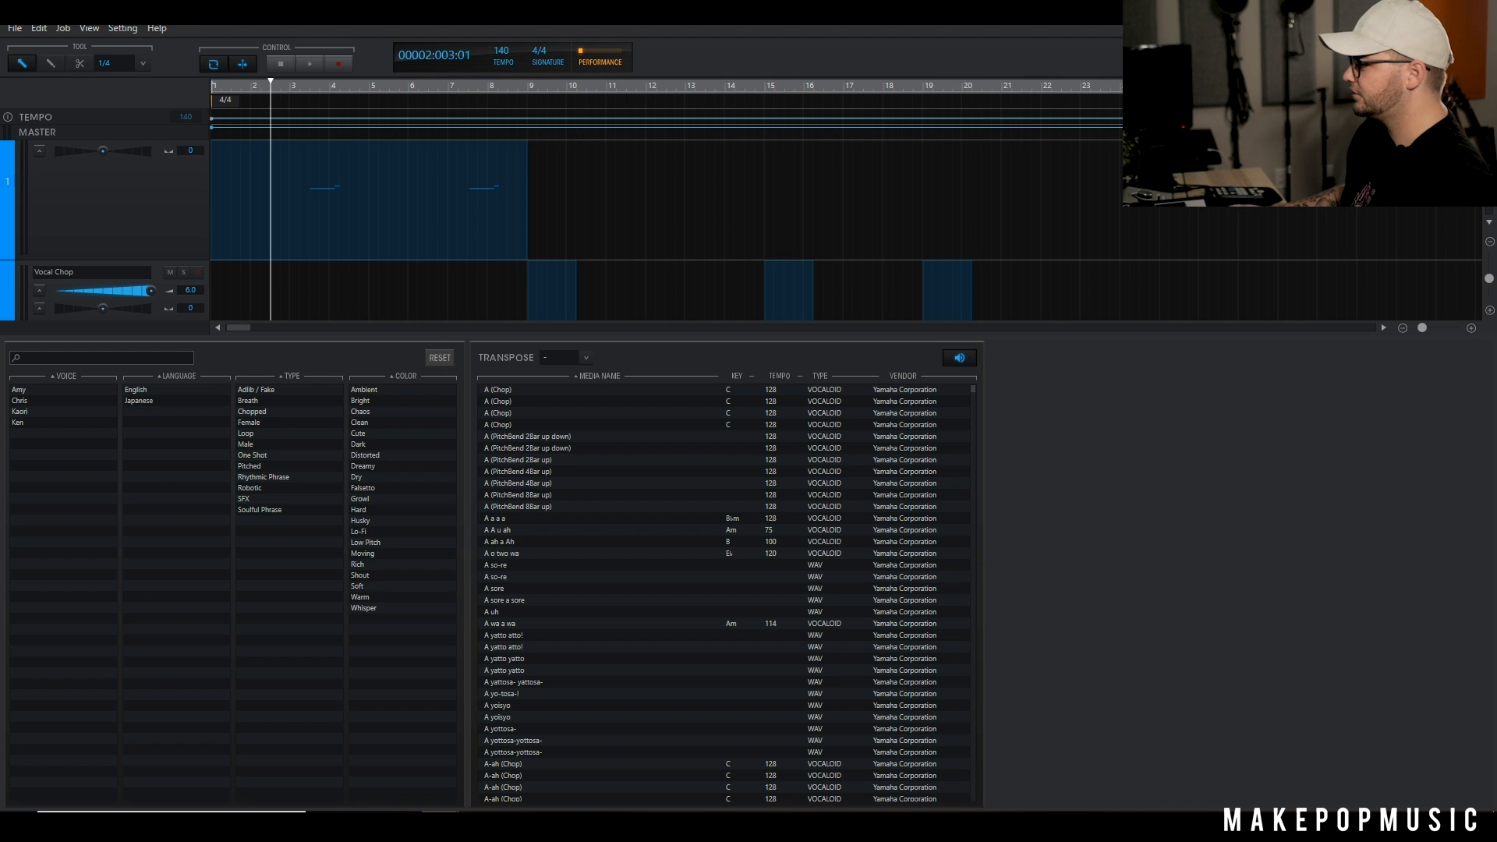
pyautogui.moveTo(1358, 9); pyautogui.dragTo(1106, 84)
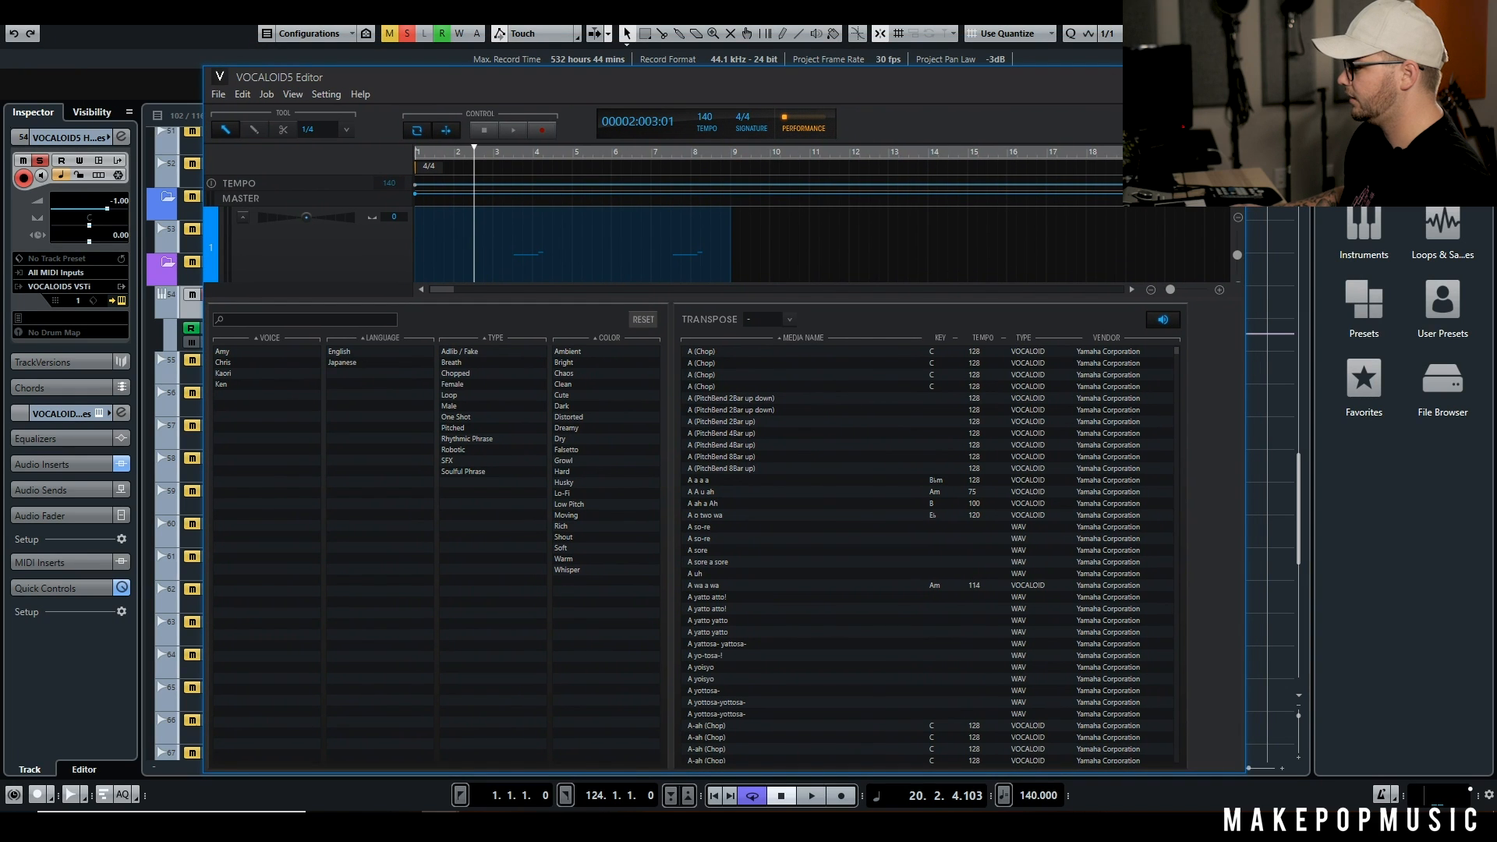
pyautogui.moveTo(1245, 172); pyautogui.dragTo(1495, 176)
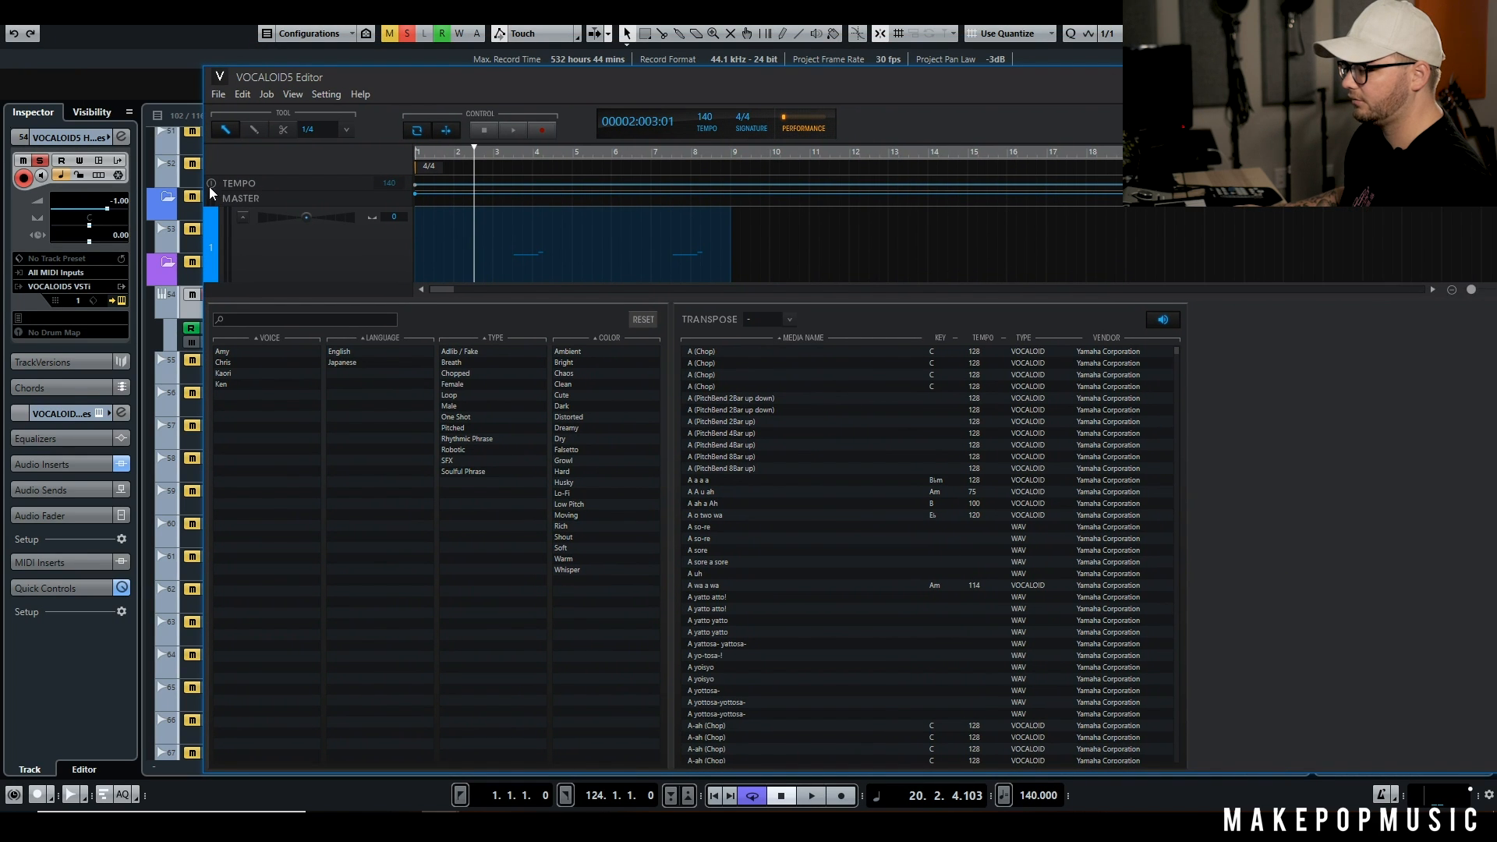
pyautogui.moveTo(201, 165); pyautogui.dragTo(2, 166)
pyautogui.moveTo(274, 81); pyautogui.dragTo(364, 178)
# Step: Audition the harmony part from bar 2 and lower the editor window to uncover the project's track list
pyautogui.press('space')
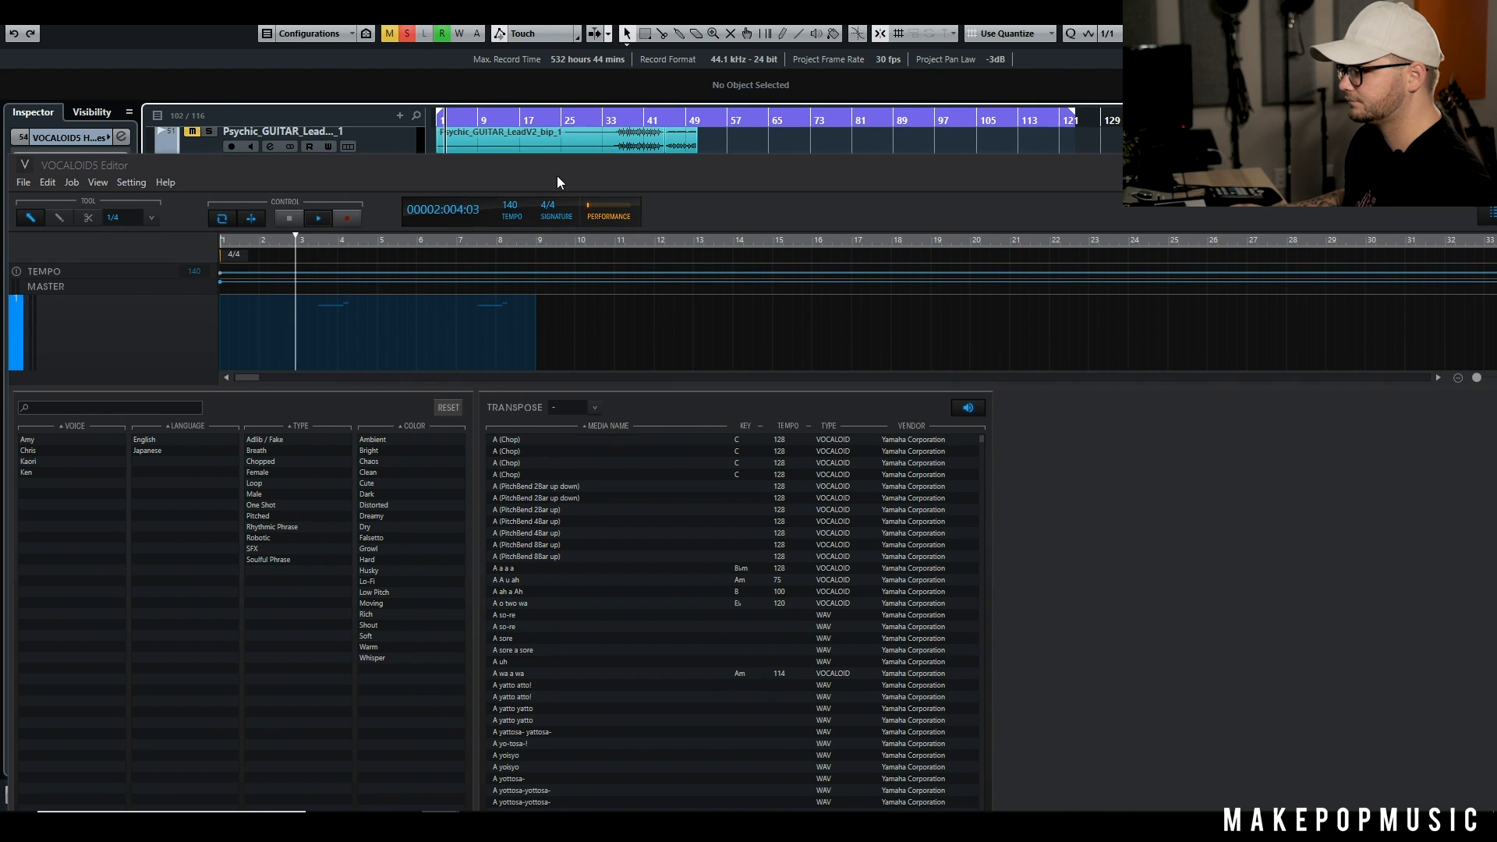
pyautogui.press('space')
pyautogui.moveTo(558, 165); pyautogui.dragTo(553, 348)
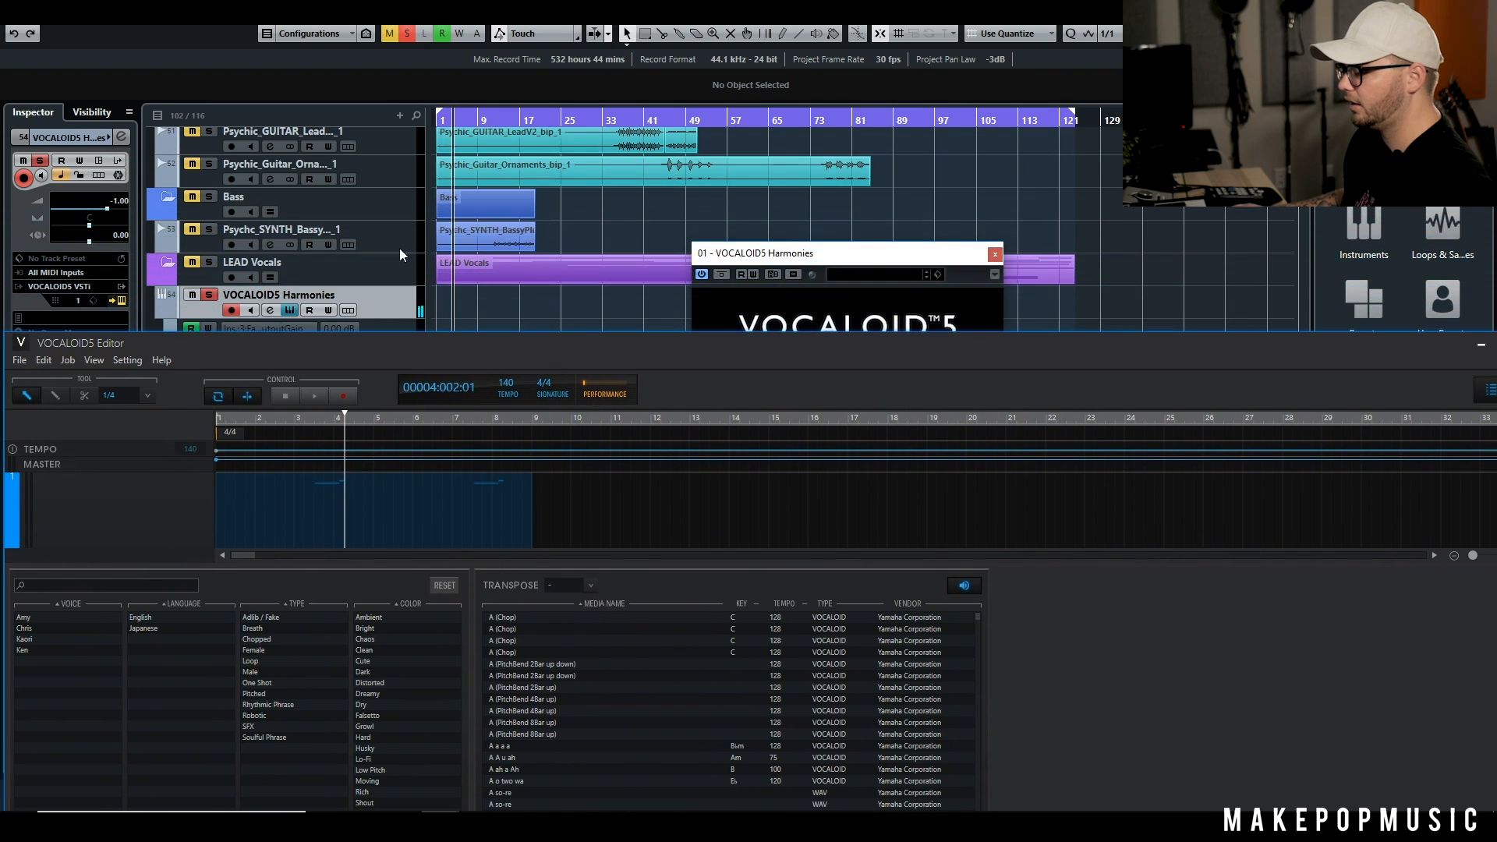
# Step: Solo the first NewLead vocal track as well and play it with the harmonies from the song start
pyautogui.scroll(-5, 474, 245)
pyautogui.scroll(4, 508, 221)
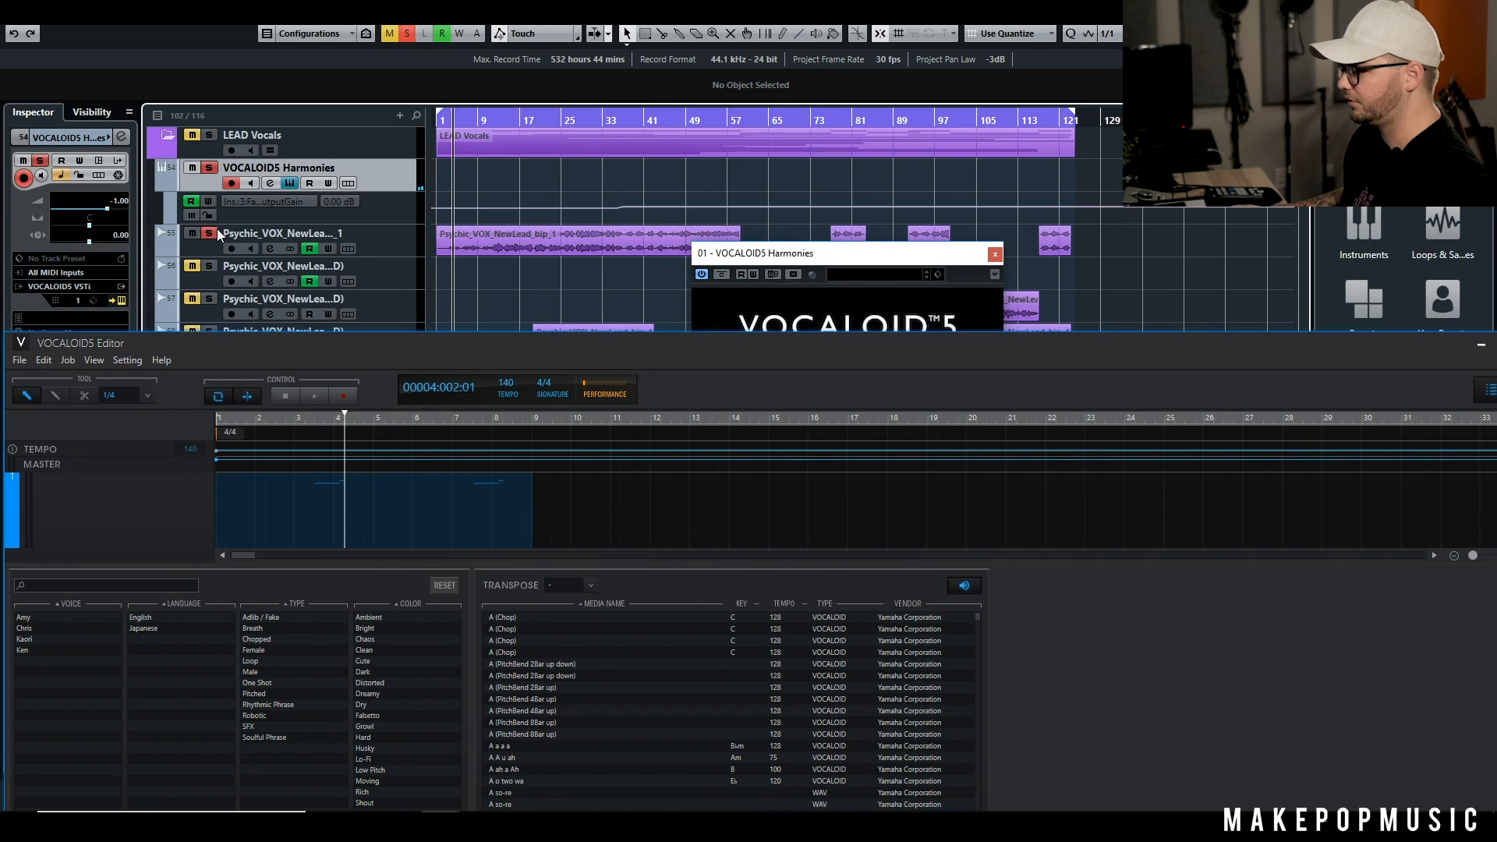
pyautogui.click(444, 121)
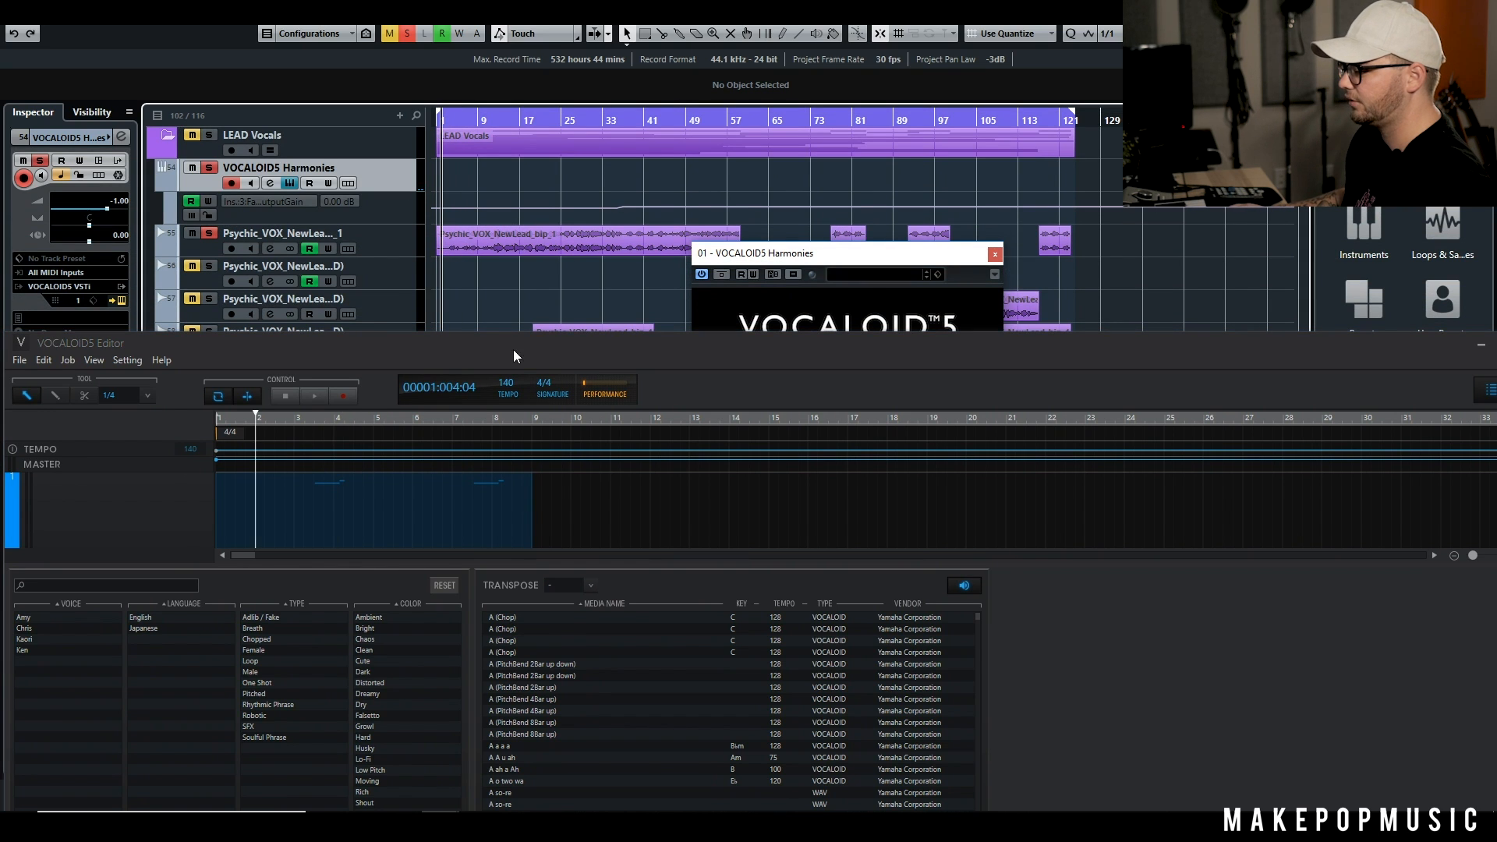
pyautogui.press('space')
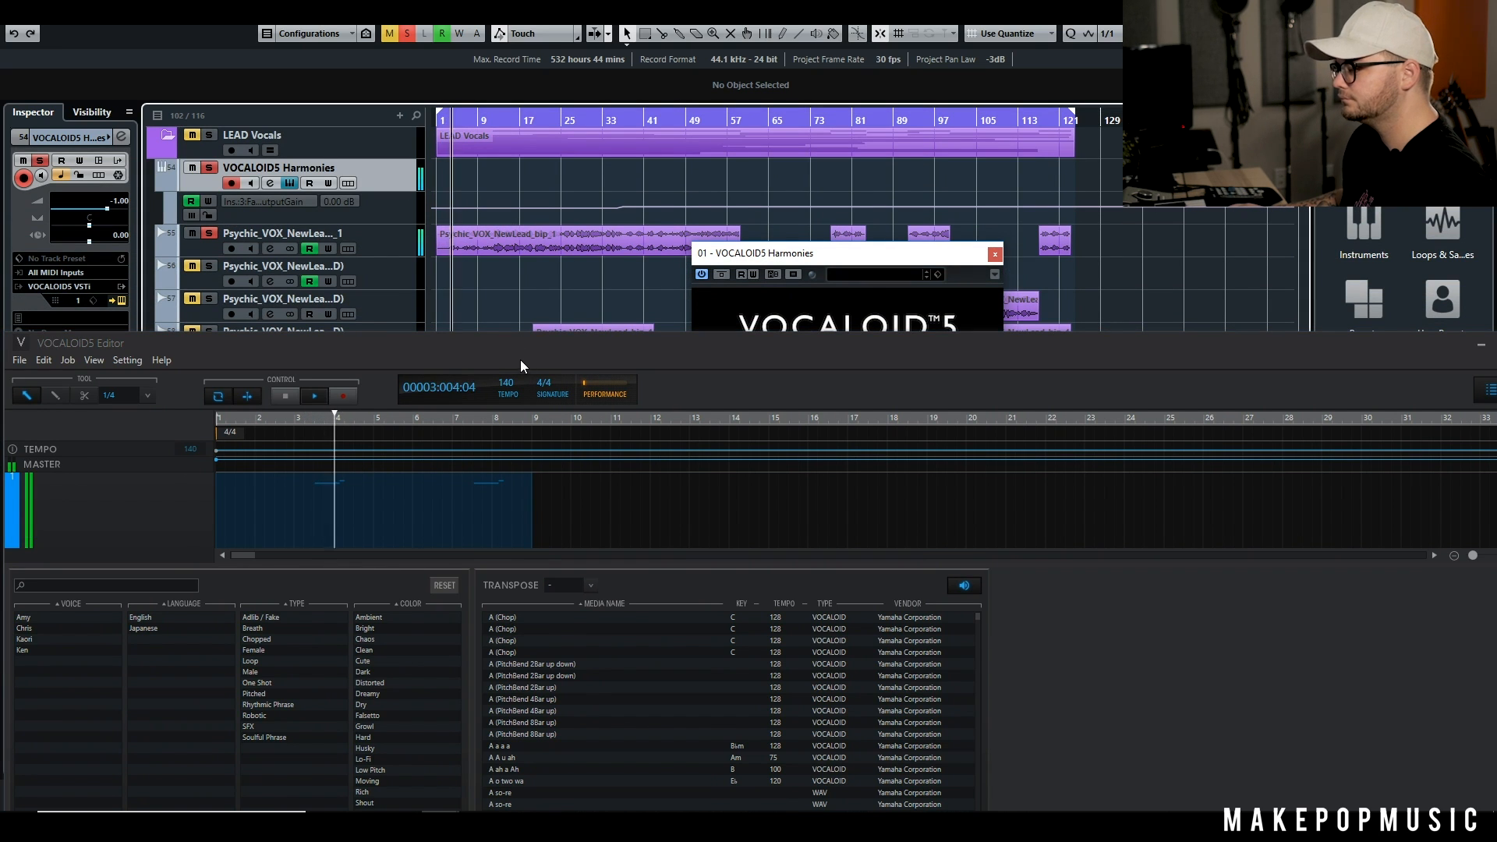
pyautogui.moveTo(521, 347); pyautogui.dragTo(523, 200)
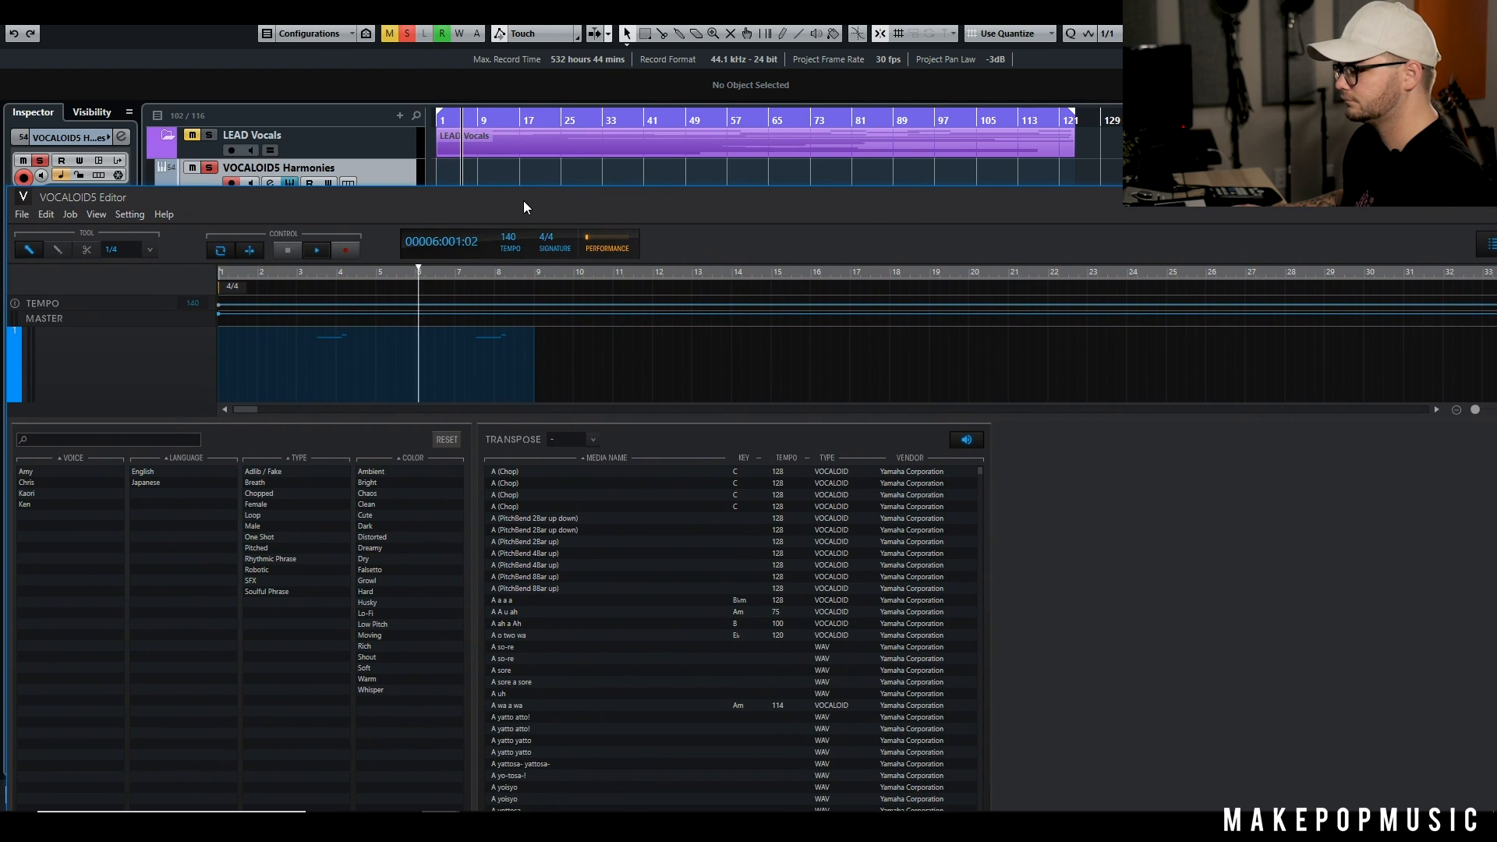
# Step: Open the harmony part in the musical editor and show its notes from bar 1
pyautogui.doubleClick(512, 353)
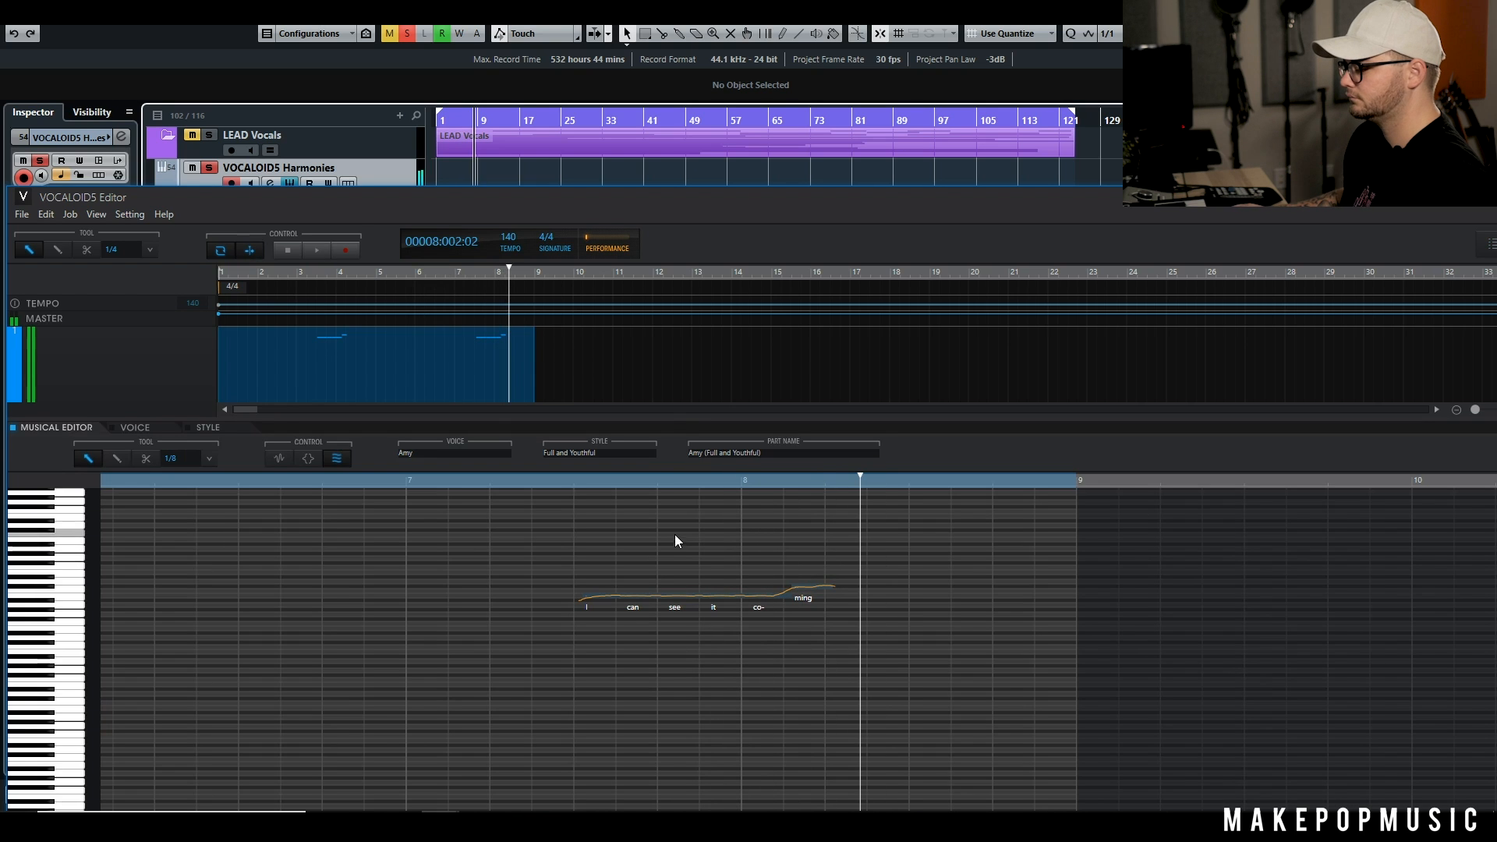
pyautogui.moveTo(678, 205); pyautogui.dragTo(667, 117)
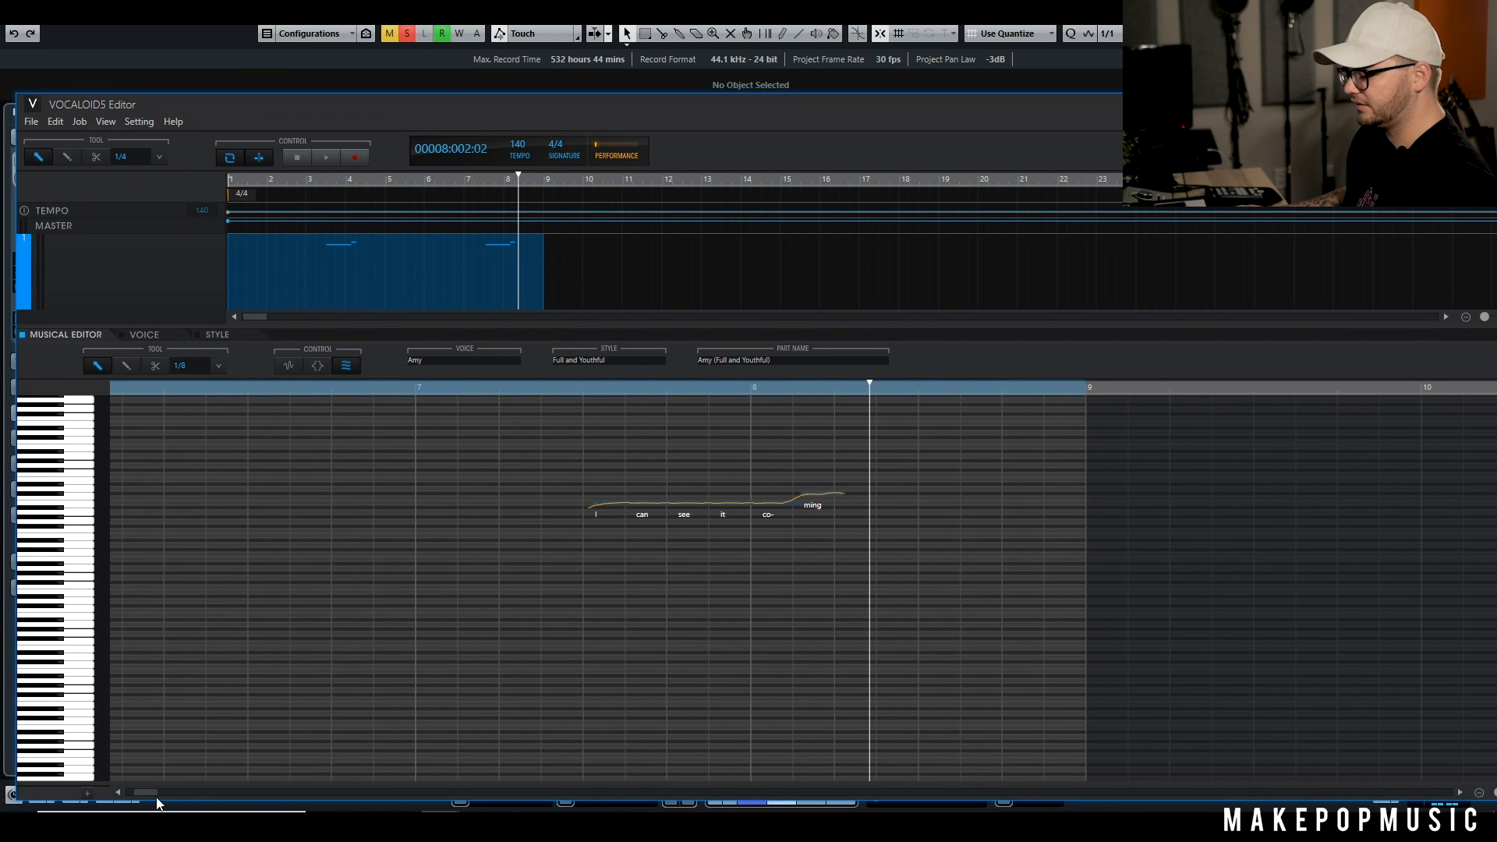
pyautogui.moveTo(148, 792); pyautogui.dragTo(136, 793)
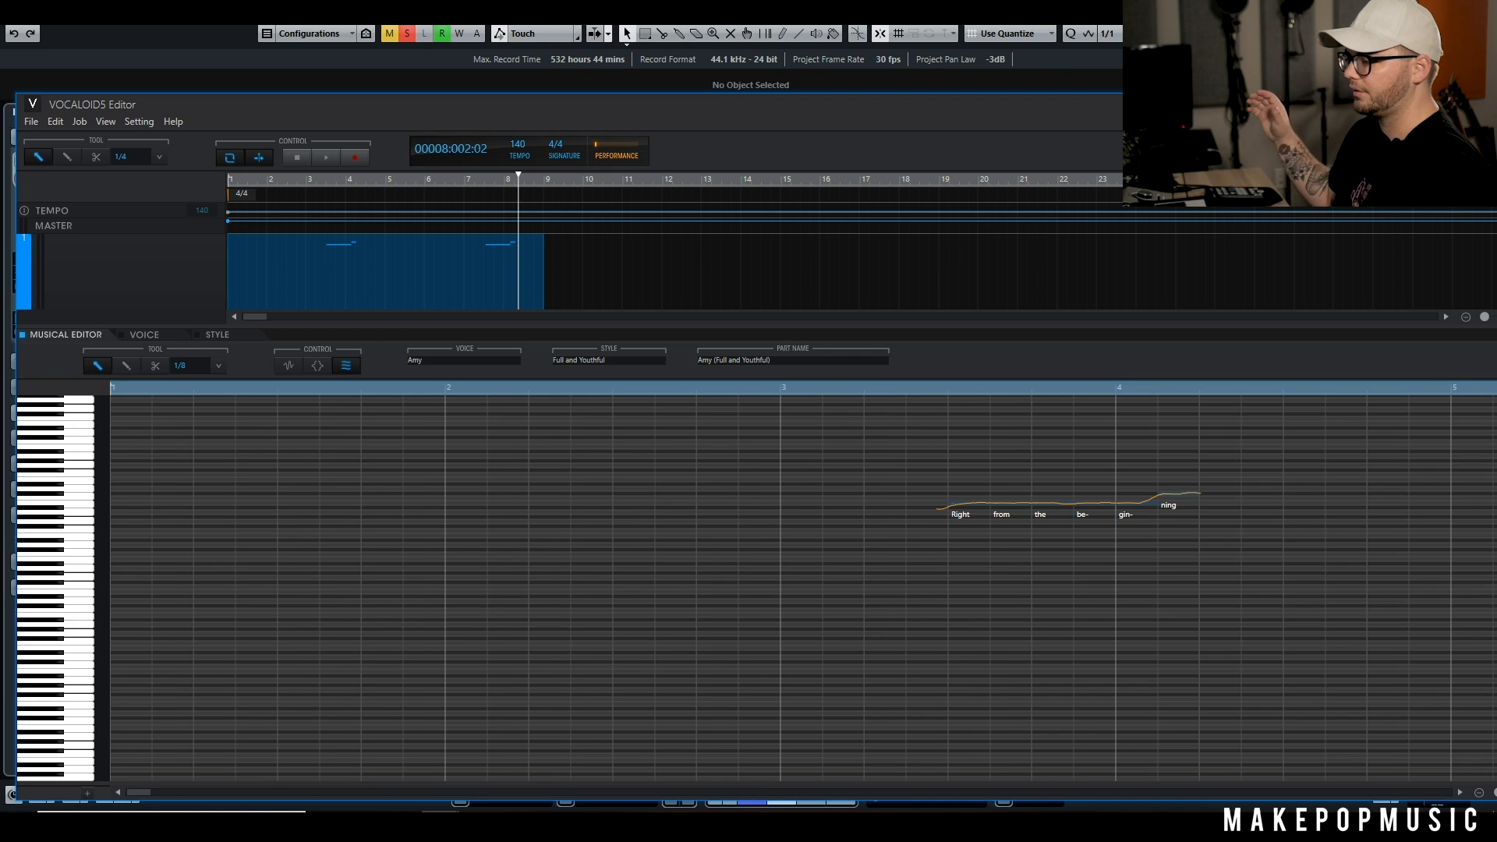
pyautogui.moveTo(758, 98); pyautogui.dragTo(749, 101)
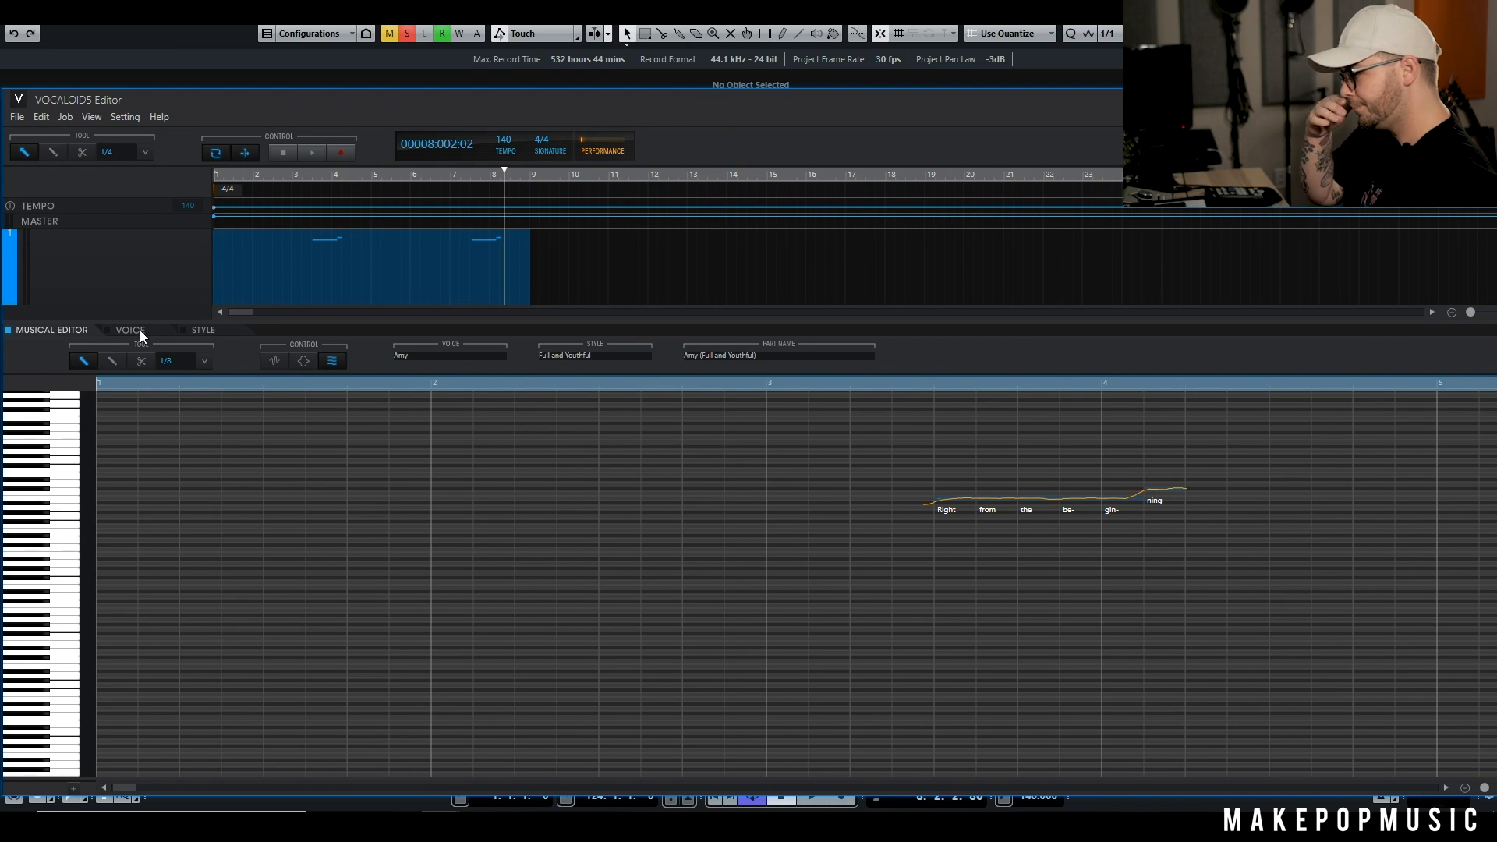
# Step: Draw five short notes in bar 2 with the pencil tool, rising over the first three and falling over the last two
pyautogui.click(117, 360)
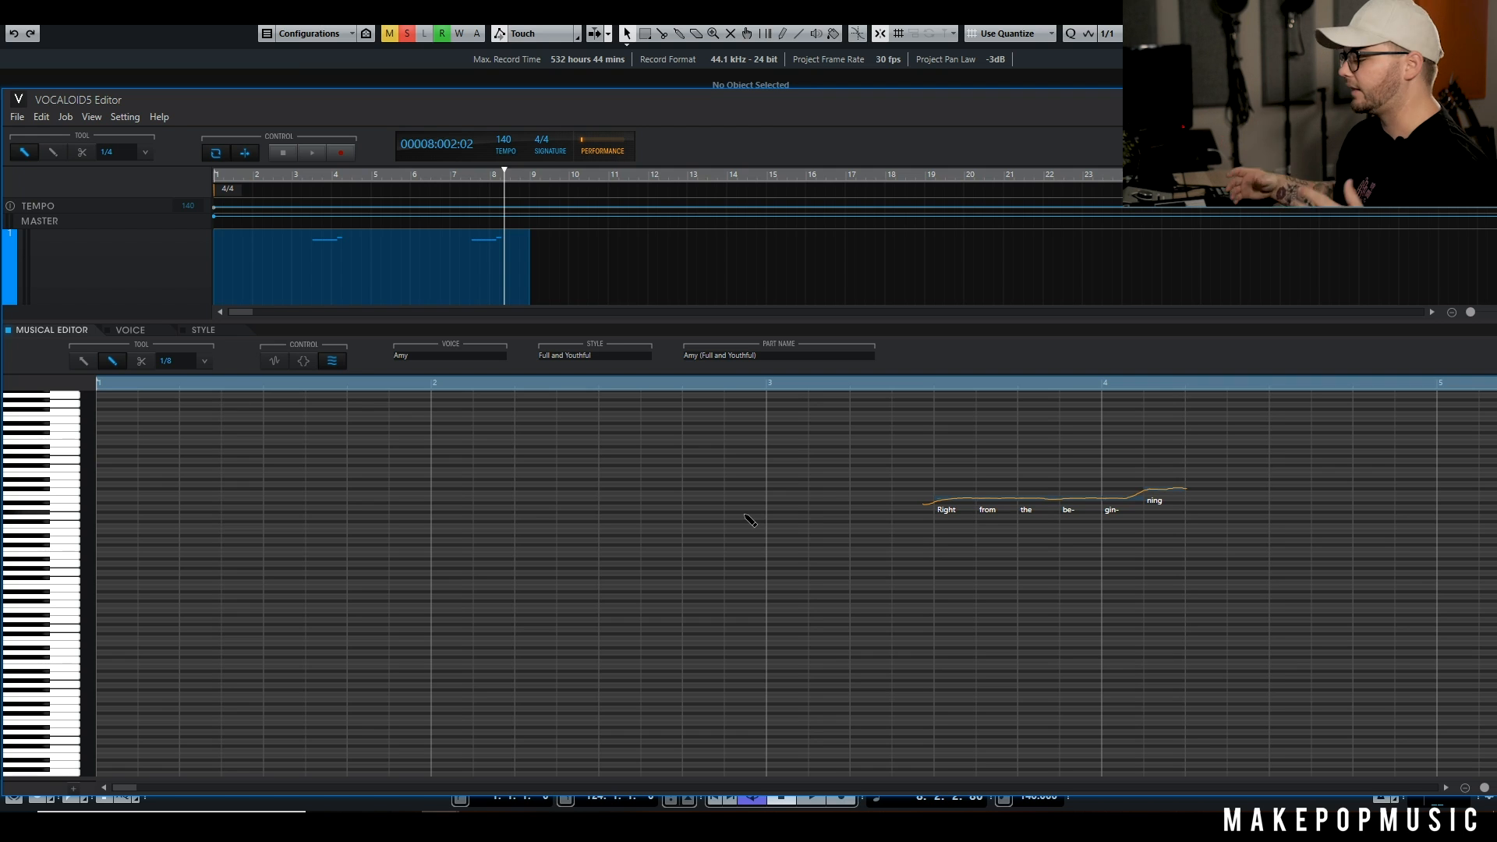
pyautogui.click(479, 483)
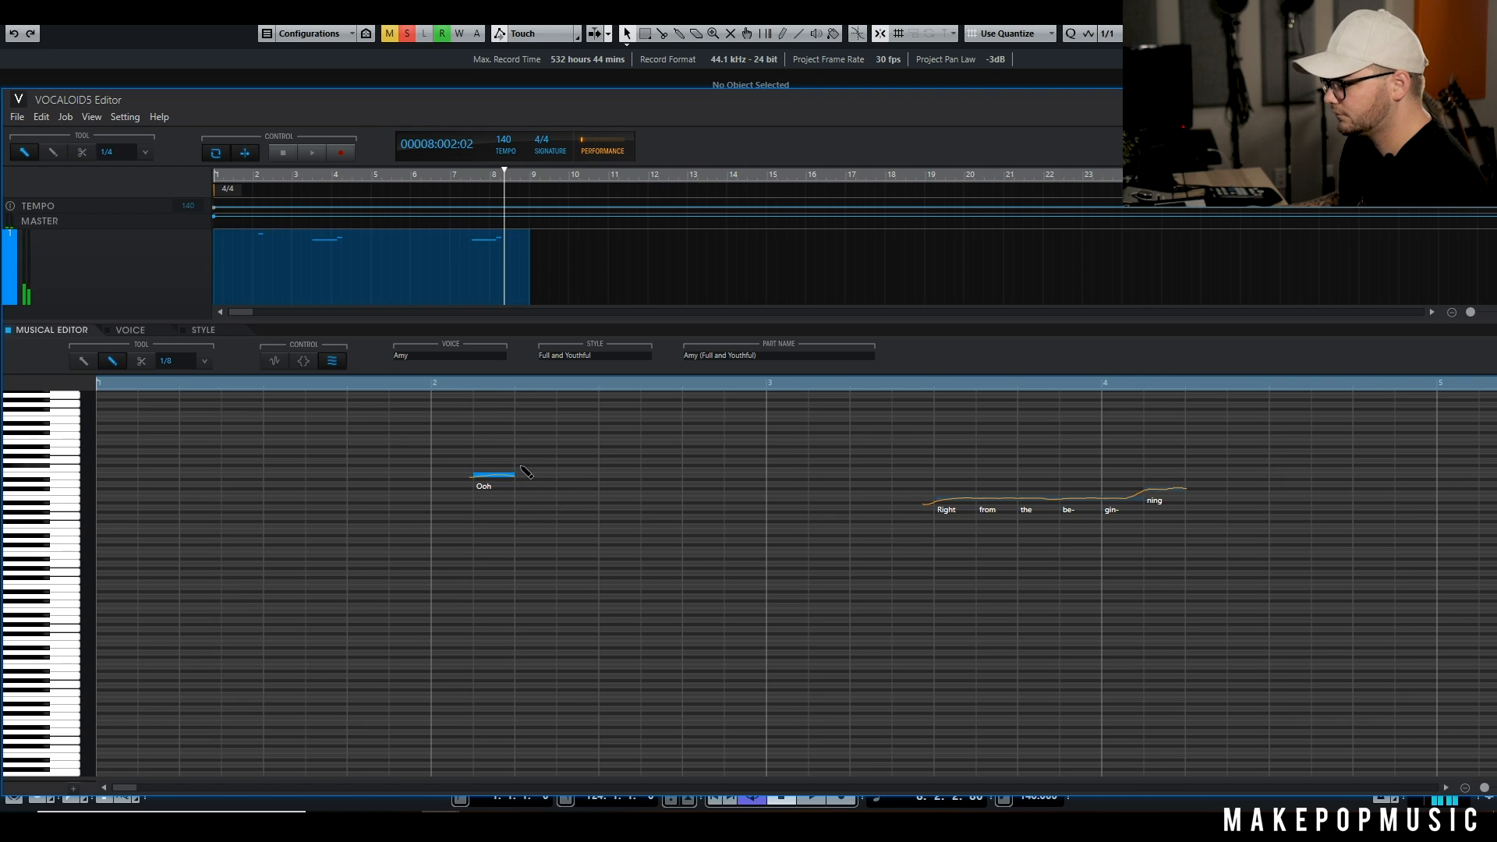
pyautogui.click(537, 465)
pyautogui.click(602, 457)
pyautogui.click(683, 474)
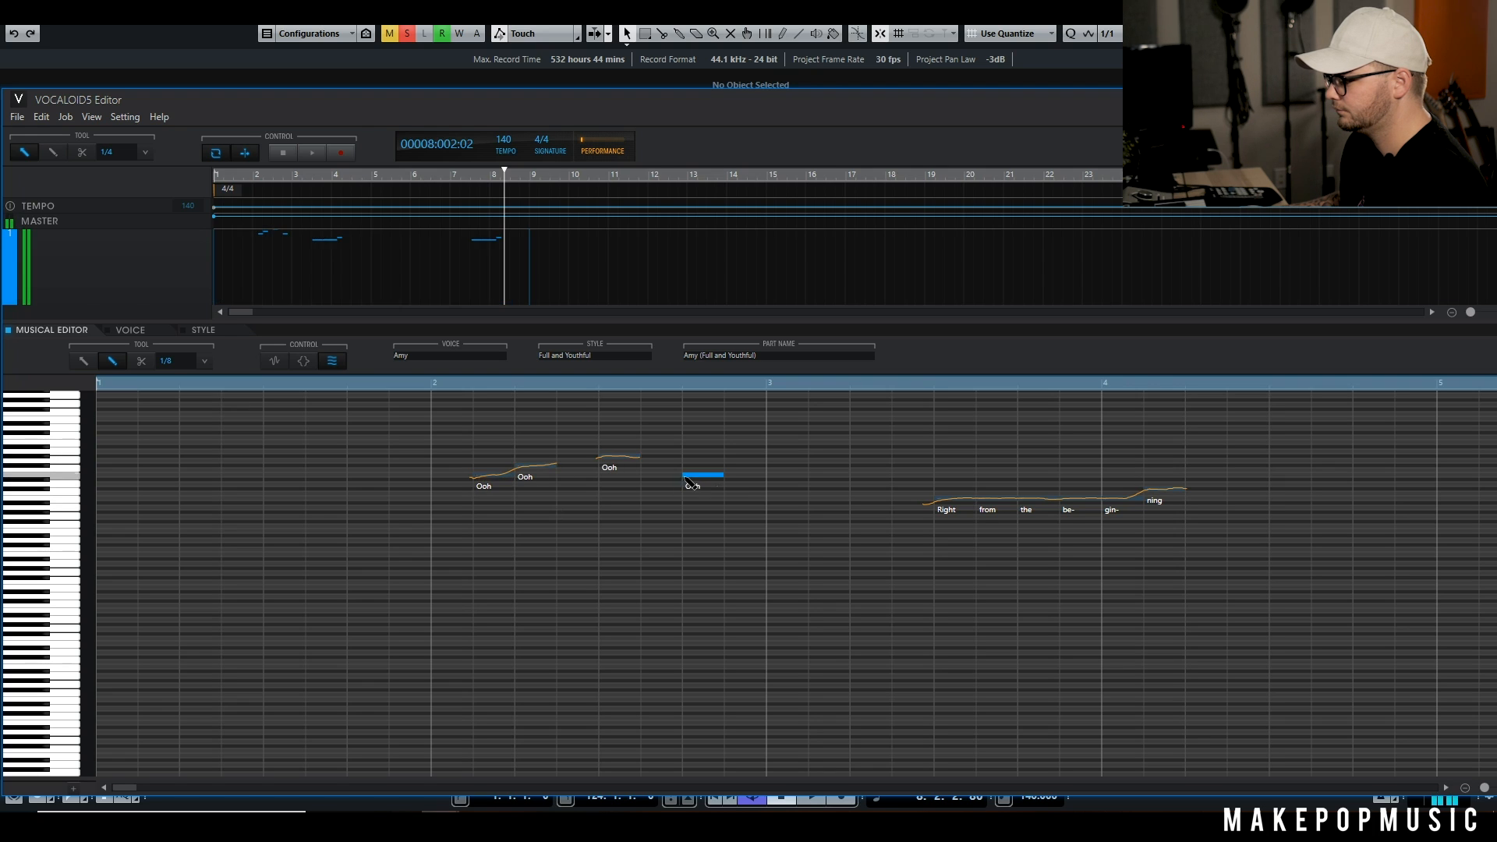
pyautogui.click(762, 490)
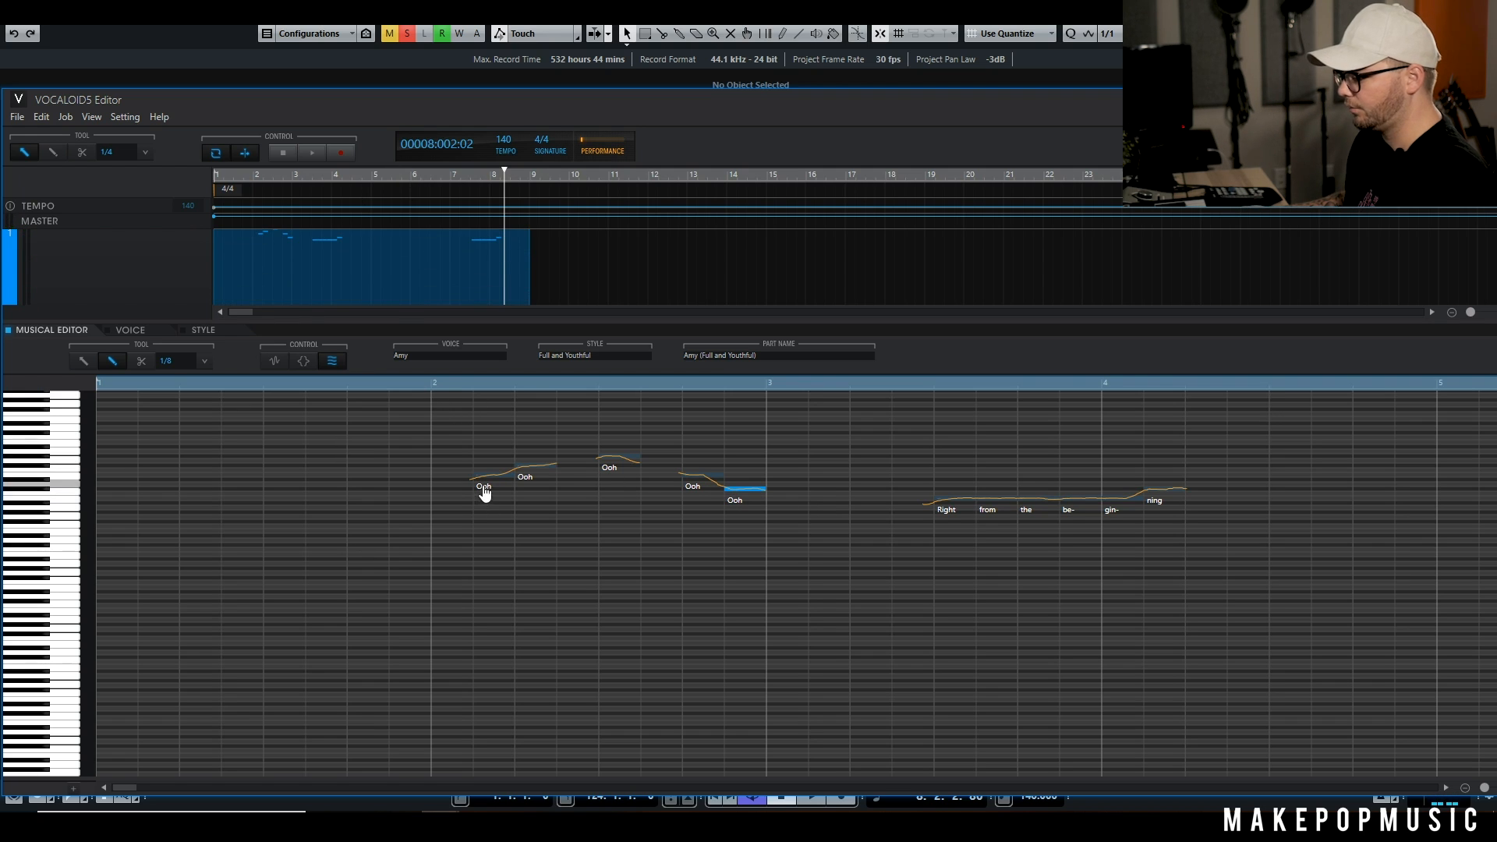
# Step: Enter the lyrics "I Like it like that" across the five new notes, starting from the first one
pyautogui.click(83, 360)
pyautogui.doubleClick(479, 484)
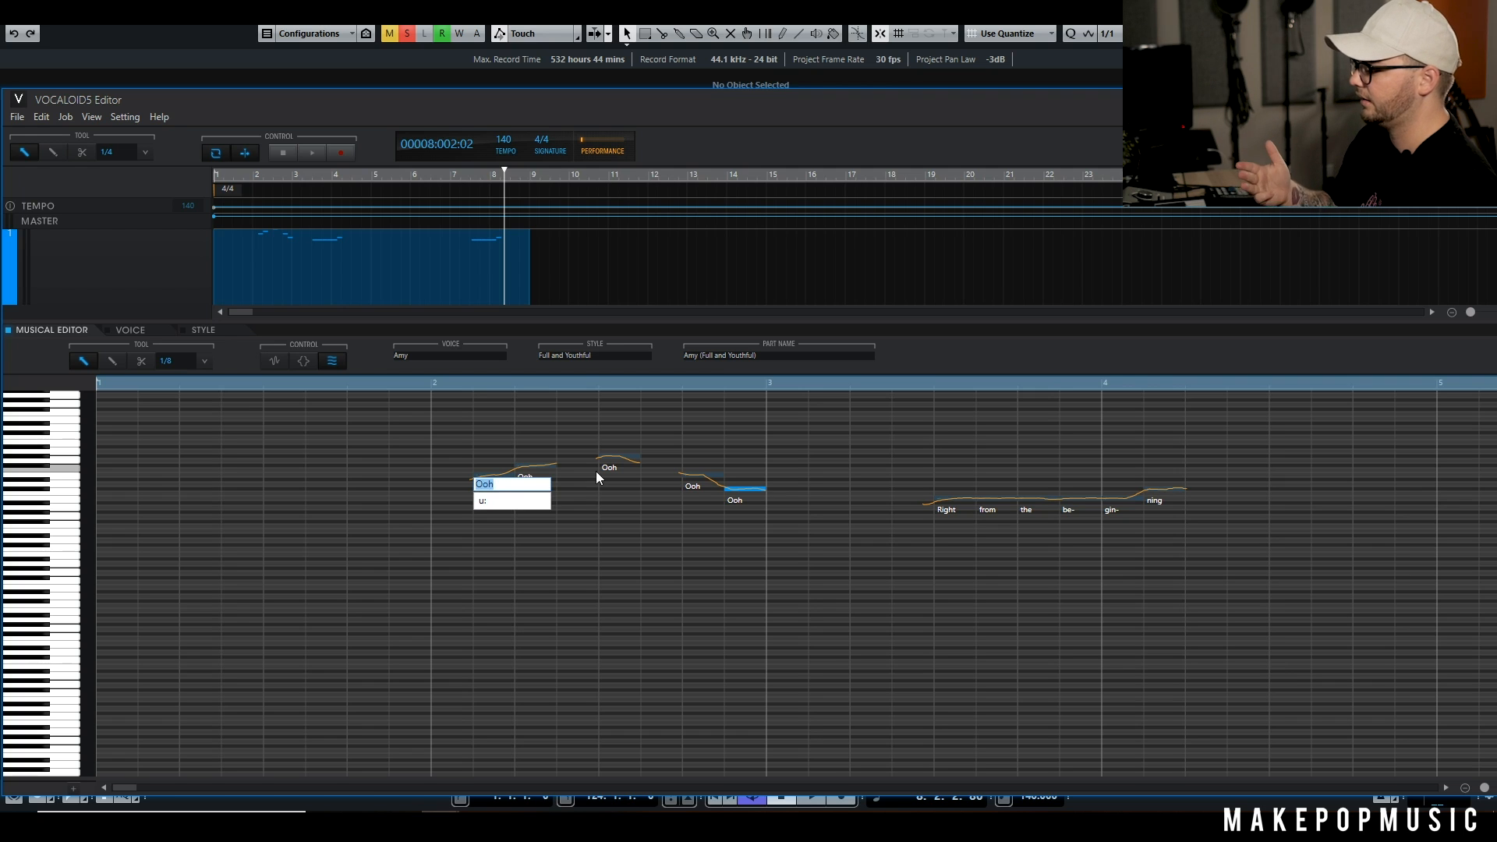
pyautogui.write('I L')
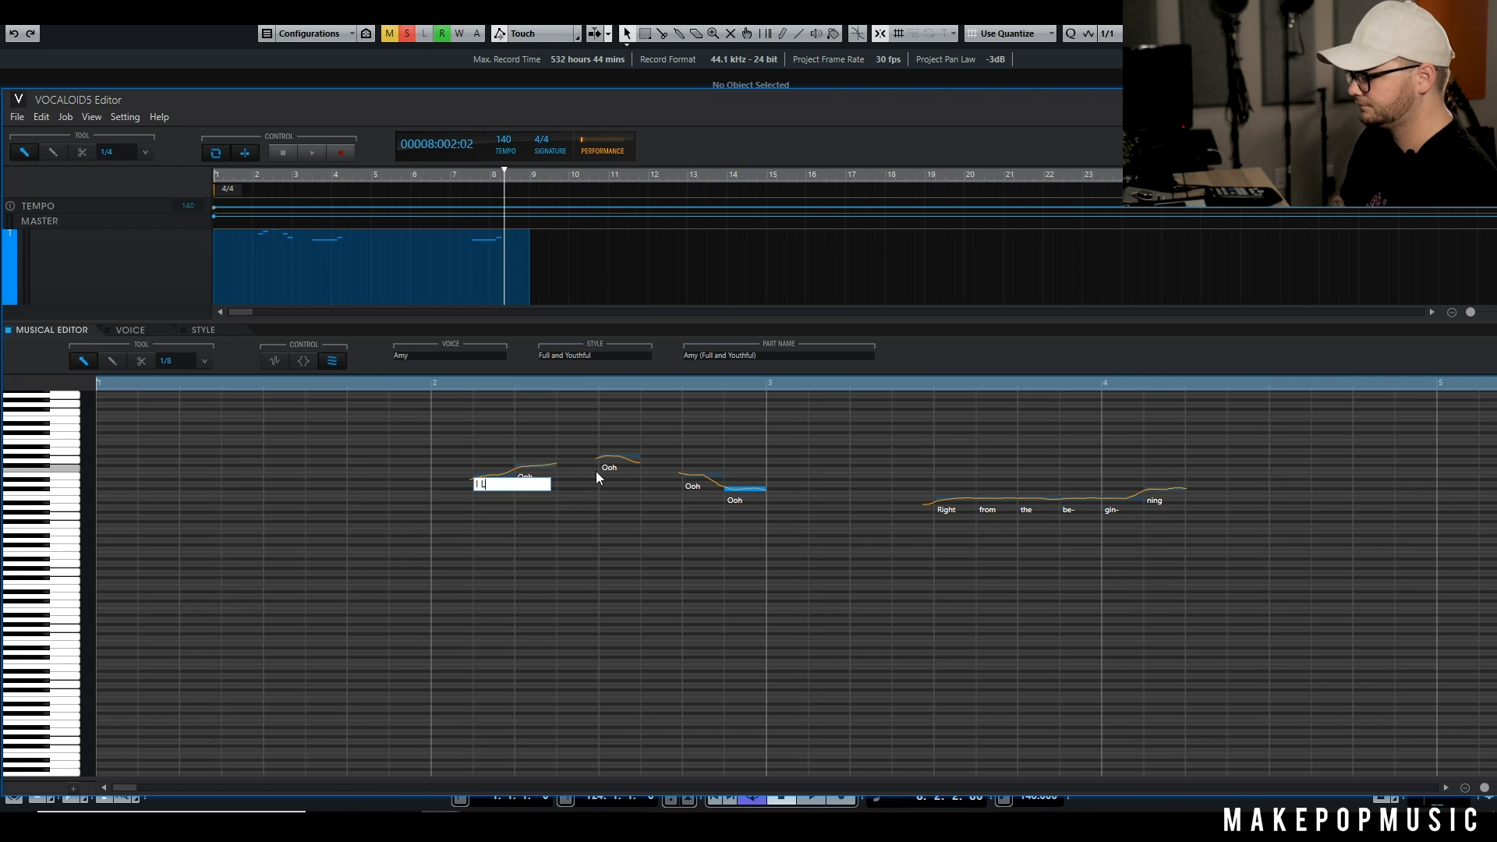
pyautogui.write('ike it like that')
pyautogui.press('Return')
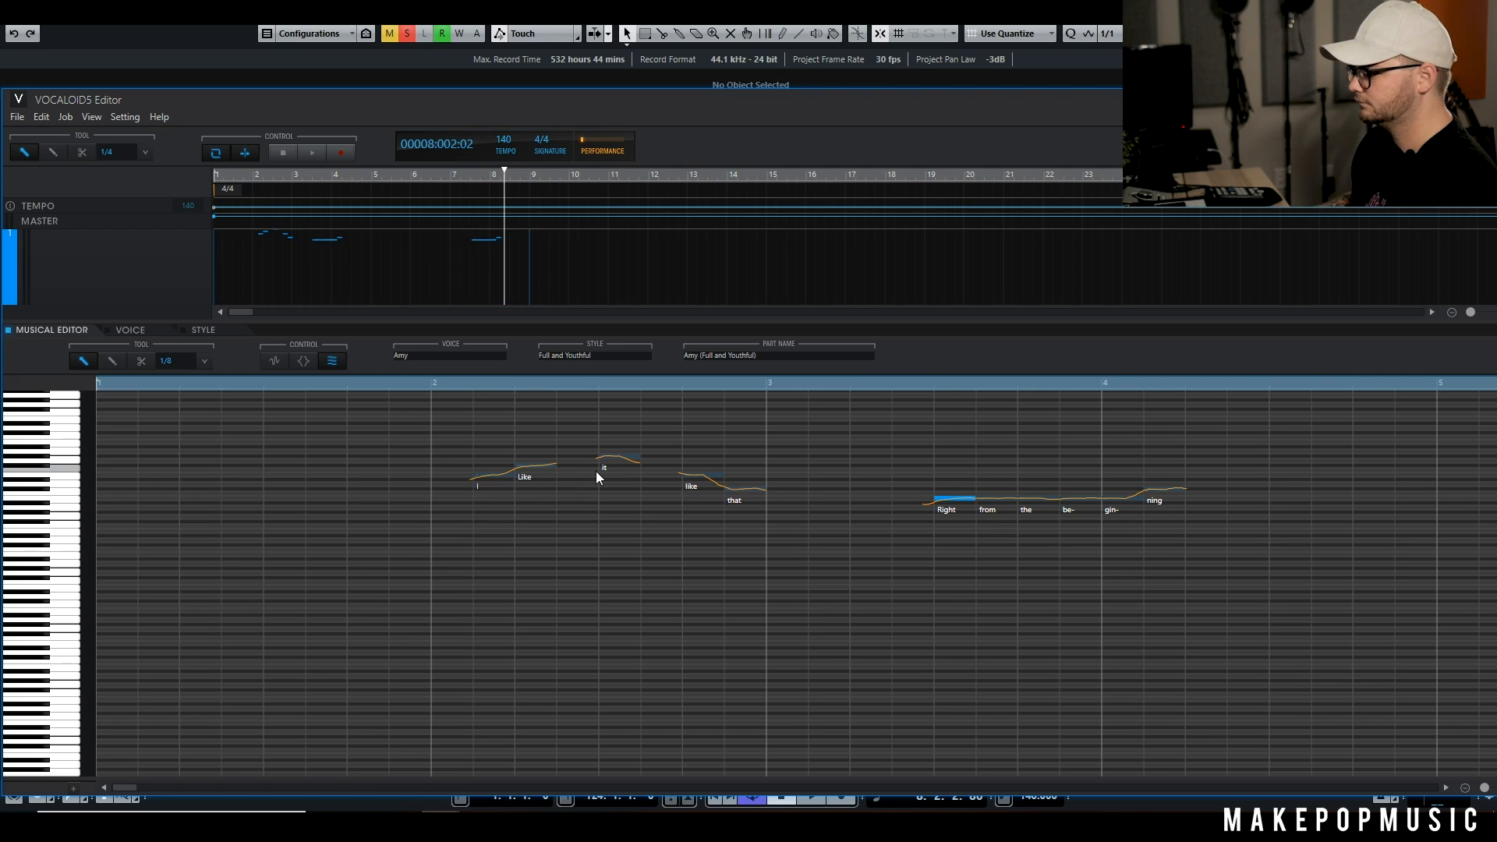
# Step: Lengthen the "Like" note to meet "it" and shift the phrase to bar 3 in place of "Right from the beginning"
pyautogui.click(517, 421)
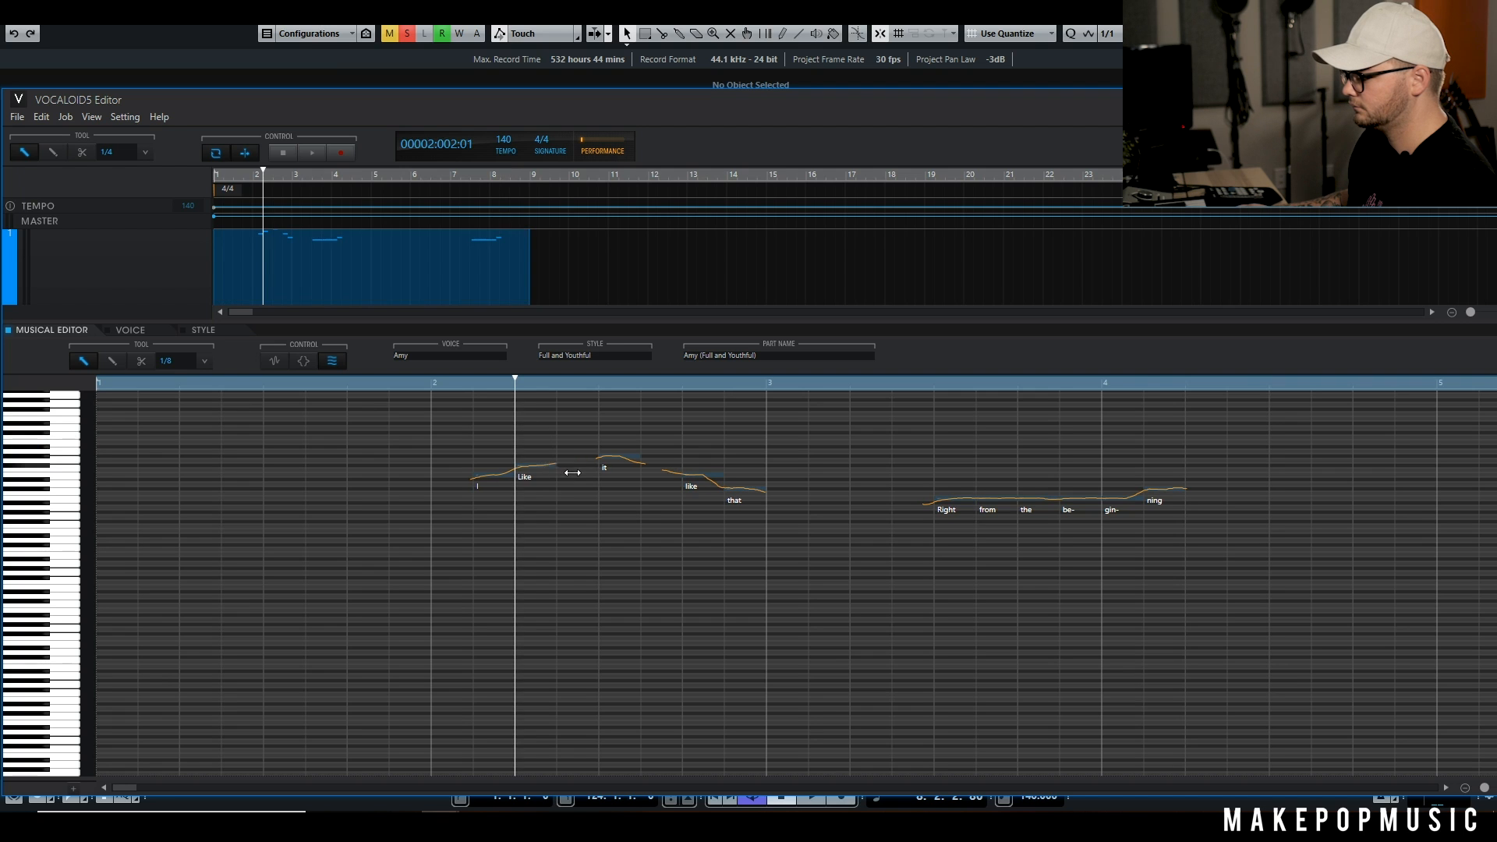
pyautogui.moveTo(572, 472); pyautogui.dragTo(598, 473)
pyautogui.moveTo(406, 110); pyautogui.dragTo(419, 178)
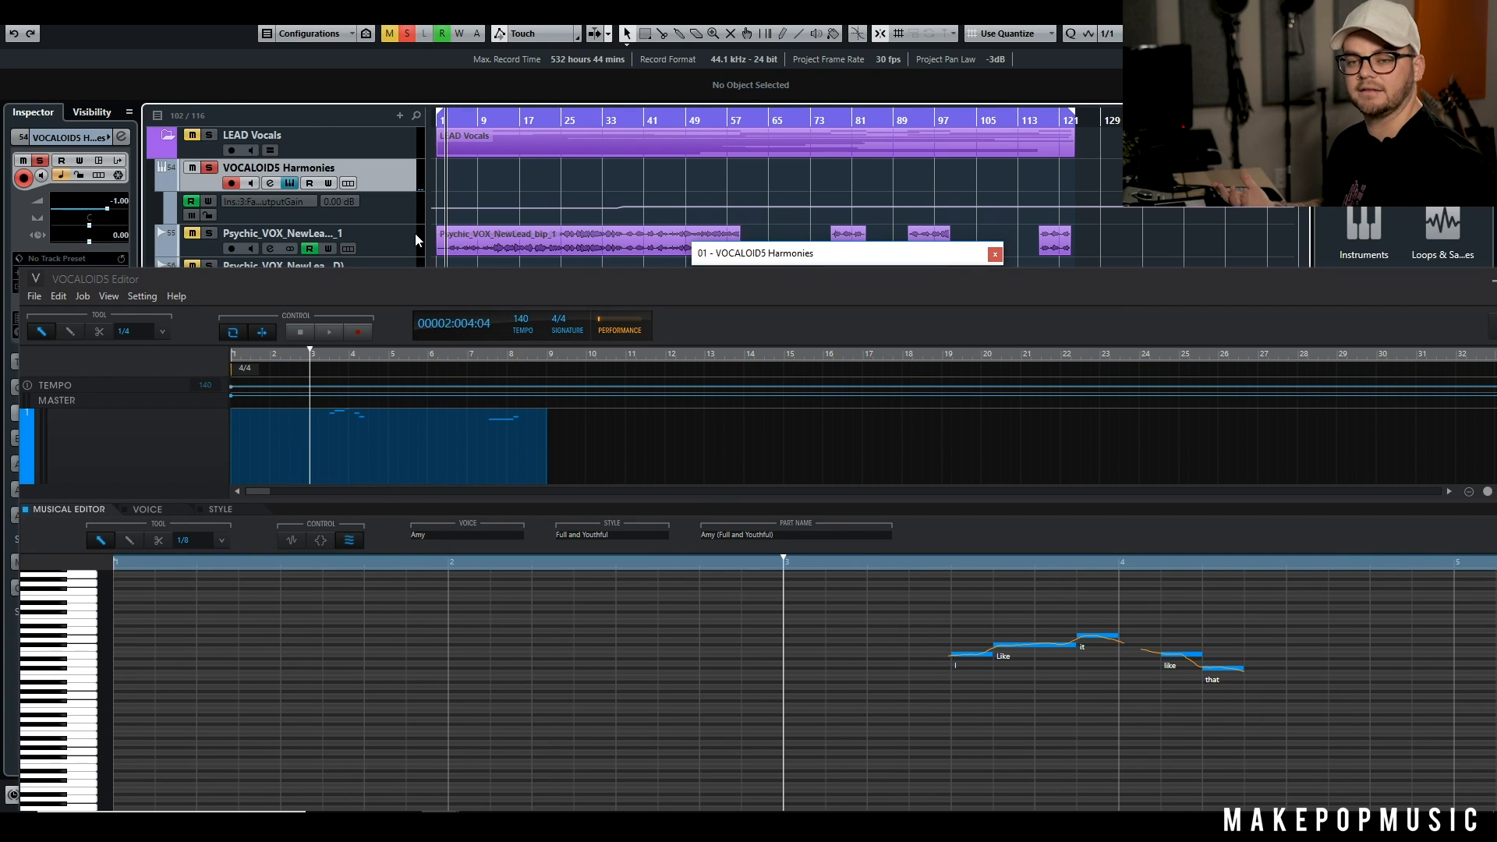
# Step: Play back the new phrase from bar 3 and delete its "Like" note
pyautogui.press('space')
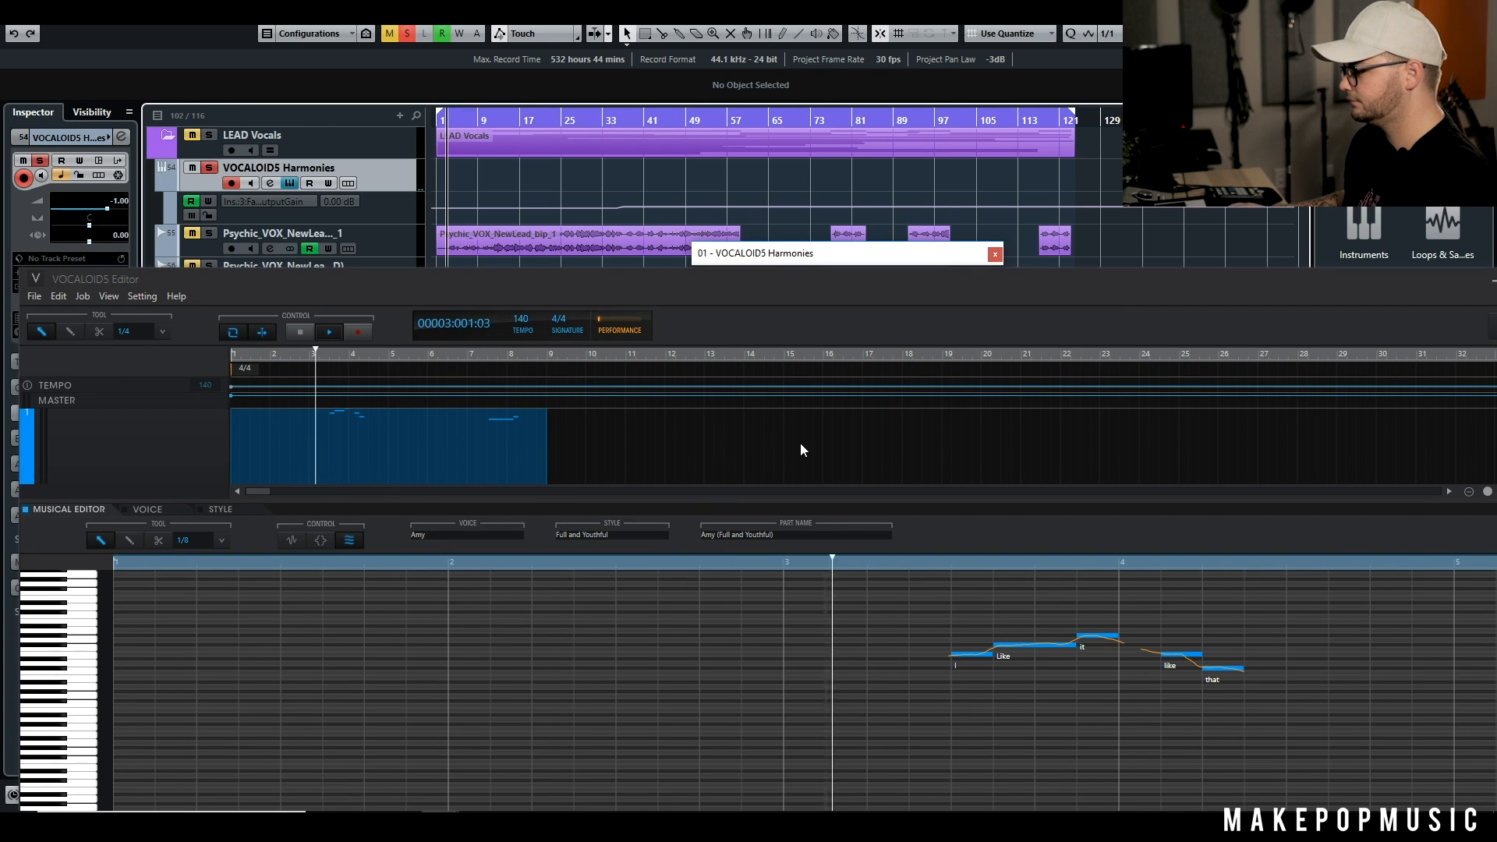
pyautogui.press('space')
pyautogui.click(1057, 654)
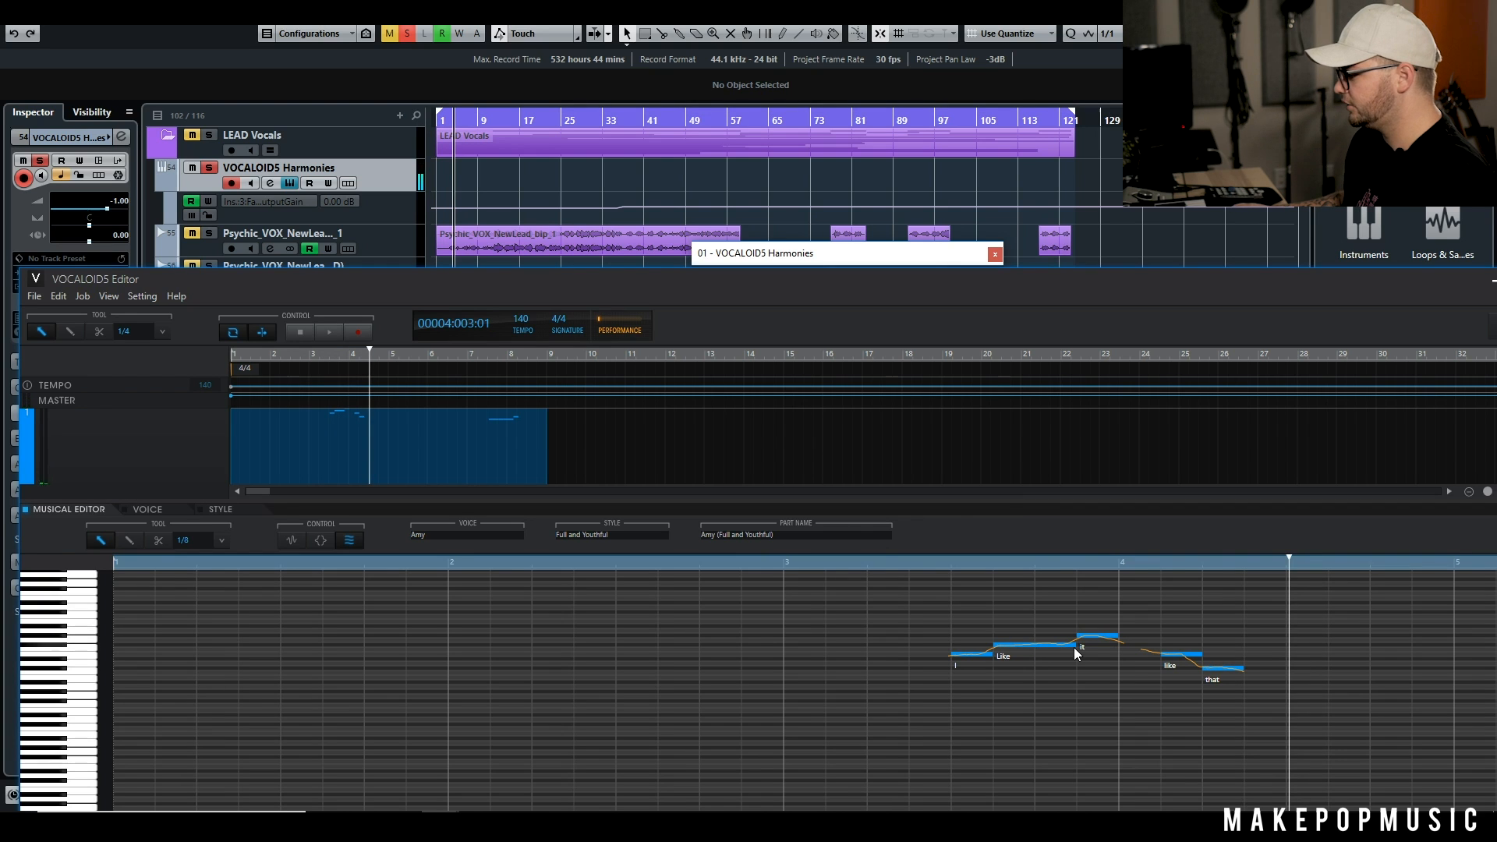
pyautogui.click(1079, 658)
pyautogui.click(1074, 646)
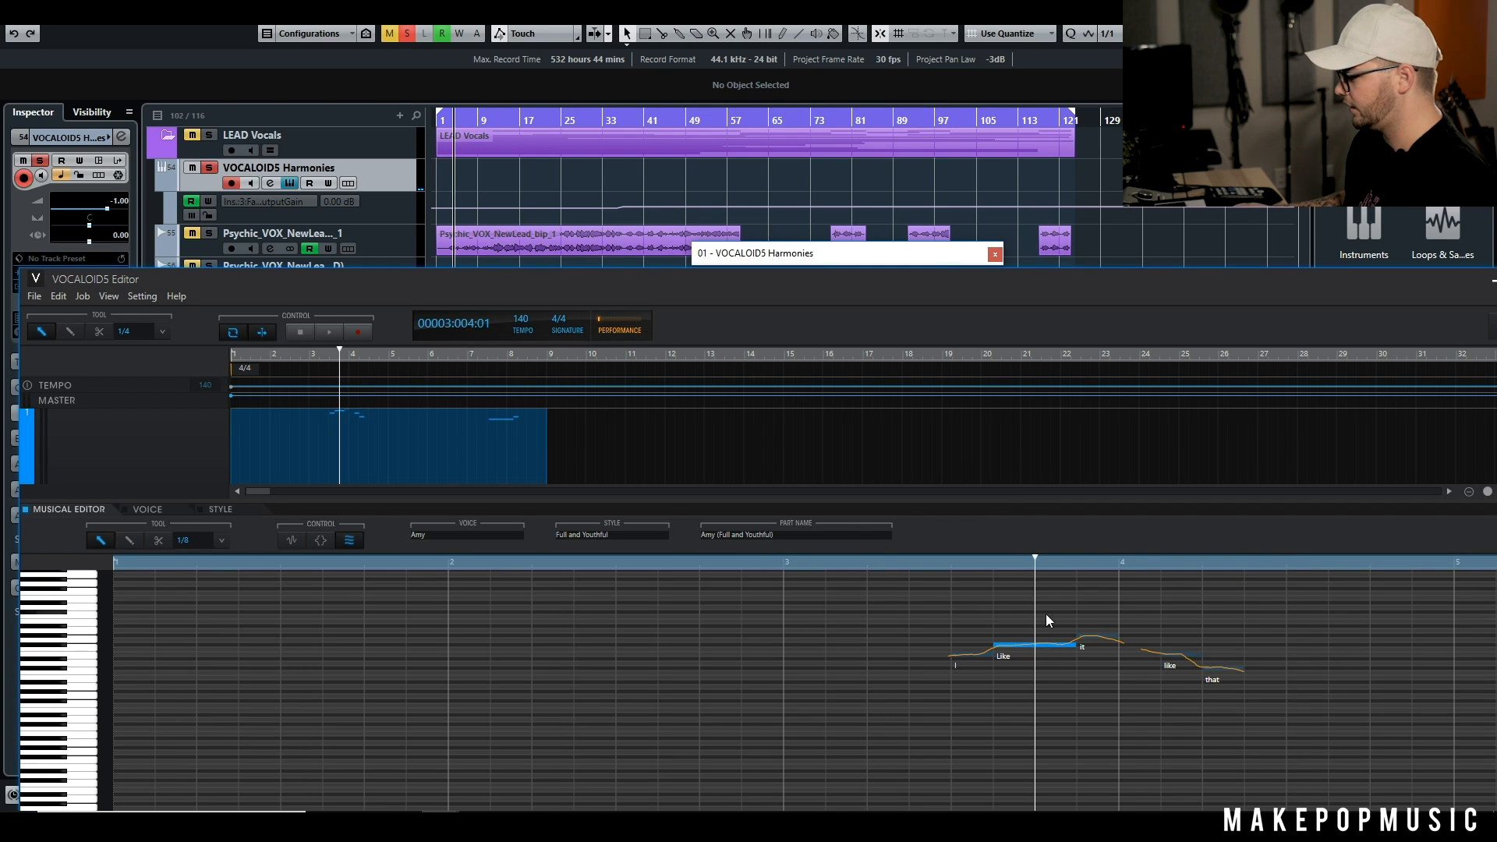
pyautogui.press('Delete')
# Step: Try shifting the pitch of the "it" note one step up and back down
pyautogui.moveTo(1085, 640); pyautogui.dragTo(995, 653)
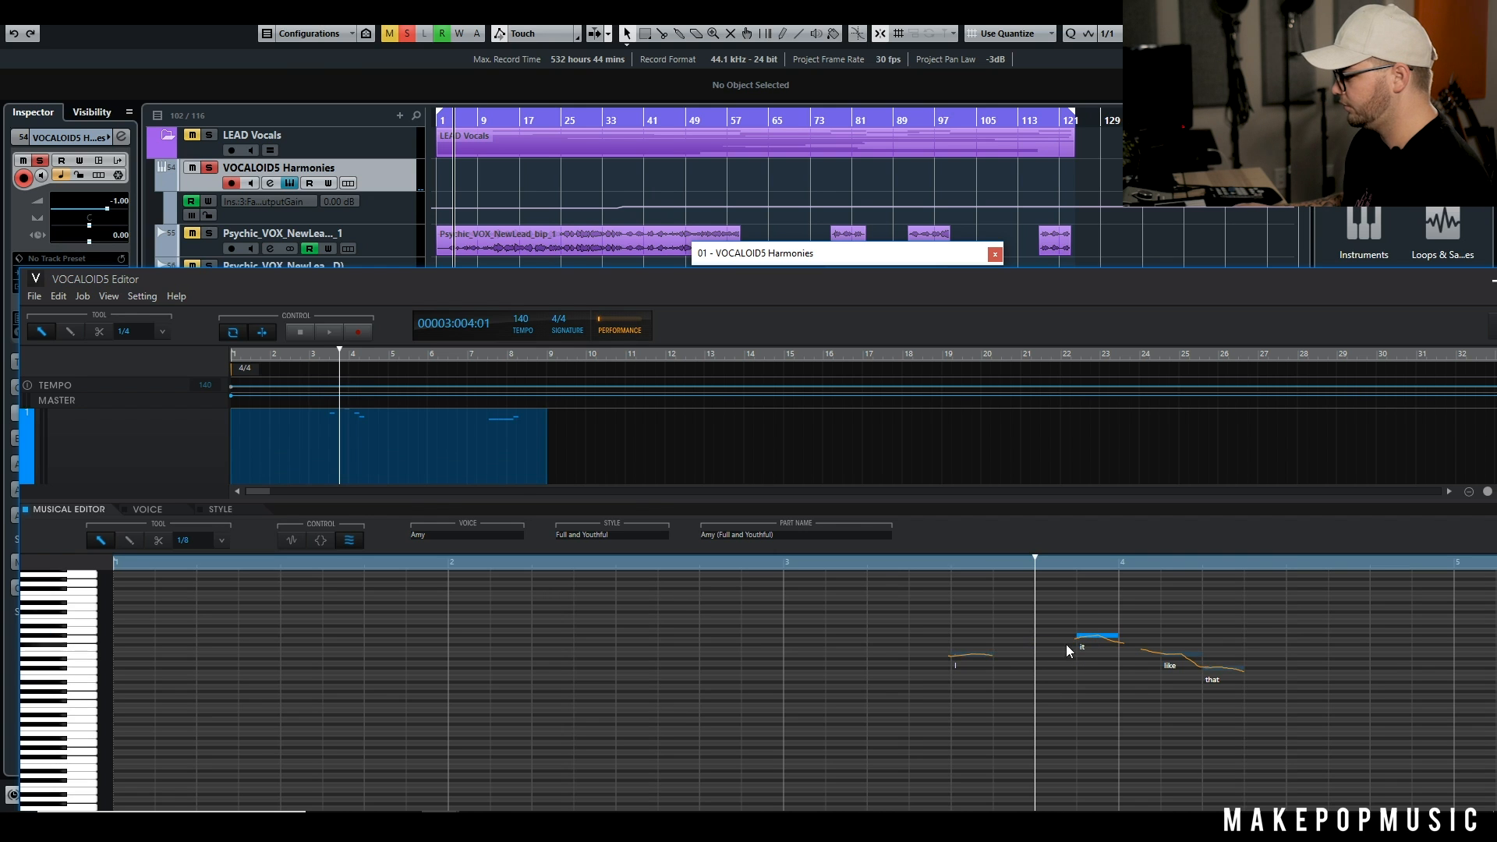
pyautogui.press('Up')
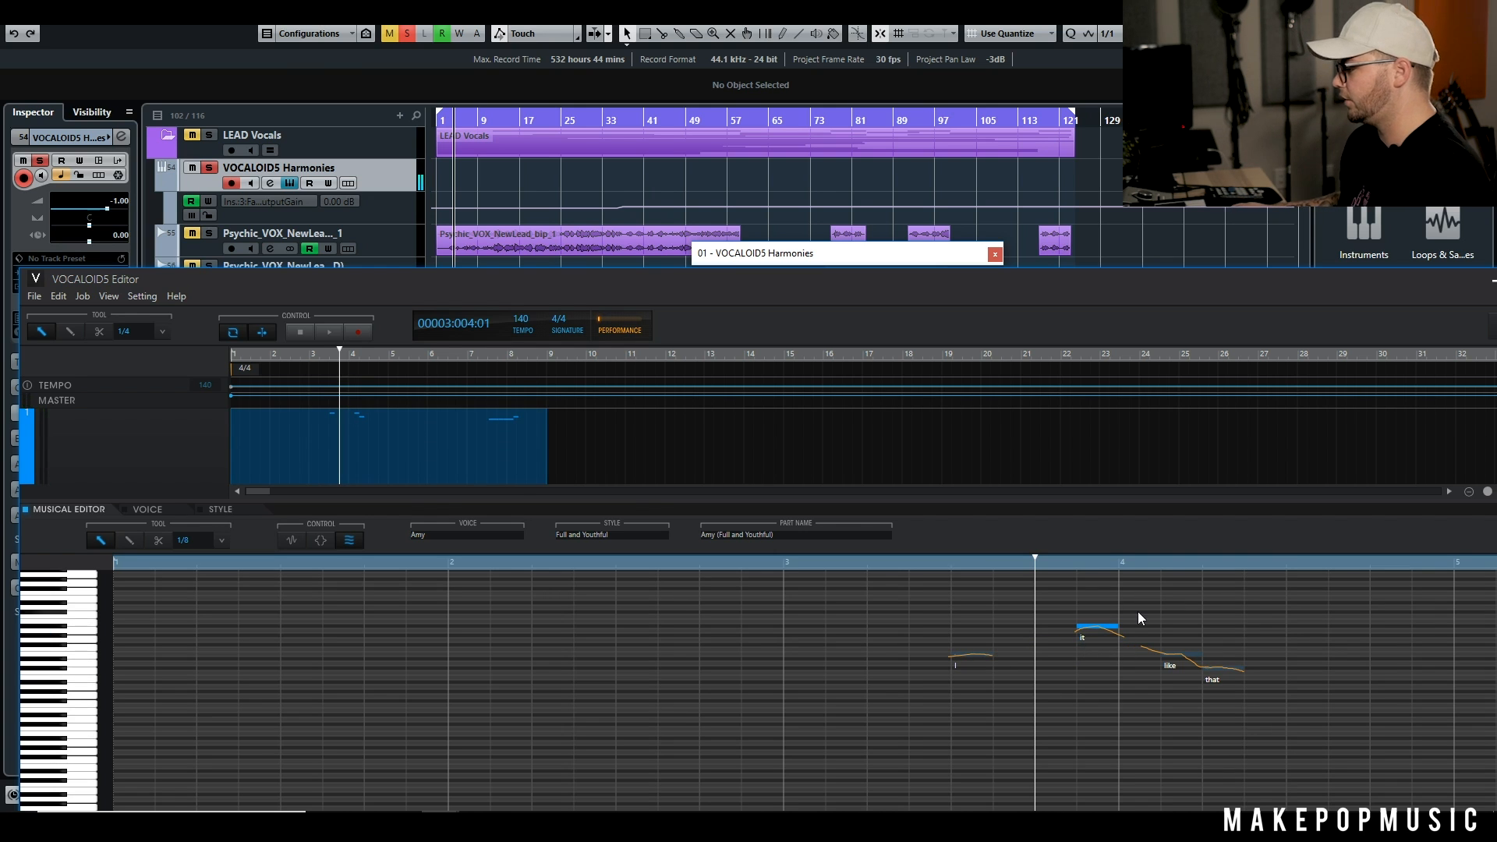
pyautogui.press('Down')
pyautogui.press('Down')
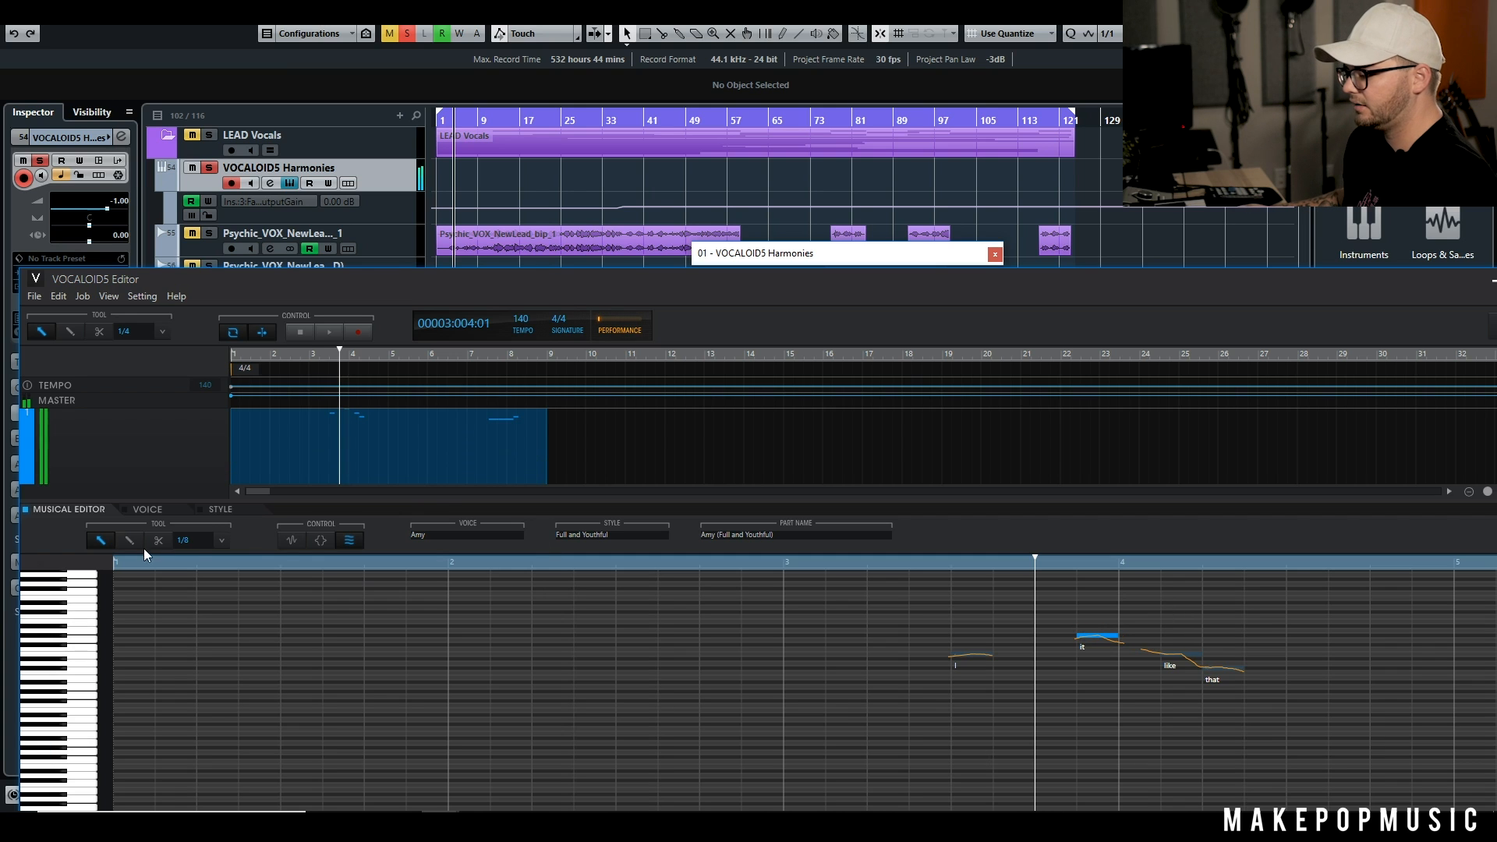
# Step: Display the phrase's notes as waveforms and audition the edited phrase
pyautogui.click(290, 538)
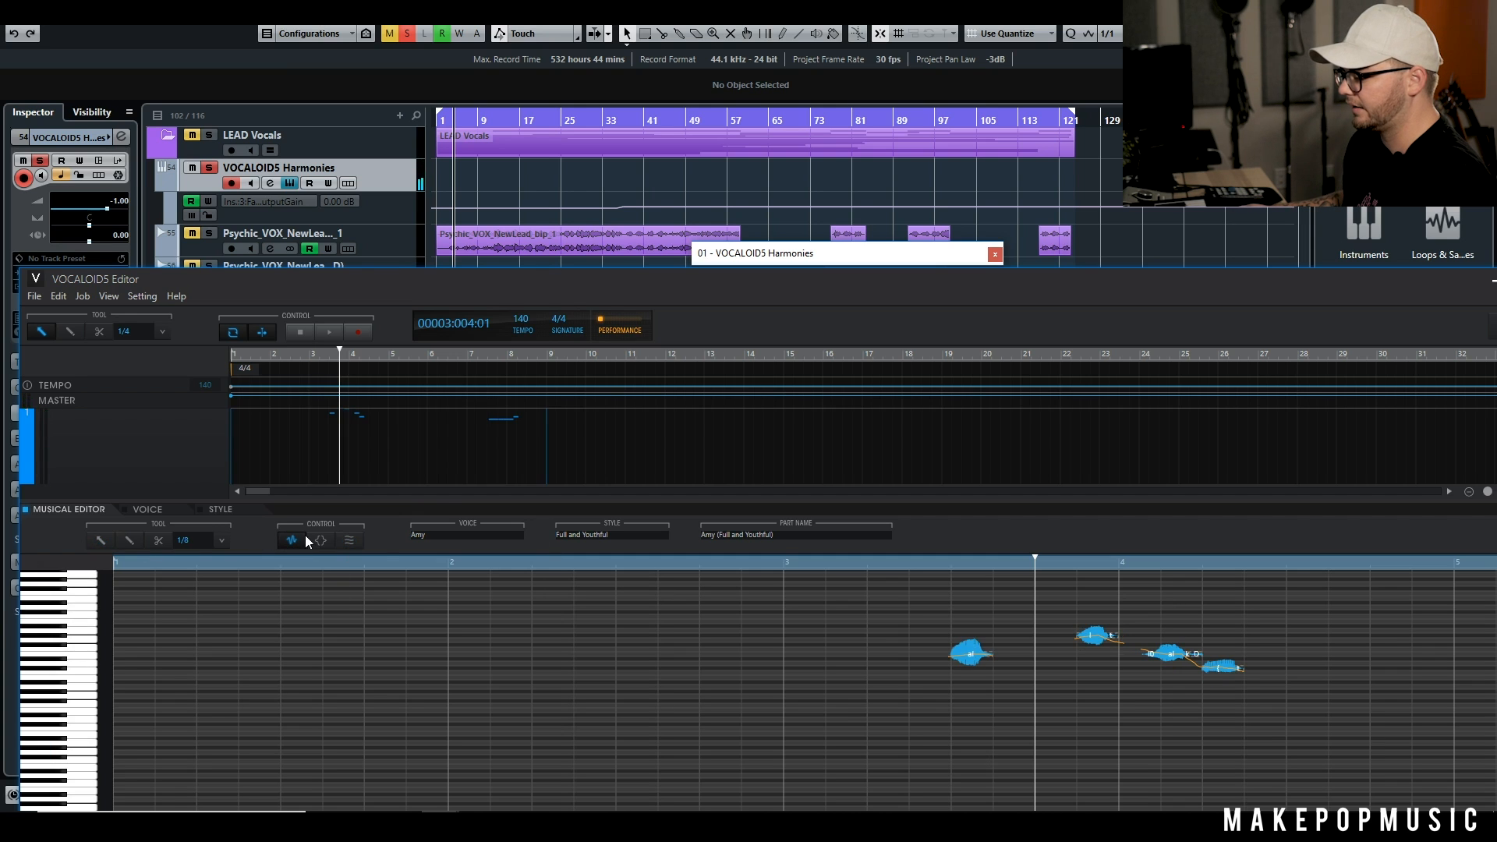
pyautogui.moveTo(1092, 643)
pyautogui.mouseDown()
pyautogui.moveTo(1094, 617)
pyautogui.moveTo(1096, 675)
pyautogui.moveTo(1097, 638)
pyautogui.mouseUp()
pyautogui.click(1098, 642)
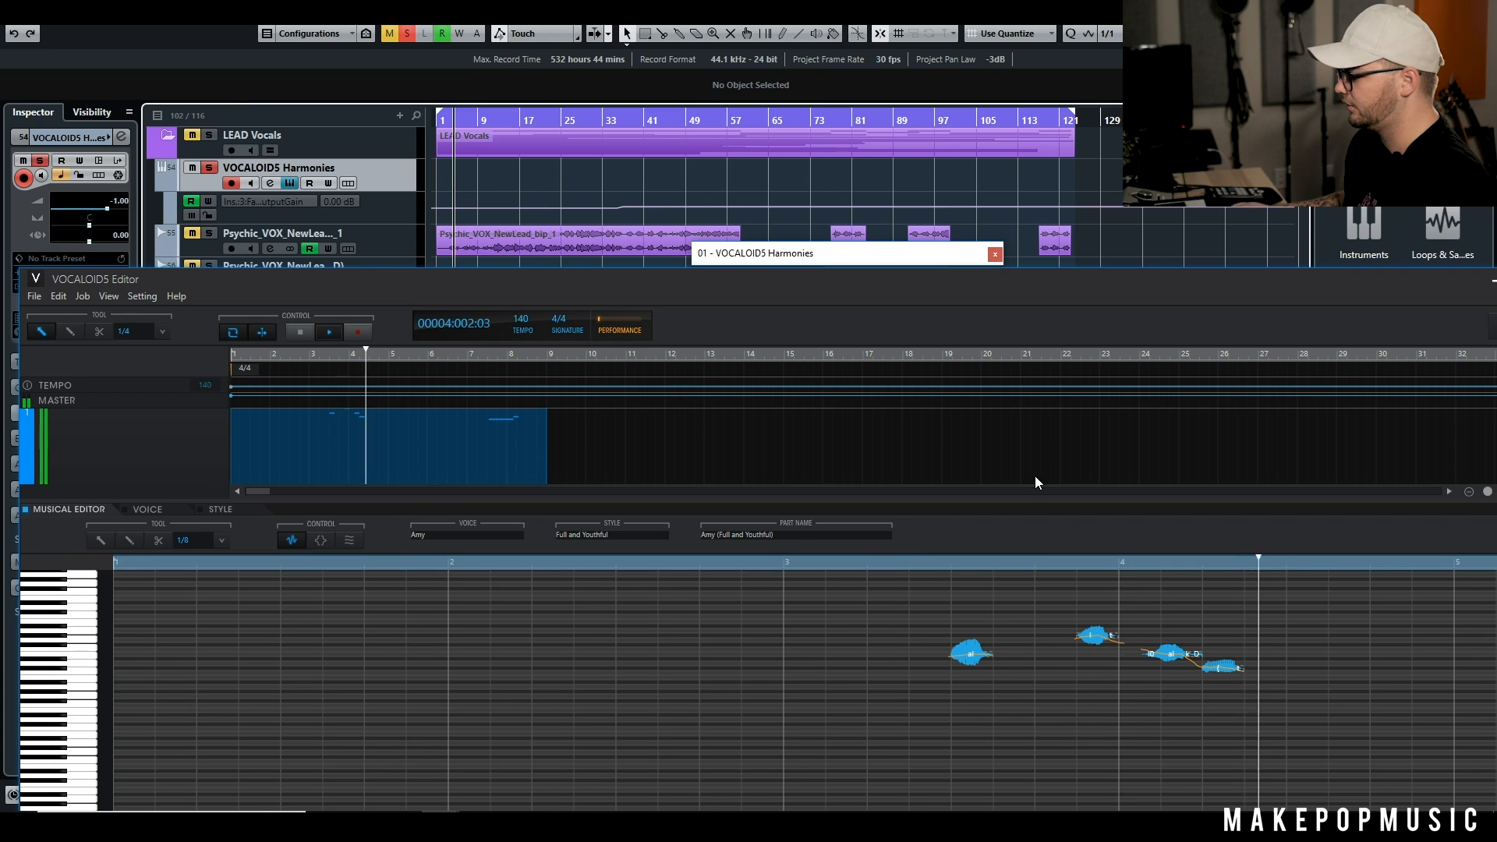
# Step: Replay the edited phrase in the song to hear it alongside the lead vocal
pyautogui.press('space')
pyautogui.click(450, 122)
pyautogui.press('space')
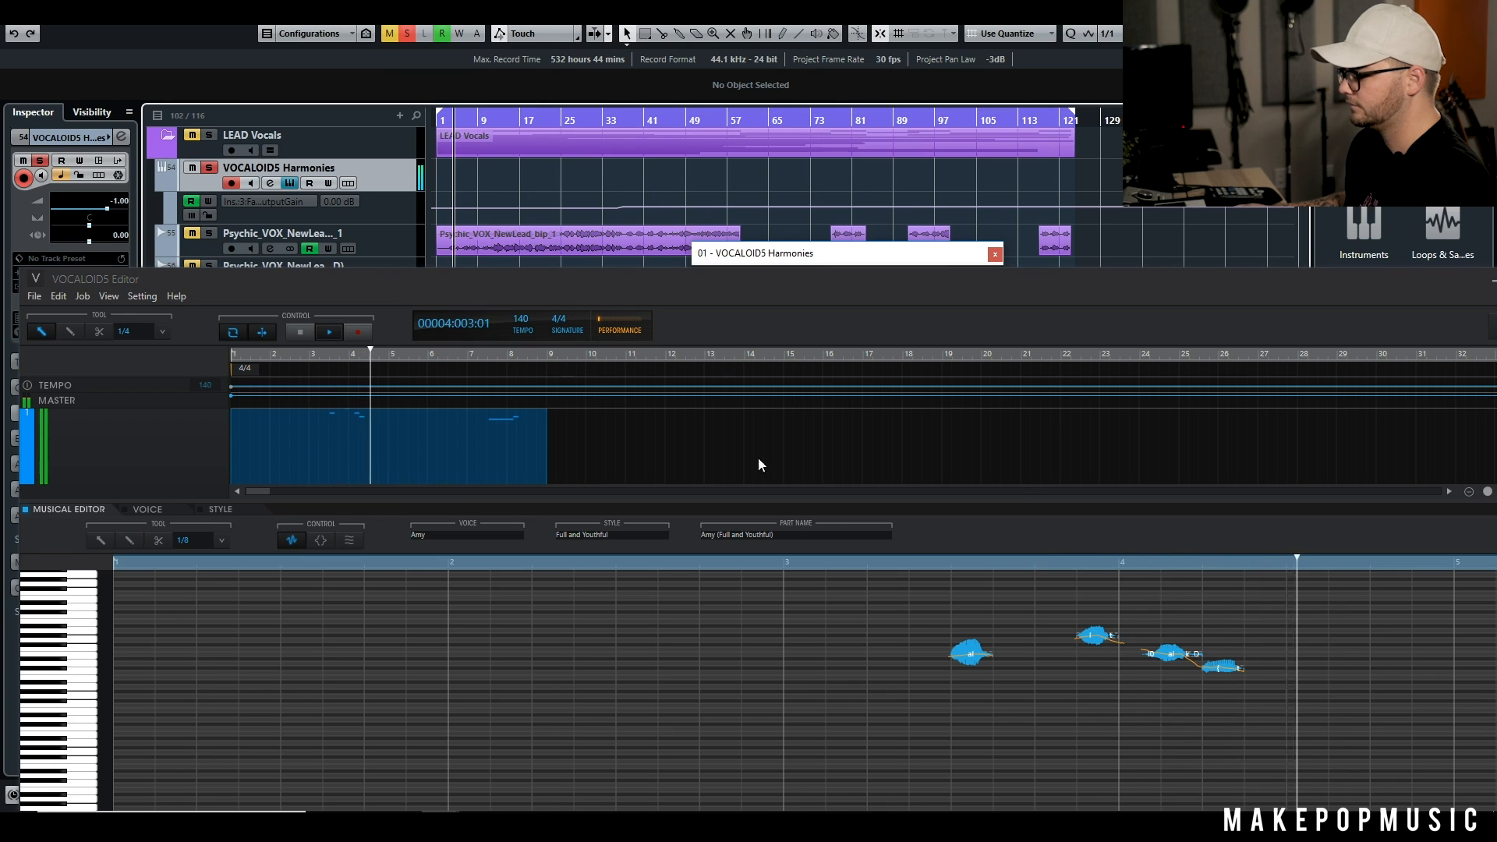
# Step: Try the Amy, Chris, Kaori and Ken voices on the part and audition the phrase with Ken
pyautogui.click(150, 510)
pyautogui.click(174, 596)
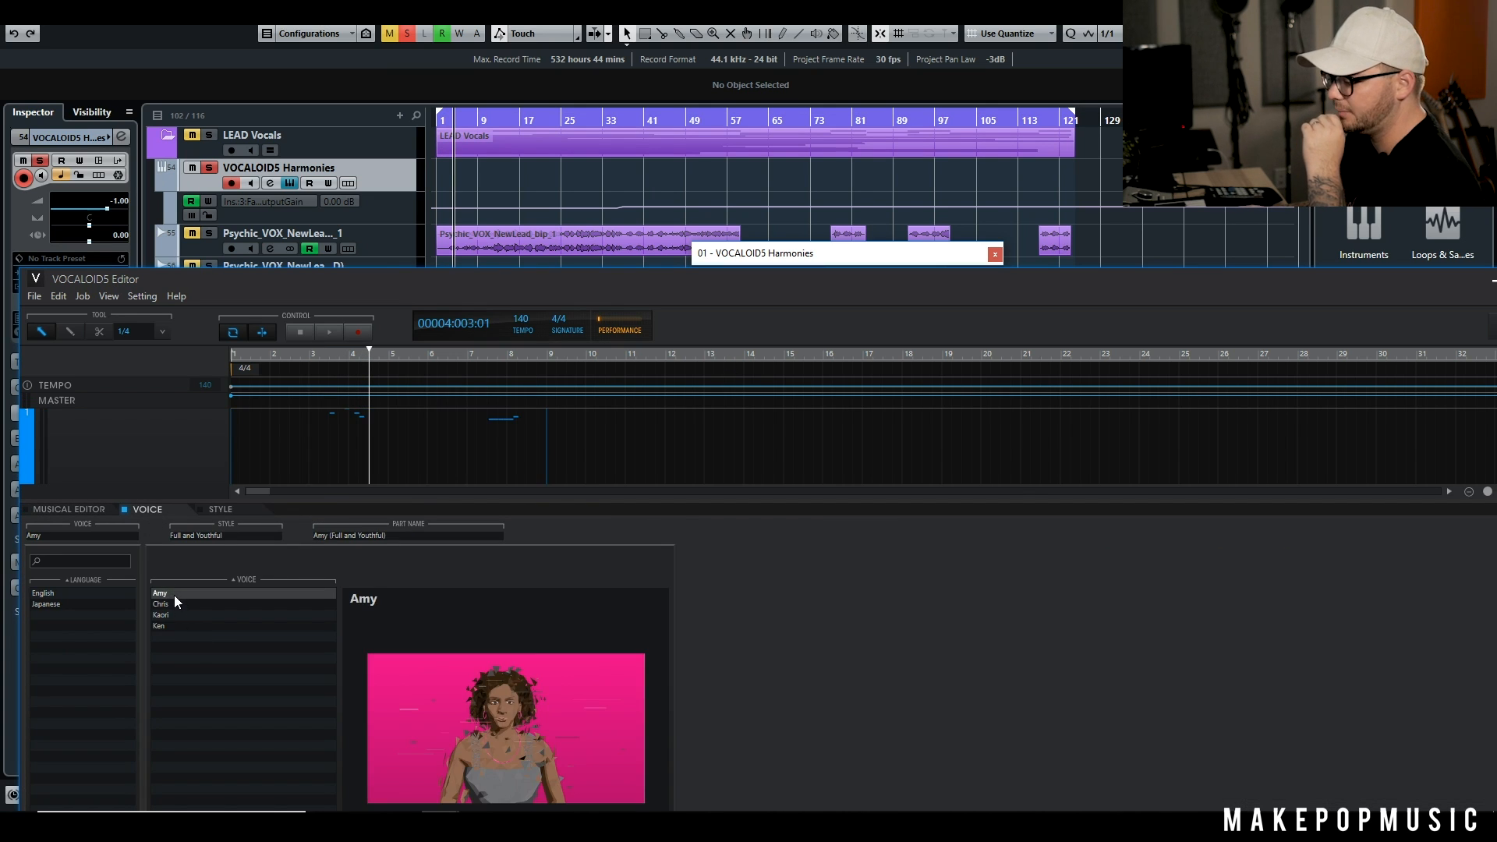
pyautogui.click(176, 604)
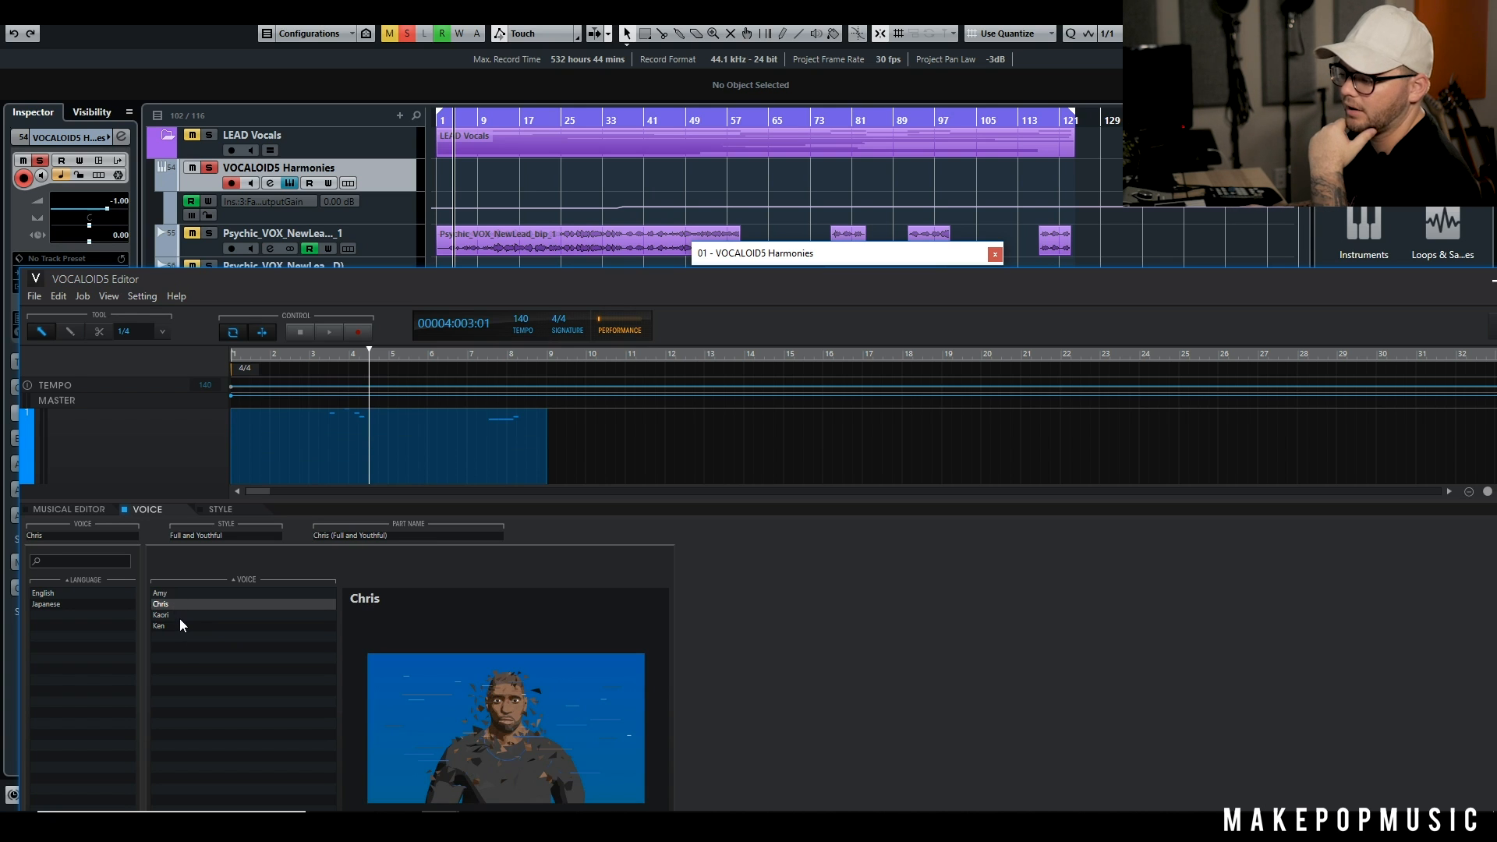
pyautogui.click(179, 616)
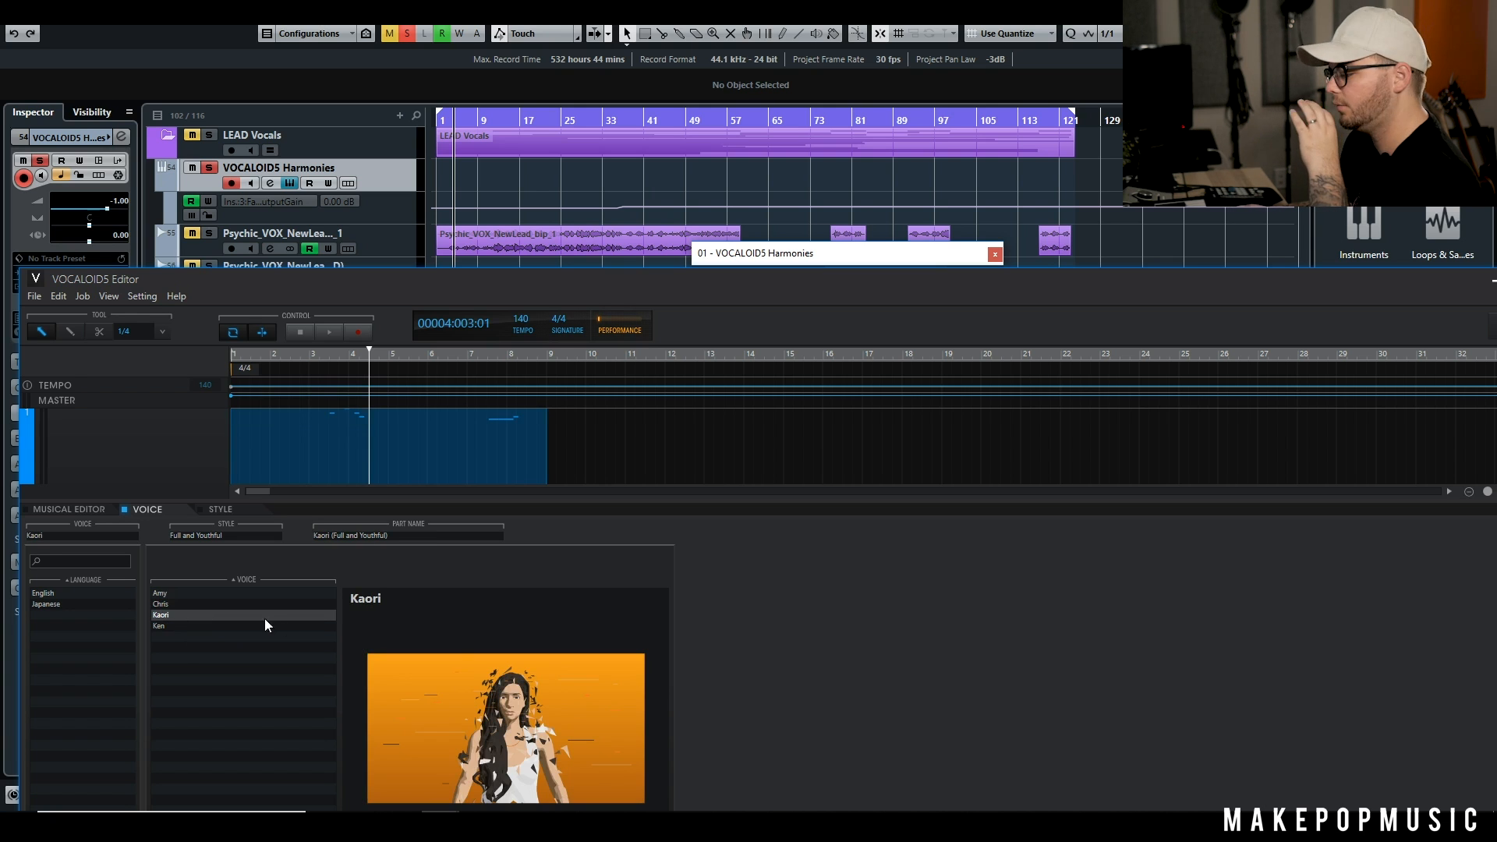
pyautogui.click(195, 625)
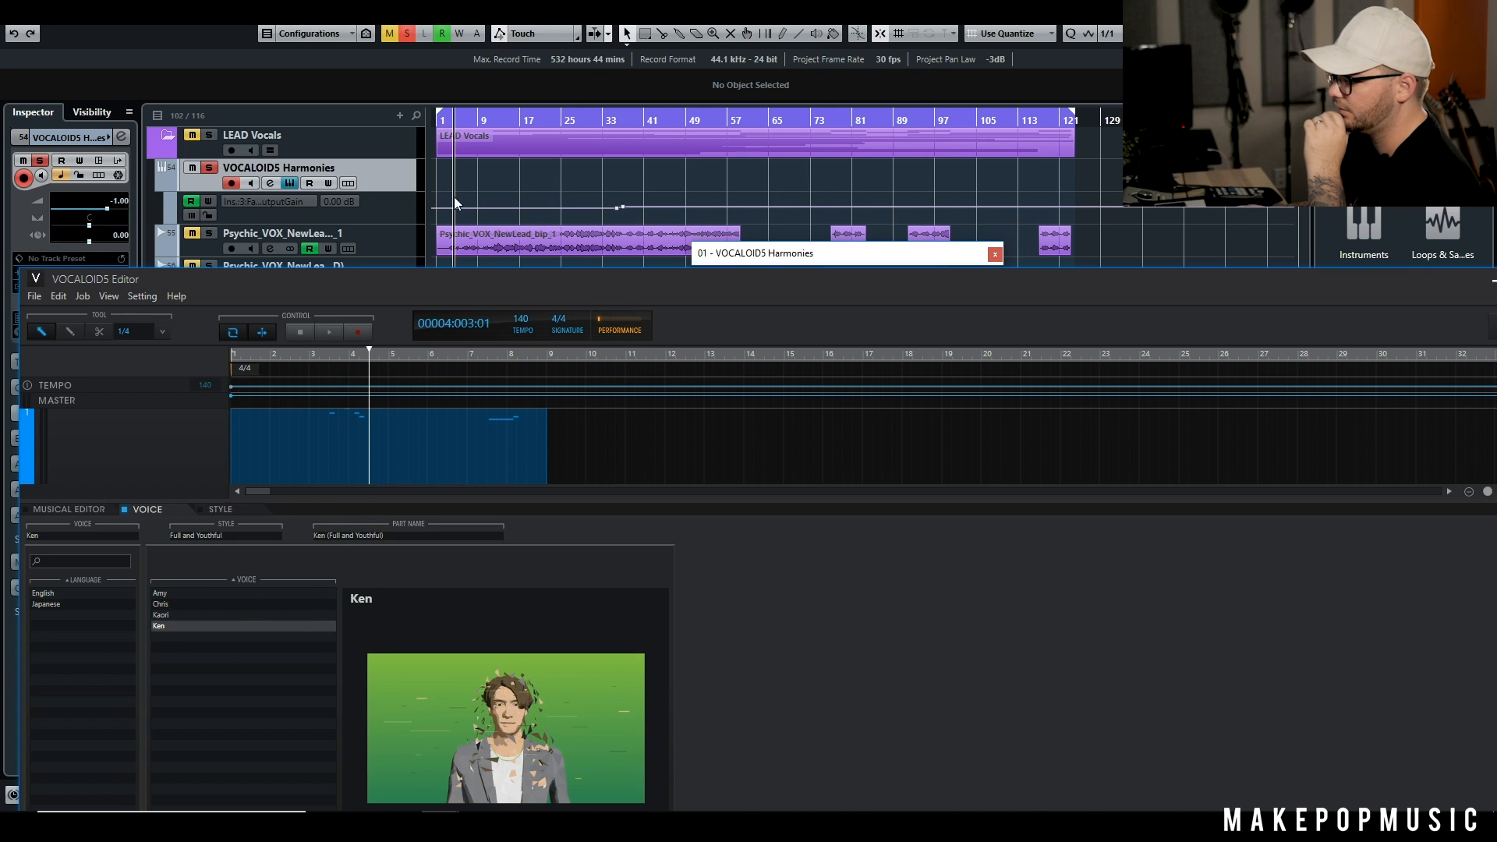
pyautogui.click(445, 121)
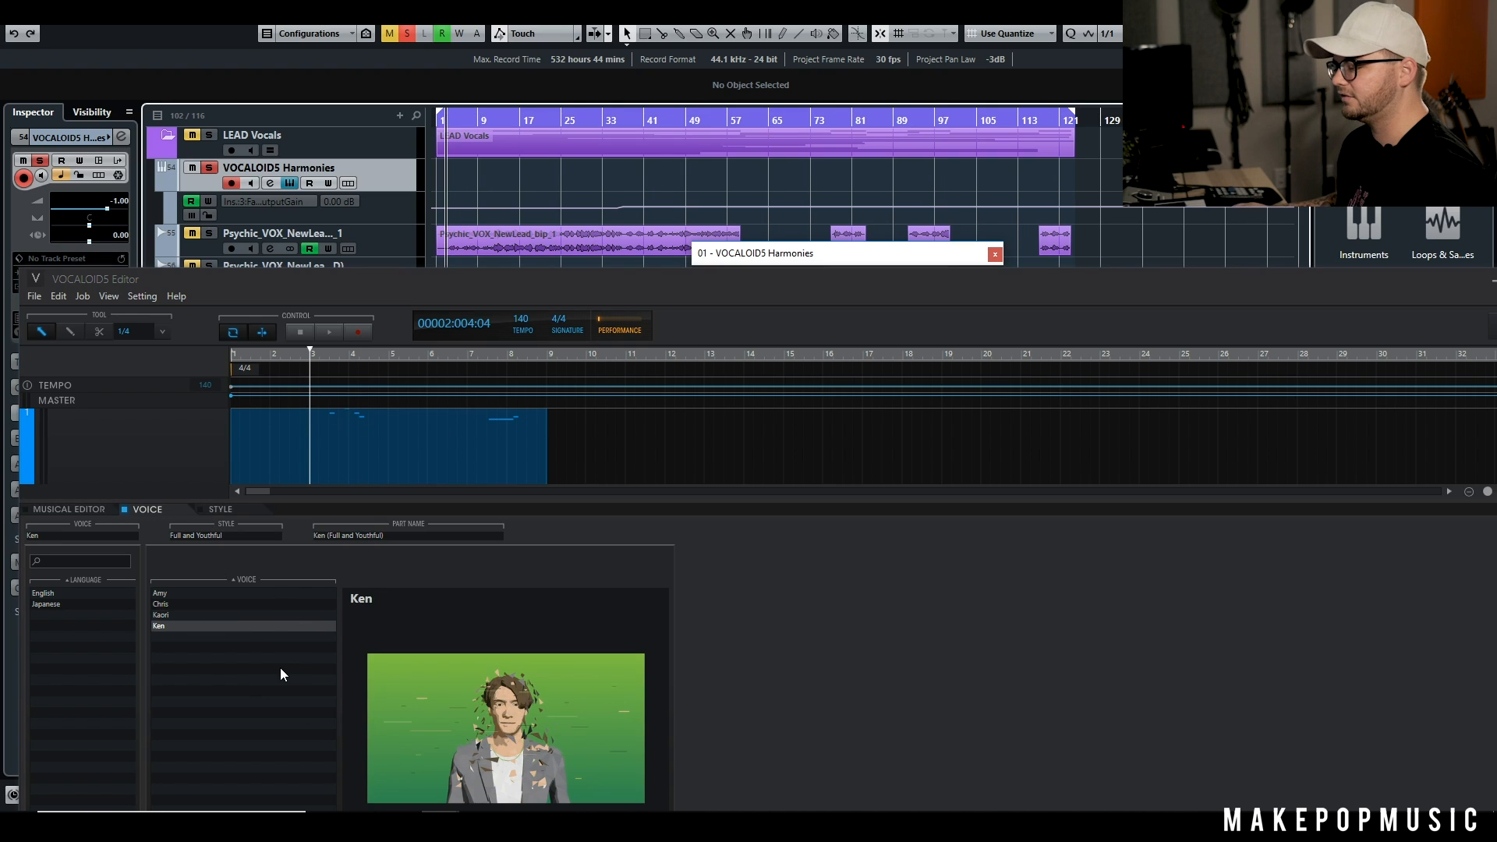
pyautogui.press('space')
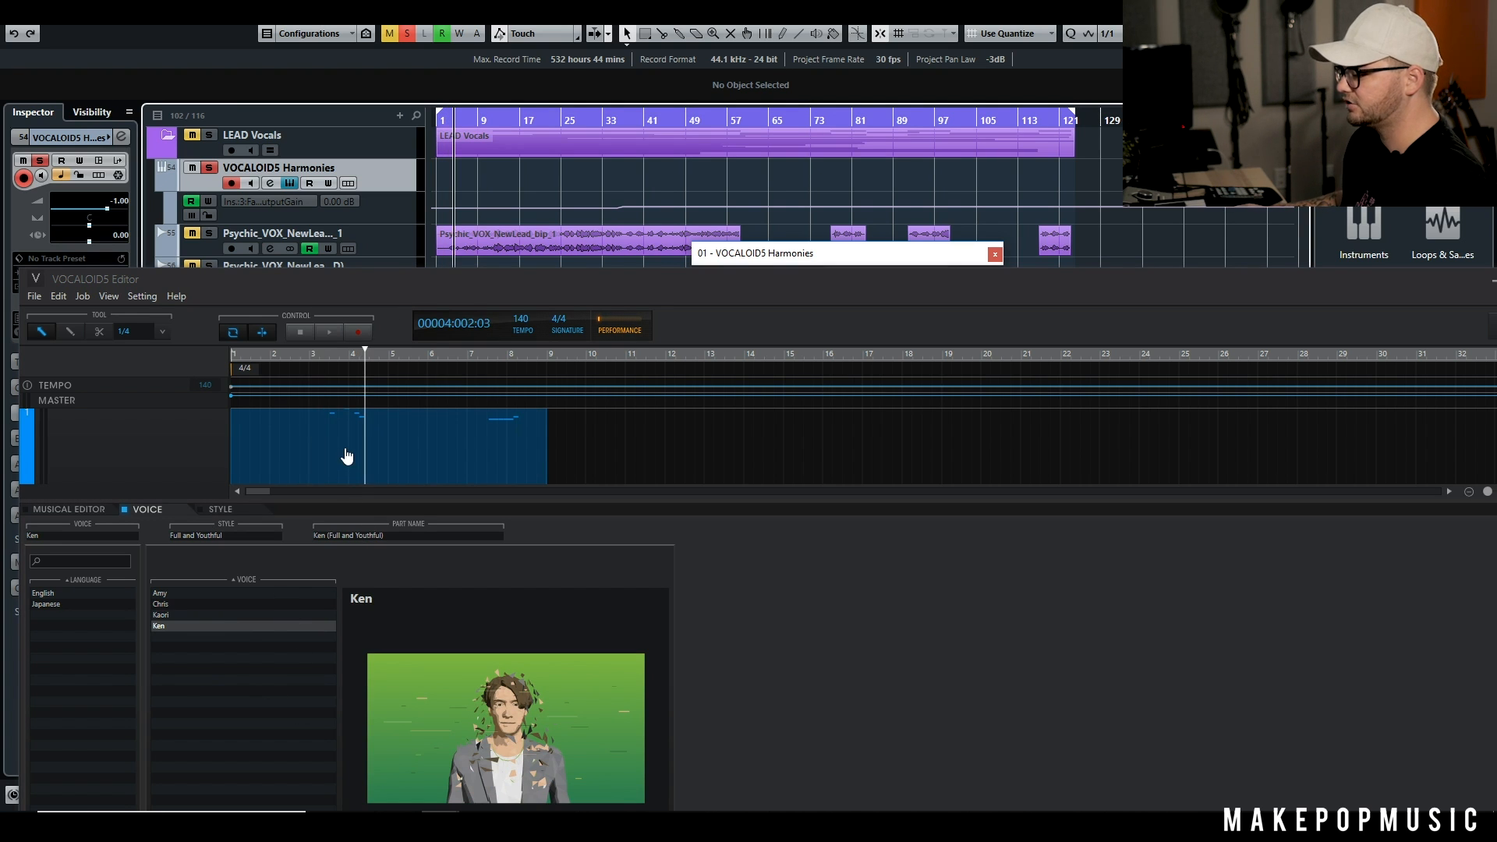
# Step: Open the Chris-voiced part's notes and lower the "it" note to the pitch of the "I" note during playback
pyautogui.click(347, 456)
pyautogui.click(317, 474)
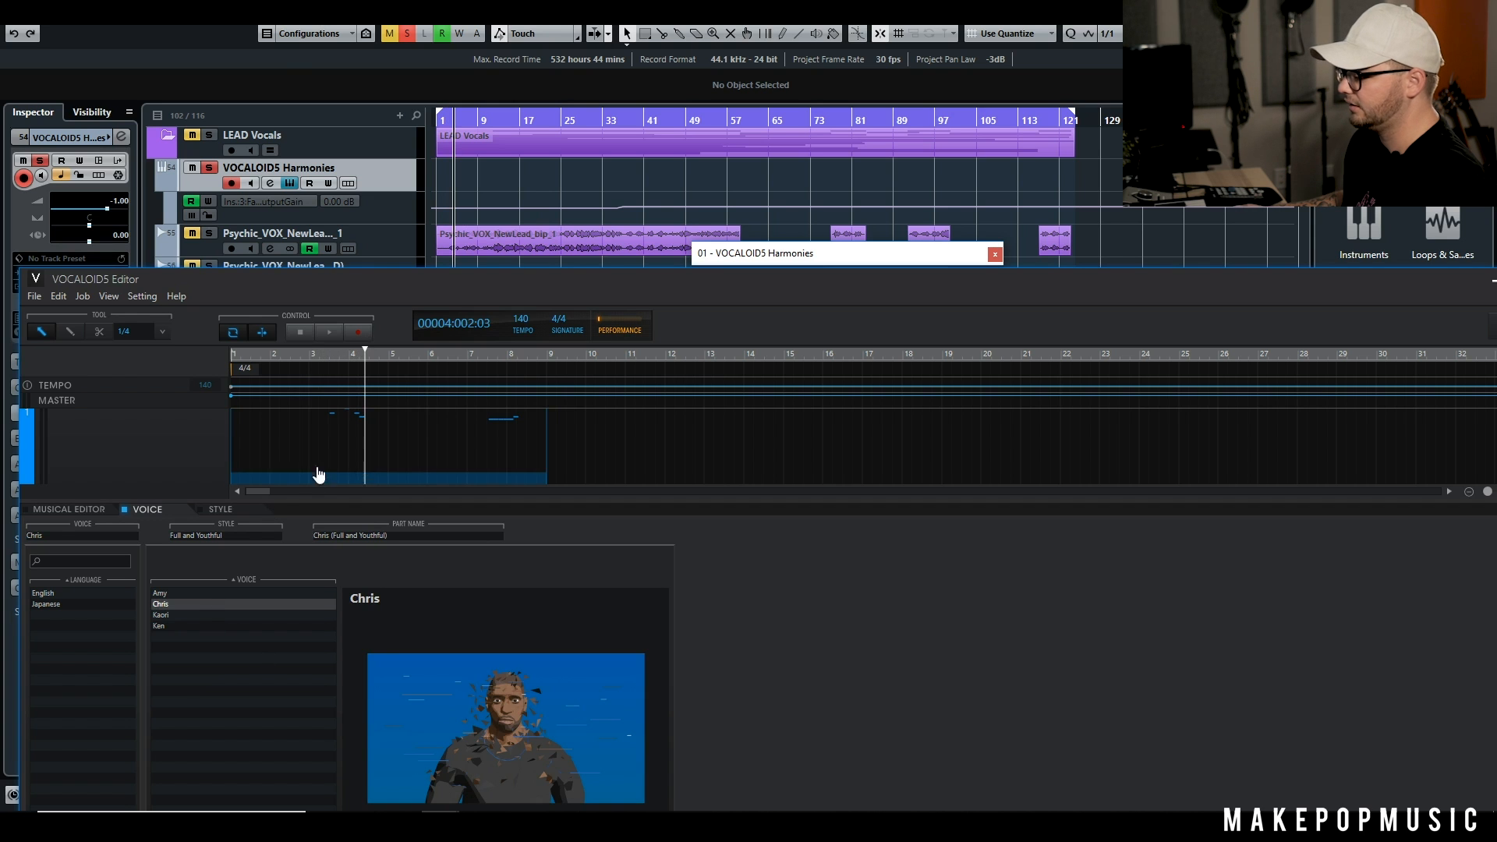
pyautogui.doubleClick(441, 430)
pyautogui.hscroll(-8, 749, 653)
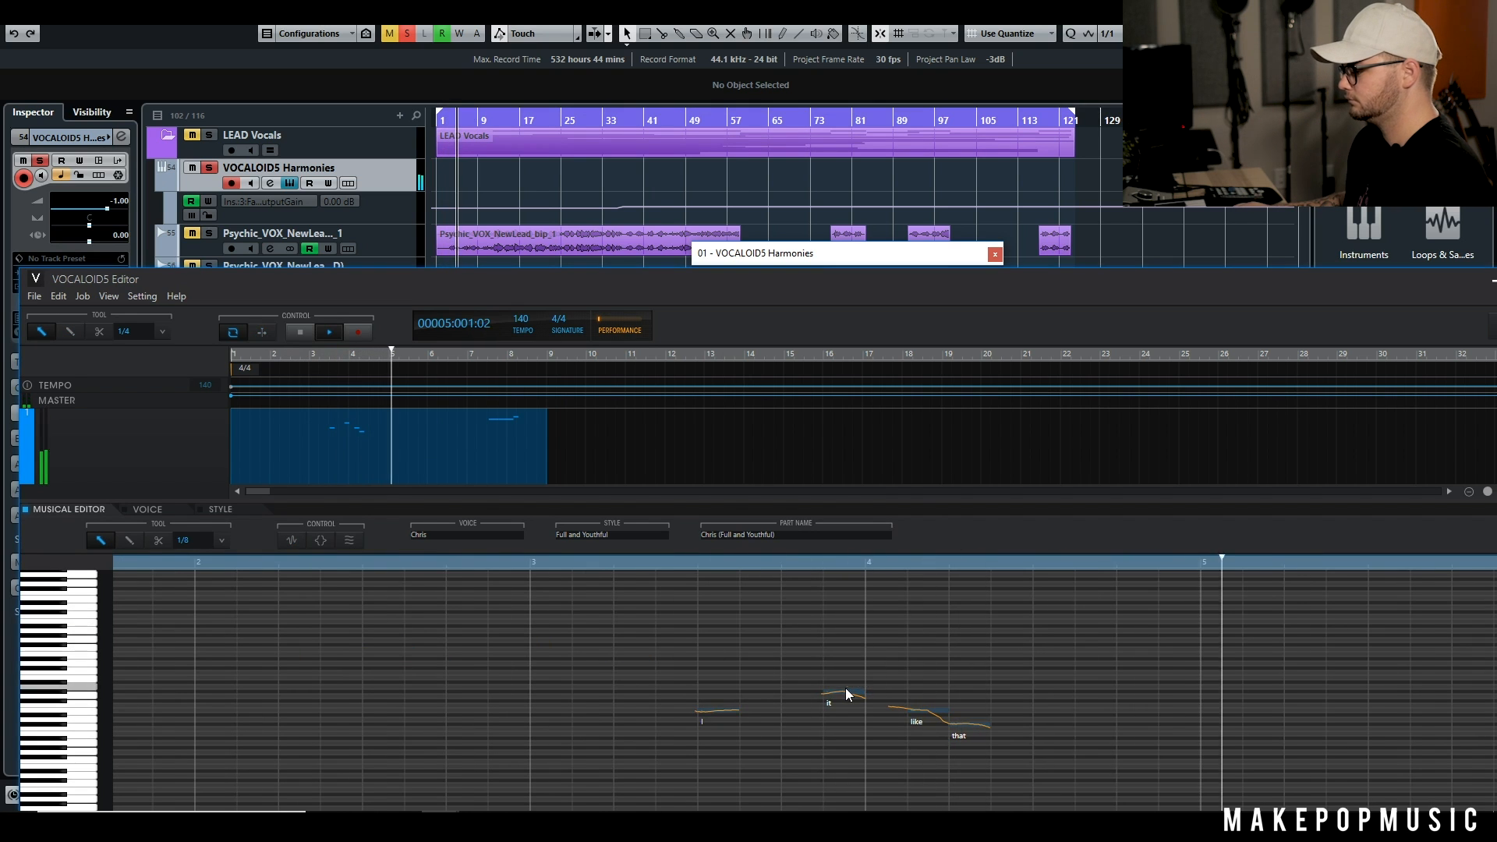
pyautogui.moveTo(832, 691); pyautogui.dragTo(833, 696)
pyautogui.press('Down')
pyautogui.press('Down')
pyautogui.press('Down')
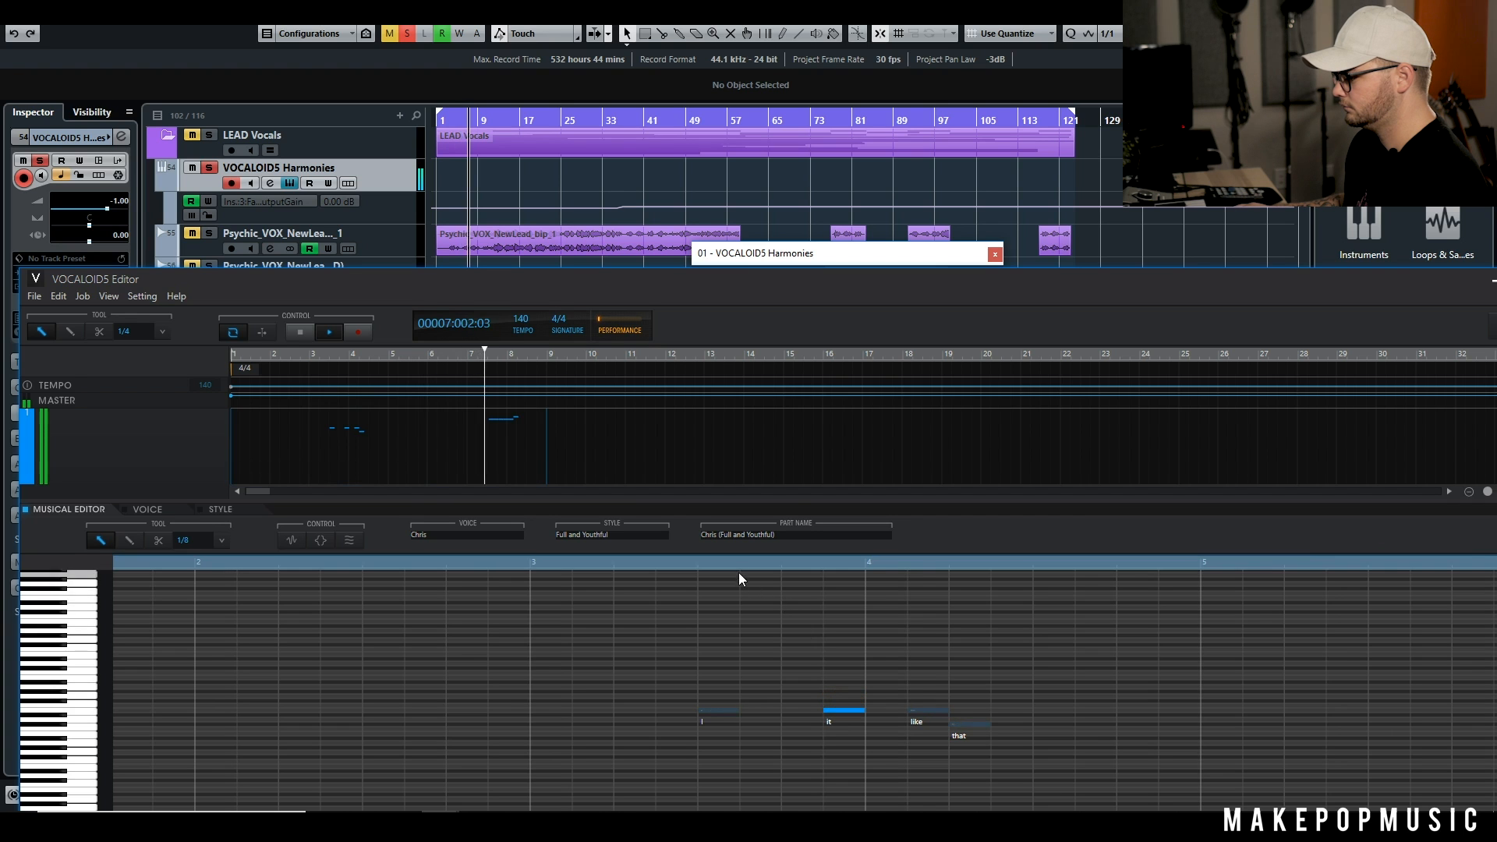
pyautogui.press('space')
# Step: Undo the voice and note changes back to the point where "Right from the beginning" sits at bar 3
pyautogui.moveTo(1010, 656); pyautogui.dragTo(718, 736)
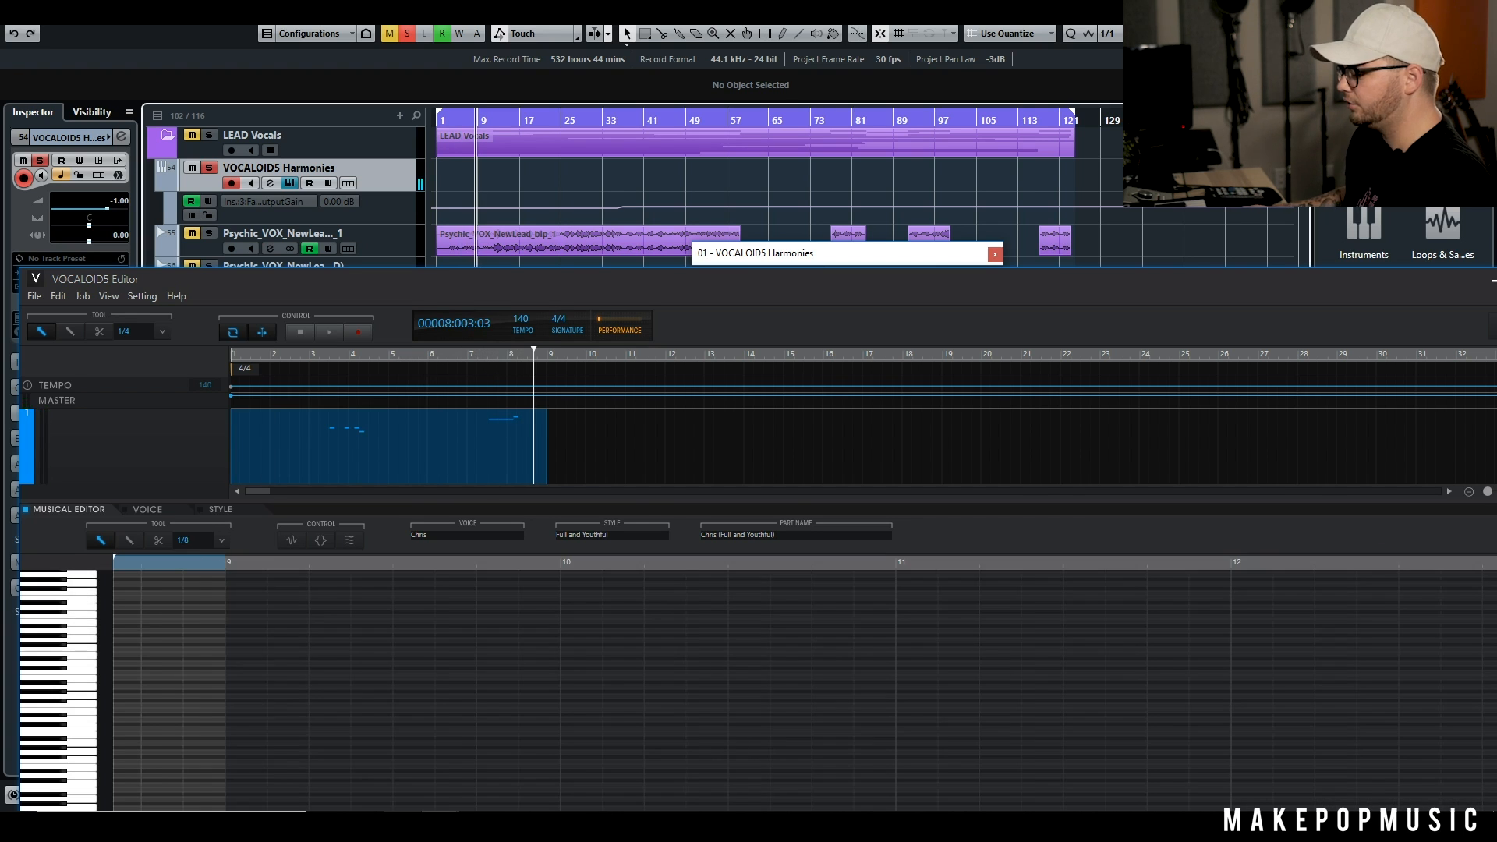
pyautogui.moveTo(872, 273); pyautogui.dragTo(862, 114)
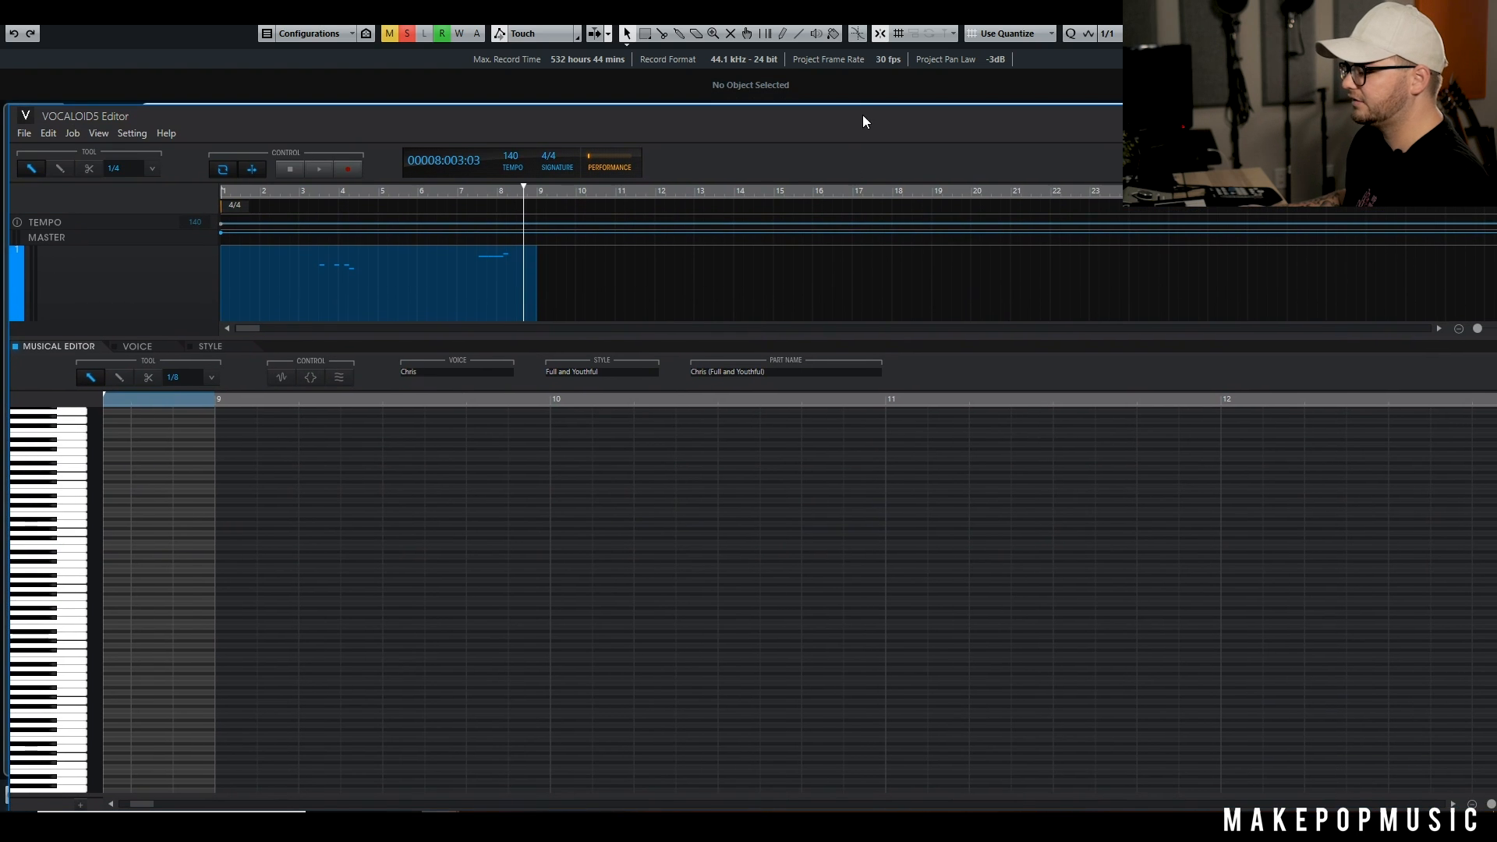
pyautogui.moveTo(142, 804); pyautogui.dragTo(124, 804)
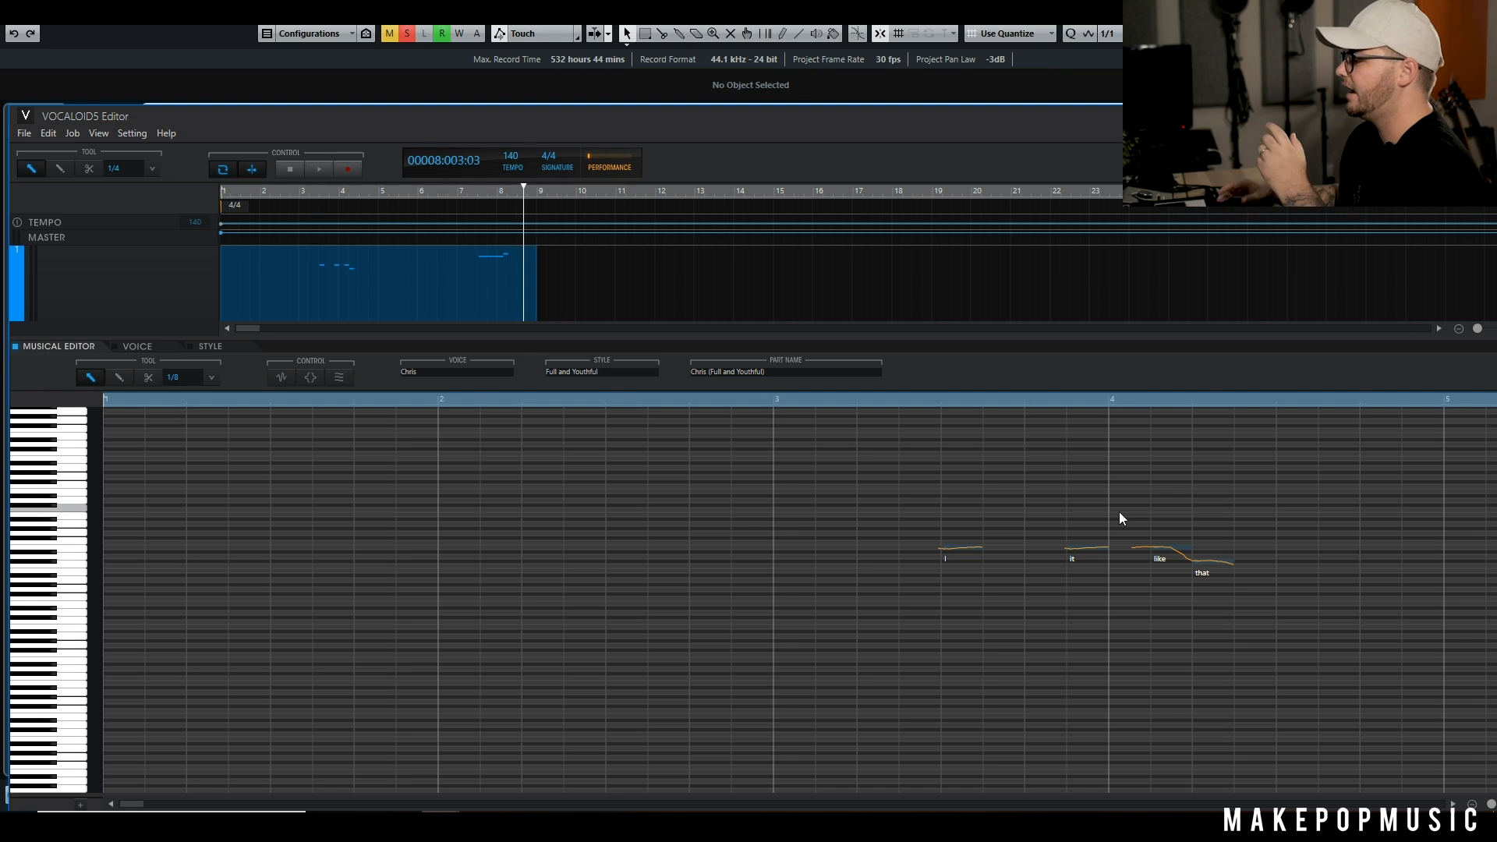
pyautogui.hotkey('ctrl', 'z')
pyautogui.hotkey('ctrl', 'z')
pyautogui.hotkey('ctrl', 'z')
pyautogui.hotkey('ctrl', 'z')
pyautogui.hotkey('ctrl', 'z')
pyautogui.hotkey('ctrl', 'z')
pyautogui.hotkey('ctrl', 'z')
pyautogui.hotkey('ctrl', 'z')
pyautogui.hotkey('ctrl', 'z')
pyautogui.hotkey('ctrl', 'z')
pyautogui.hotkey('ctrl', 'z')
pyautogui.hotkey('ctrl', 'z')
pyautogui.hotkey('ctrl', 'z')
pyautogui.hotkey('ctrl', 'z')
pyautogui.hotkey('ctrl', 'z')
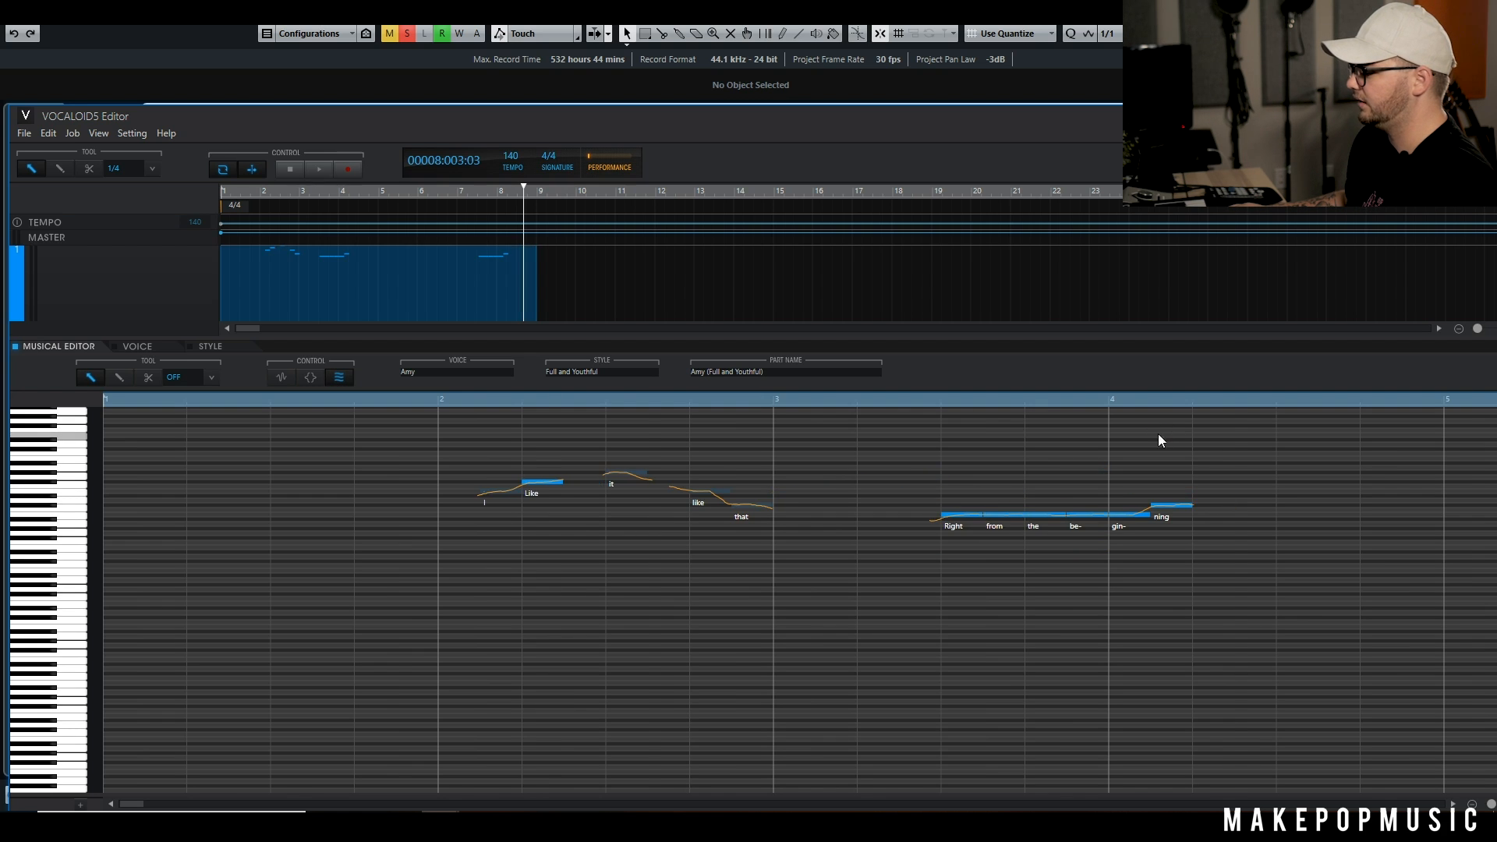
# Step: Delete the "I Like it like that" notes in bar 2 and play the song from the beginning
pyautogui.moveTo(810, 446); pyautogui.dragTo(461, 555)
pyautogui.press('Delete')
pyautogui.moveTo(707, 118); pyautogui.dragTo(640, 147)
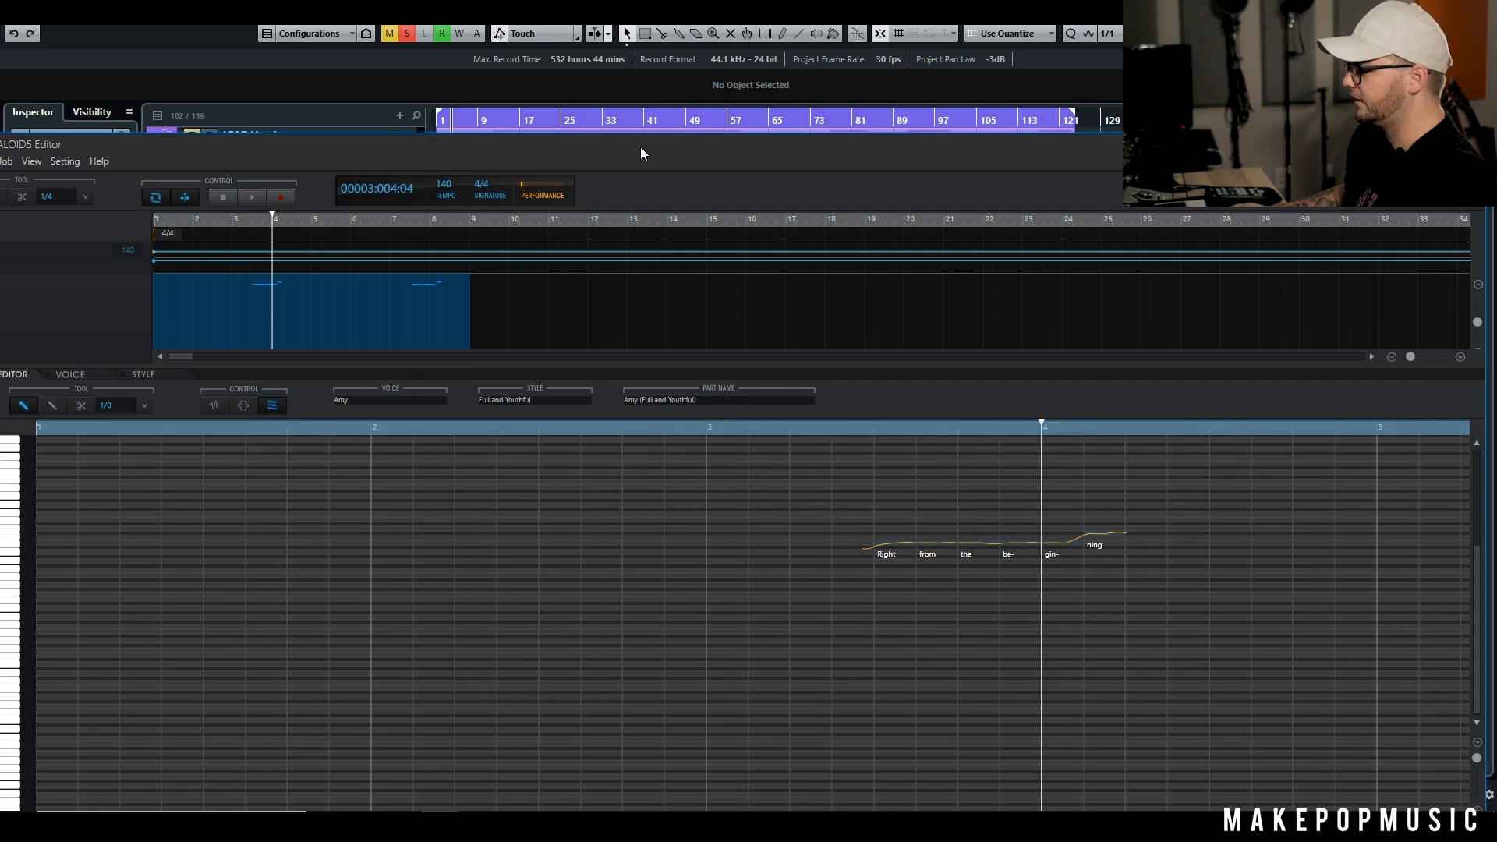
pyautogui.moveTo(1186, 145); pyautogui.dragTo(1262, 273)
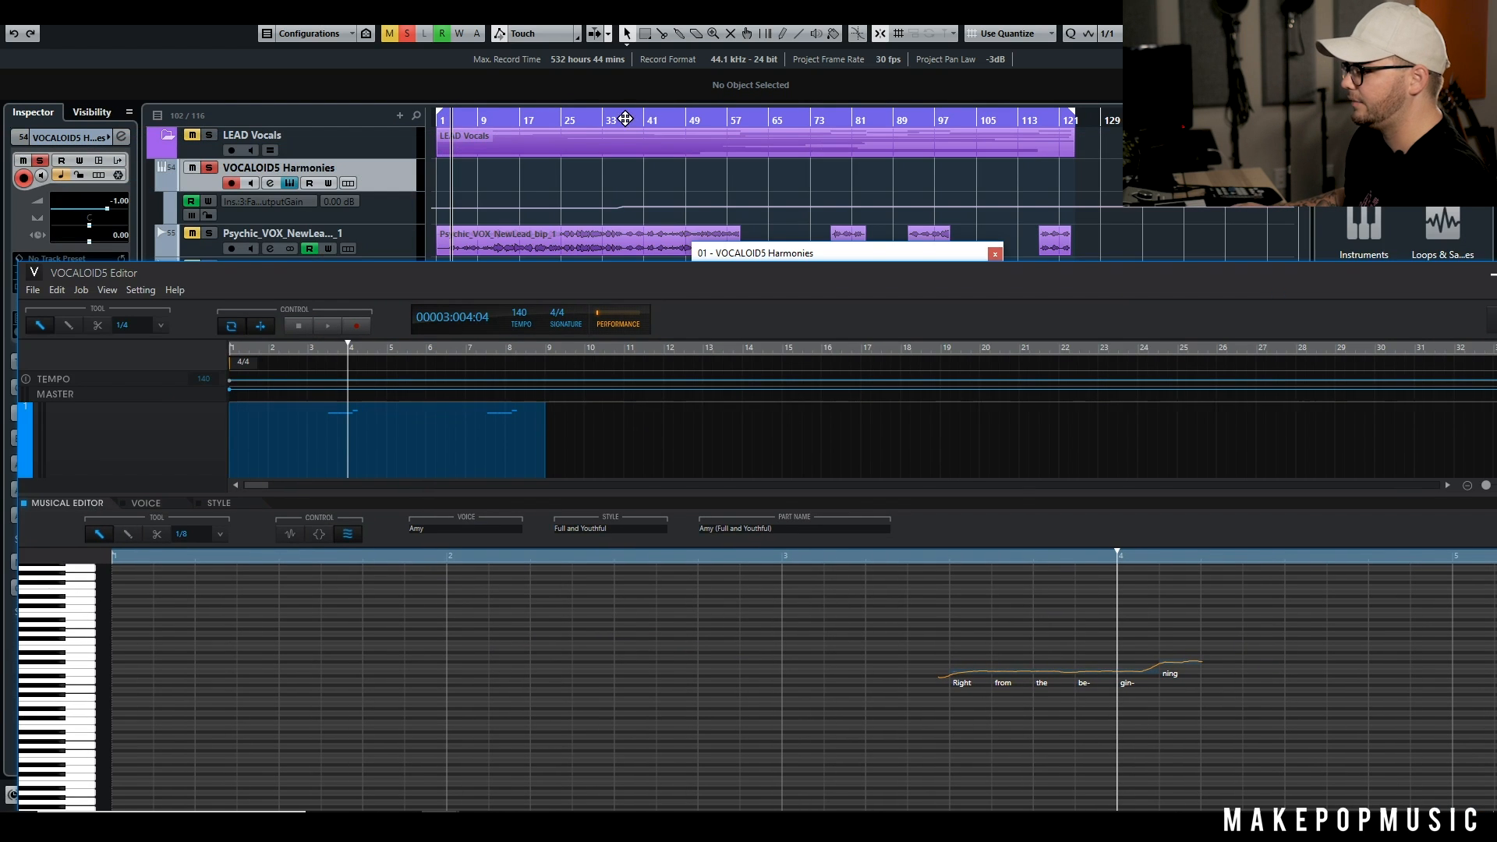
pyautogui.click(431, 120)
pyautogui.press('space')
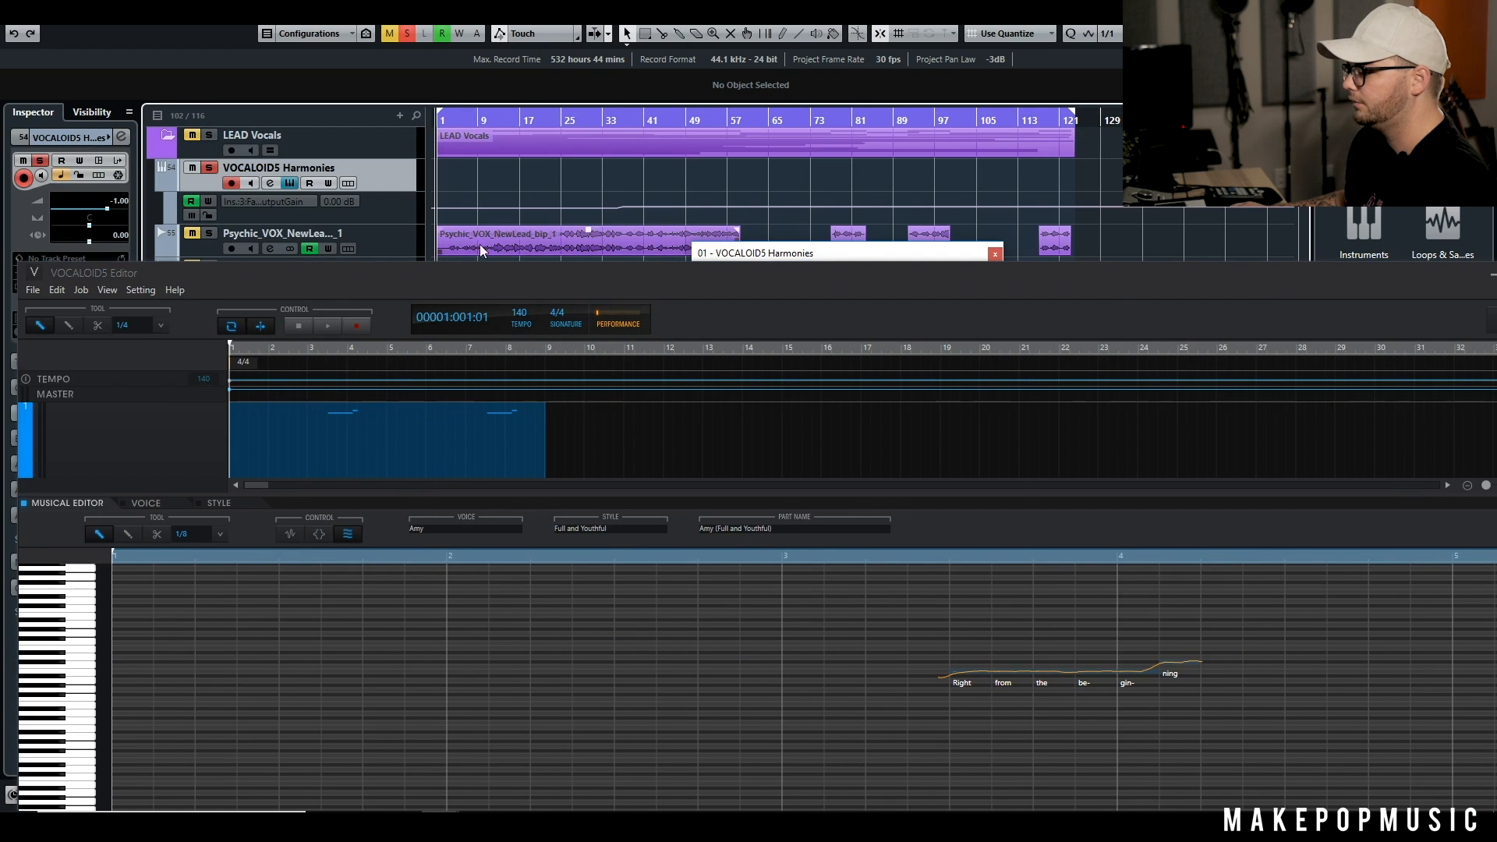
# Step: Try the Chris voice on the part and switch back to Amy
pyautogui.click(146, 503)
pyautogui.click(193, 597)
pyautogui.click(193, 587)
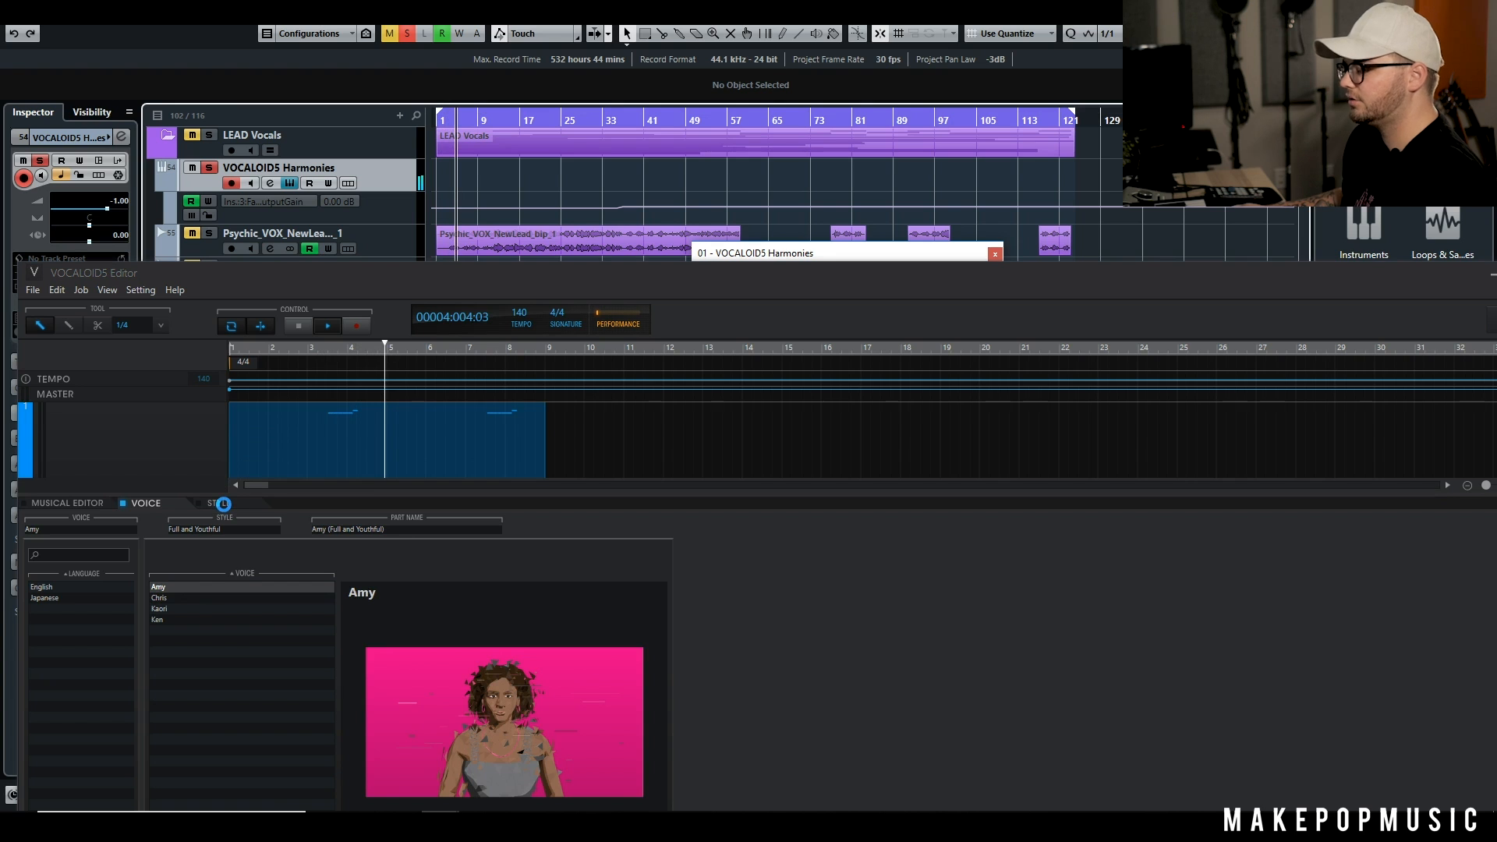
# Step: Browse the style presets for the part, filter them by the Pitched type and clear the filter
pyautogui.click(219, 503)
pyautogui.scroll(-1, 478, 582)
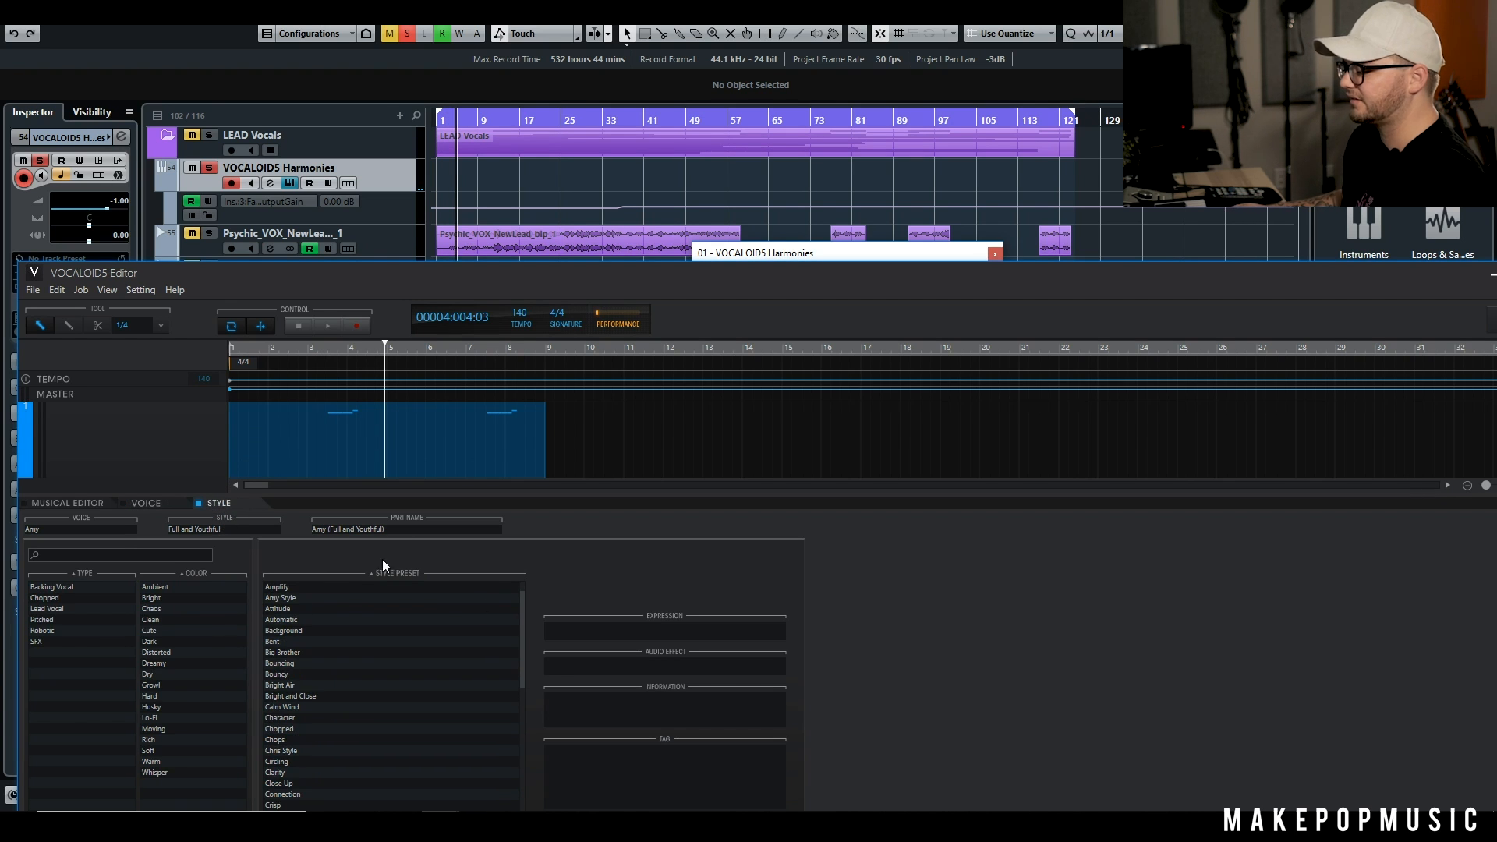
pyautogui.scroll(1, 361, 624)
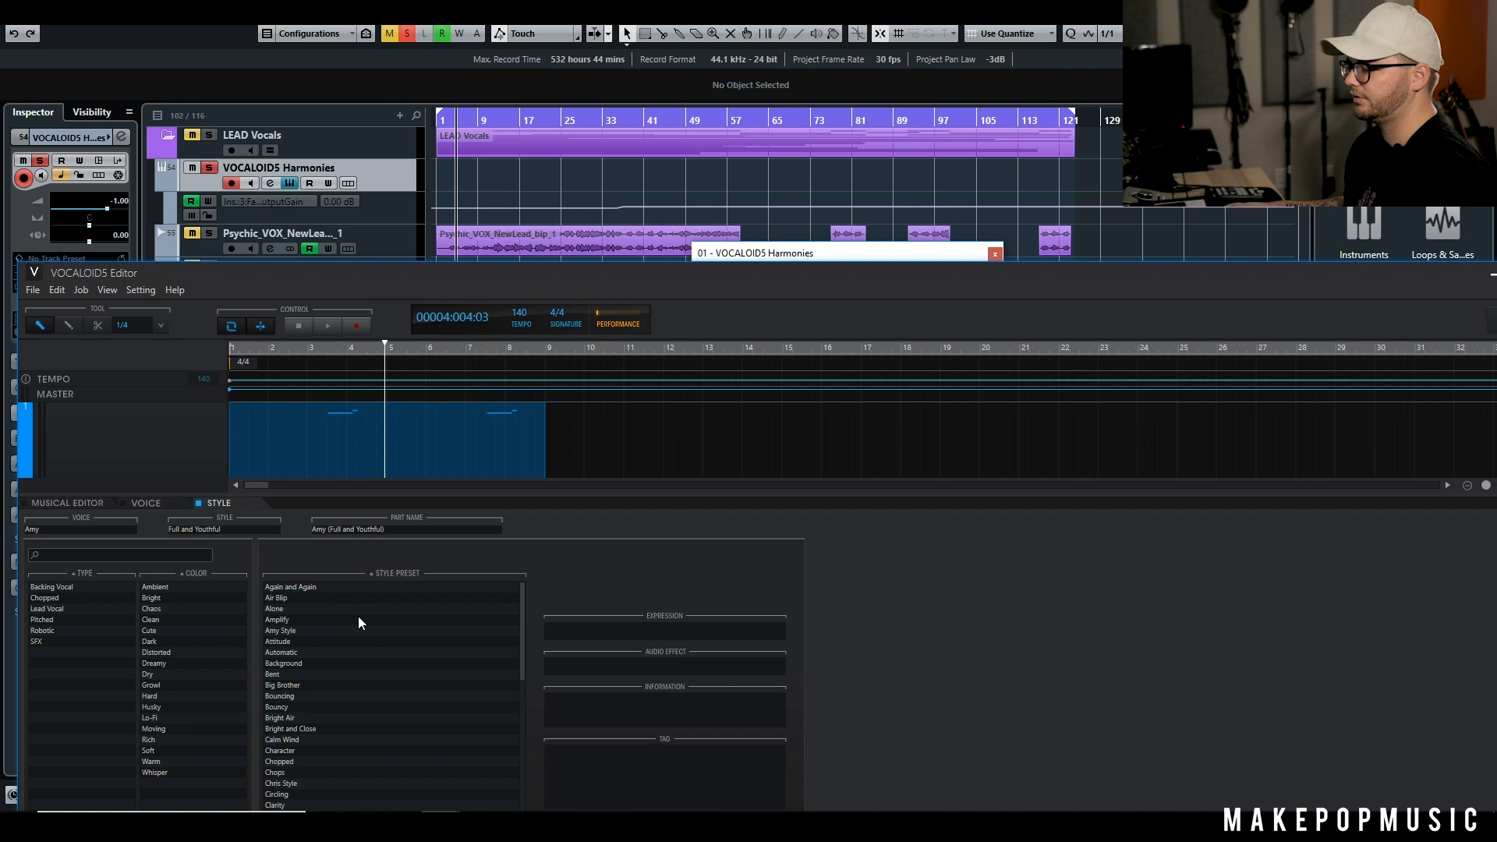
pyautogui.moveTo(526, 278); pyautogui.dragTo(530, 75)
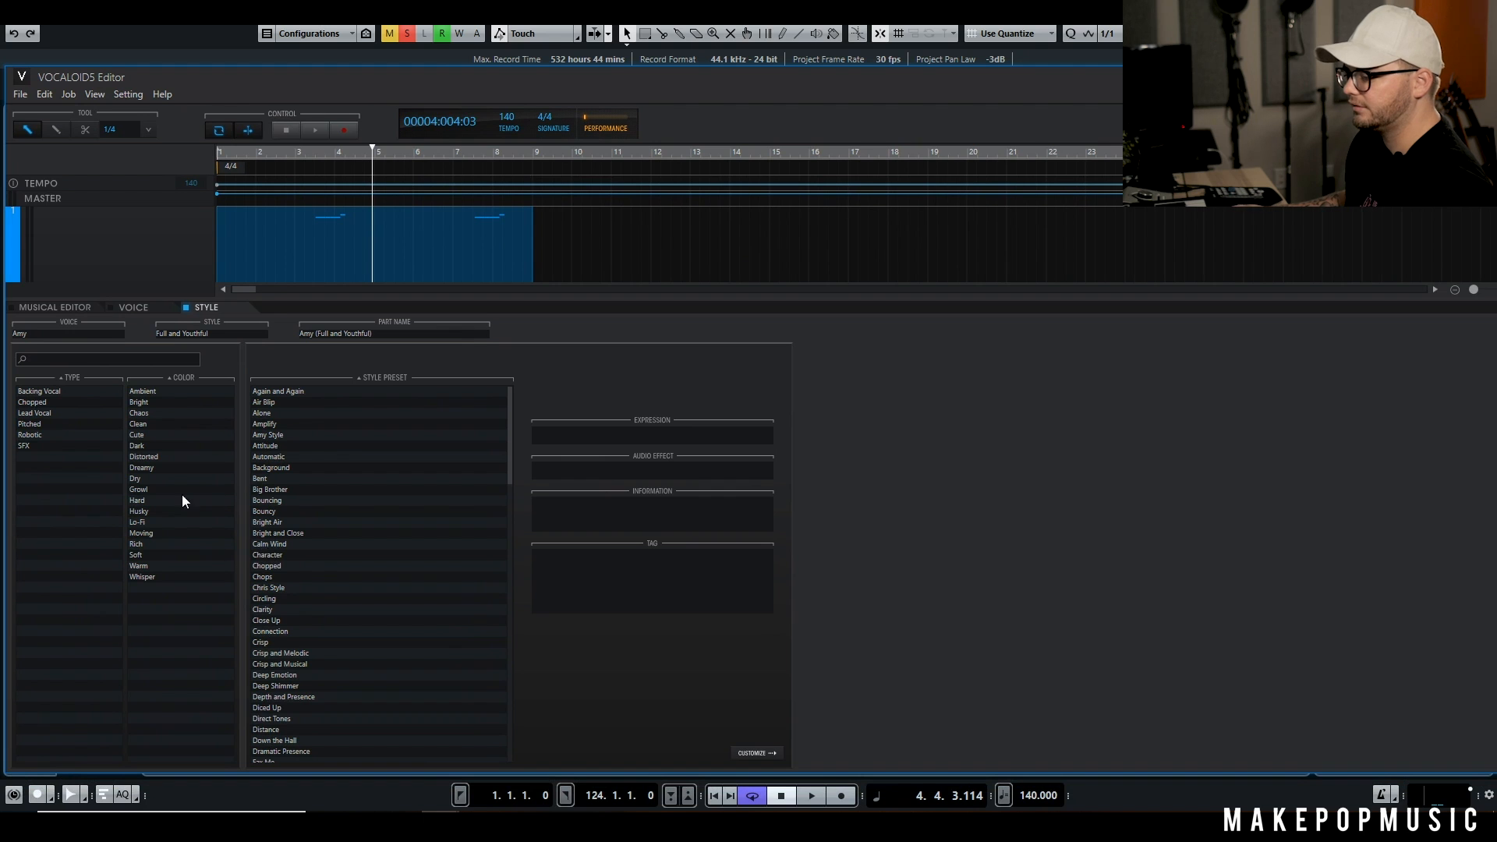
pyautogui.click(47, 392)
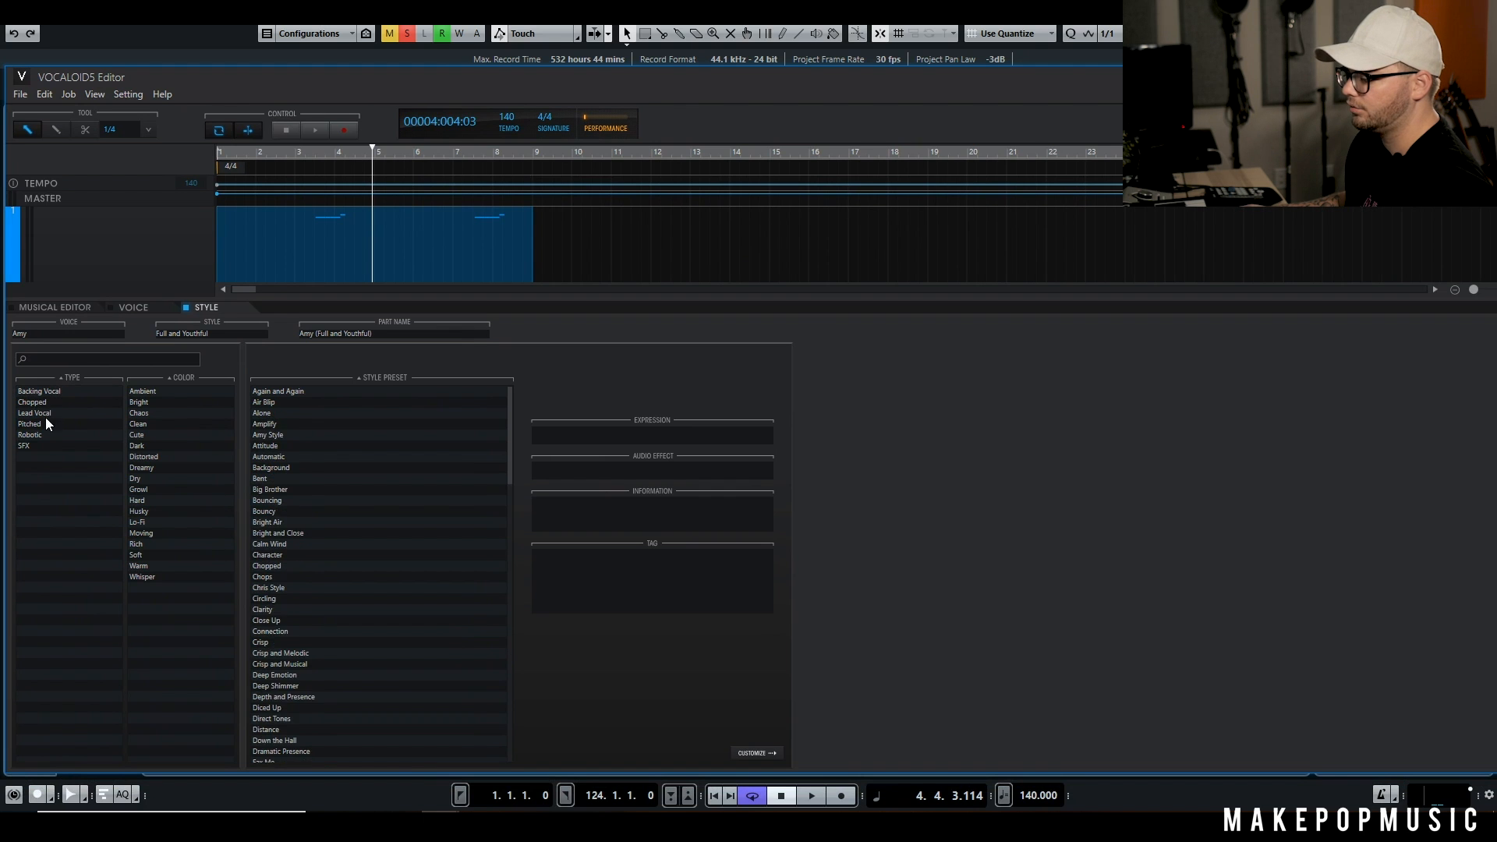
pyautogui.click(38, 424)
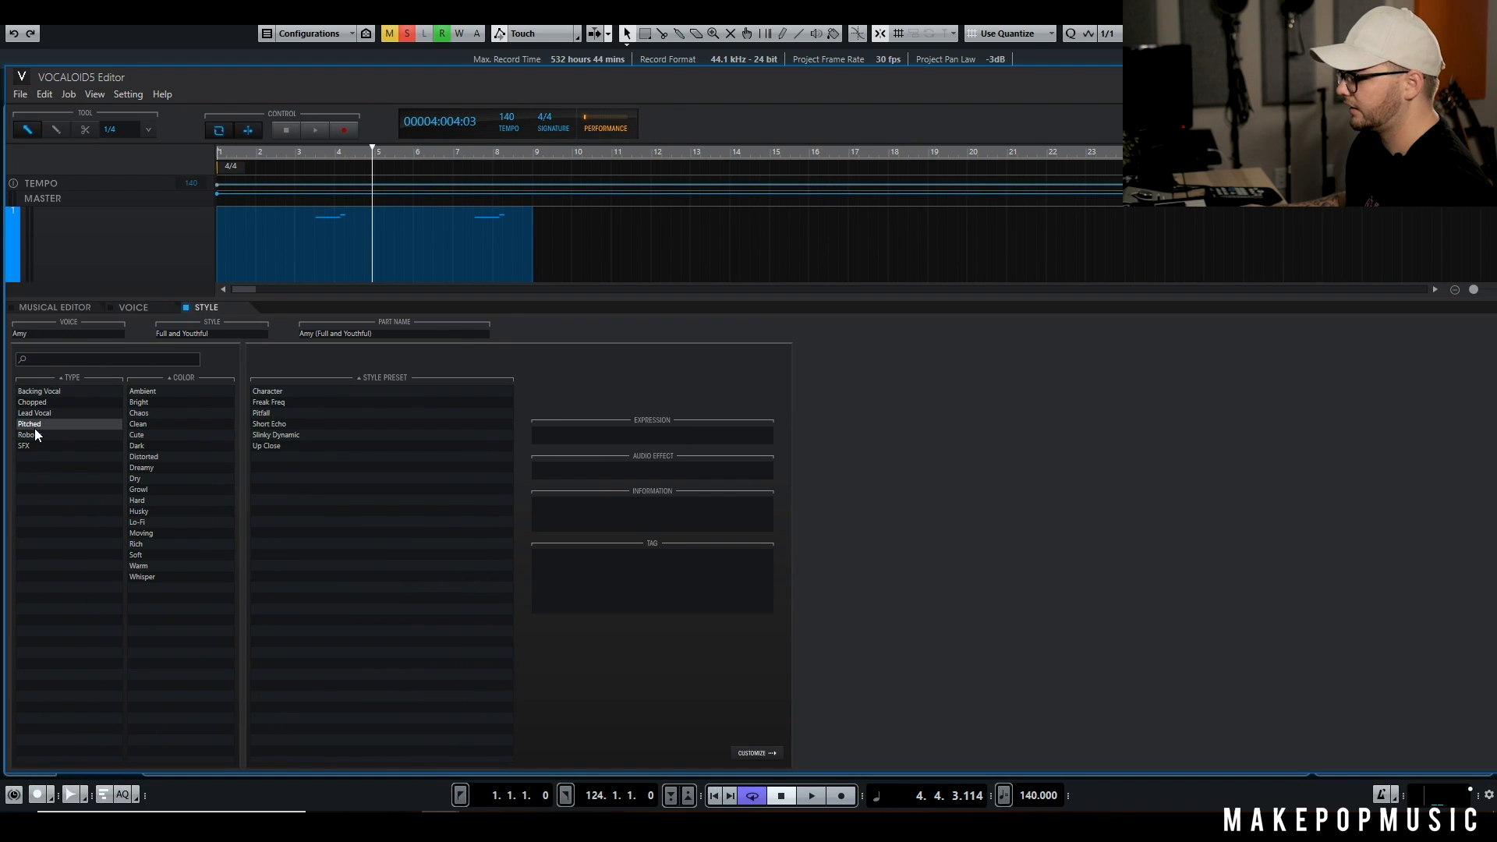
pyautogui.click(34, 427)
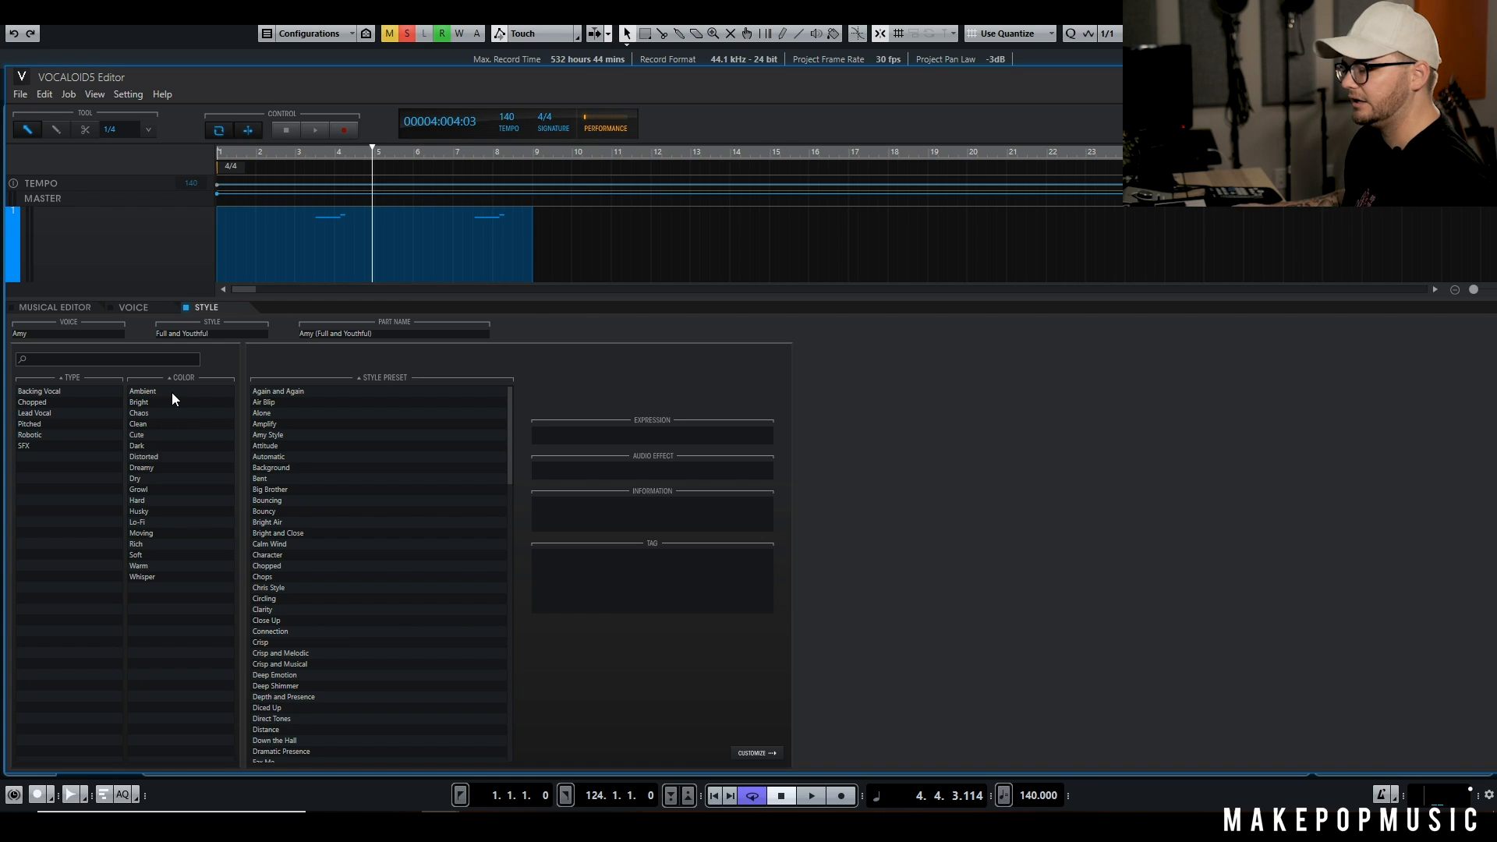
# Step: Filter the style presets to Backing Vocal and apply Slow and Wide to the part
pyautogui.click(50, 395)
pyautogui.scroll(-20, 287, 574)
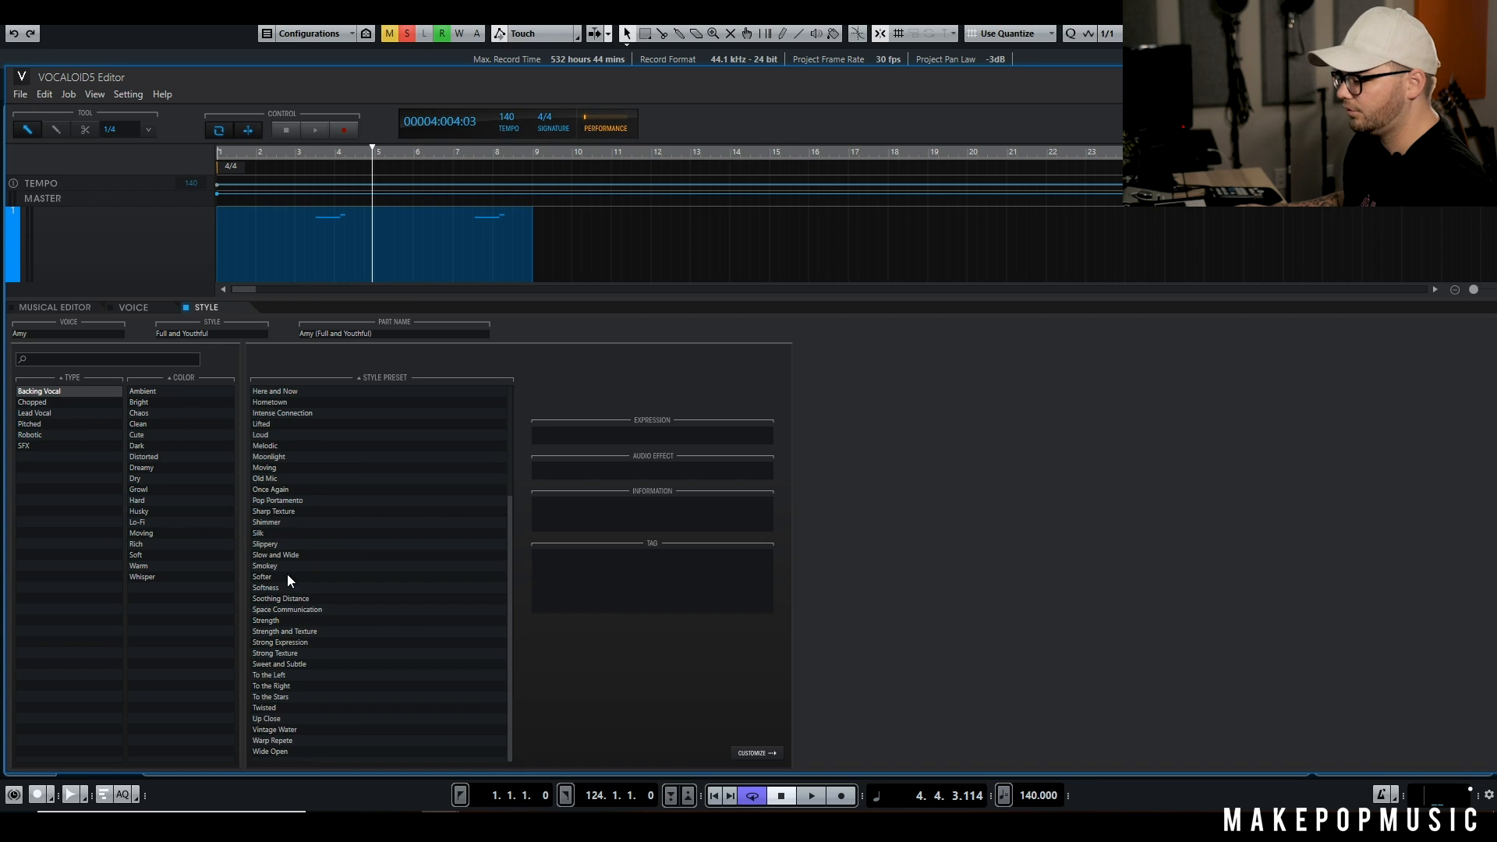
pyautogui.click(279, 554)
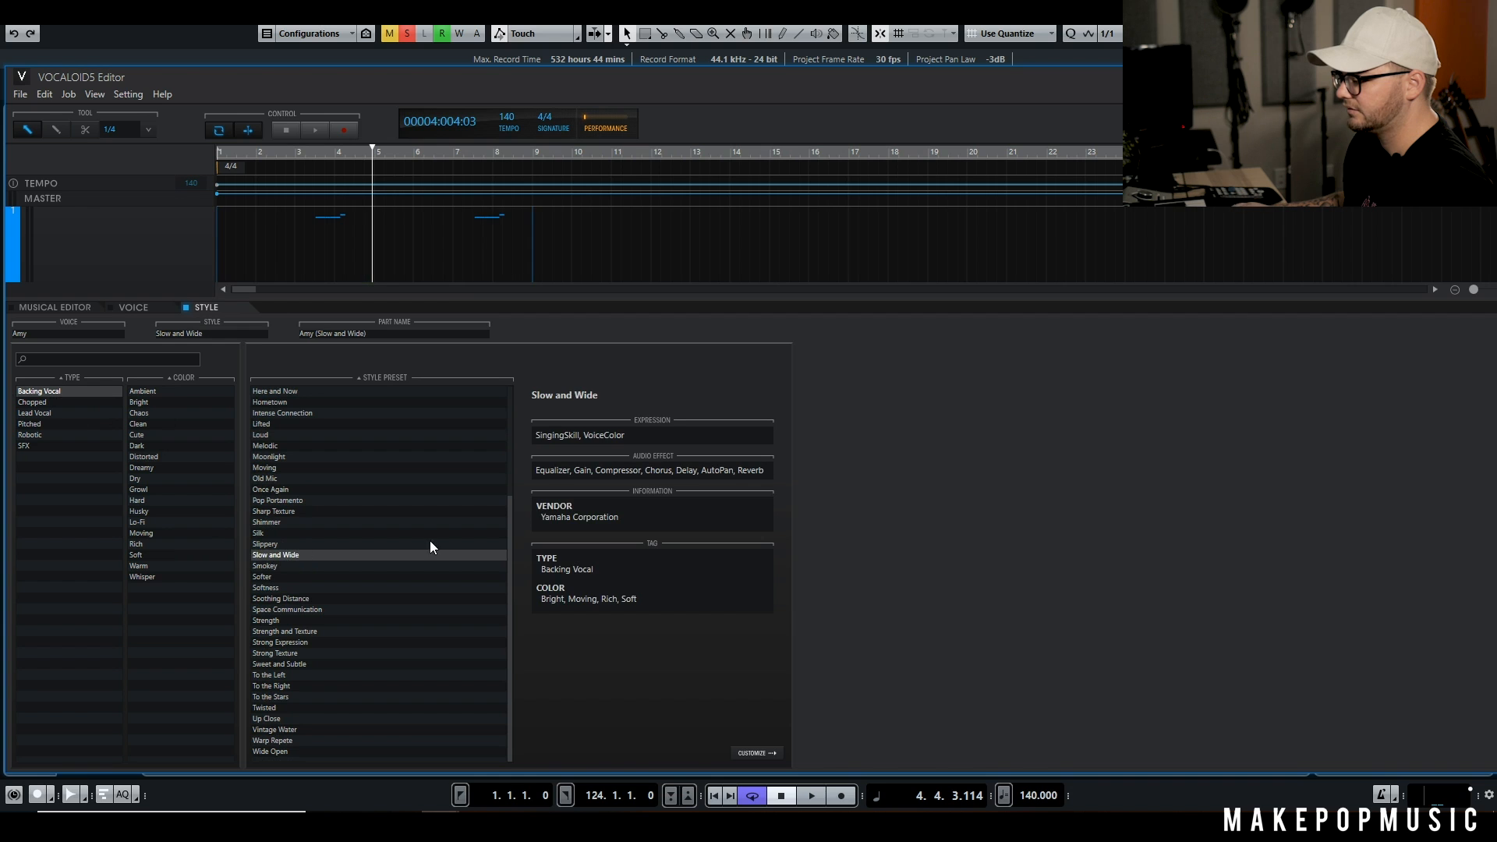
# Step: Play the song from near its start to audition the Slow and Wide style, and stop playback
pyautogui.doubleClick(504, 77)
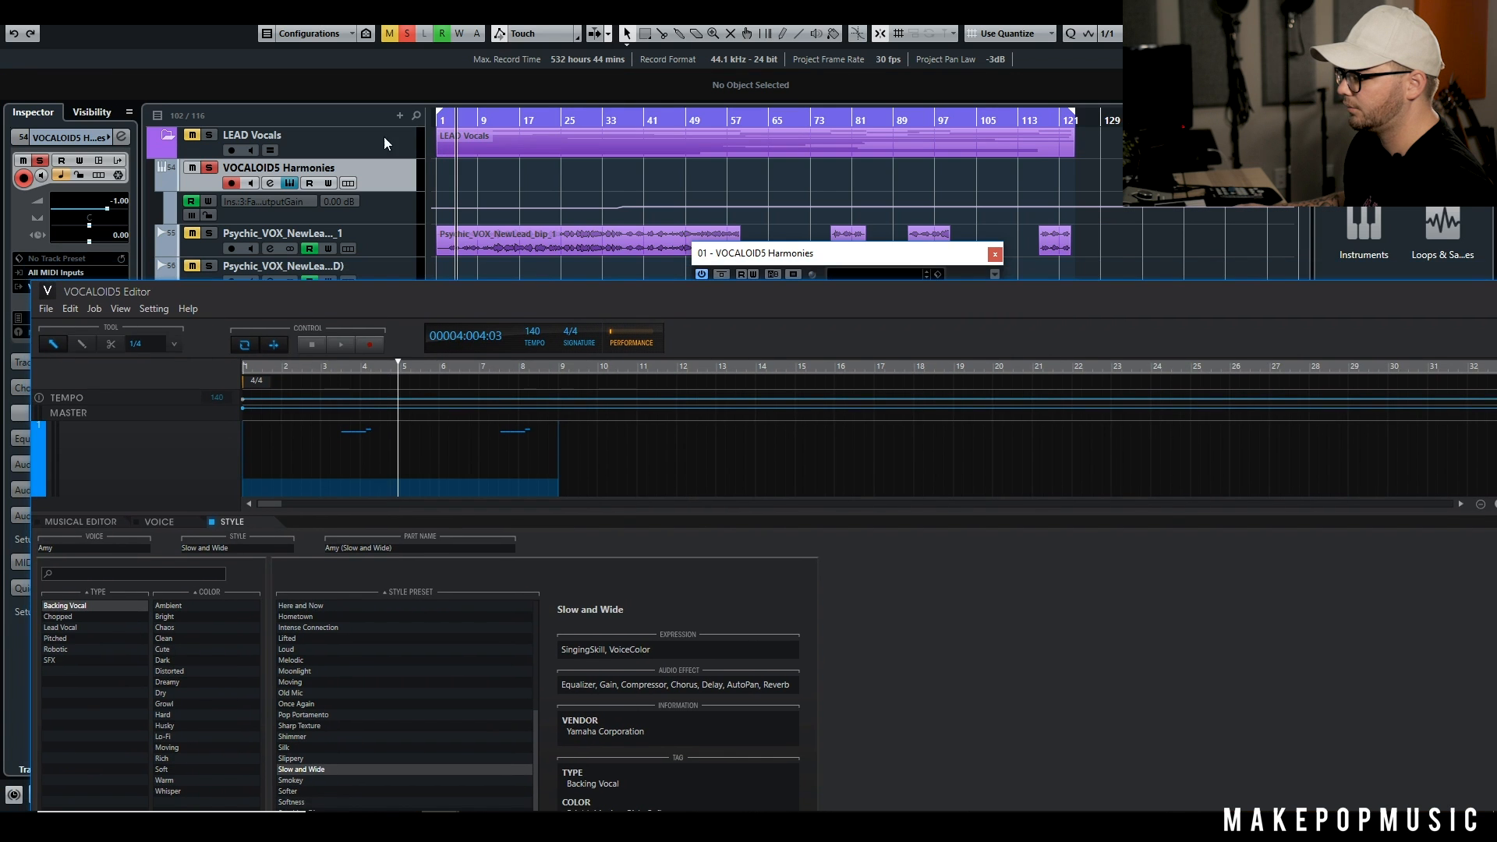
pyautogui.click(446, 120)
pyautogui.press('space')
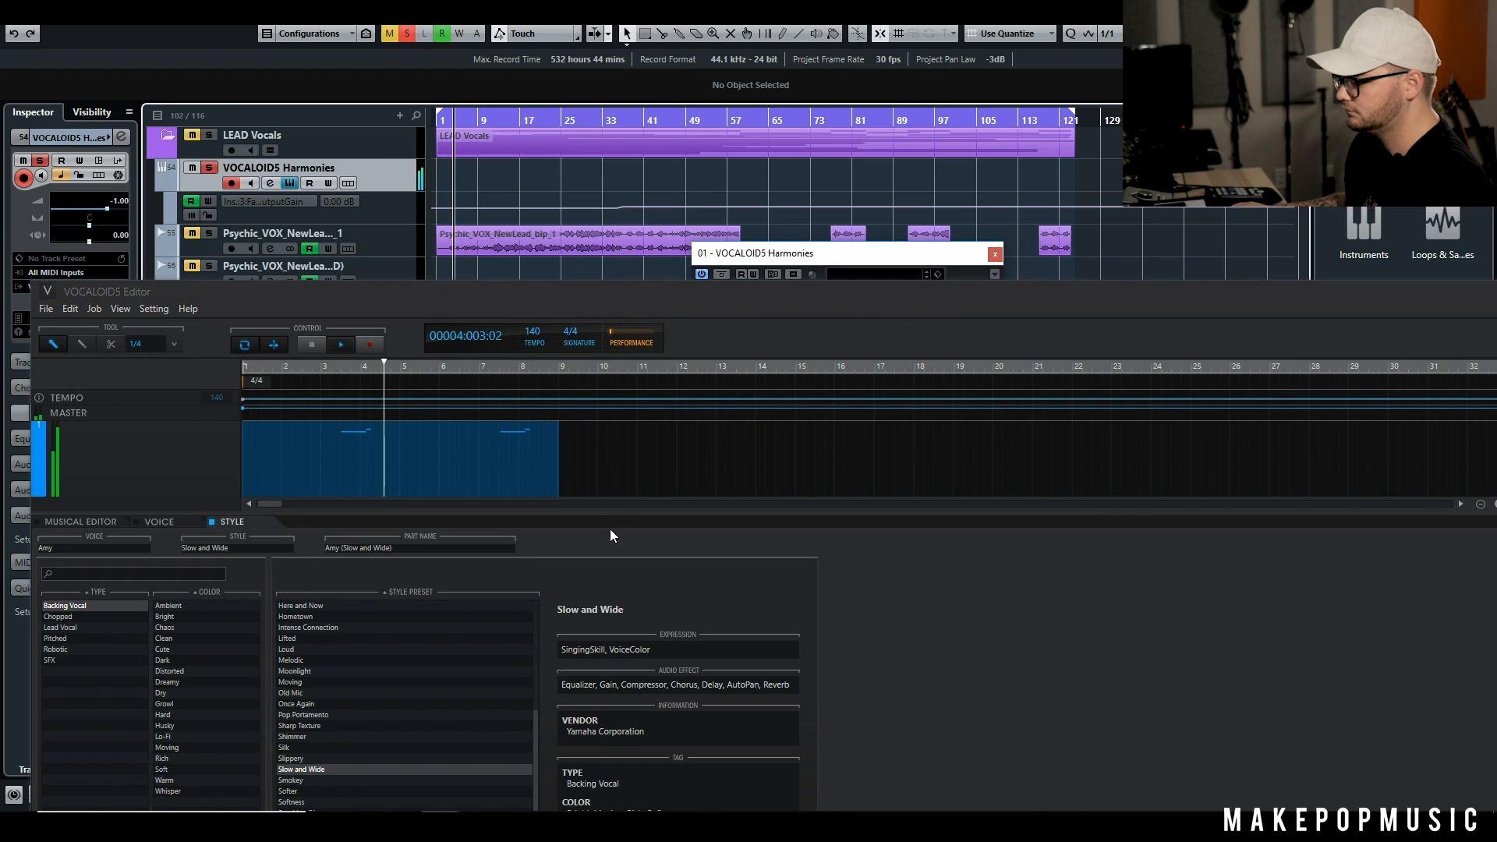
pyautogui.moveTo(540, 299); pyautogui.dragTo(476, 73)
pyautogui.press('space')
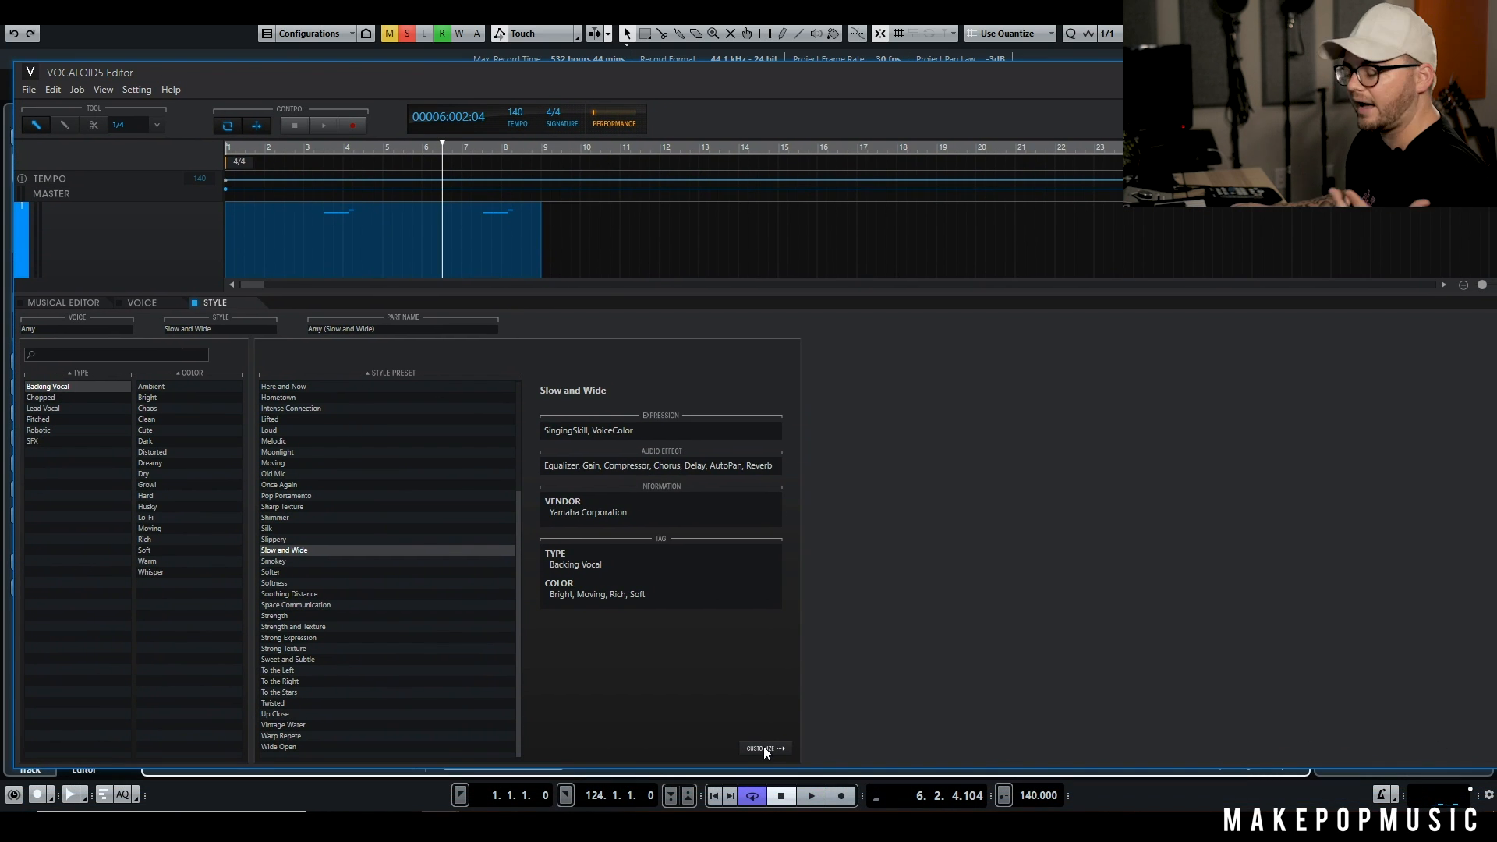
# Step: Customize the Slow and Wide style with a breath exhalation of 4 and the Ballad singing skill
pyautogui.click(763, 749)
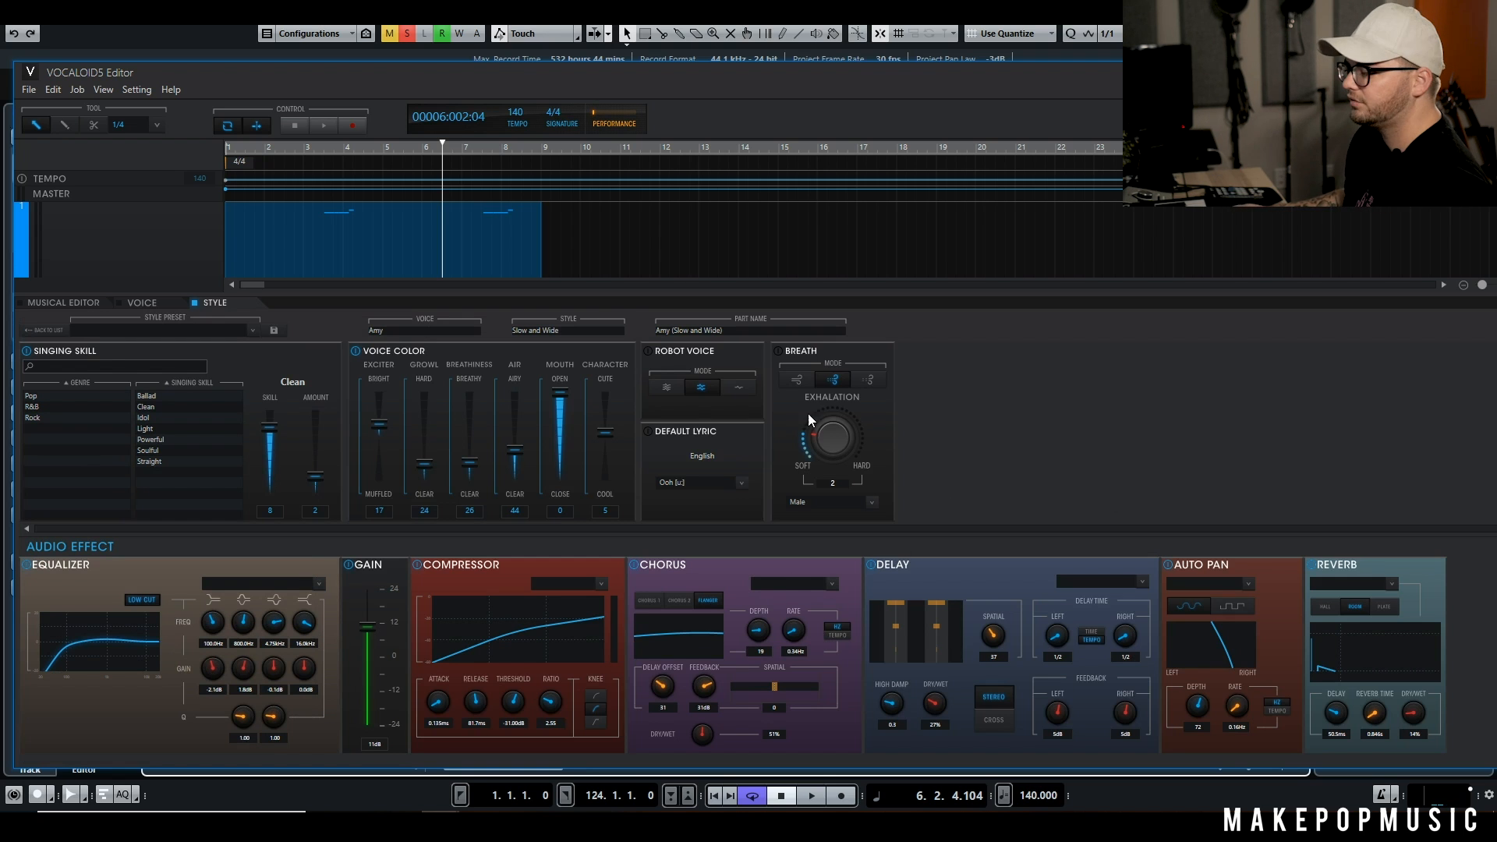
pyautogui.moveTo(842, 439); pyautogui.dragTo(840, 433)
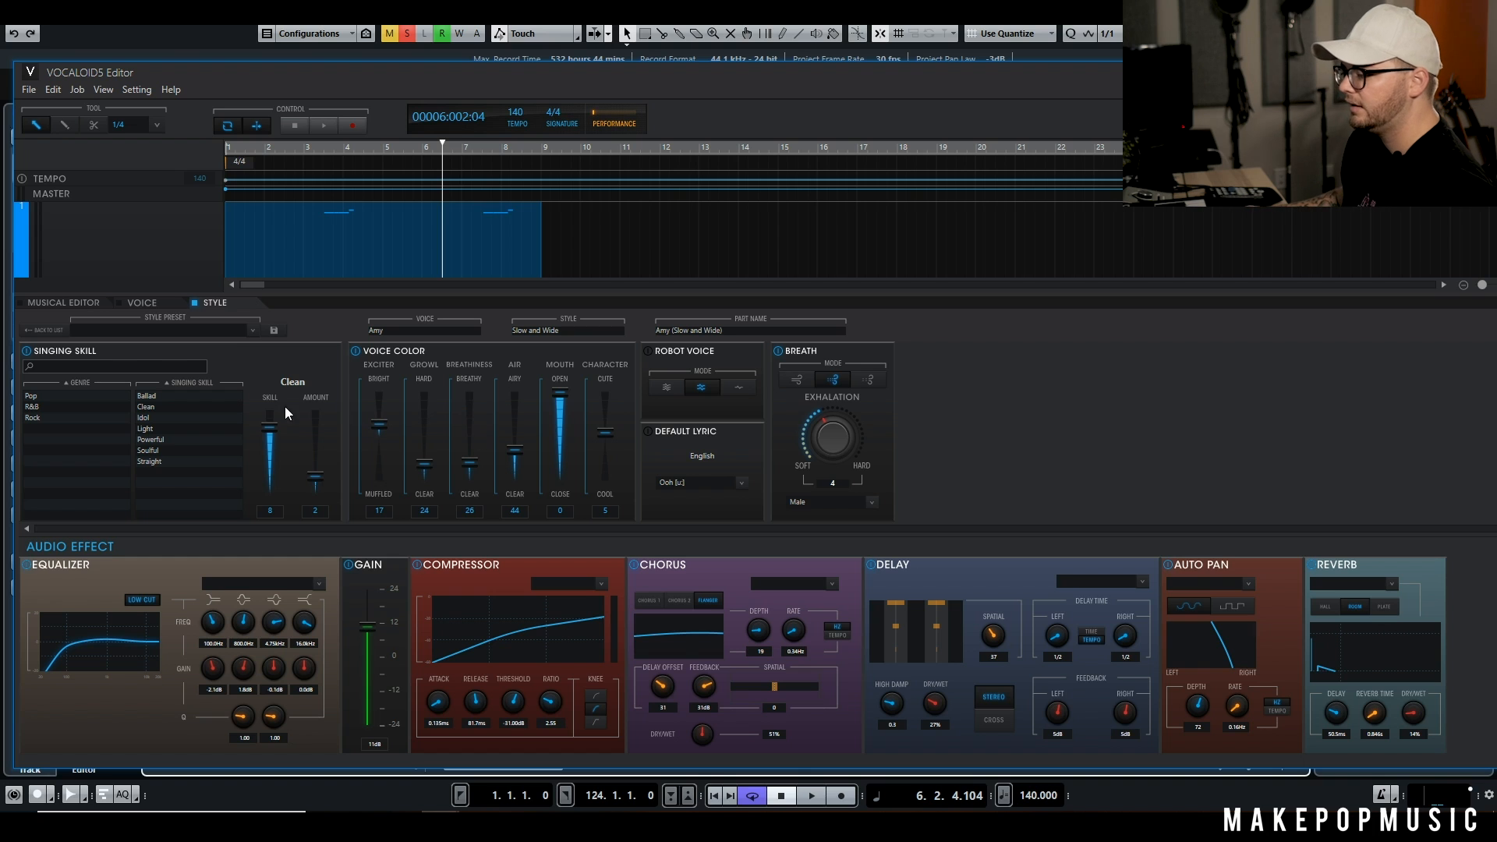
pyautogui.click(154, 397)
# Step: Play the song from the beginning while setting the voice color's Breathiness to 85 and Character to 18
pyautogui.moveTo(335, 67); pyautogui.dragTo(341, 206)
pyautogui.moveTo(450, 116); pyautogui.dragTo(438, 119)
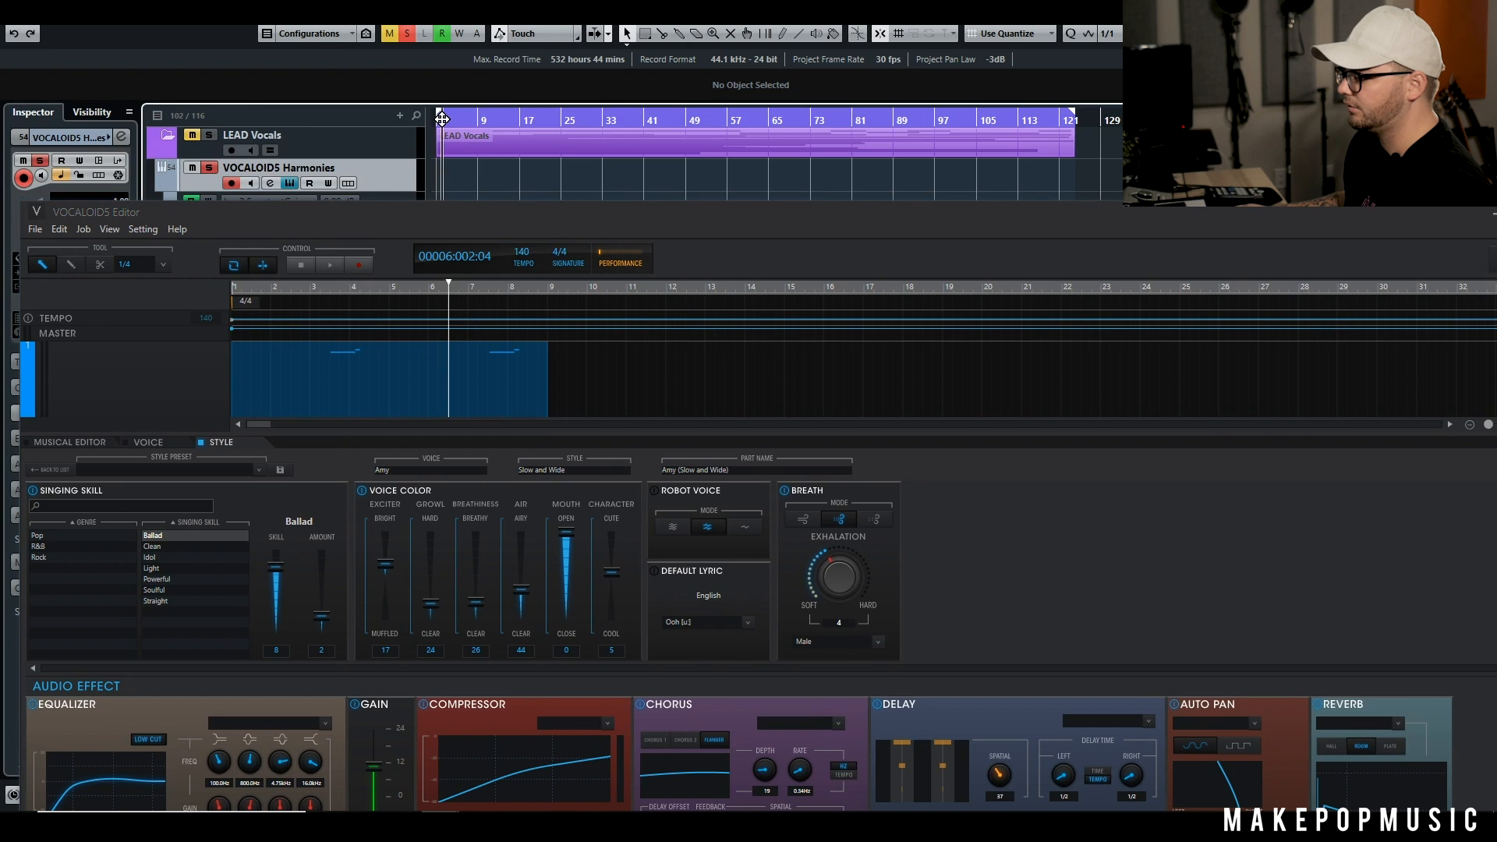
pyautogui.press('space')
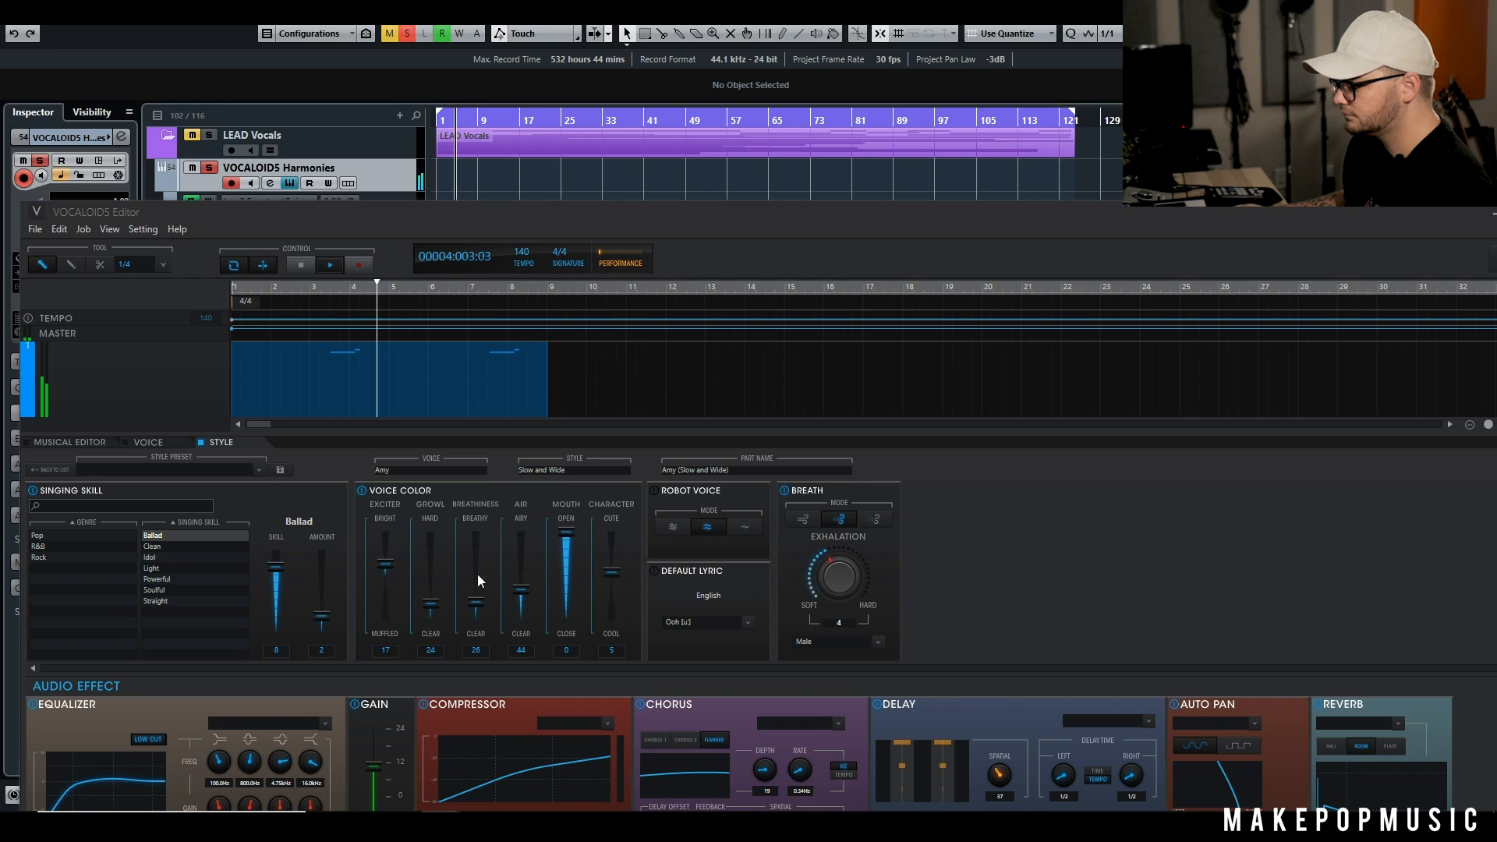
pyautogui.moveTo(477, 601); pyautogui.dragTo(474, 559)
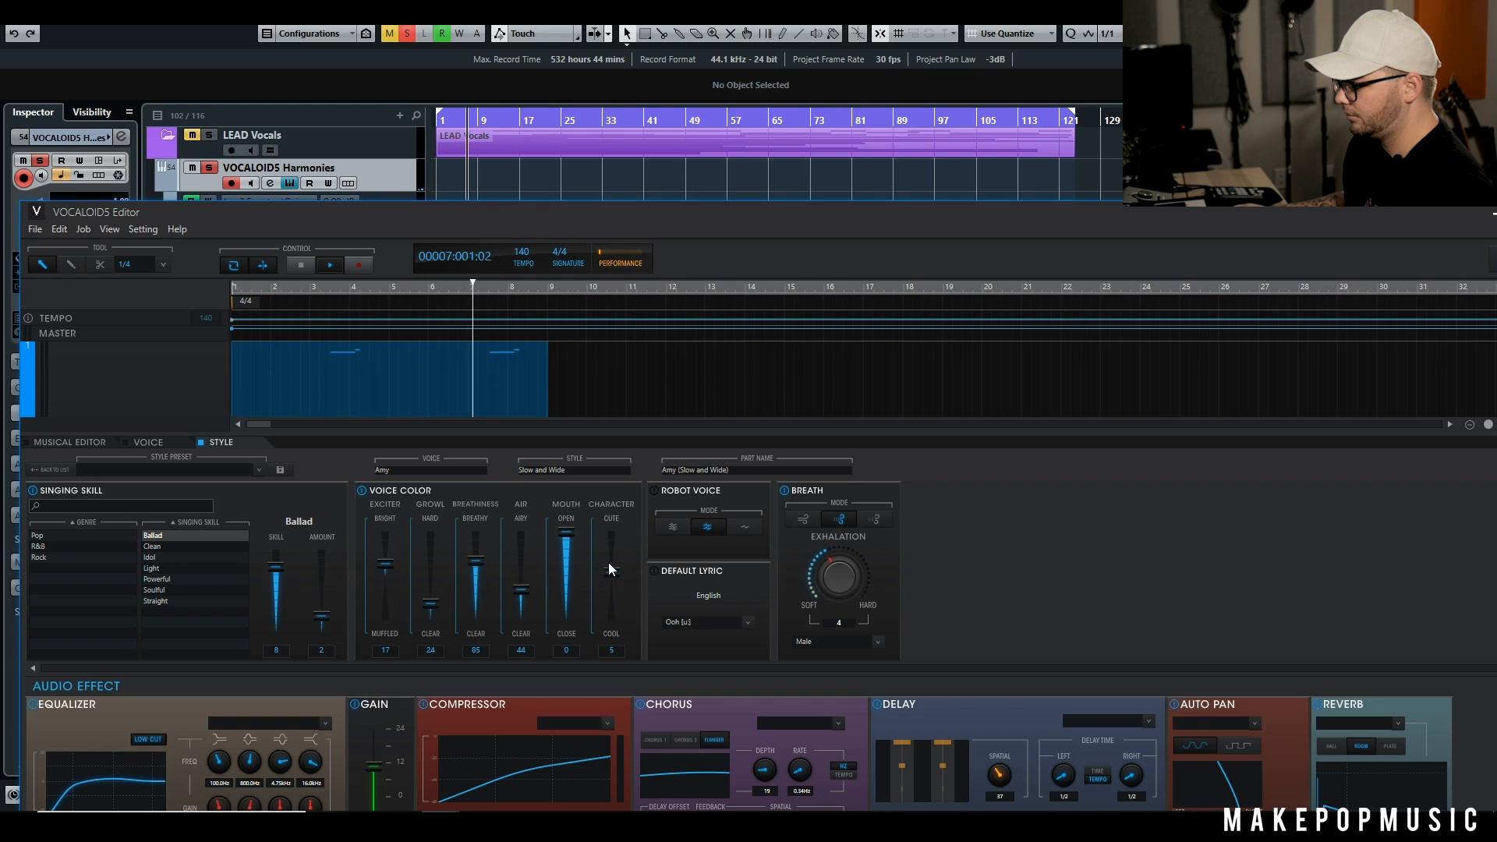
pyautogui.moveTo(611, 570); pyautogui.dragTo(616, 554)
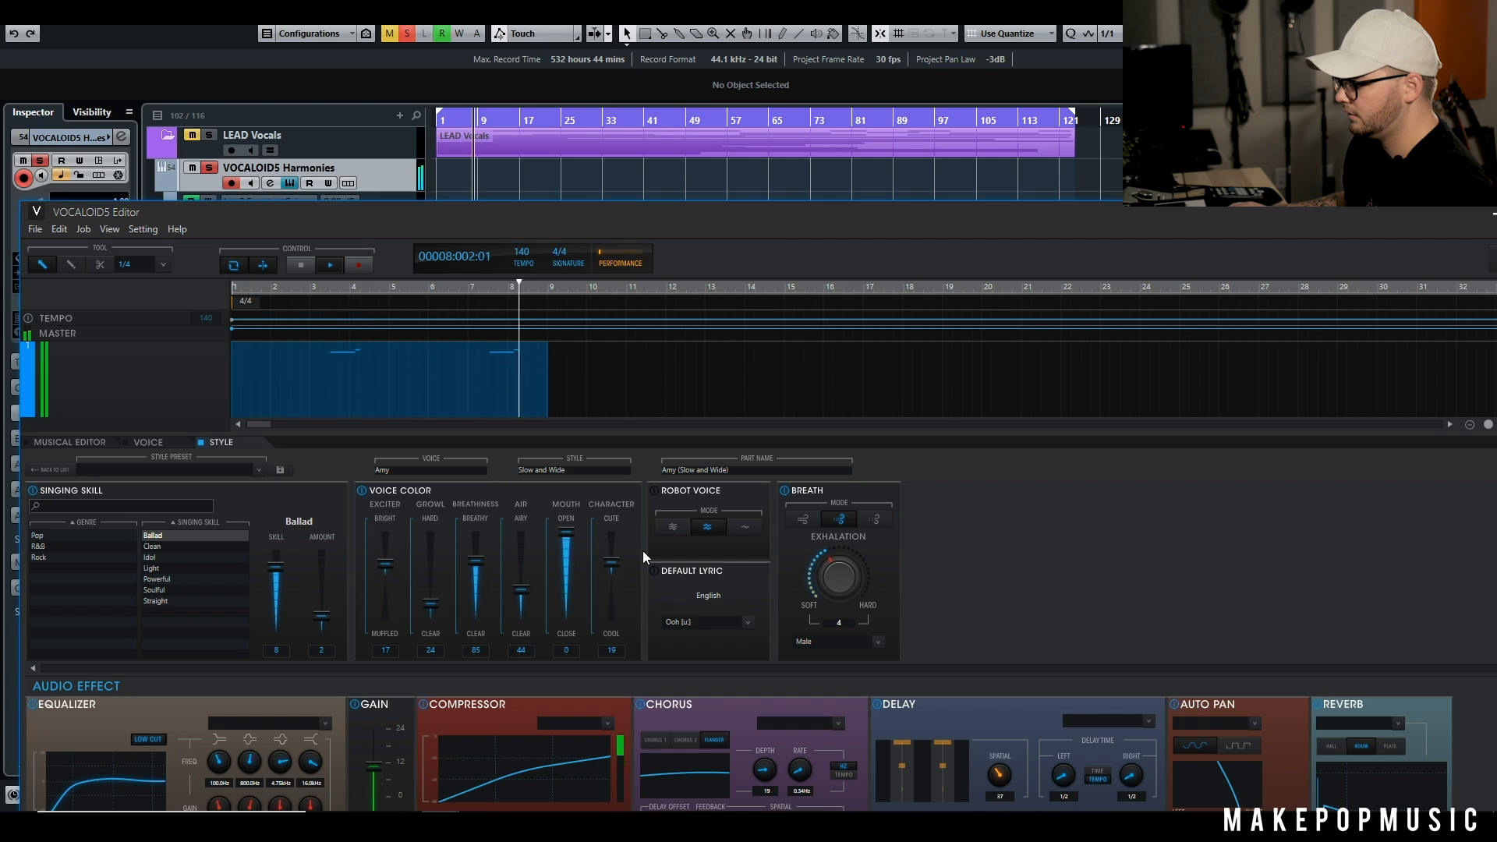
# Step: Replay the song from near its start while trying the voice color's Character at -52 and settling it at 48
pyautogui.click(452, 110)
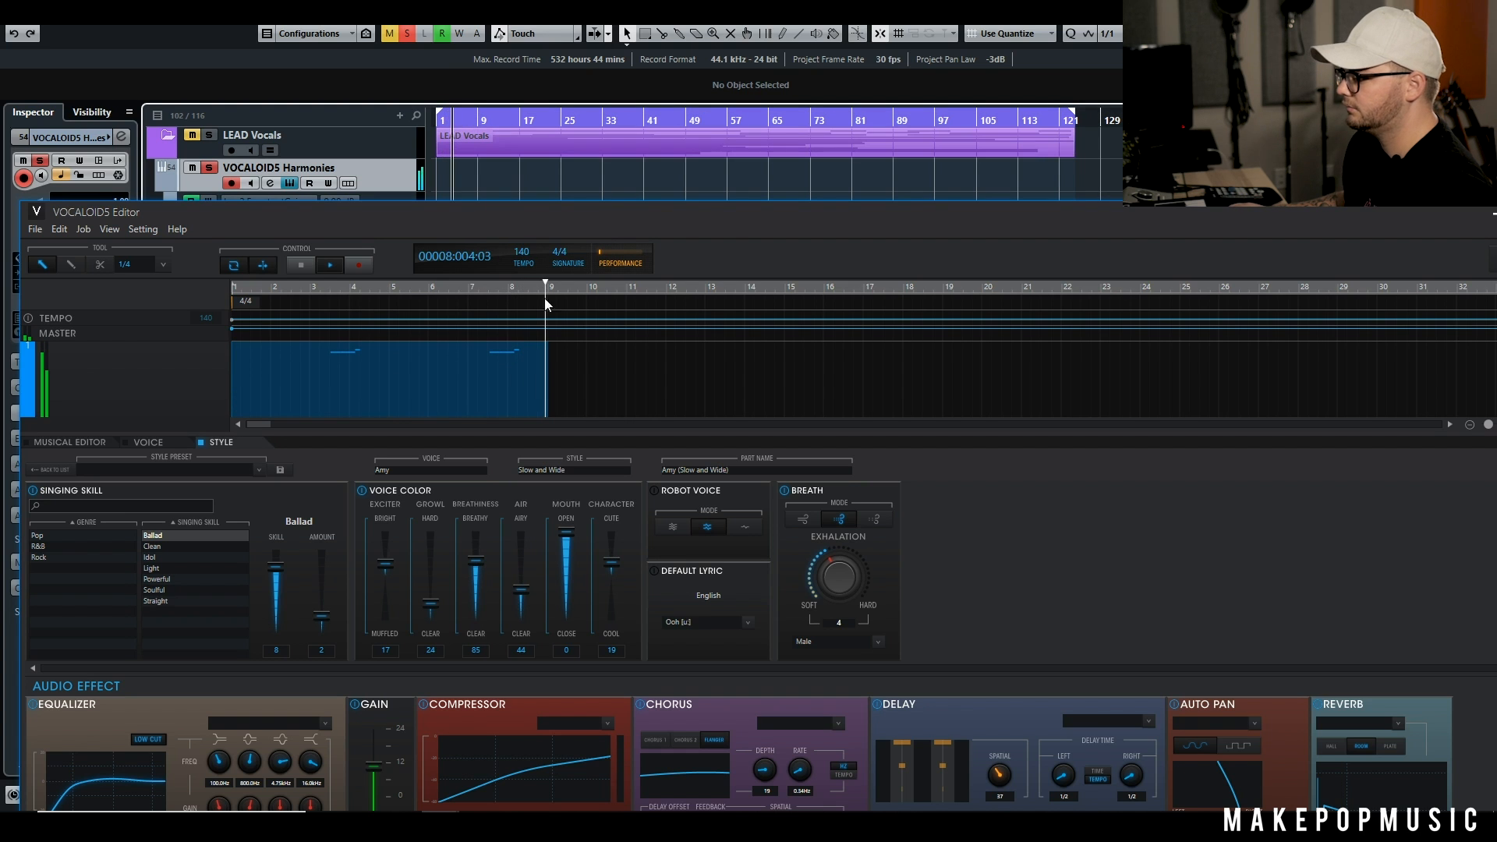
pyautogui.moveTo(611, 624); pyautogui.dragTo(615, 618)
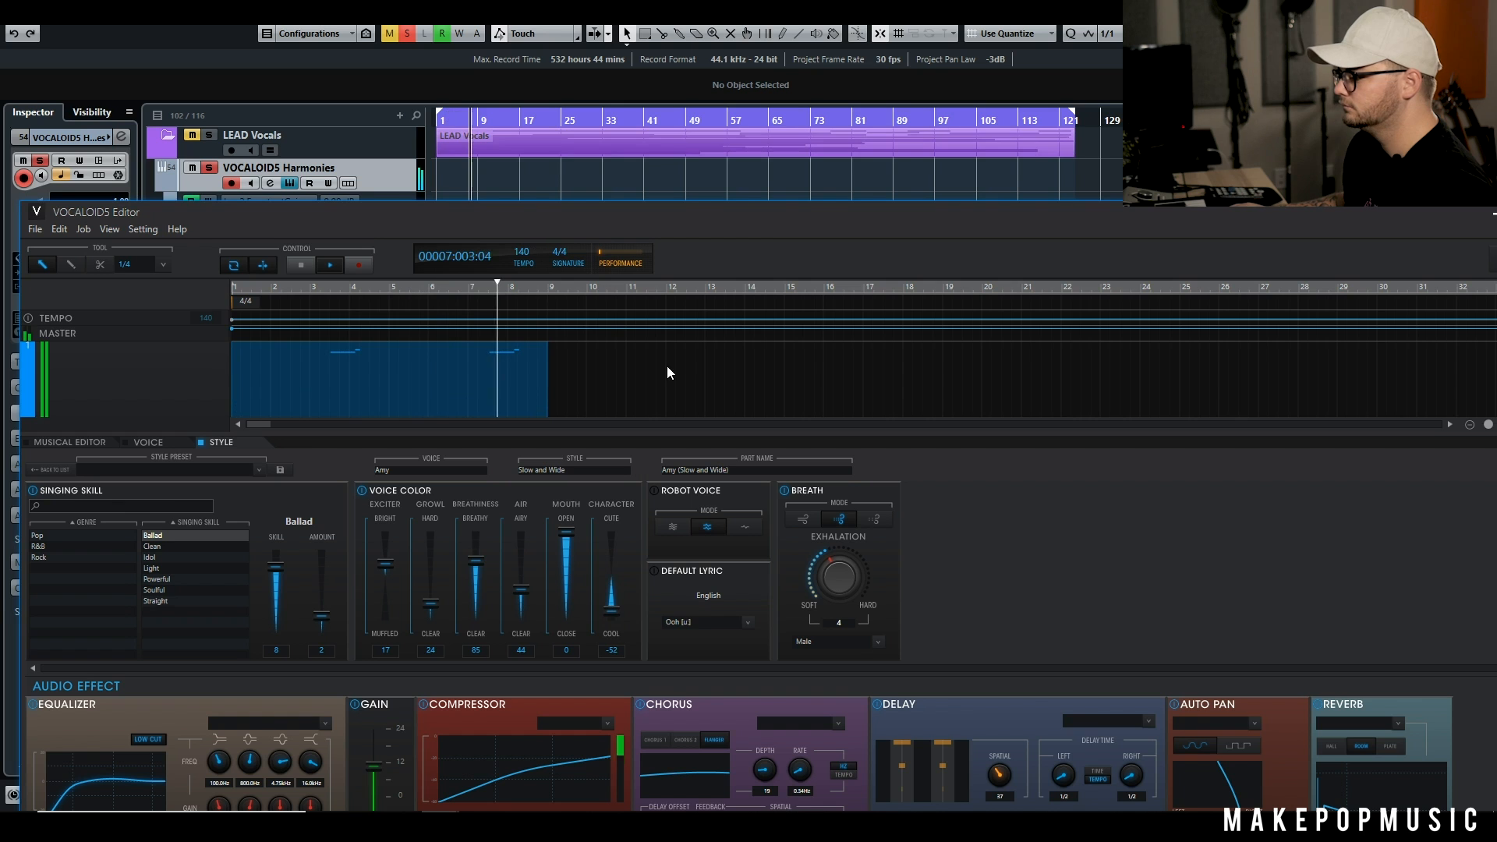
pyautogui.moveTo(608, 578); pyautogui.dragTo(614, 550)
# Step: Reposition and maximize the VOCALOID5 Editor window so the part's full audio effect chain is in view
pyautogui.moveTo(790, 209); pyautogui.dragTo(794, 54)
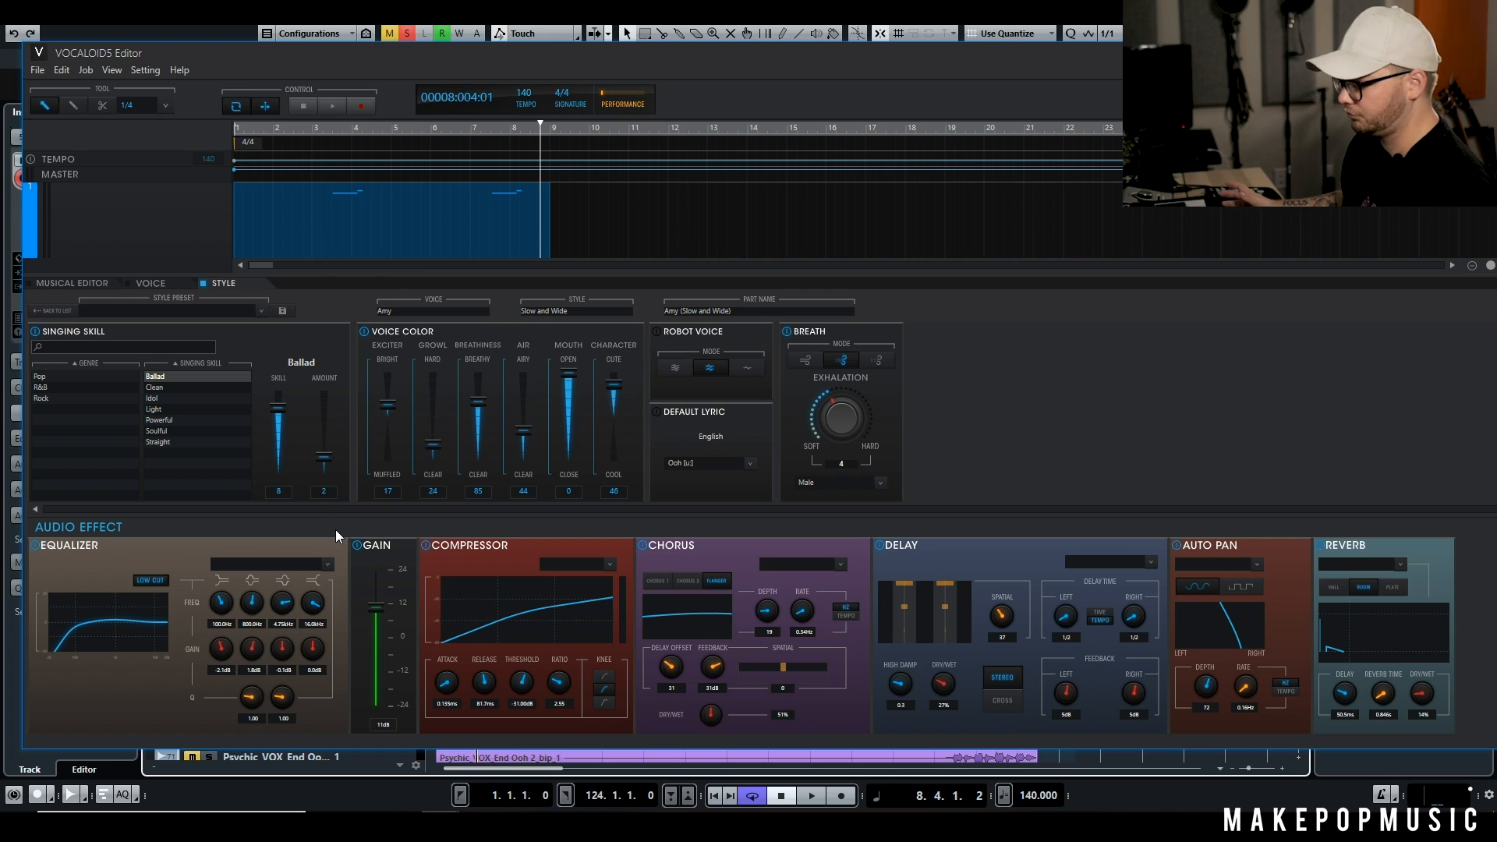
pyautogui.moveTo(631, 56); pyautogui.dragTo(606, 48)
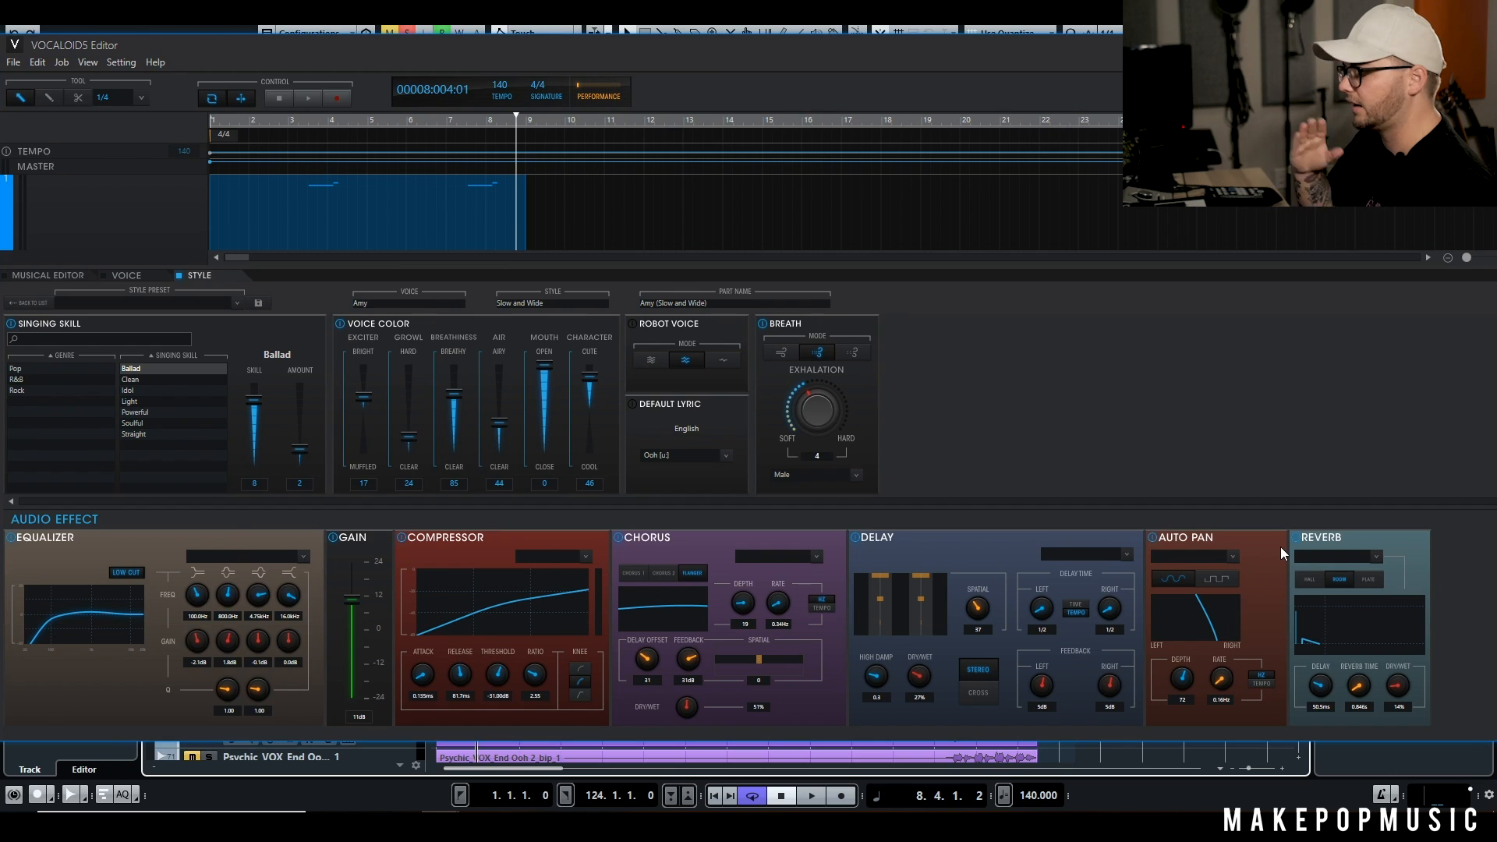
pyautogui.rightClick(1490, 584)
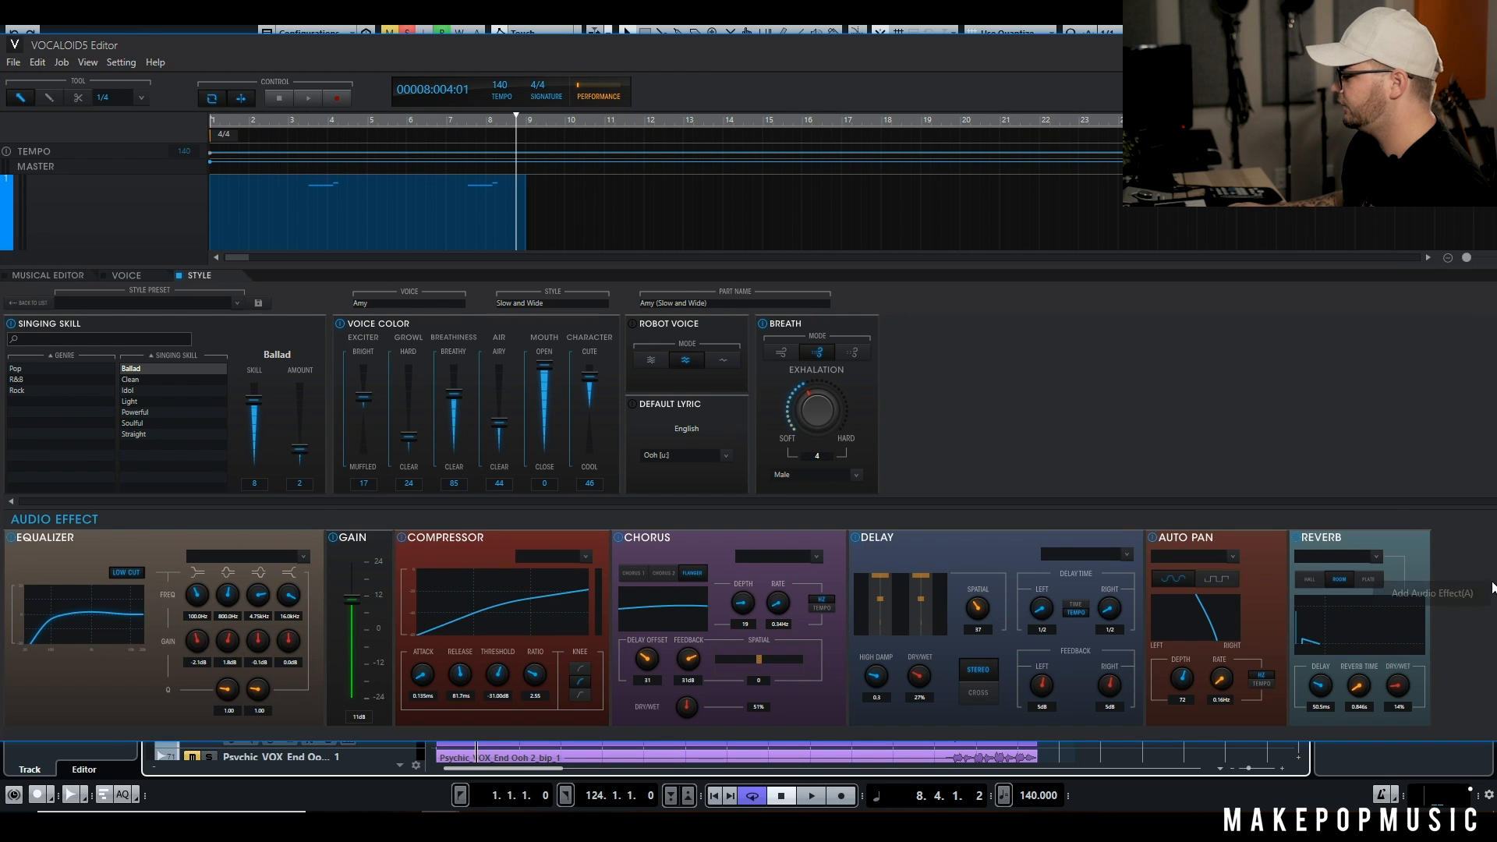
pyautogui.click(1454, 596)
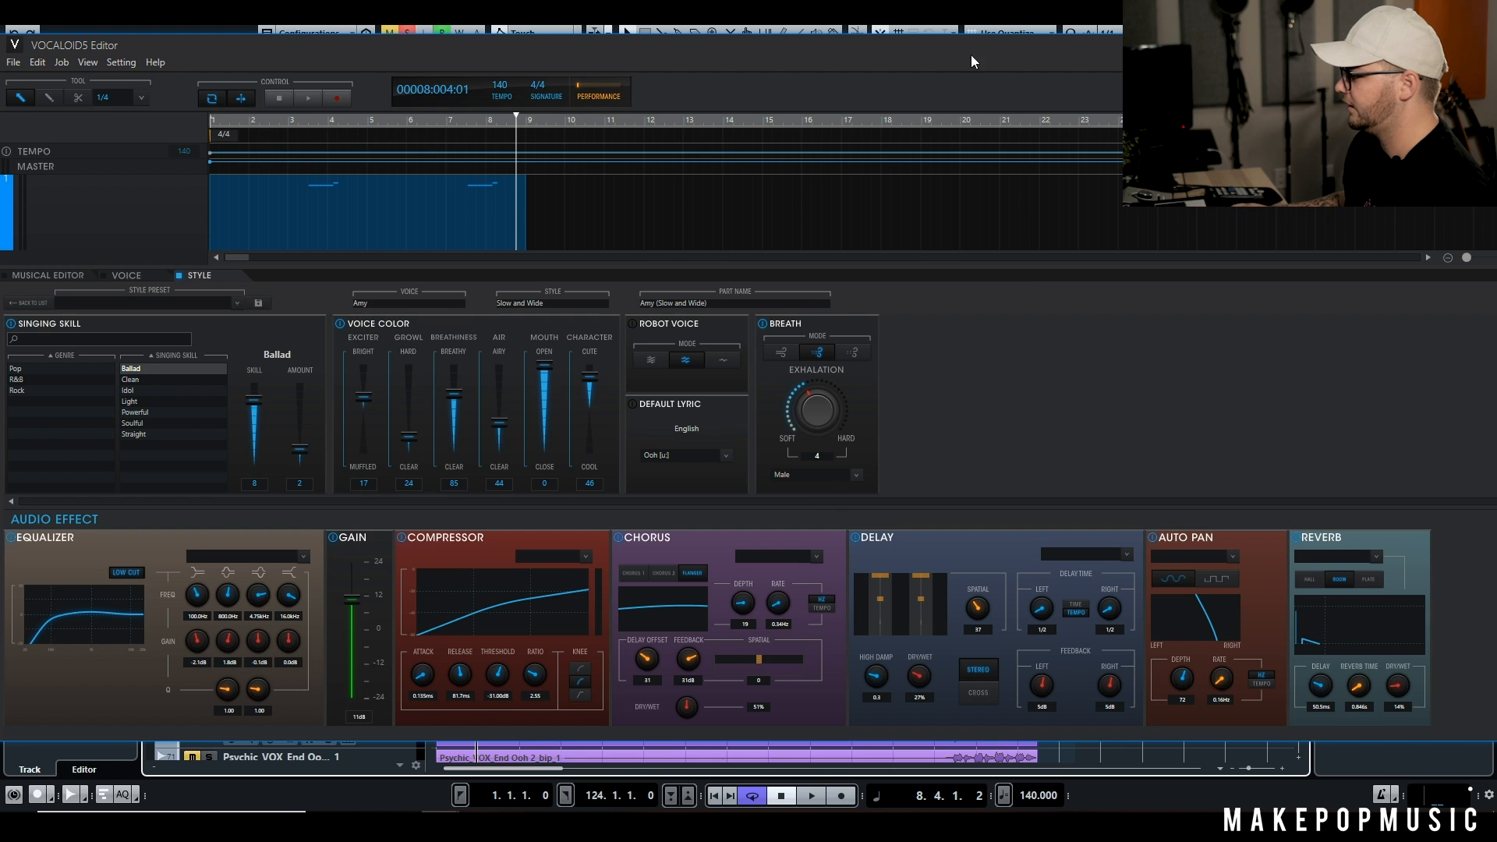
pyautogui.moveTo(785, 35); pyautogui.dragTo(578, 45)
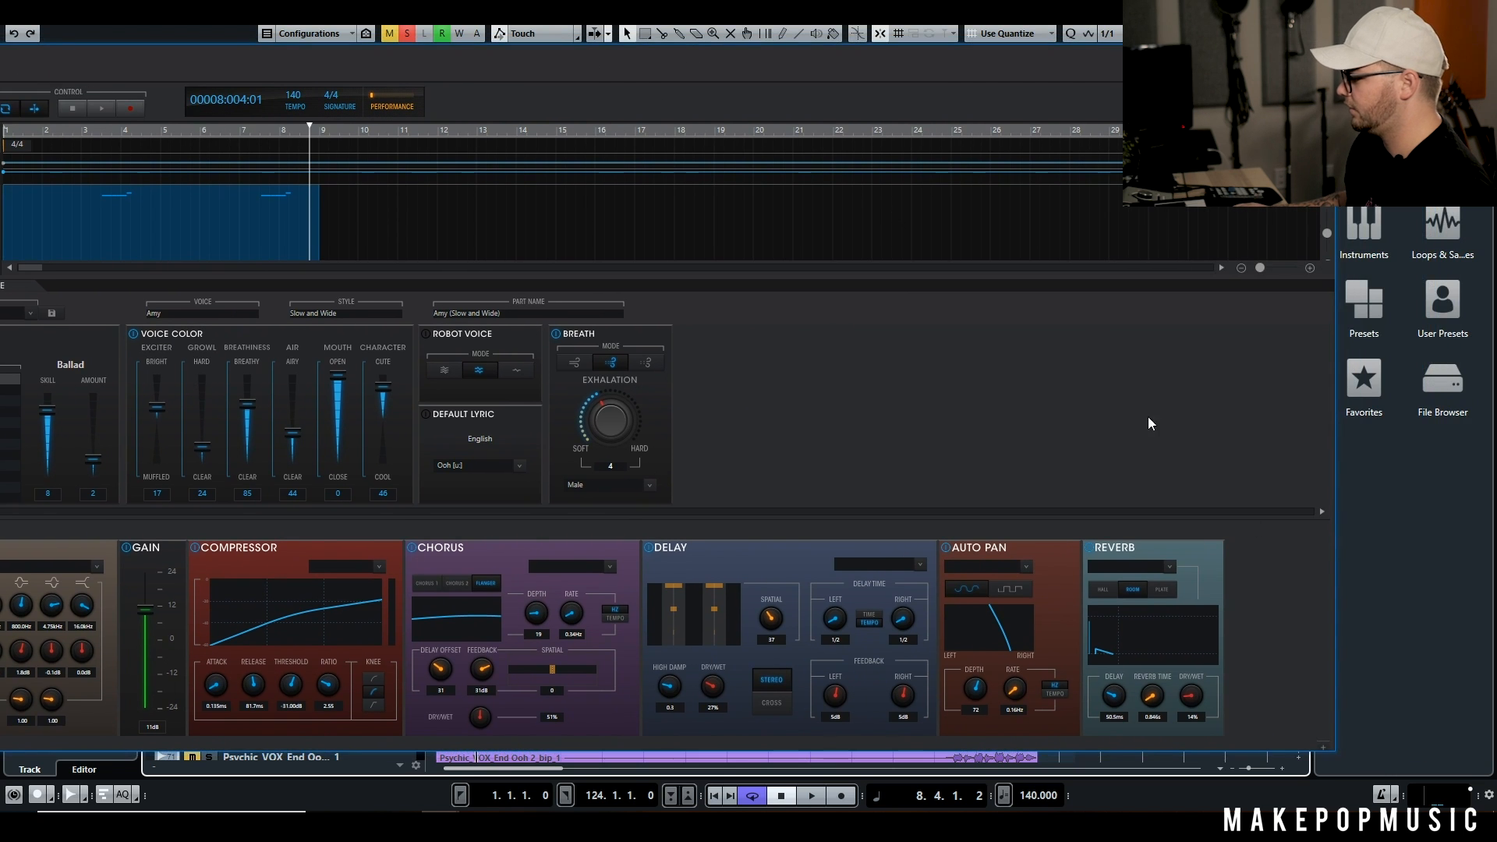
pyautogui.click(1280, 54)
# Step: Open the list of additional audio effects for the Slow and Wide style and close it without adding one
pyautogui.rightClick(1446, 638)
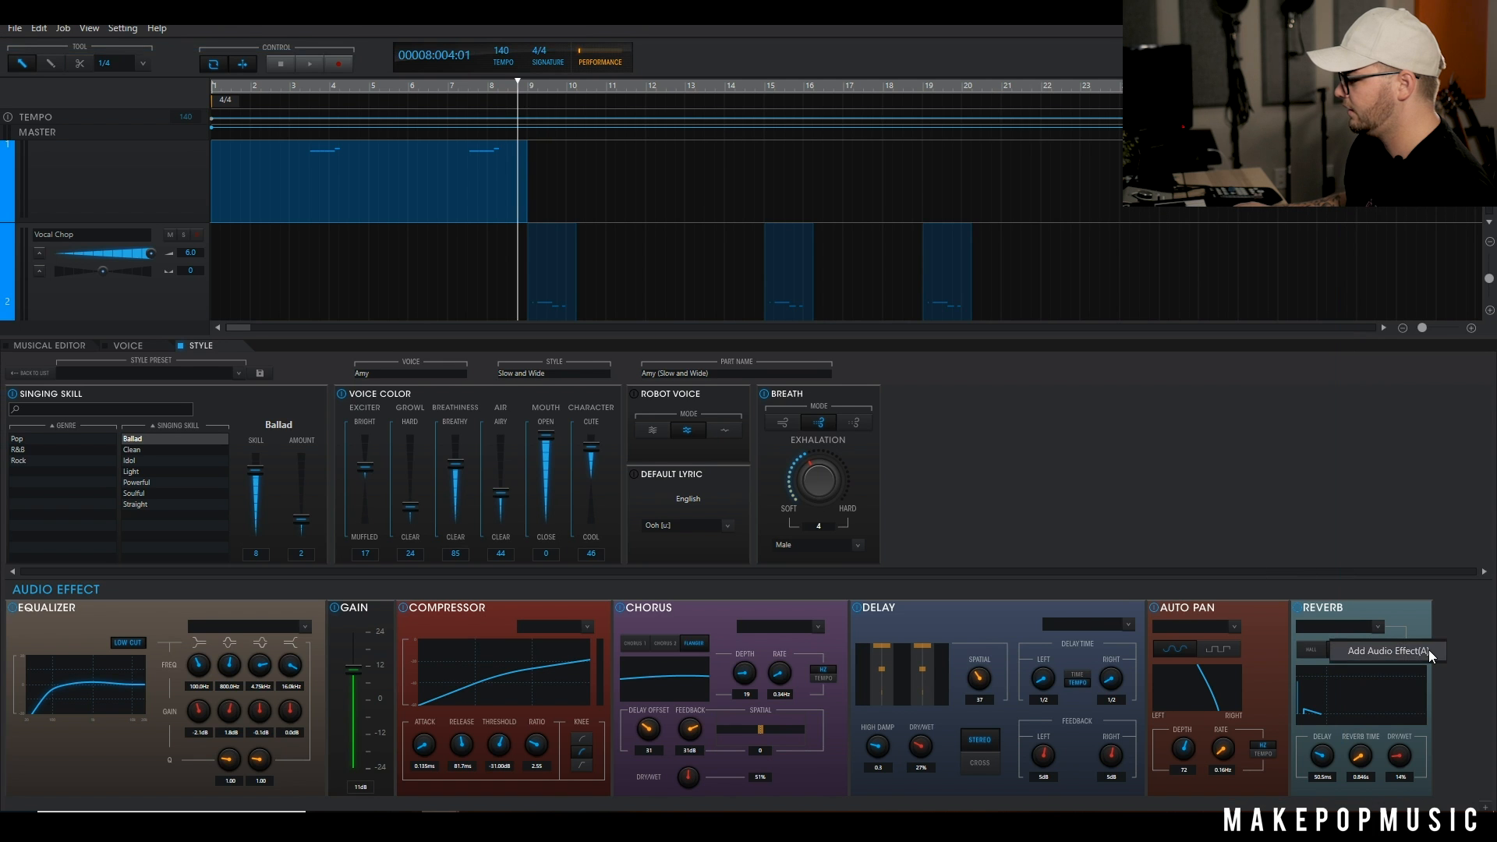
pyautogui.click(1429, 650)
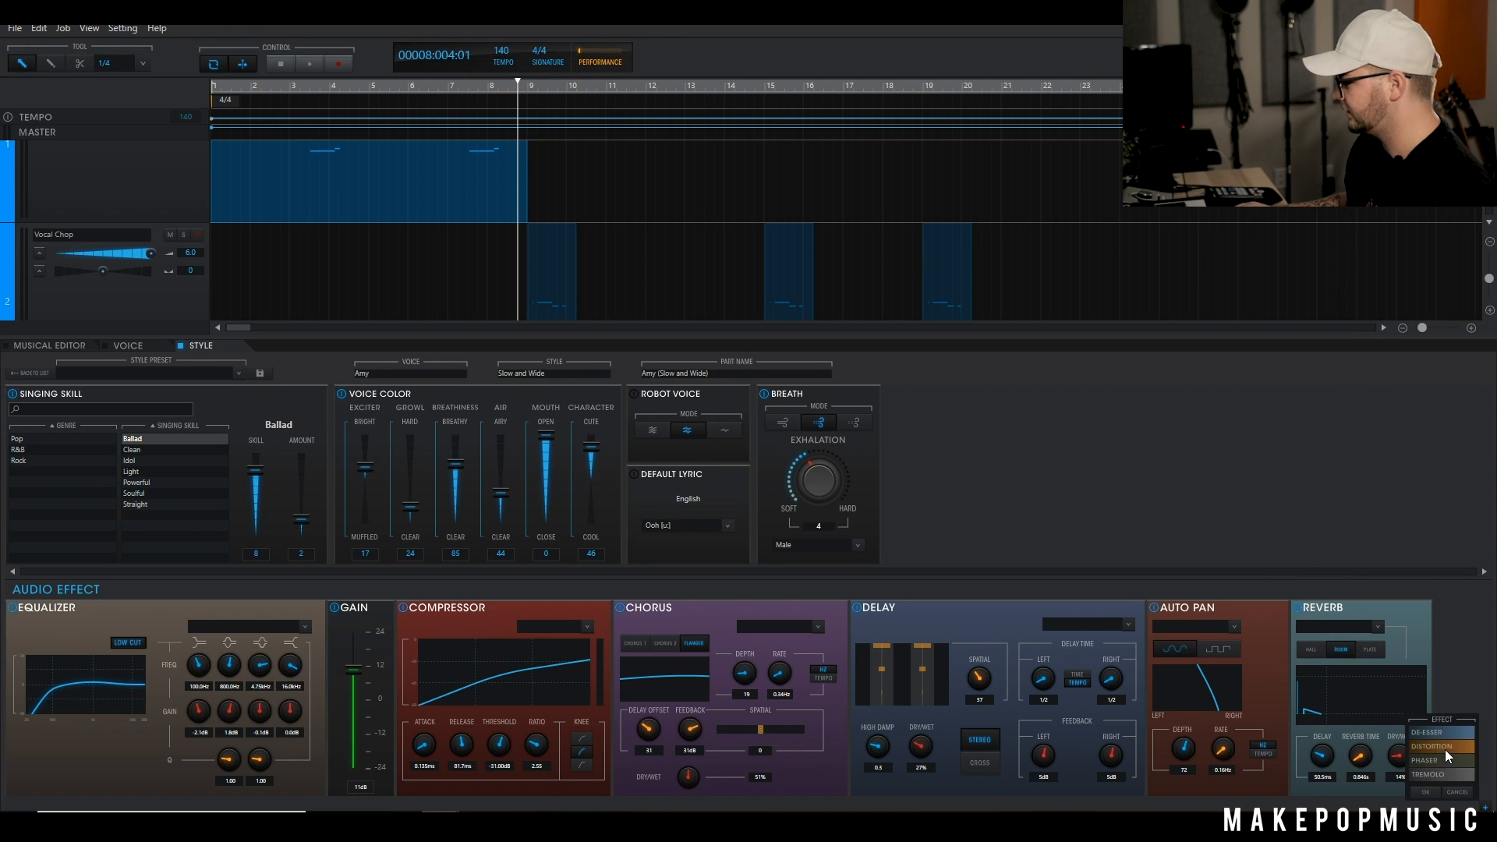
pyautogui.click(1428, 656)
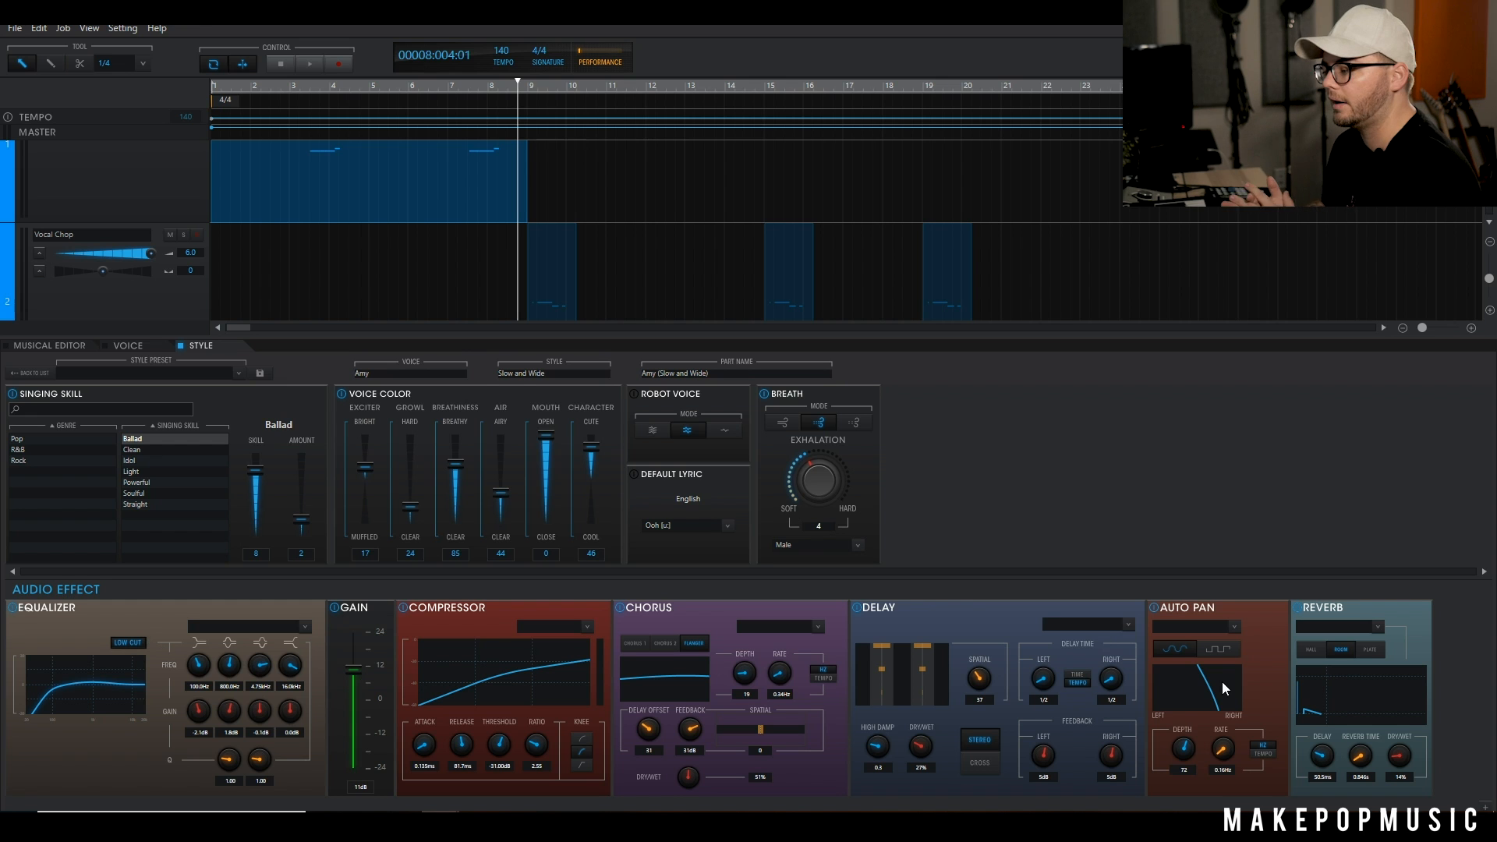
# Step: Reselect the Slow and Wide part on the first track and bring back its style settings
pyautogui.click(784, 158)
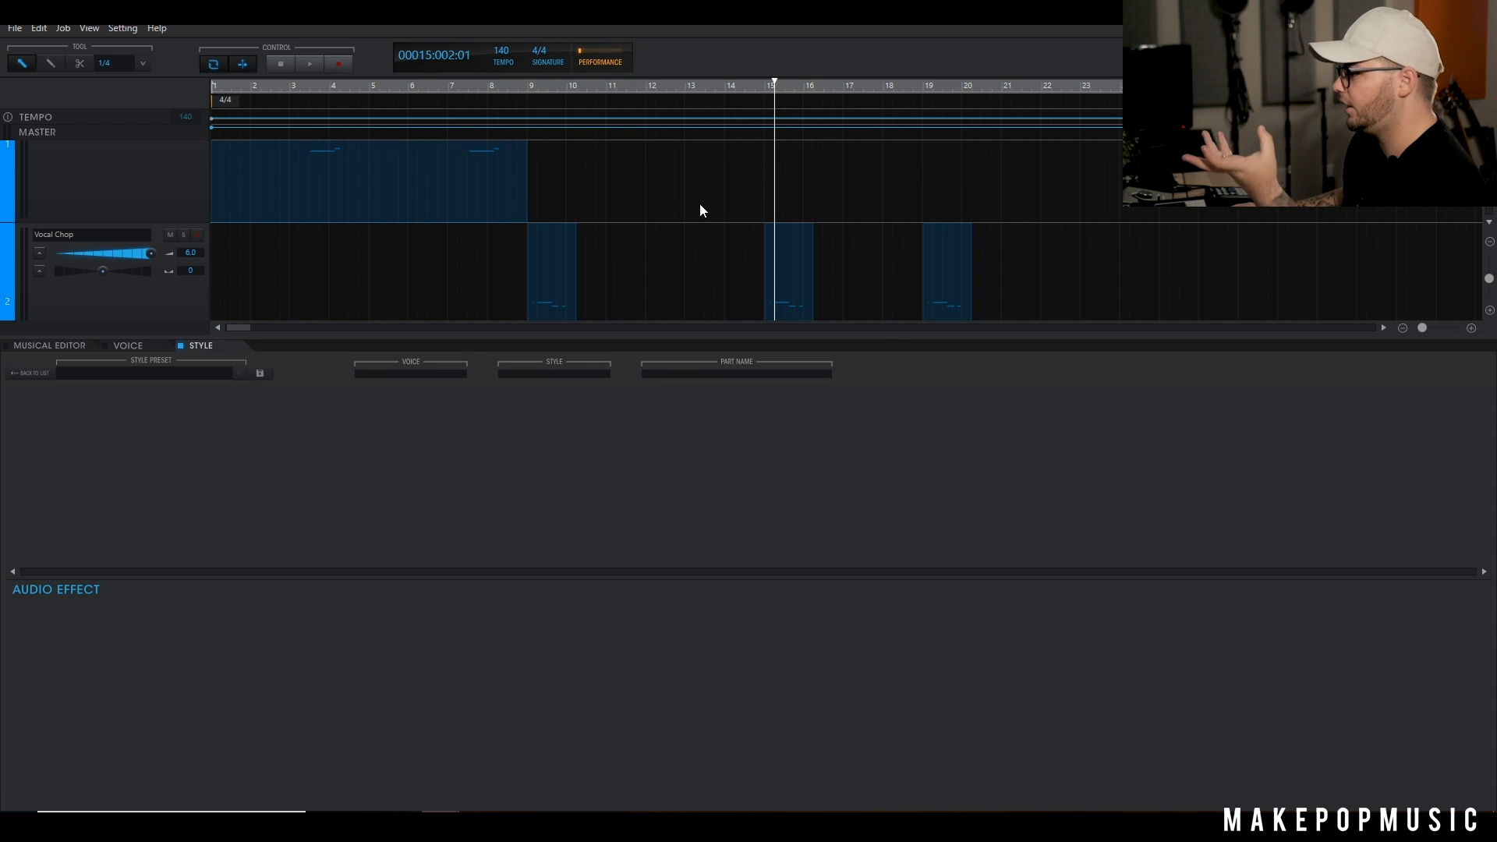
pyautogui.click(379, 184)
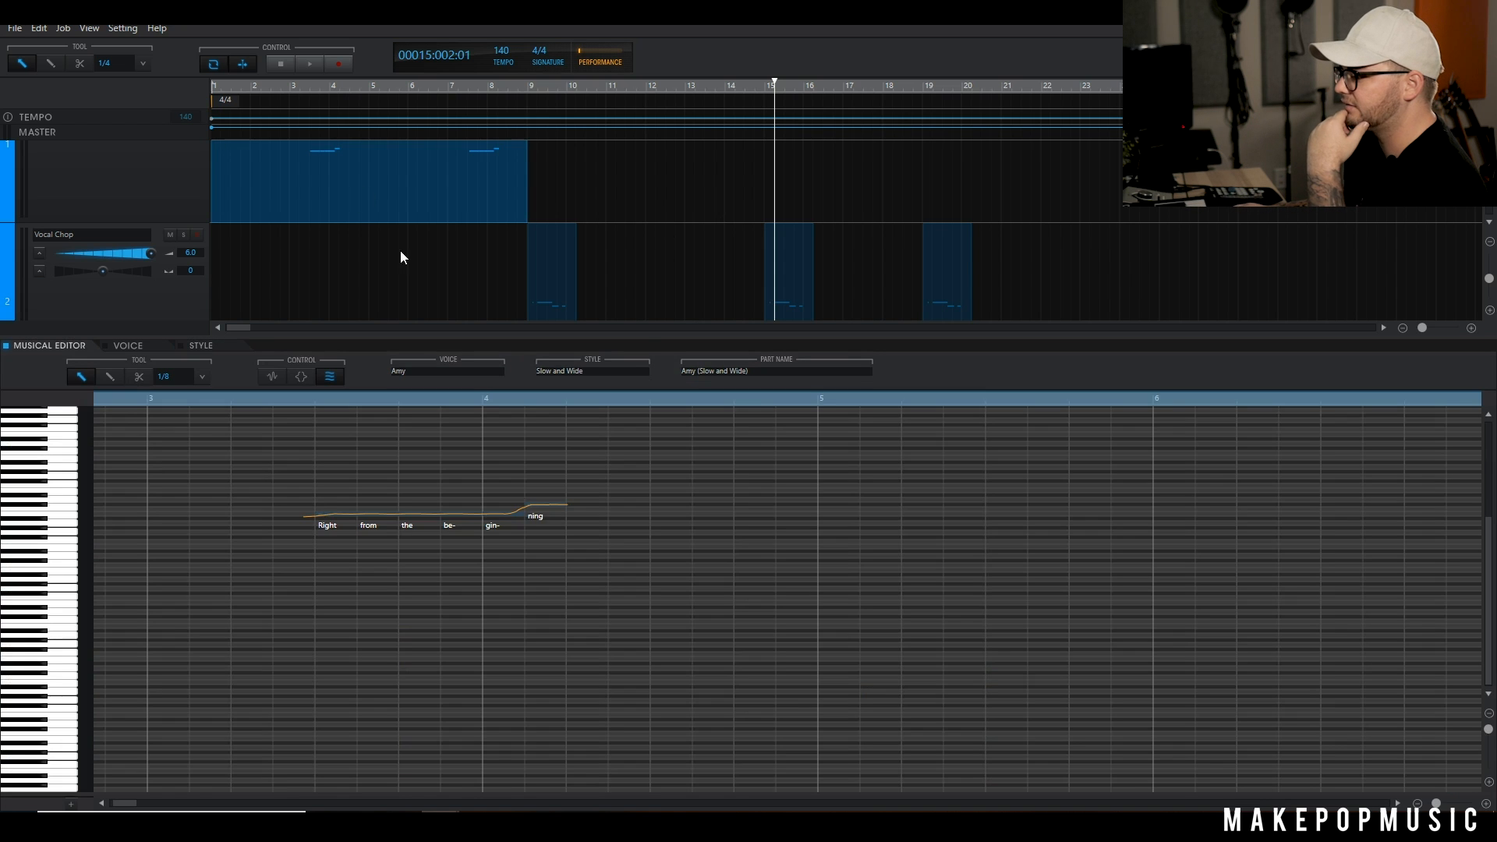
pyautogui.click(191, 348)
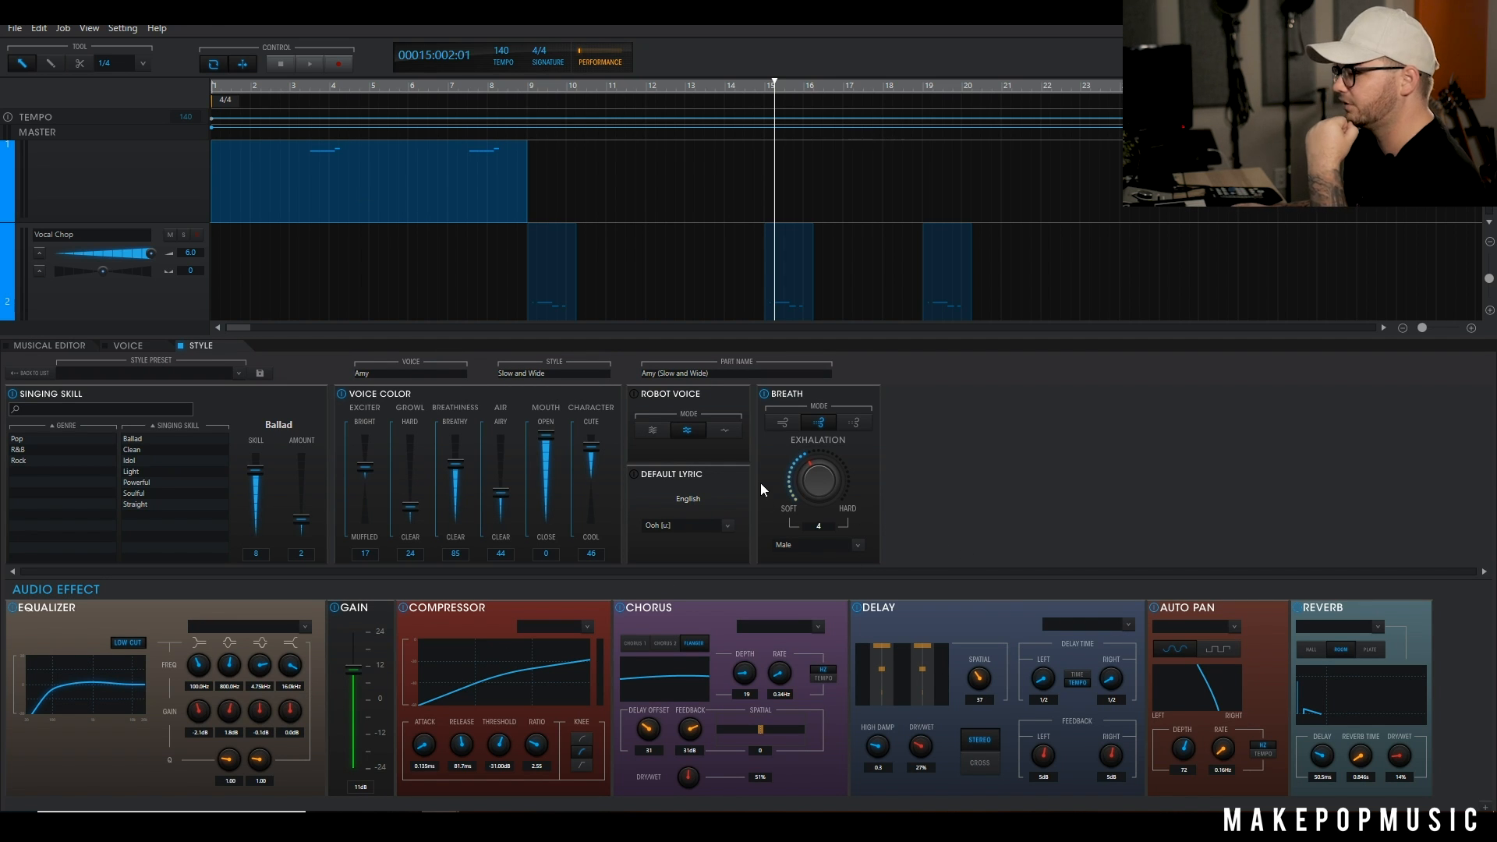
# Step: Play the song into the first Vocal Chop part, stop playback, and return to the VOCALOID5 Editor
pyautogui.click(461, 91)
pyautogui.press('space')
pyautogui.press('space')
pyautogui.hotkey('alt', 'Tab')
pyautogui.click(289, 186)
pyautogui.click(288, 185)
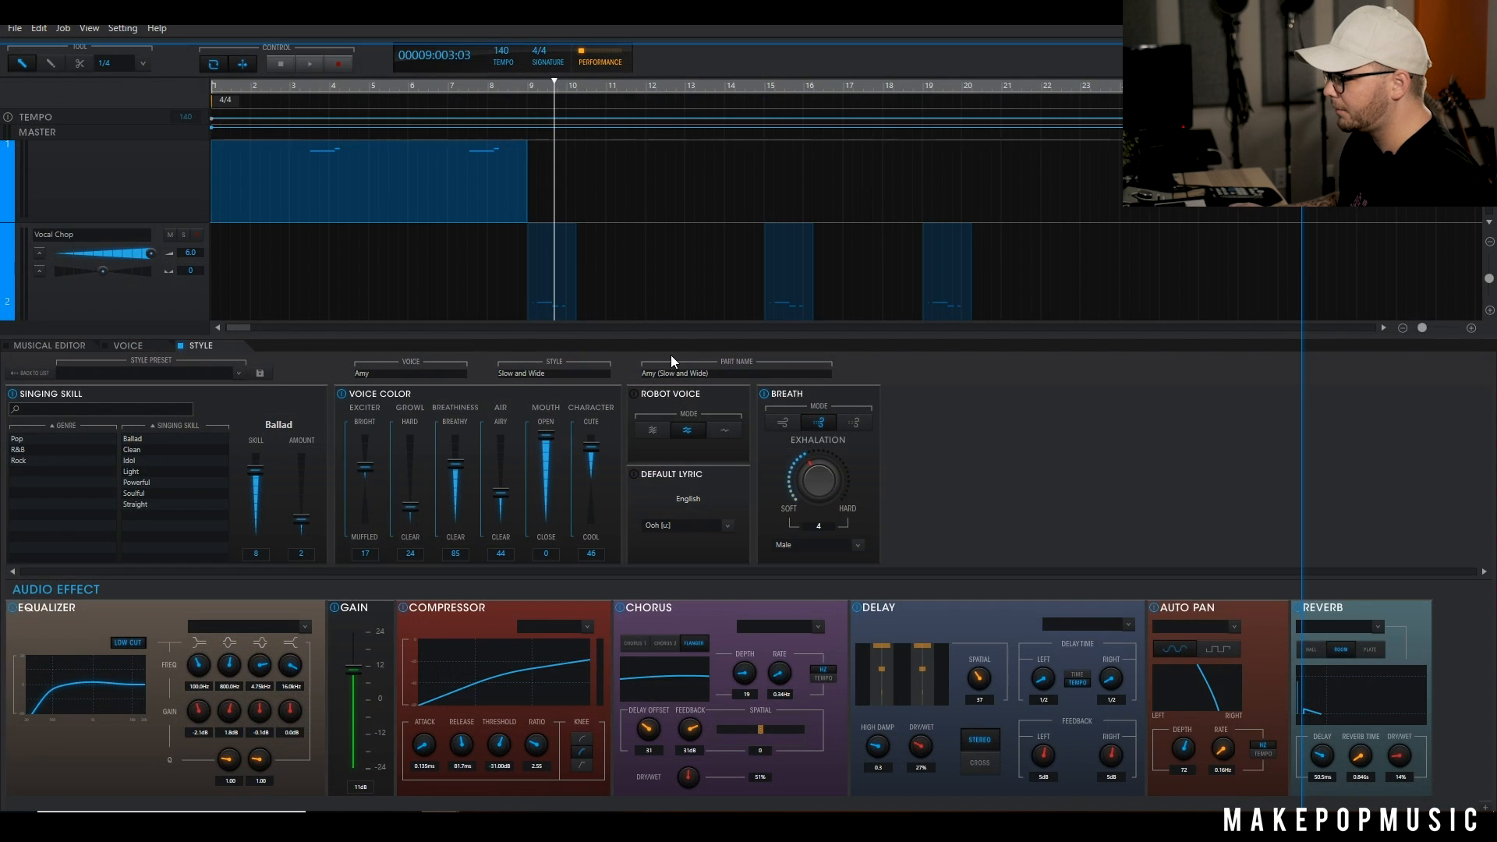
# Step: Switch to Cubase, clear all solos, audition the song from bar 7 through the first Vocal Chop part, and return to the VOCALOID5 Editor
pyautogui.hotkey('alt', 'Tab')
pyautogui.click(467, 118)
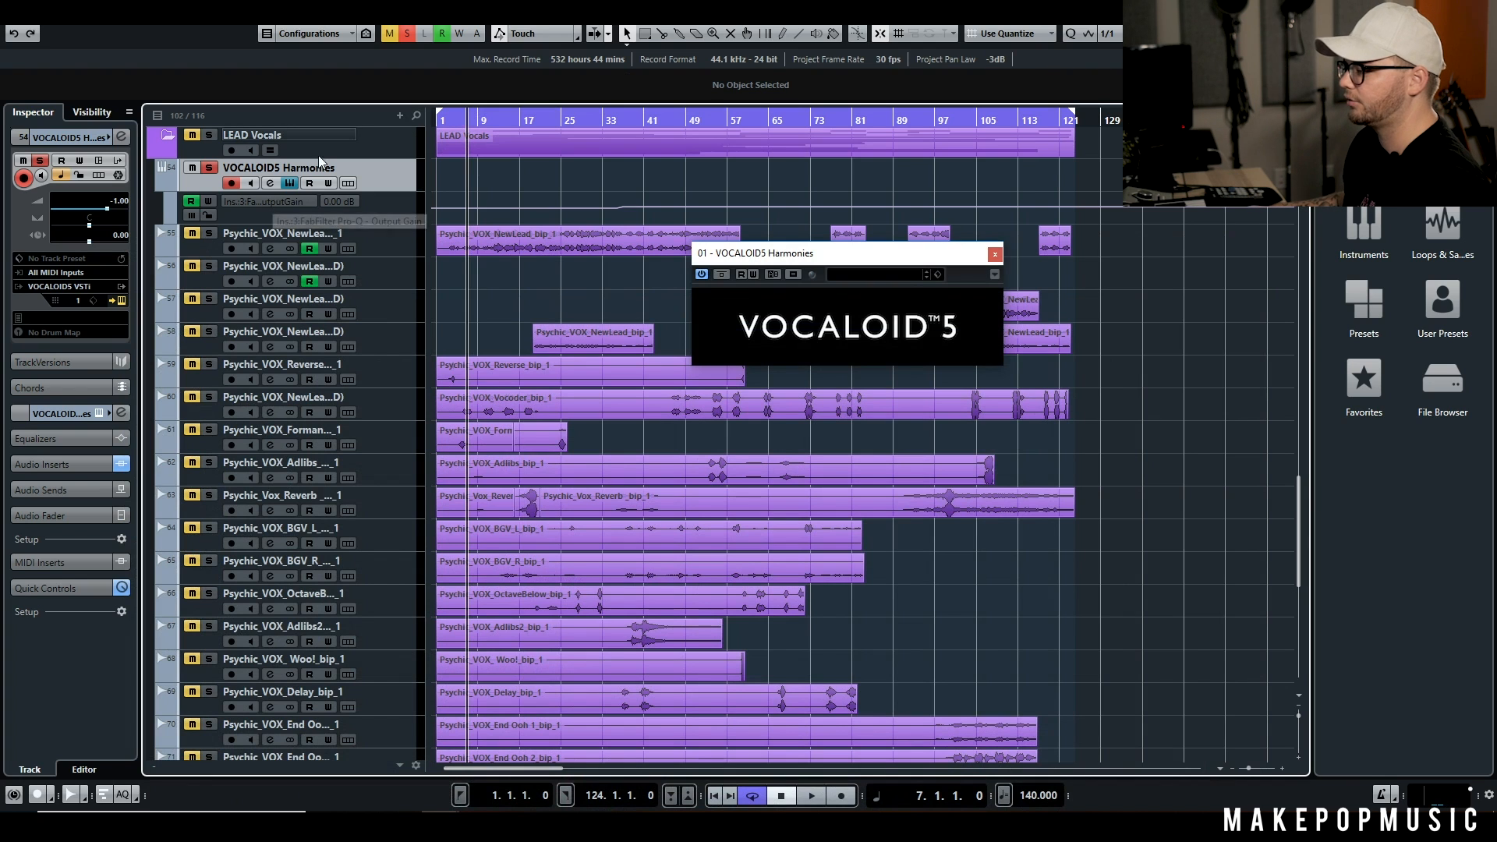
pyautogui.click(407, 33)
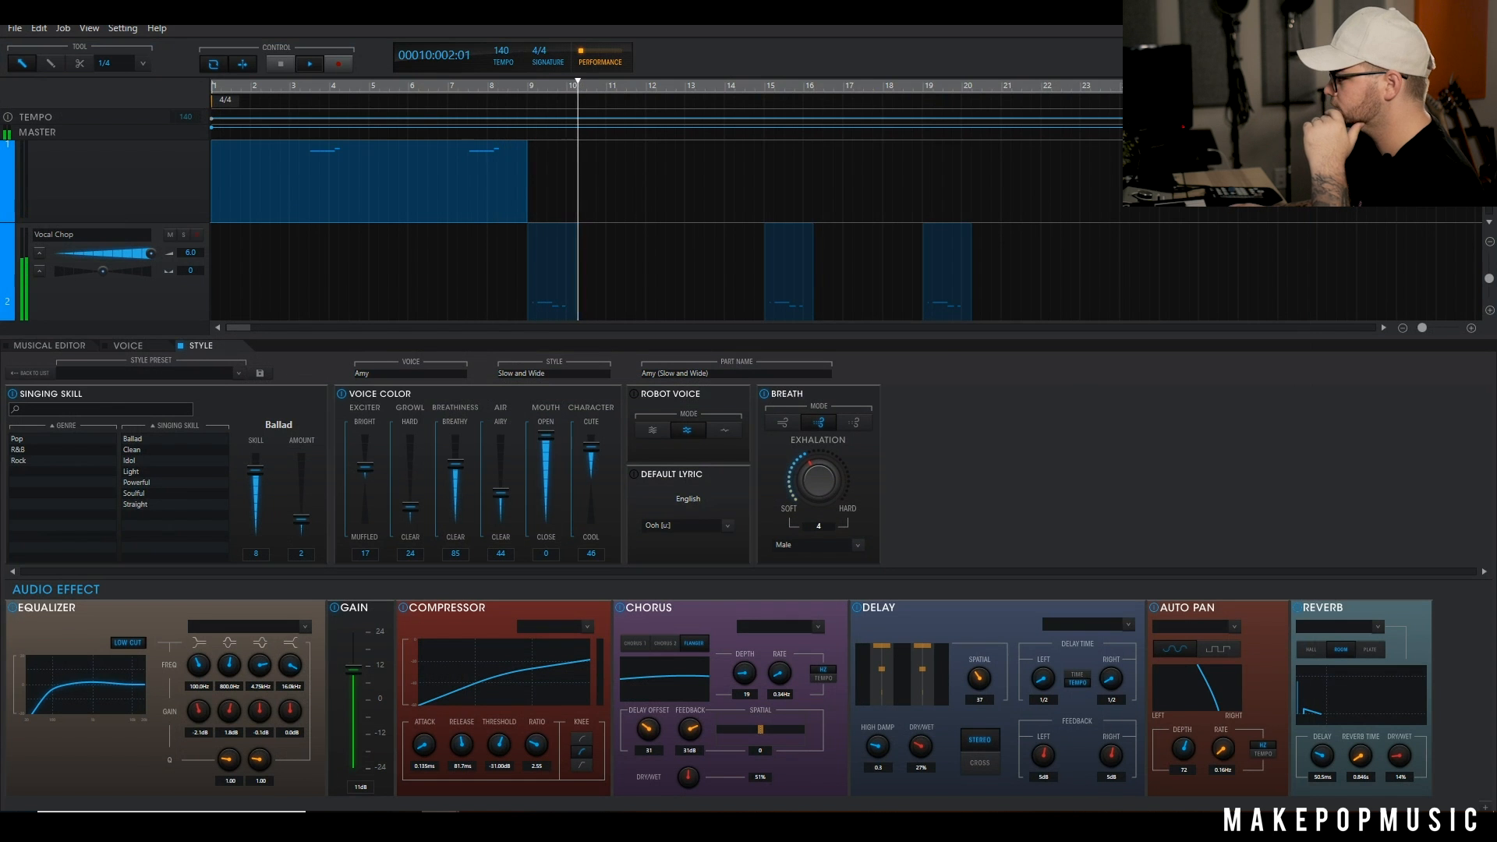
pyautogui.hotkey('alt', 'Tab')
pyautogui.press('space')
pyautogui.click(288, 183)
pyautogui.click(288, 183)
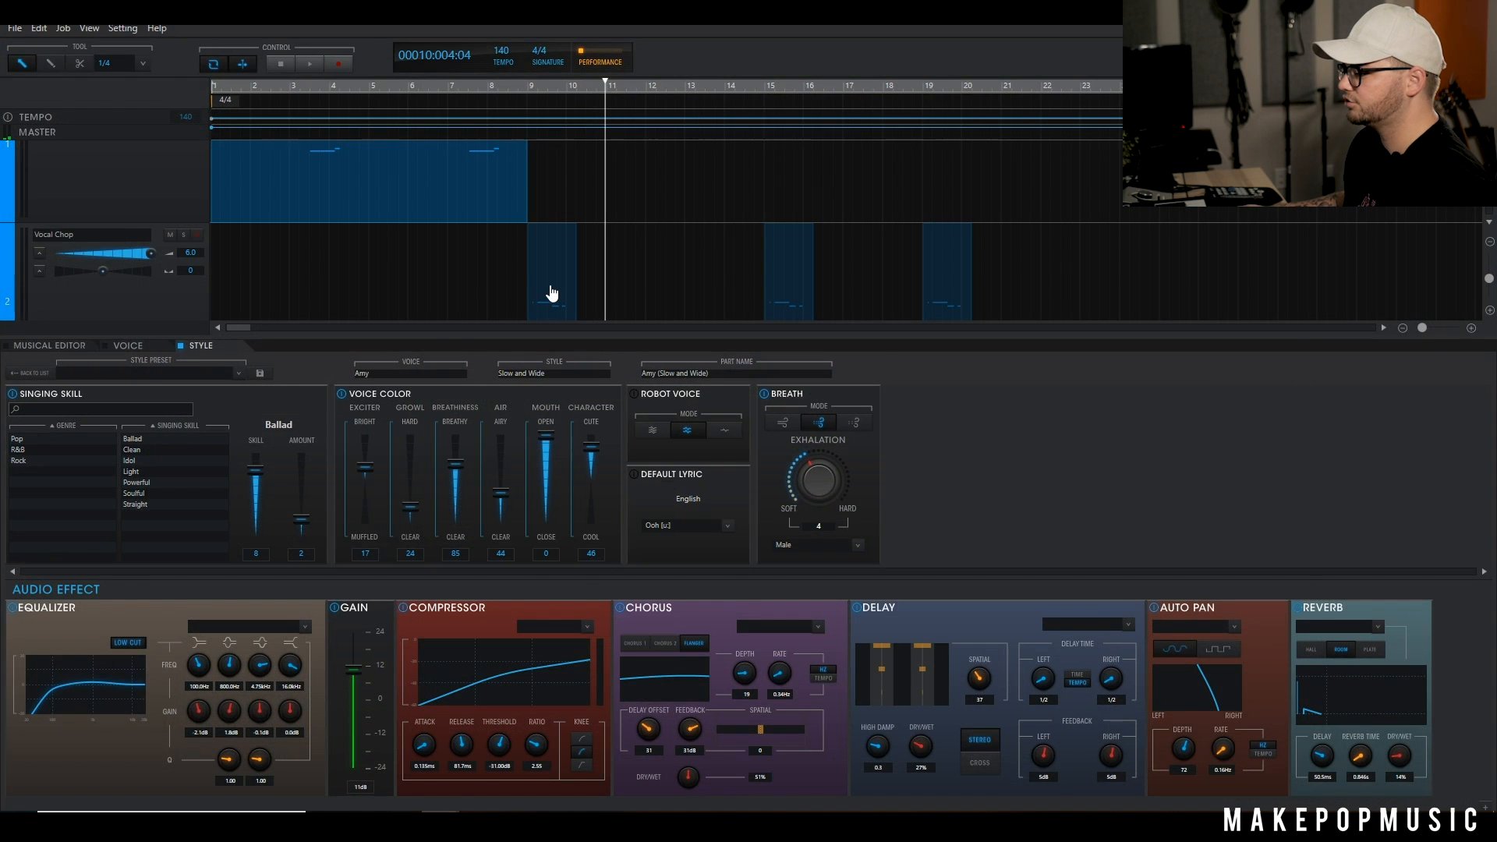
# Step: Open the first Vocal Chop part and examine its style effects, the style preset list and its notes
pyautogui.doubleClick(550, 292)
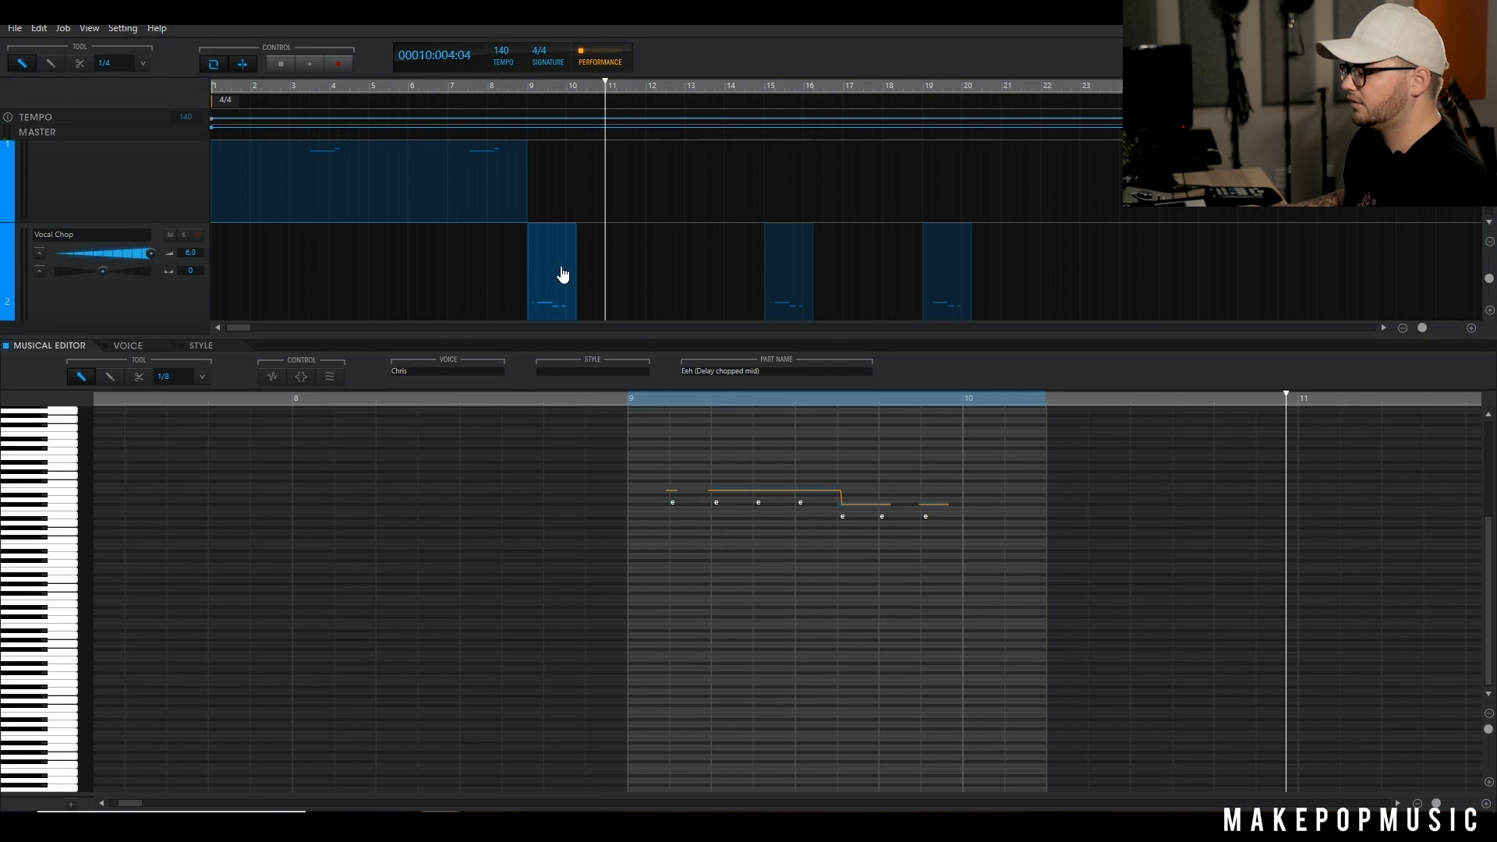
pyautogui.click(160, 345)
pyautogui.click(184, 346)
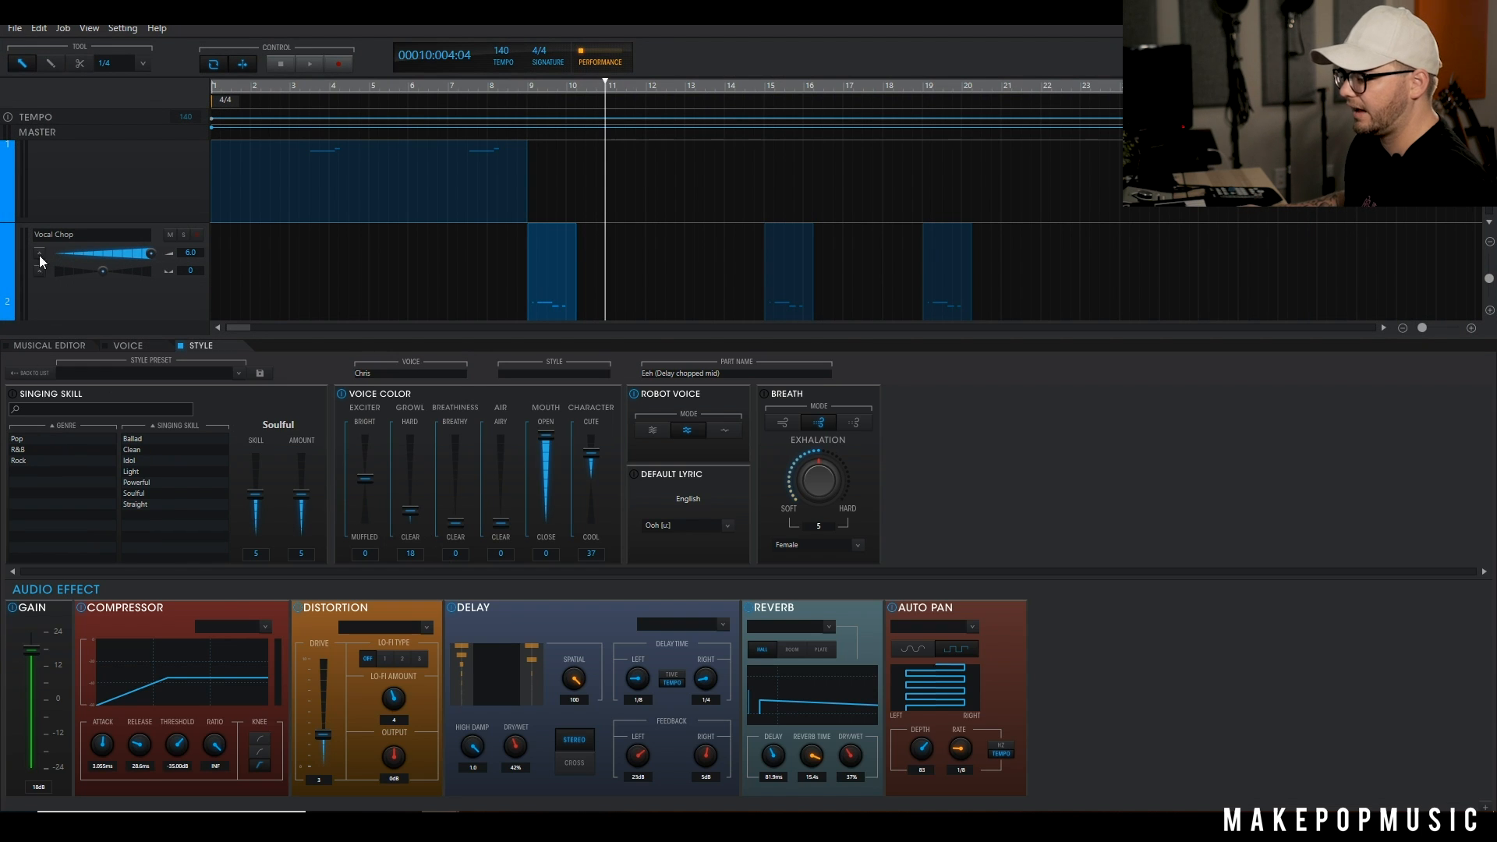
pyautogui.click(17, 372)
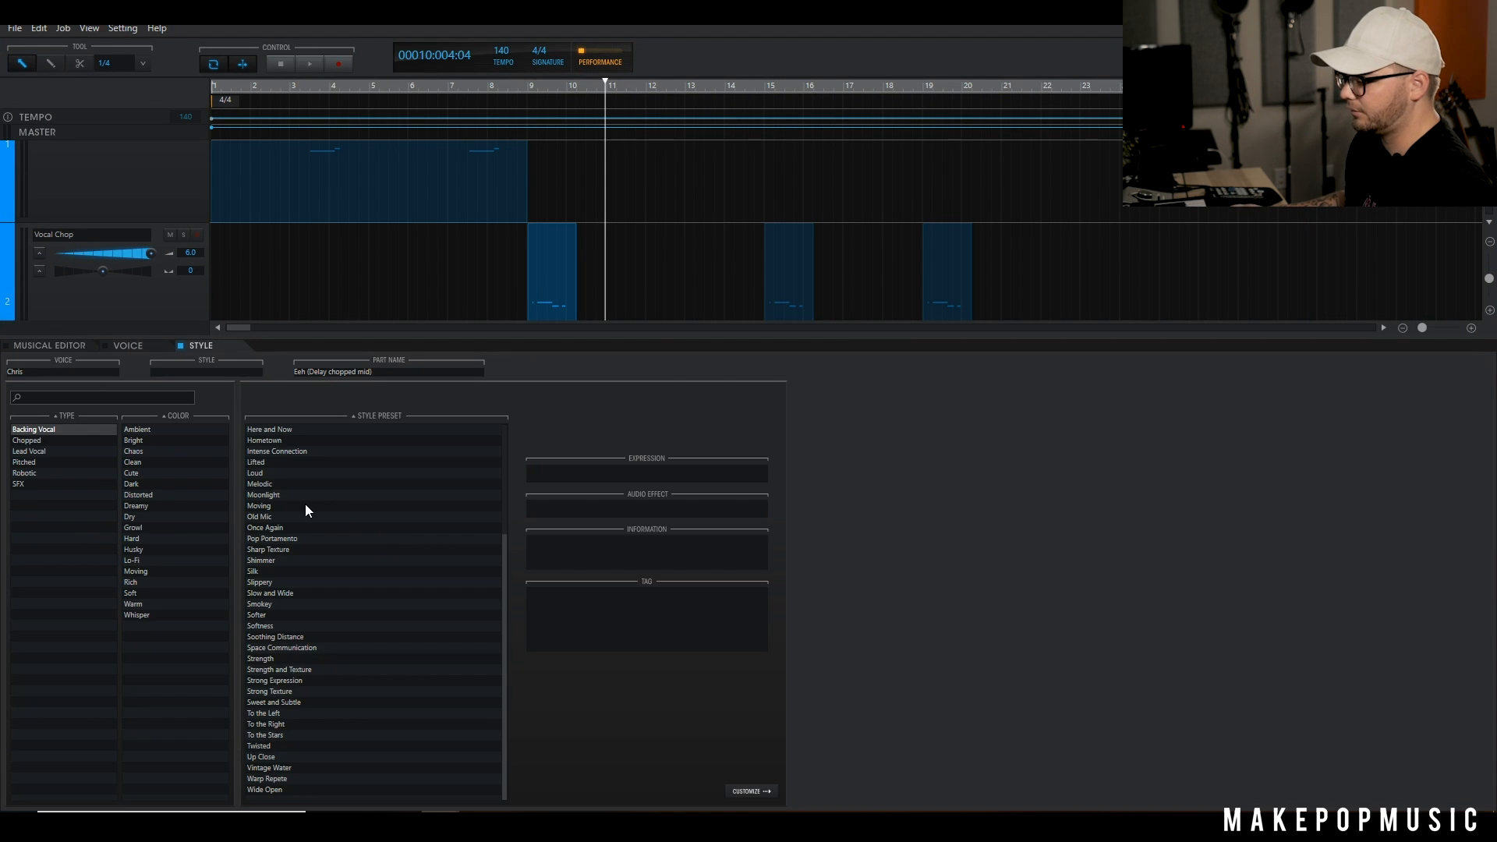
pyautogui.click(43, 346)
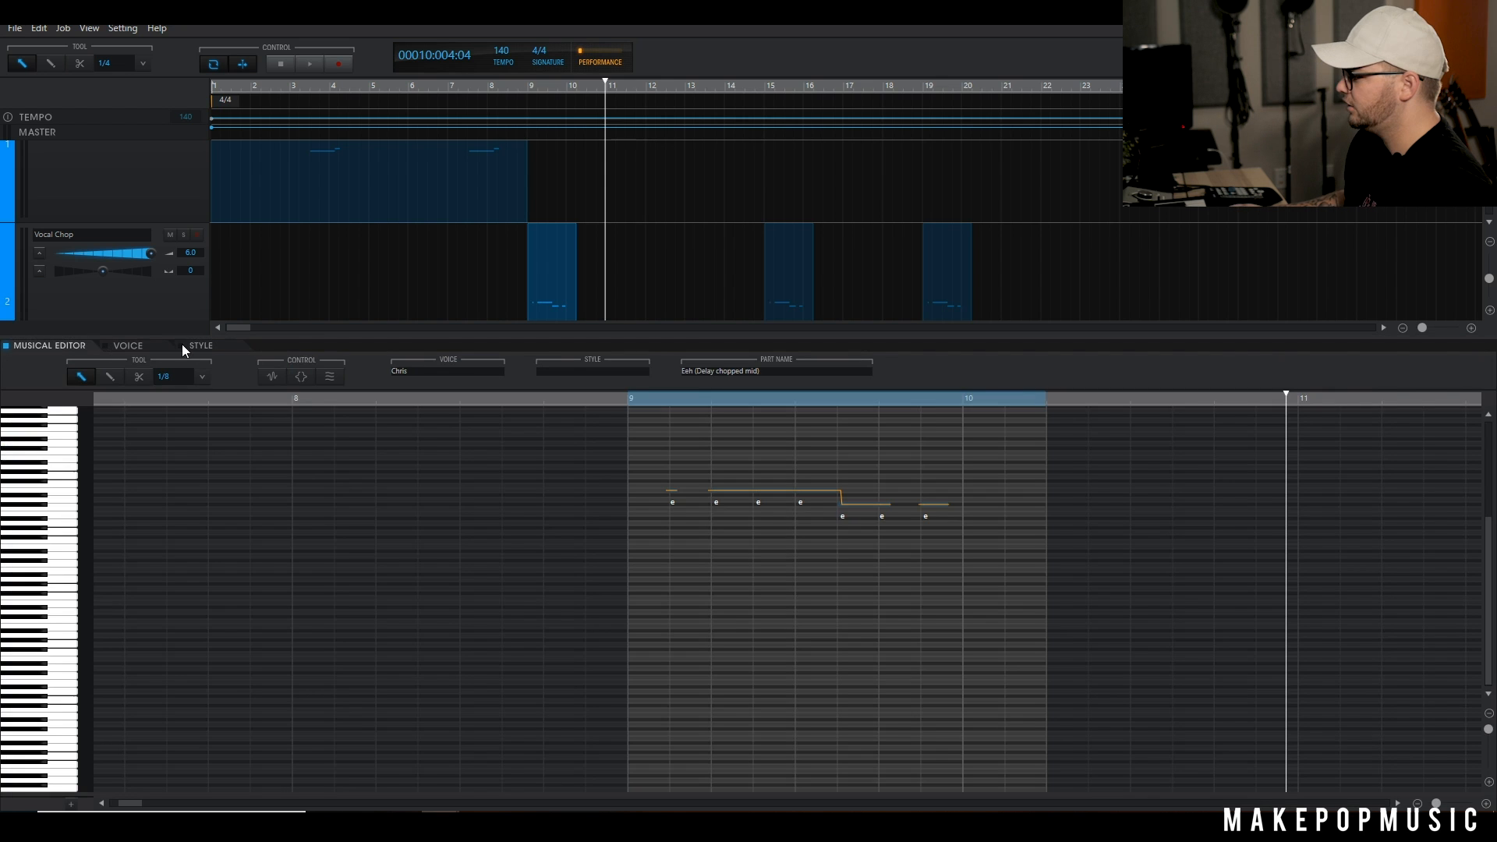
# Step: Open the media library and preview several phrases near the beginning of the list, including "A yottosa-yottosa-"
pyautogui.click(1456, 62)
pyautogui.scroll(-8, 572, 520)
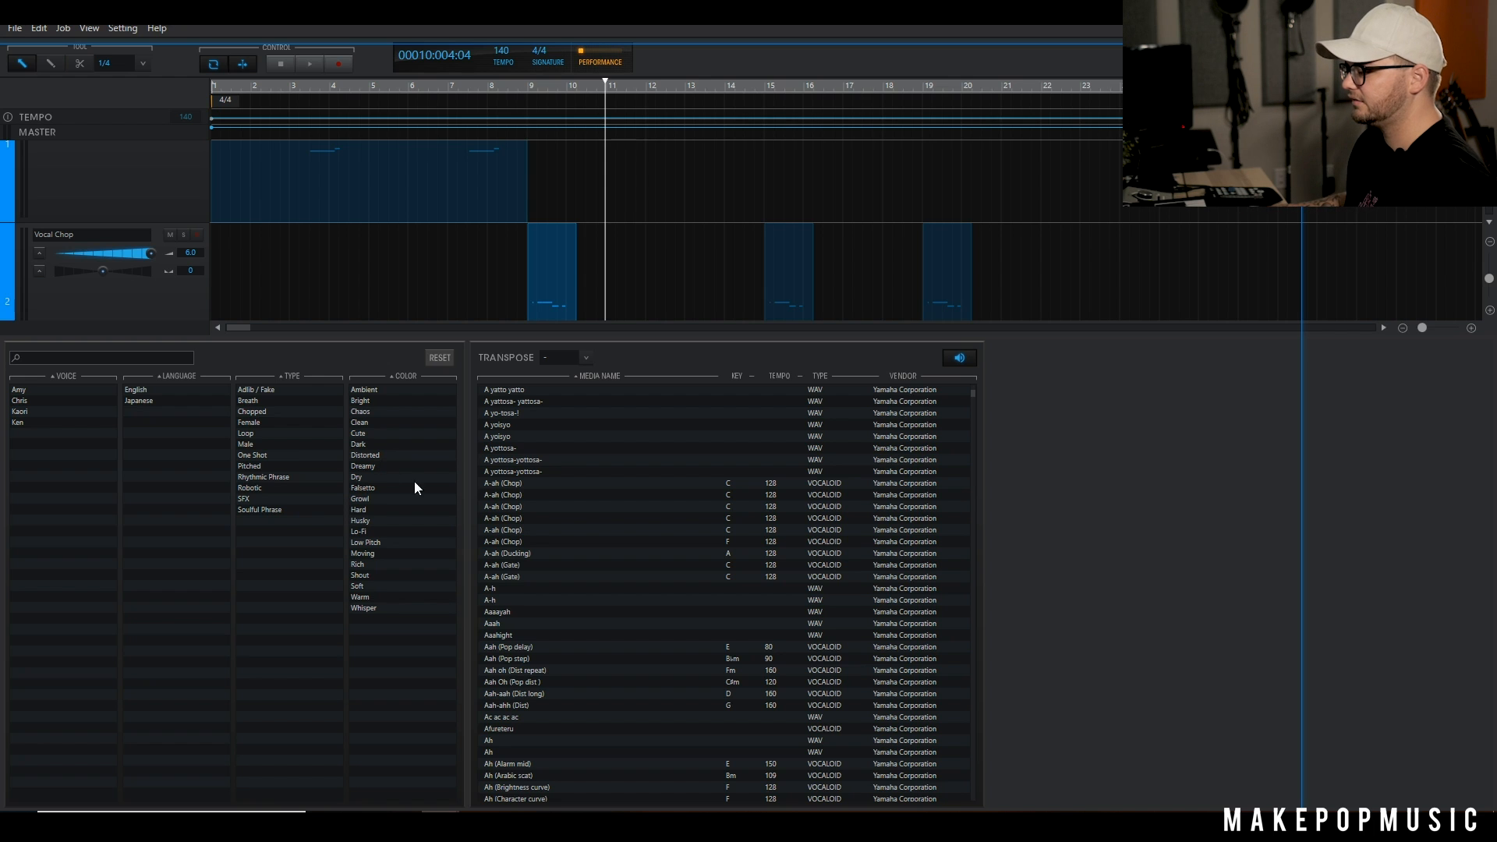
pyautogui.click(492, 449)
pyautogui.click(504, 468)
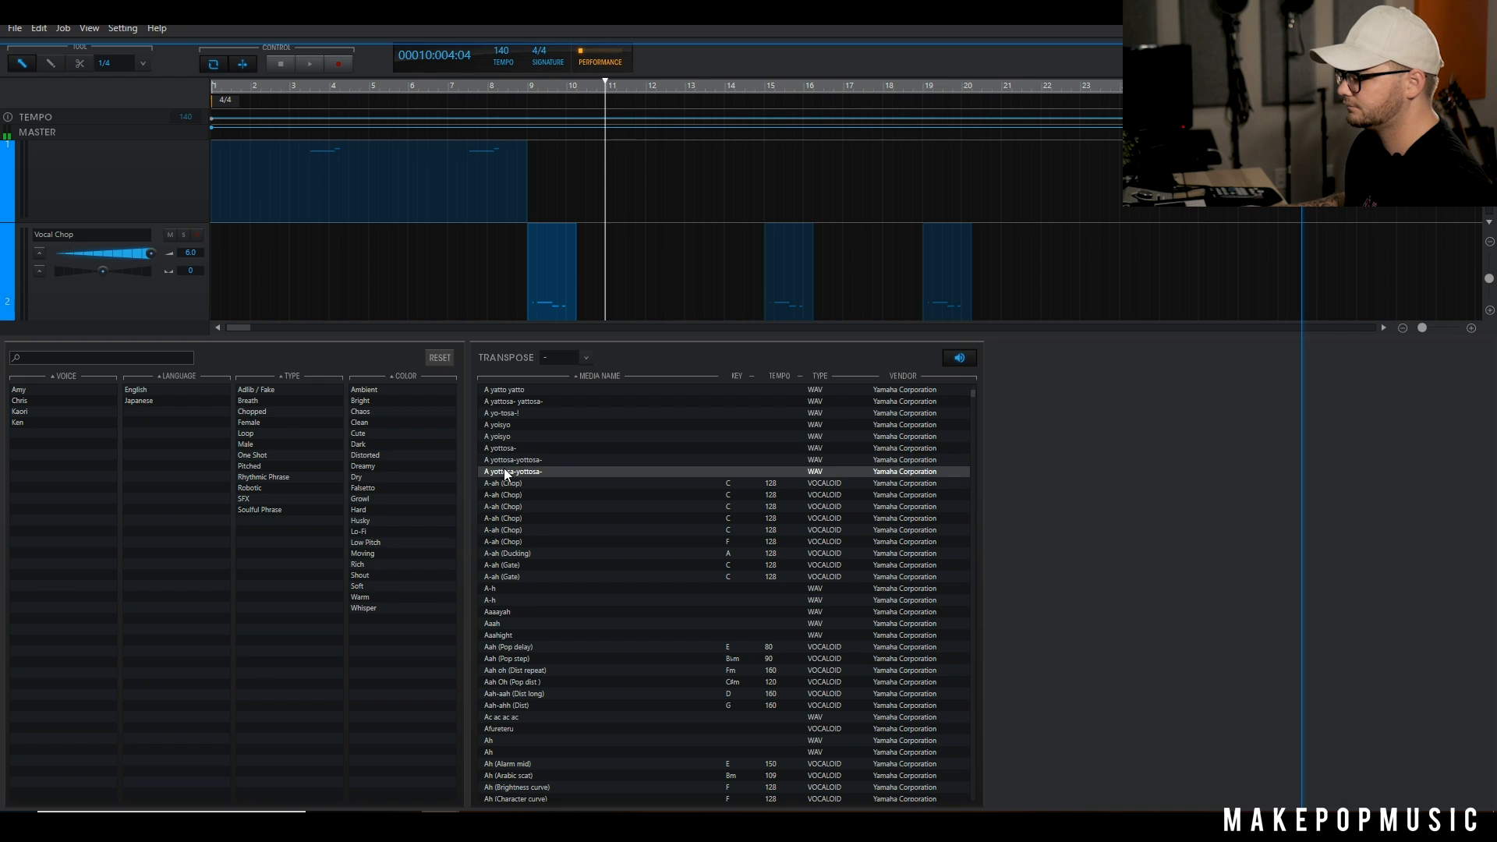
pyautogui.scroll(-3, 510, 588)
pyautogui.click(517, 588)
pyautogui.click(522, 679)
# Step: Preview further "Ah" phrases in the media library, including Ah (Delay seq high), Ah (Long distance) and Ah ah ah ah
pyautogui.scroll(-3, 577, 667)
pyautogui.click(545, 591)
pyautogui.click(544, 682)
pyautogui.scroll(-4, 543, 694)
pyautogui.click(545, 671)
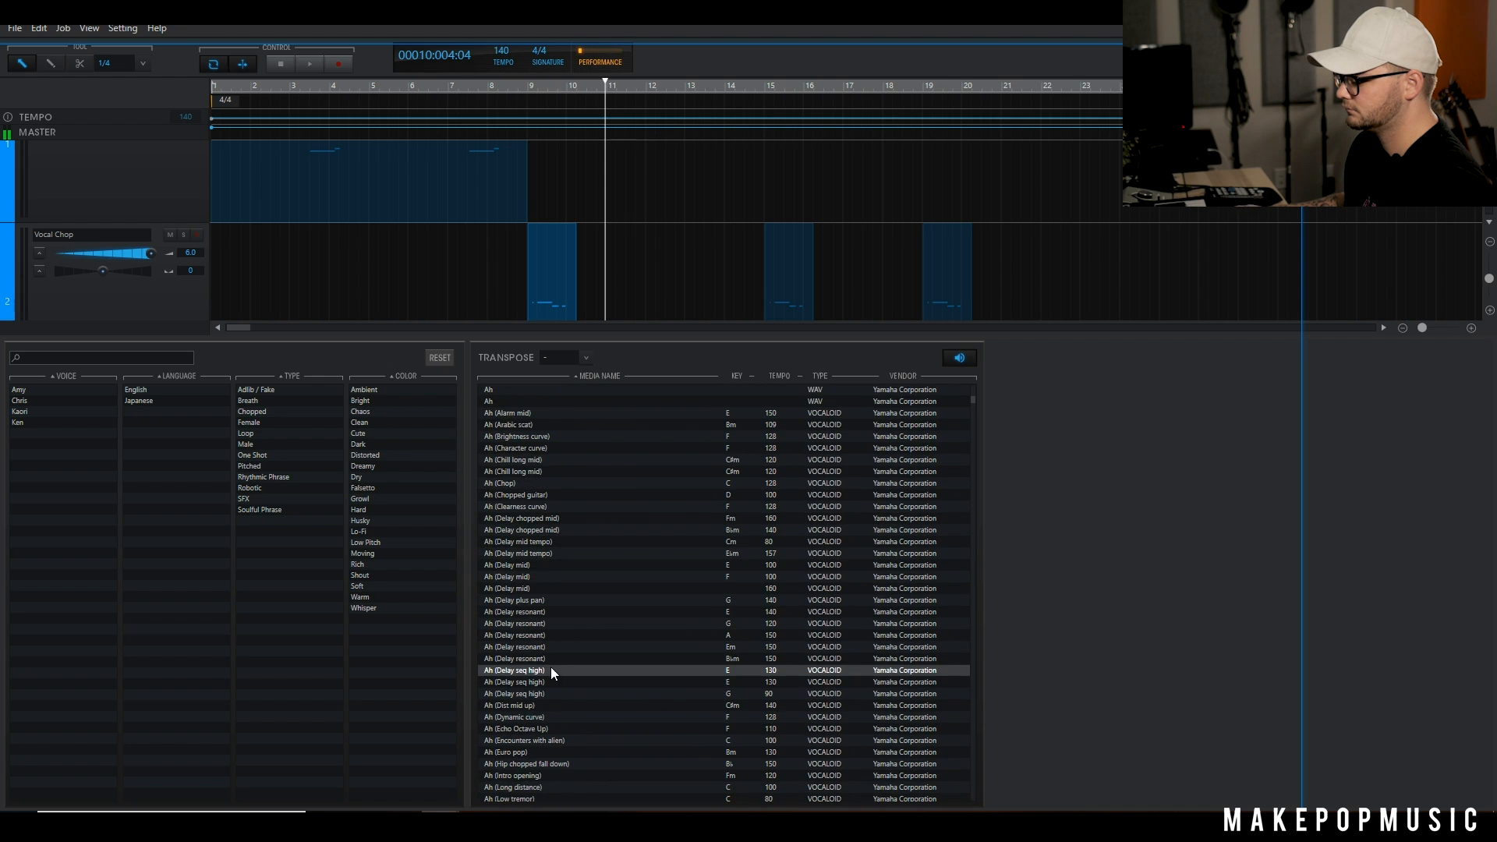
pyautogui.scroll(-7, 538, 608)
pyautogui.click(512, 545)
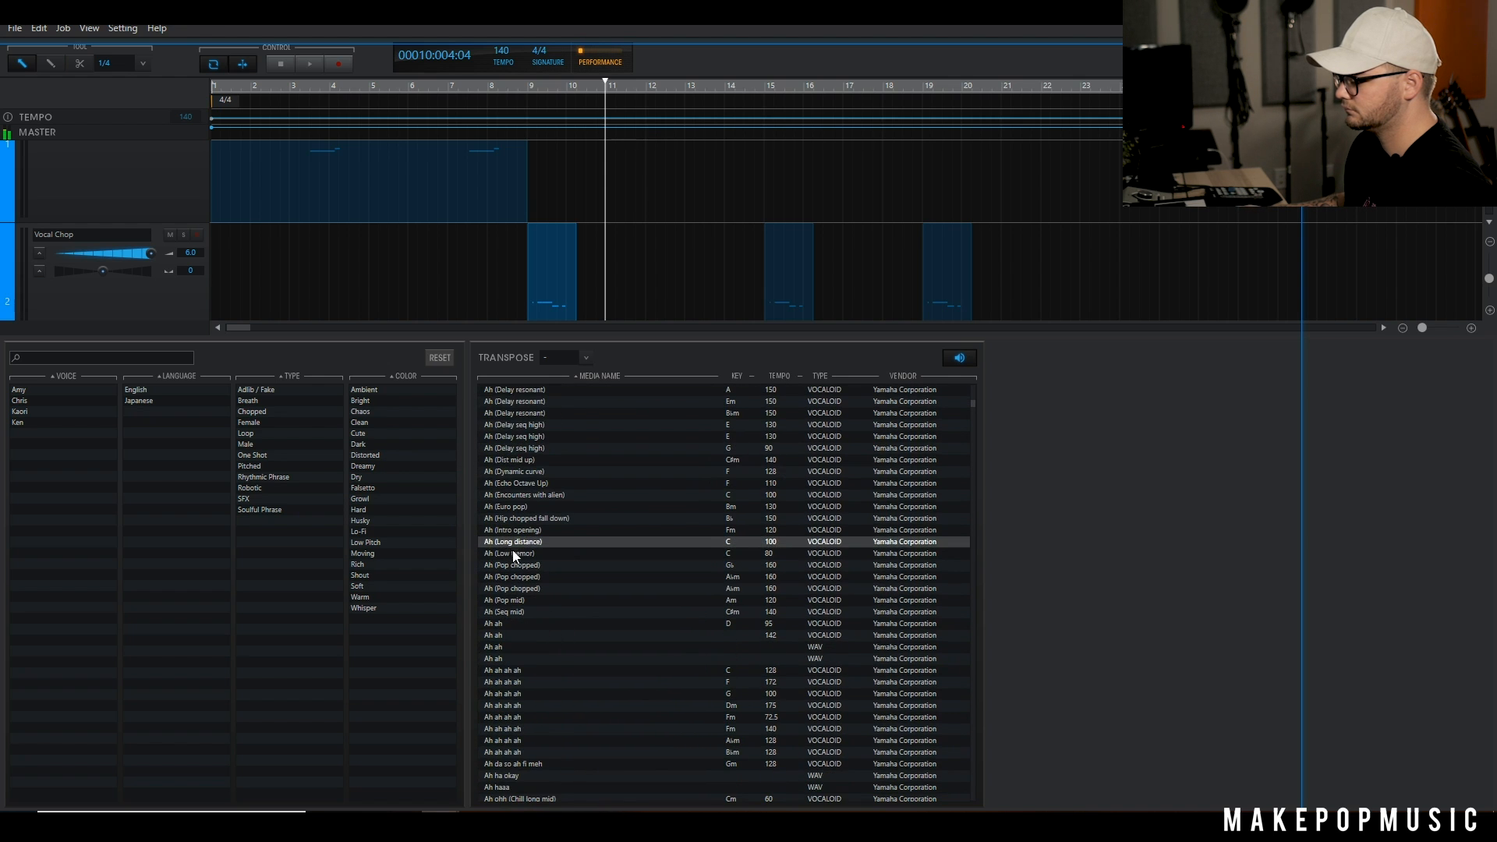
pyautogui.click(553, 671)
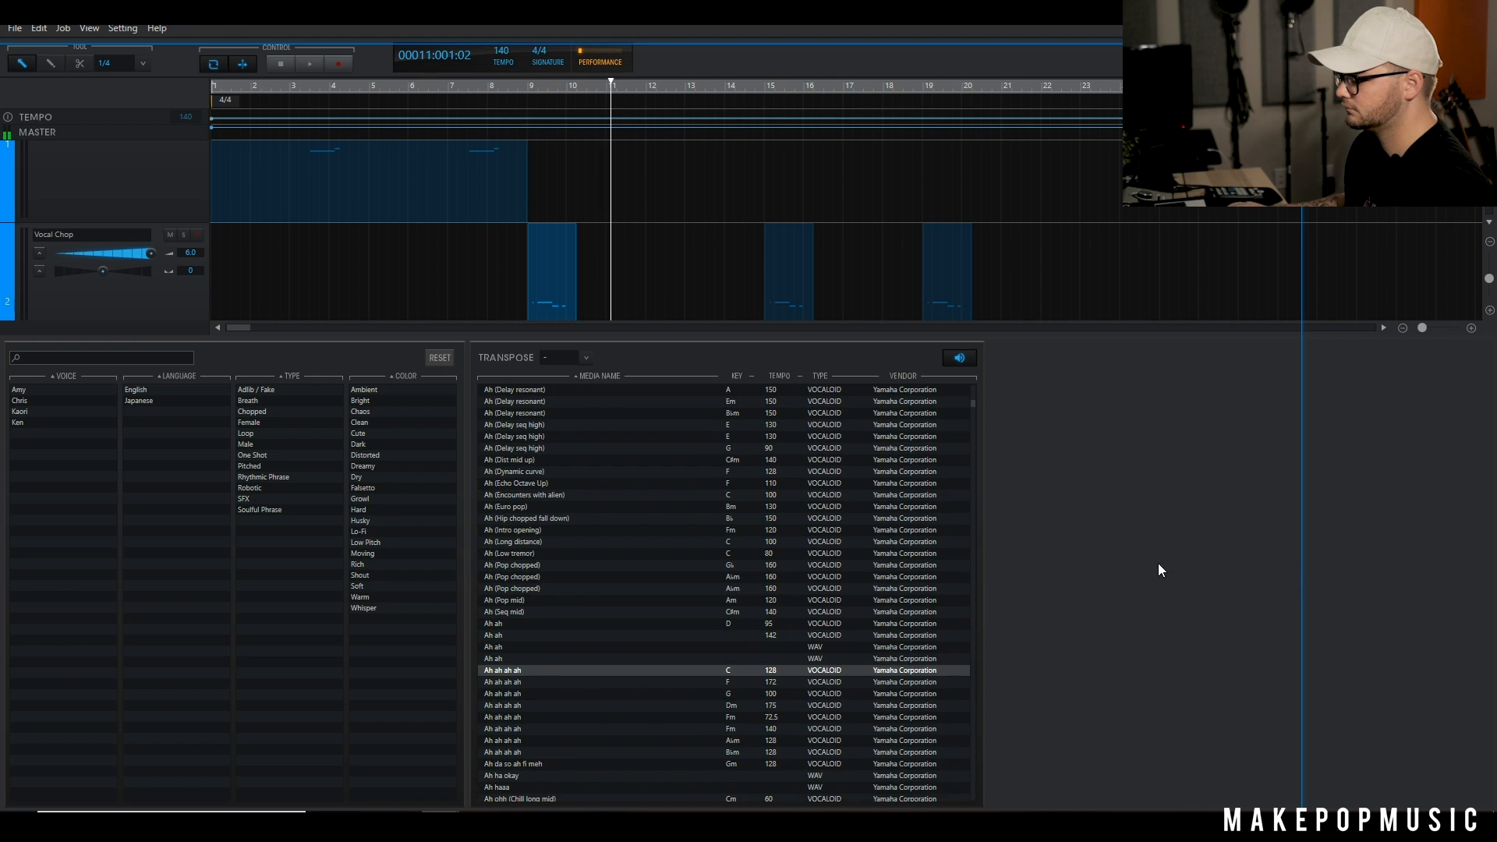
pyautogui.scroll(-2, 479, 626)
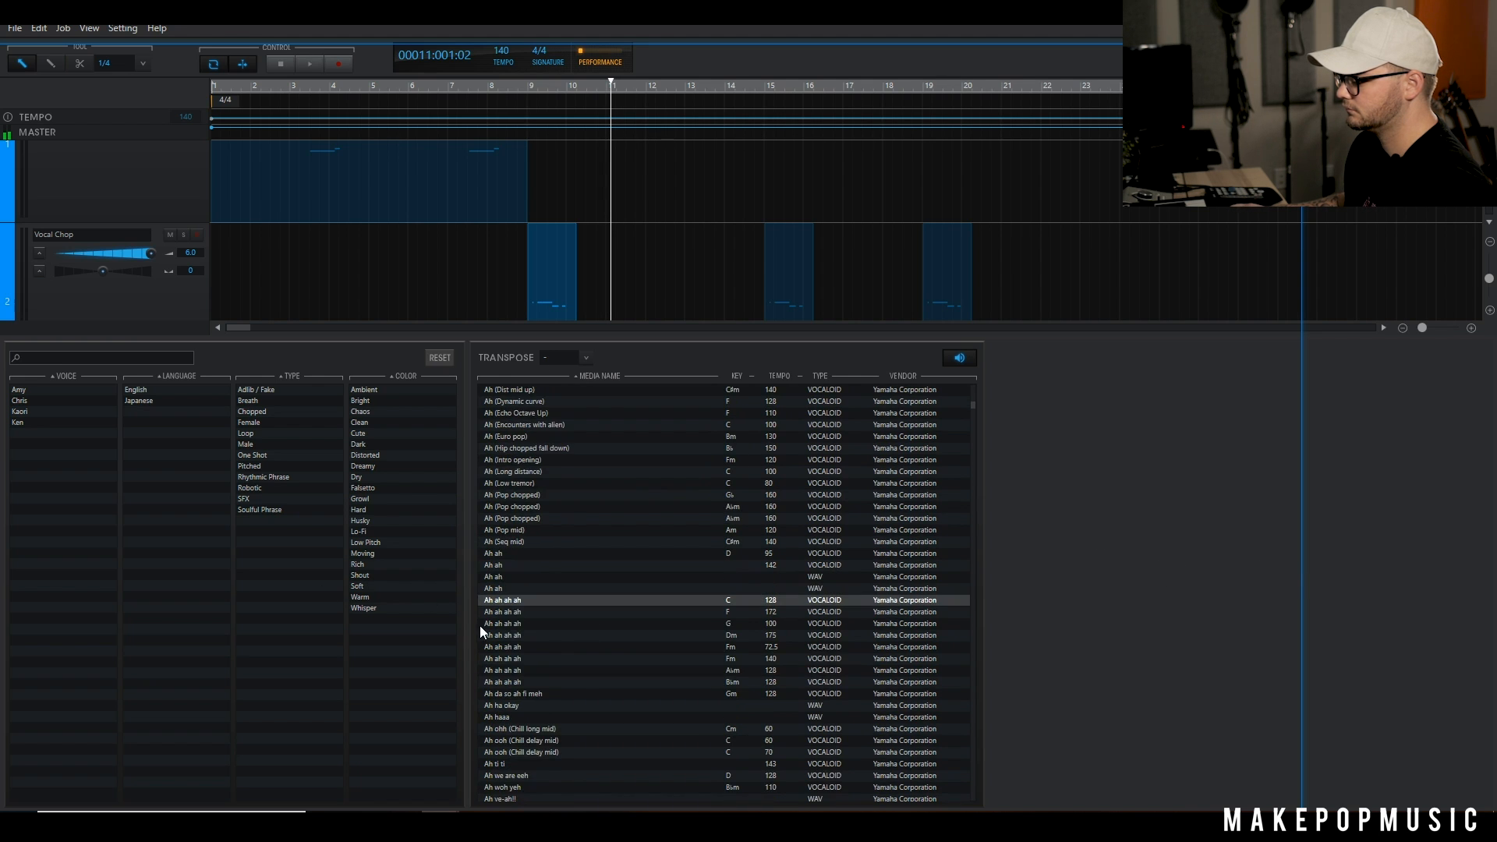
# Step: Return to the start of the media list and preview A (Chop), A (PitchBend 2Bar up down) and A so-re
pyautogui.scroll(20, 569, 507)
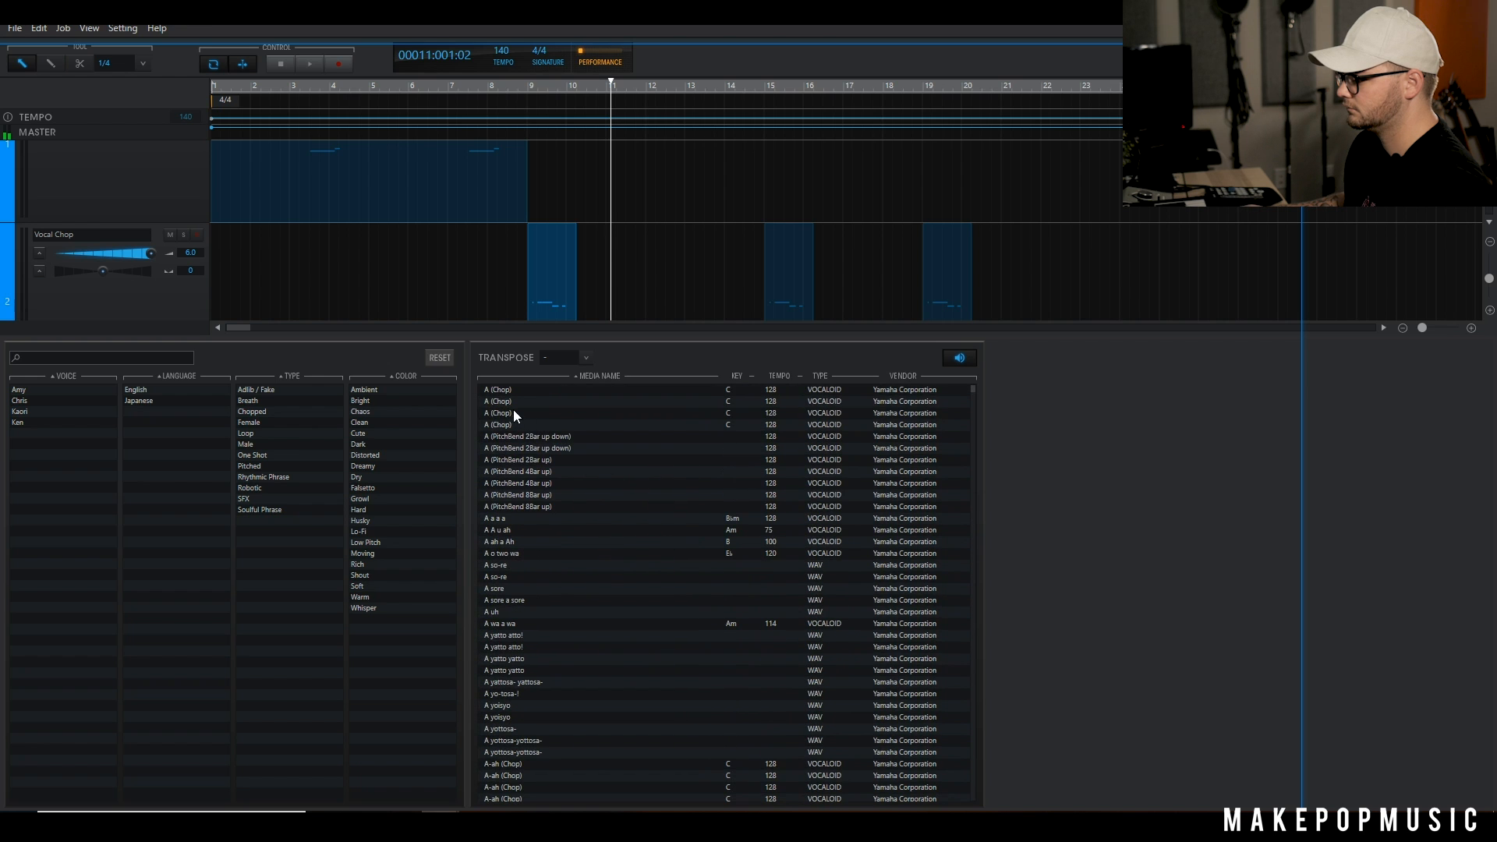
pyautogui.click(515, 414)
pyautogui.click(519, 438)
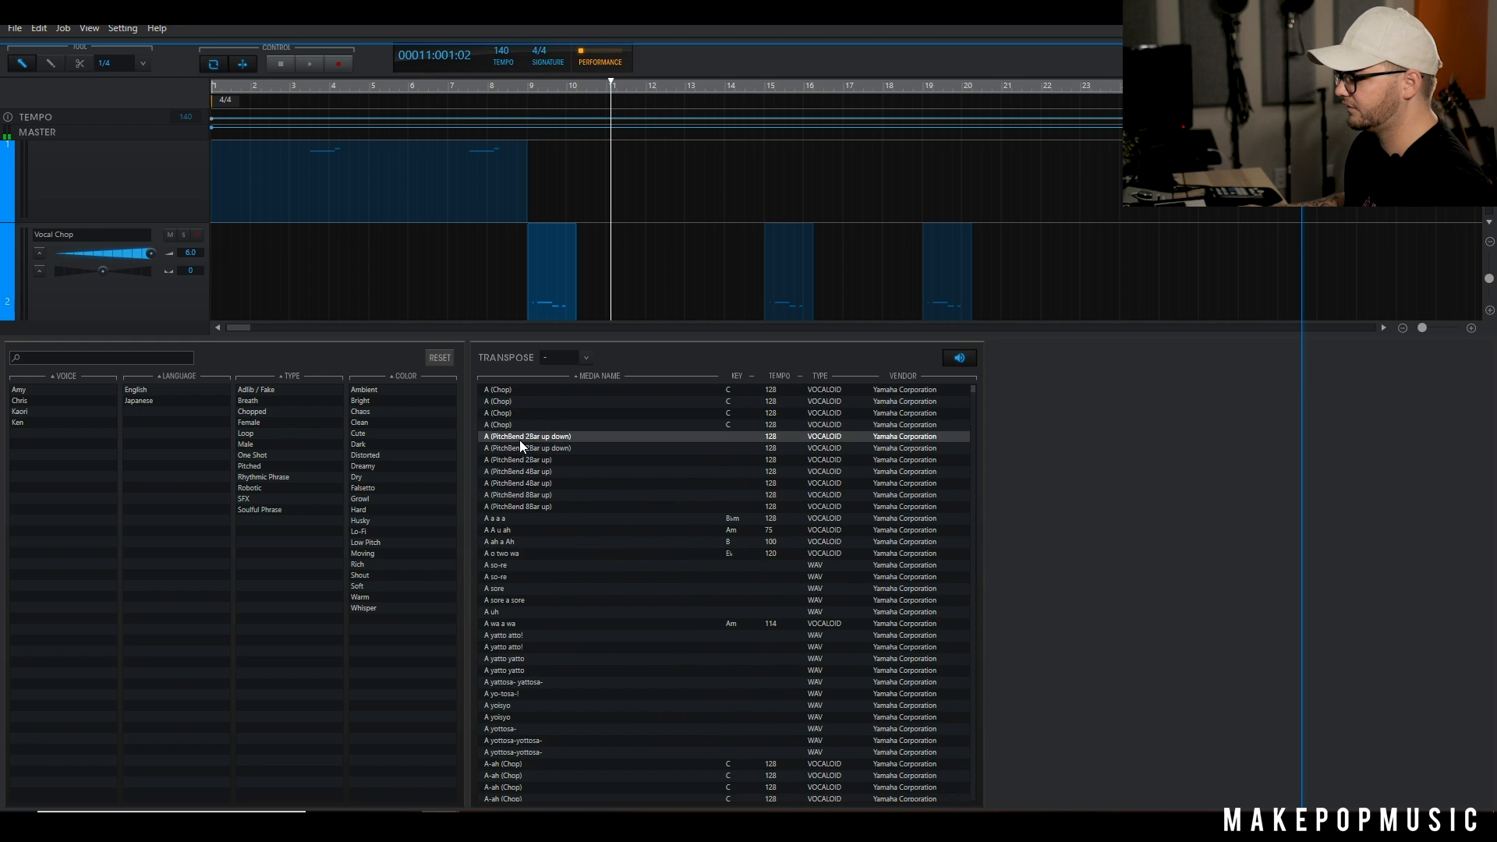
pyautogui.click(518, 568)
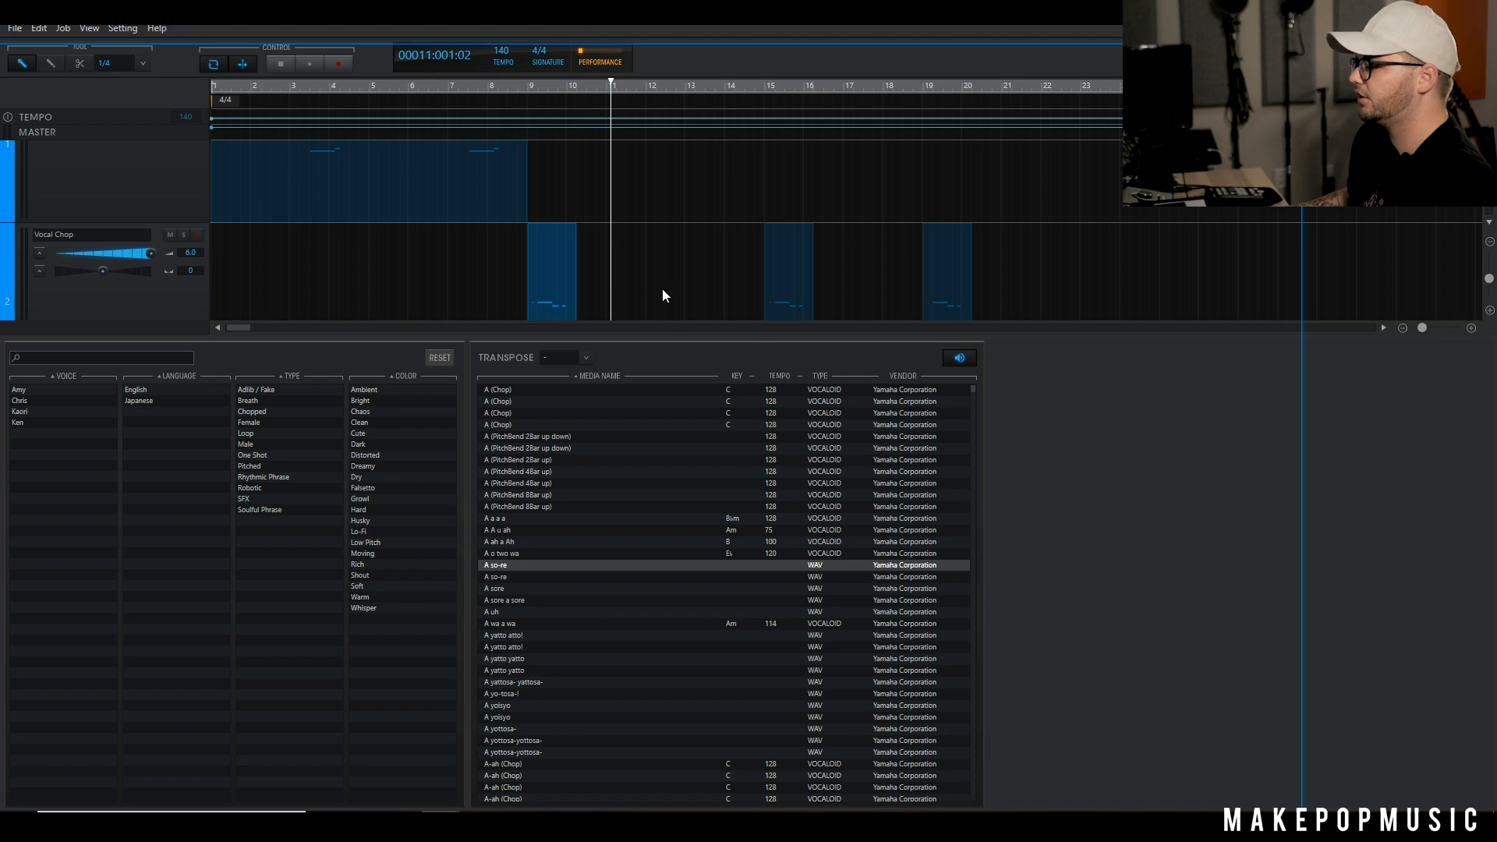
# Step: Reopen the first Vocal Chop part, select its opening notes, review its voice and style presets, and open the style customization view
pyautogui.doubleClick(555, 287)
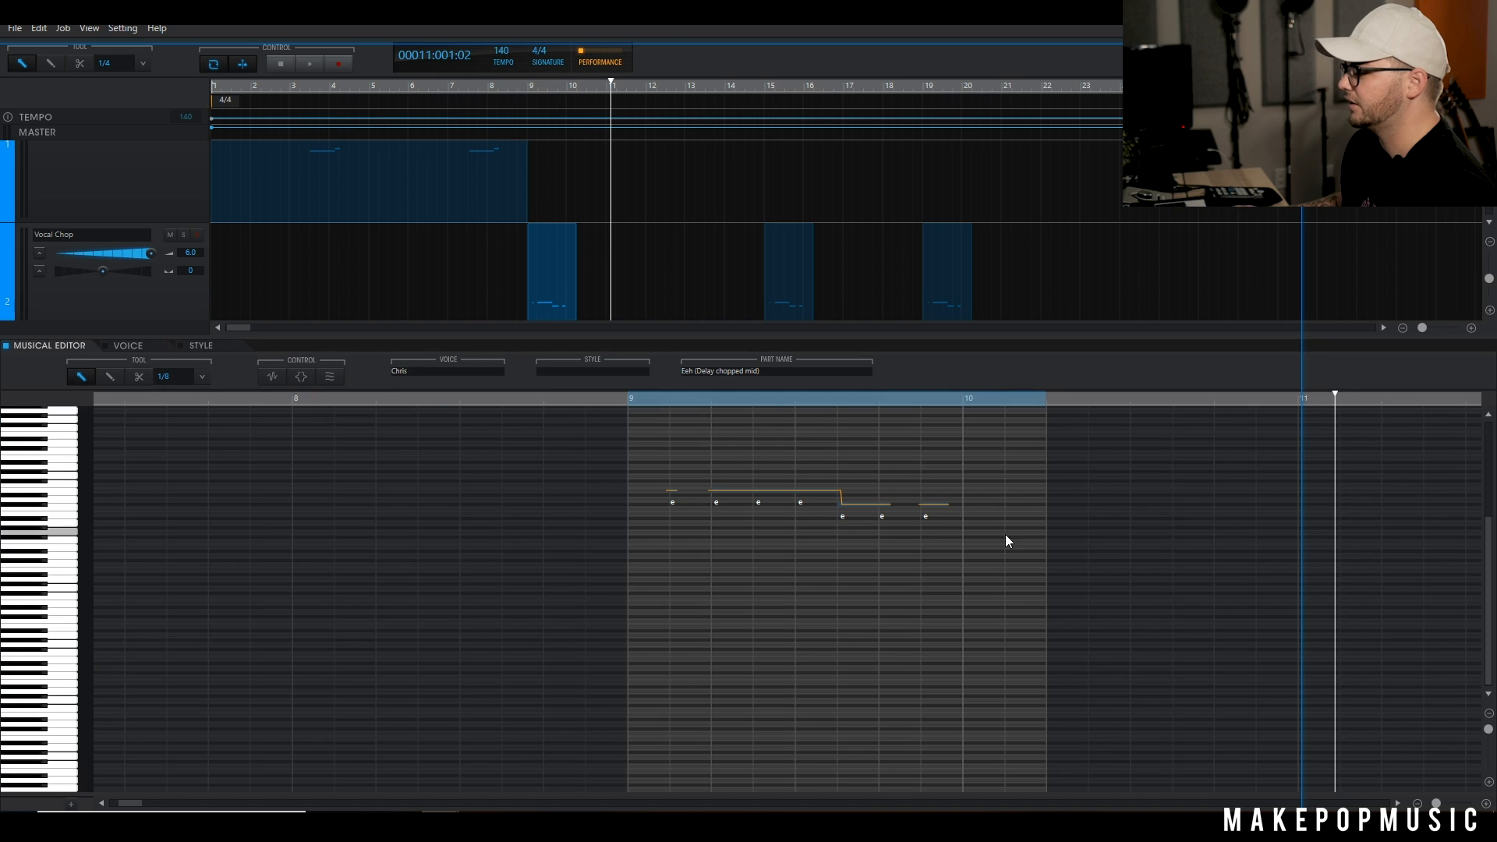
pyautogui.moveTo(641, 483); pyautogui.dragTo(792, 527)
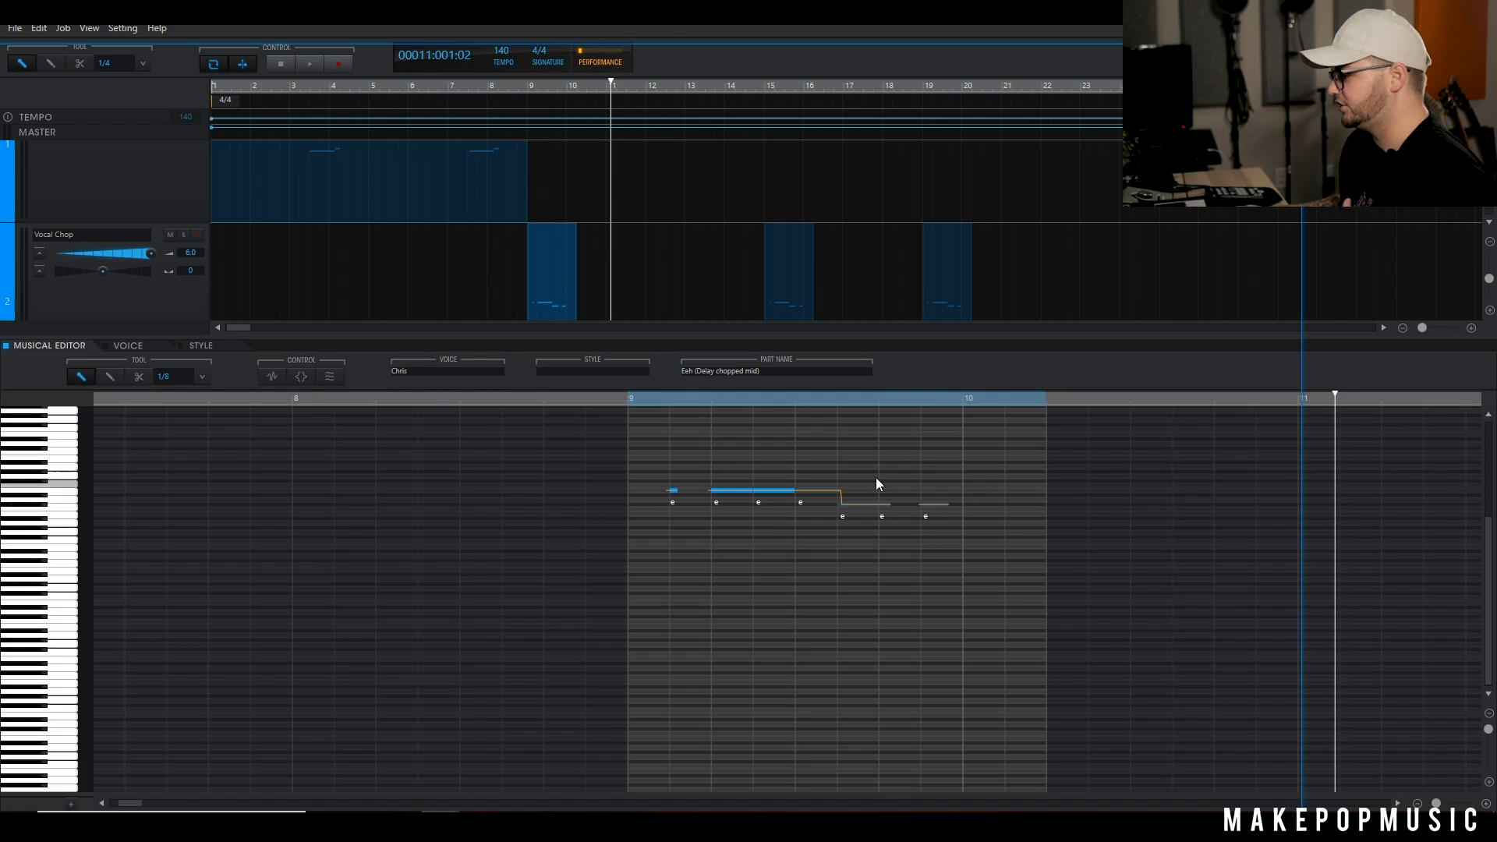
pyautogui.click(132, 347)
pyautogui.click(182, 346)
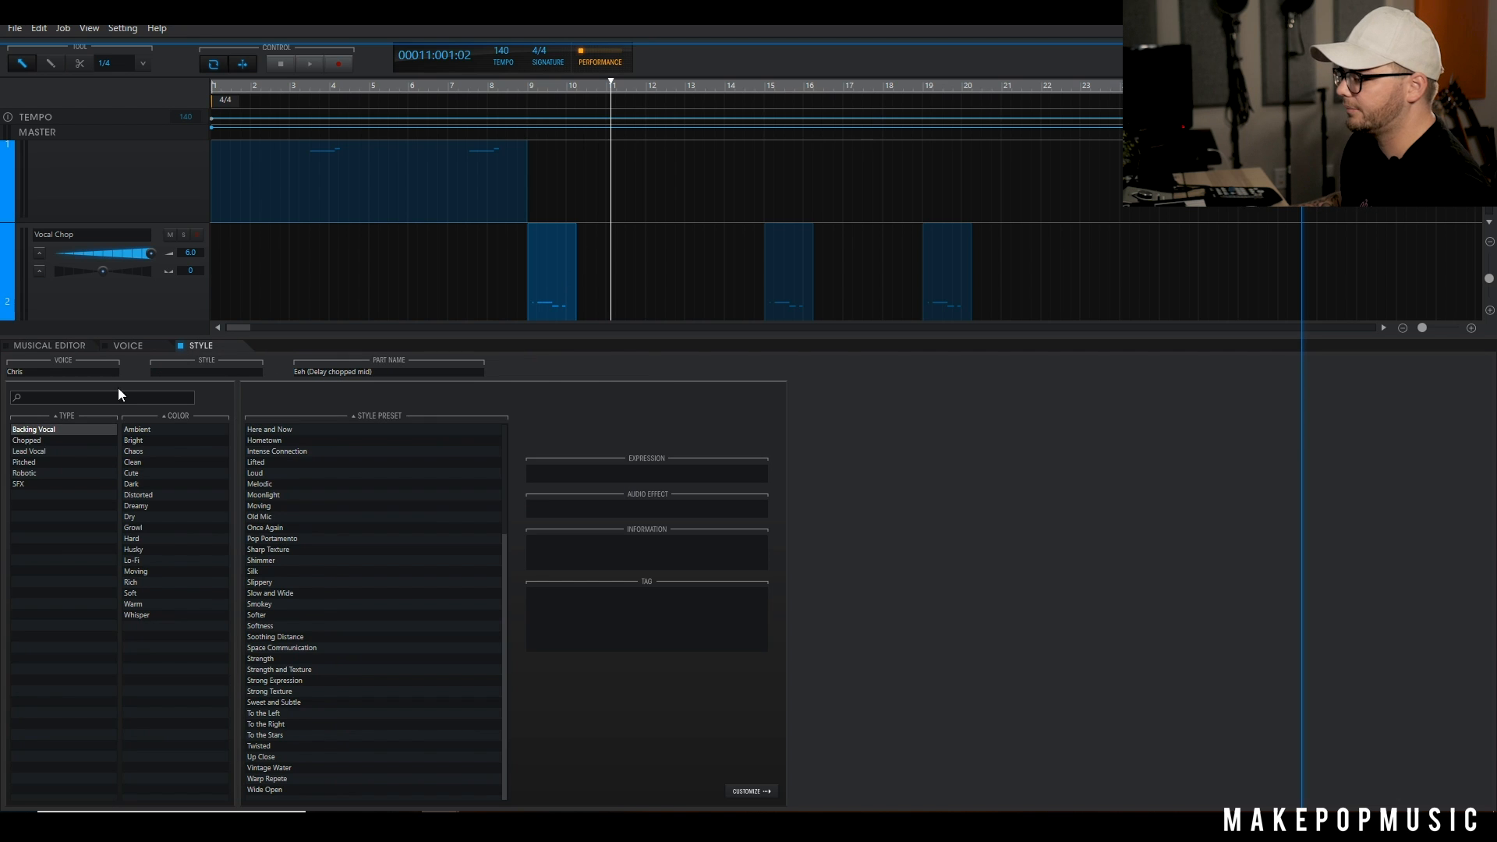
pyautogui.click(45, 349)
pyautogui.click(216, 348)
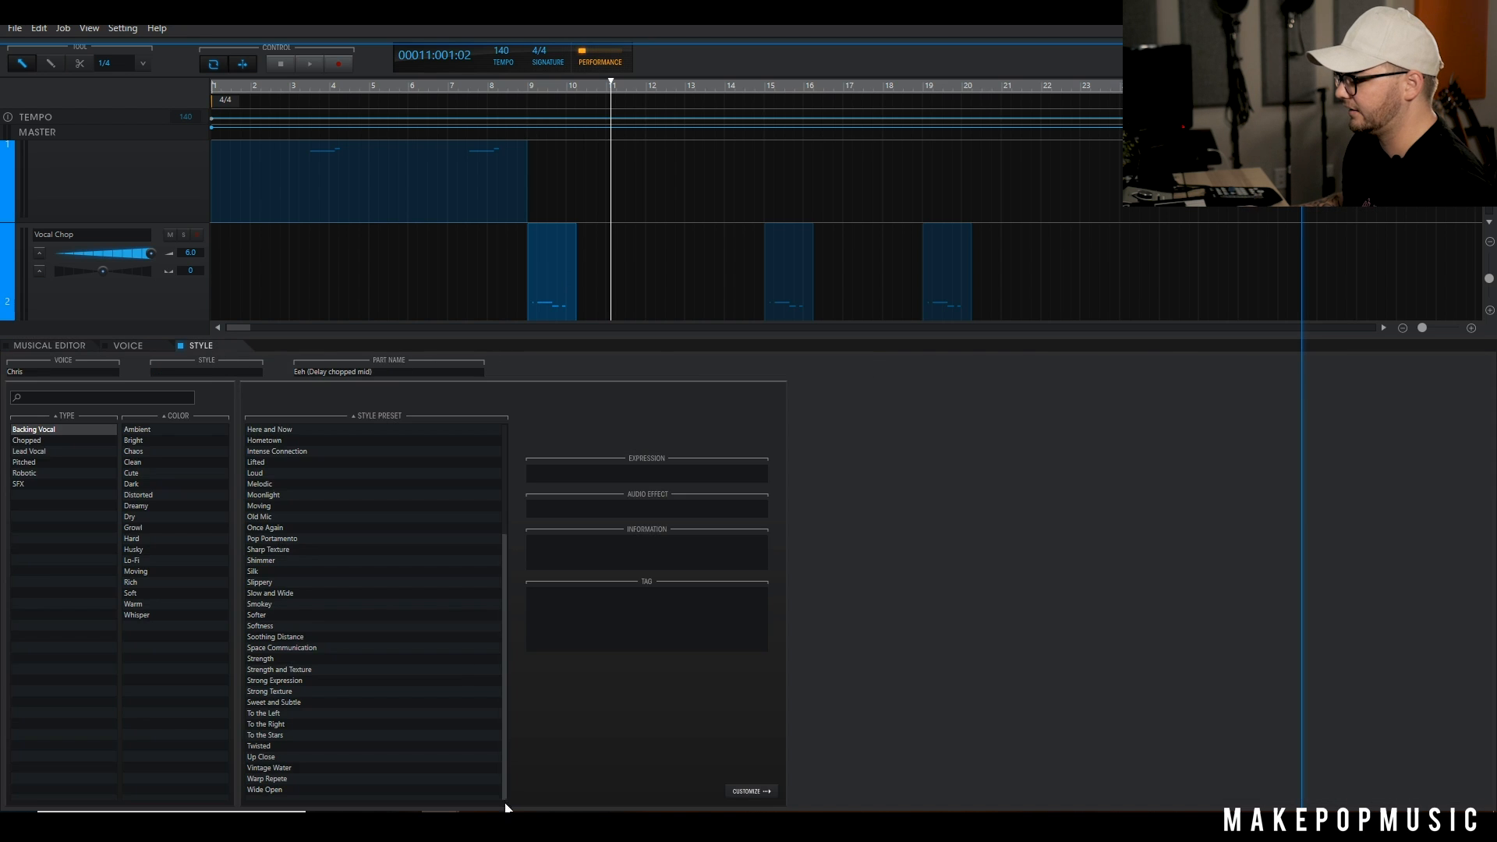
pyautogui.click(745, 791)
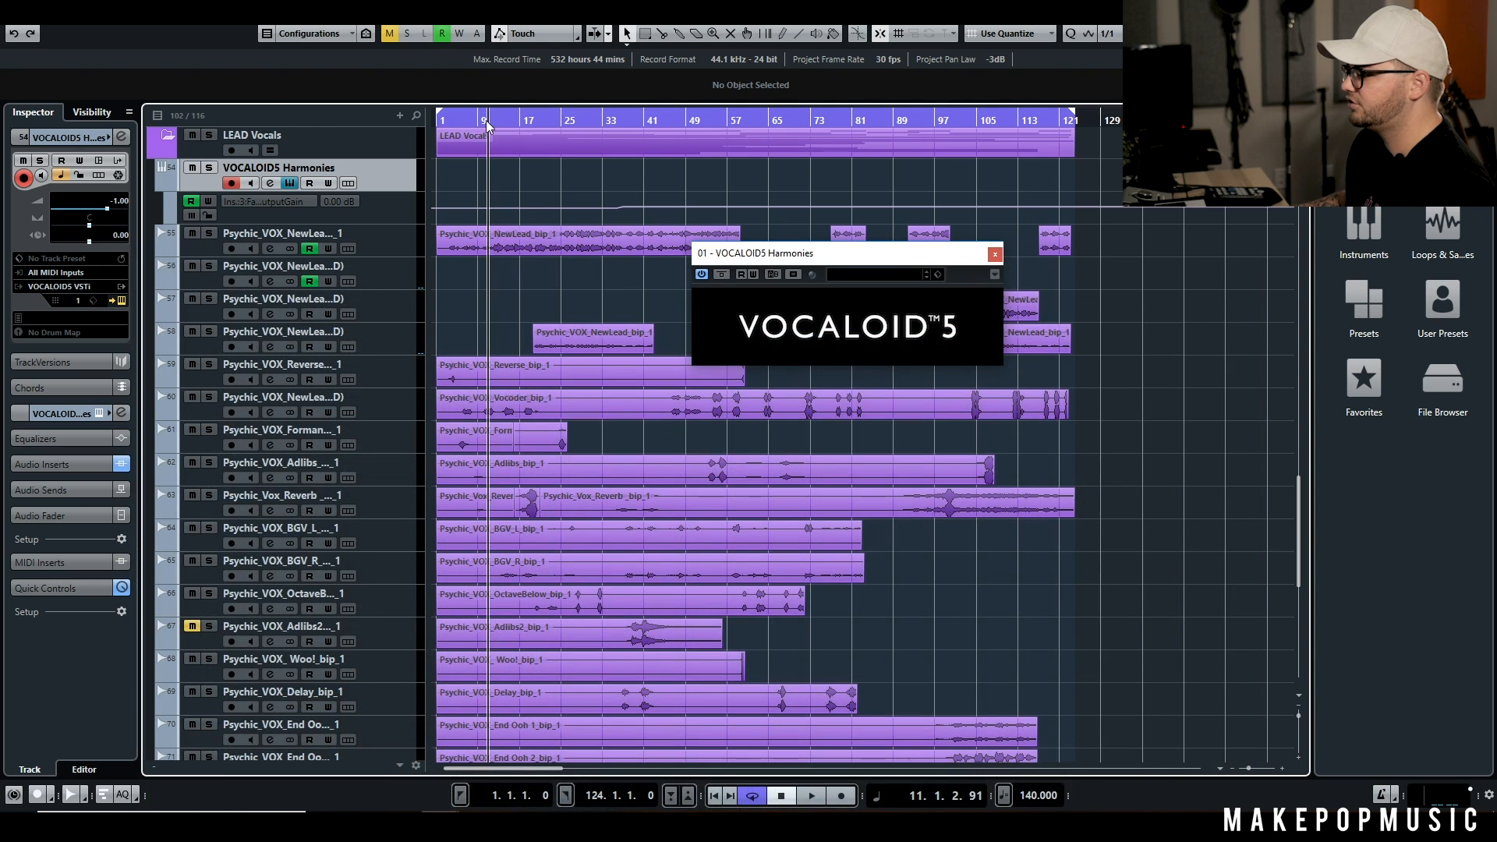
# Step: Play the song from about bar 8 to hear the vocal chop in context, and reopen the VOCALOID editor
pyautogui.moveTo(486, 122); pyautogui.dragTo(473, 120)
pyautogui.press('space')
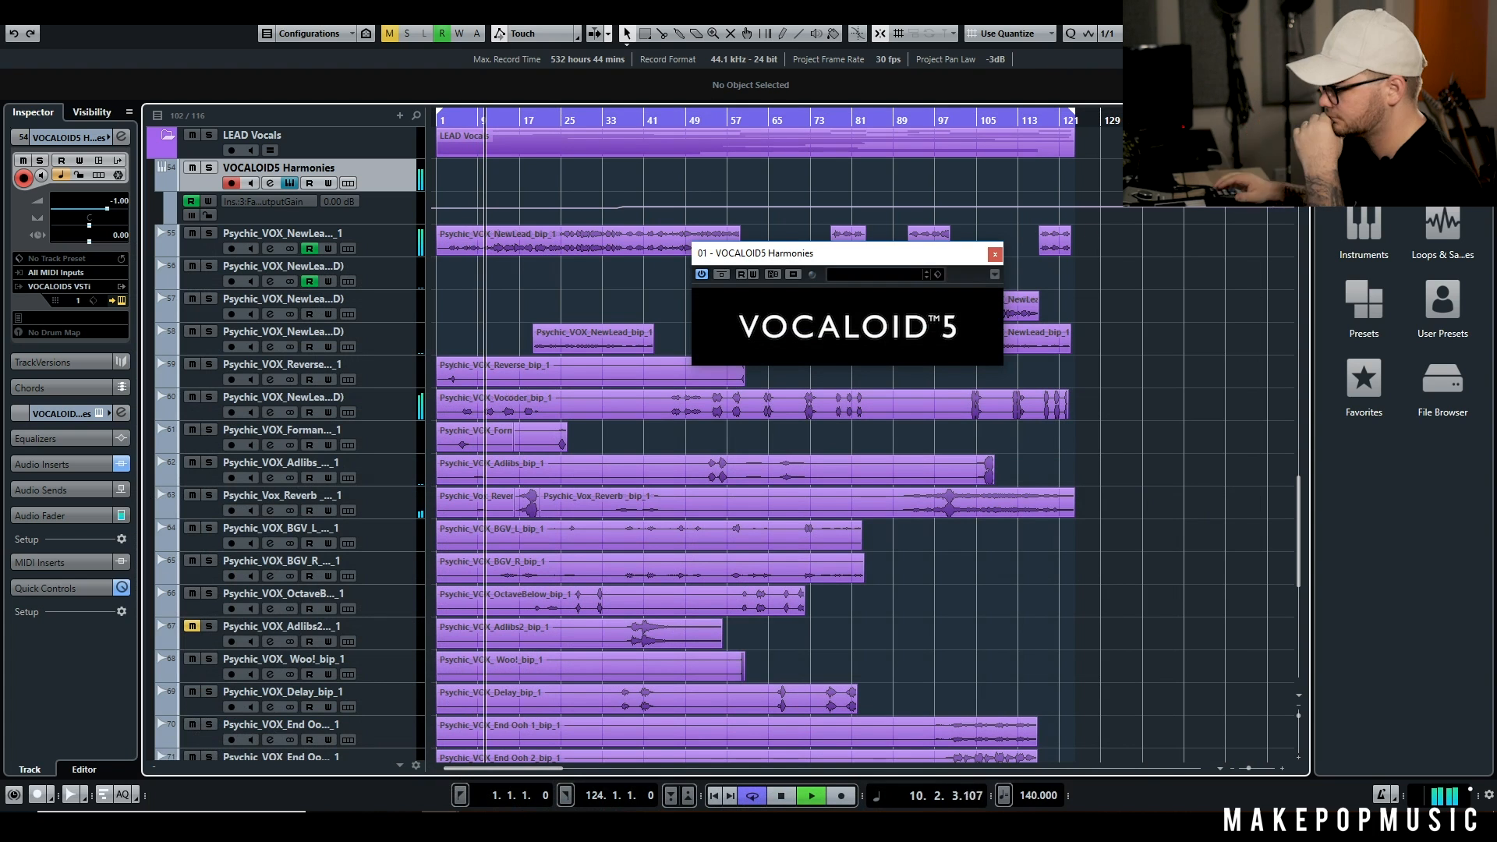
pyautogui.click(291, 181)
pyautogui.click(292, 182)
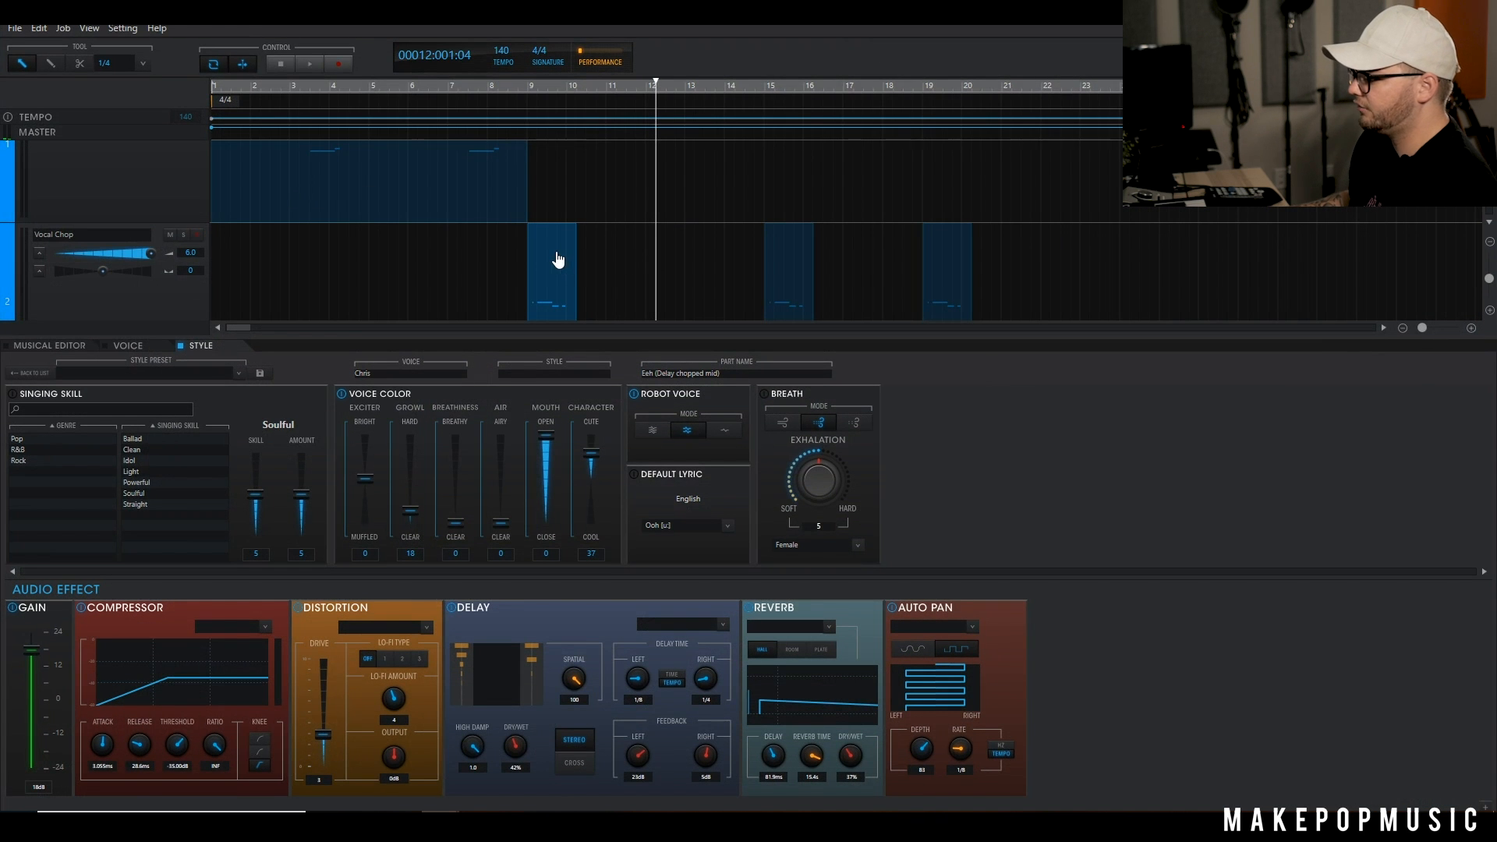
# Step: Open the Vocal Chop part at bar 9 and raise its third and fourth notes so the melody steps upward
pyautogui.doubleClick(546, 312)
pyautogui.press('space')
pyautogui.click(685, 493)
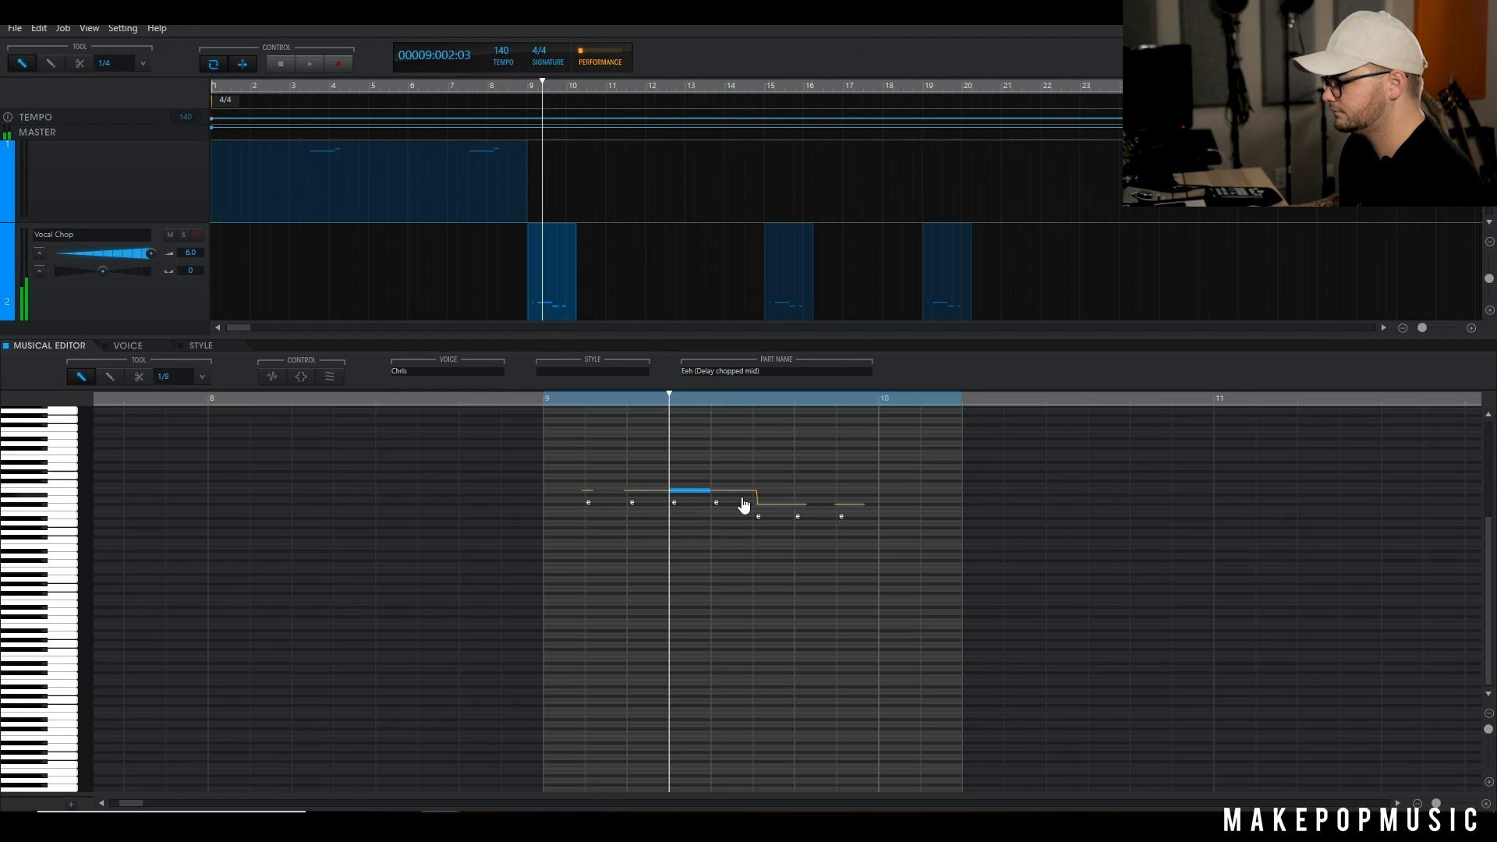
pyautogui.press('Up')
pyautogui.press('Up')
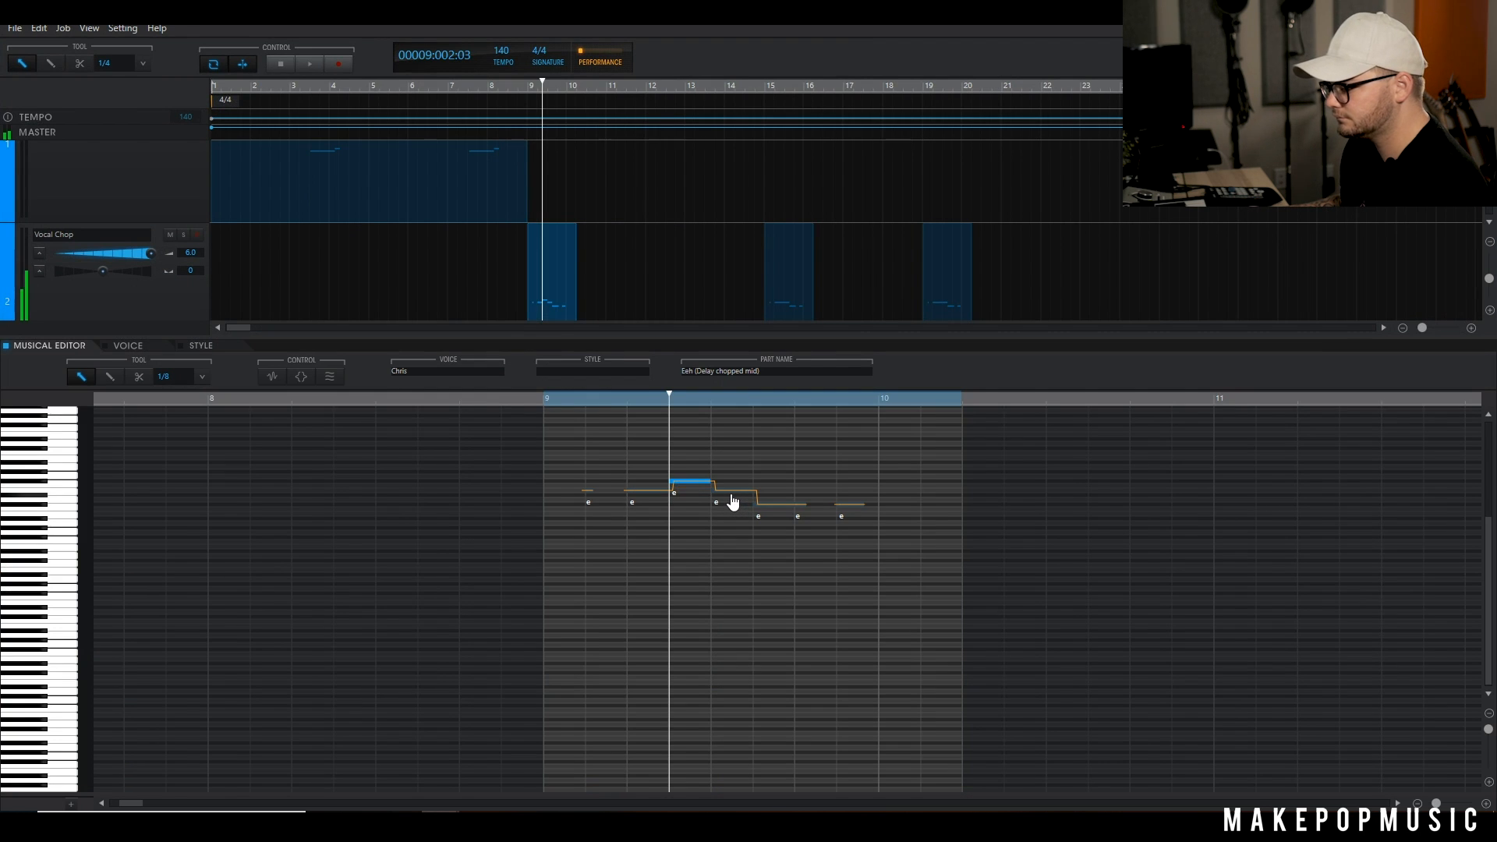
pyautogui.click(769, 491)
pyautogui.press('Up')
pyautogui.press('Up')
pyautogui.press('Up')
pyautogui.press('Up')
# Step: Raise the fifth note of the chop above the fourth, trying several pitches by ear
pyautogui.click(782, 504)
pyautogui.press('Up')
pyautogui.press('Up')
pyautogui.press('Up')
pyautogui.press('Up')
pyautogui.press('Up')
pyautogui.press('Up')
pyautogui.press('Up')
pyautogui.press('Up')
pyautogui.press('Up')
pyautogui.press('Up')
pyautogui.press('Up')
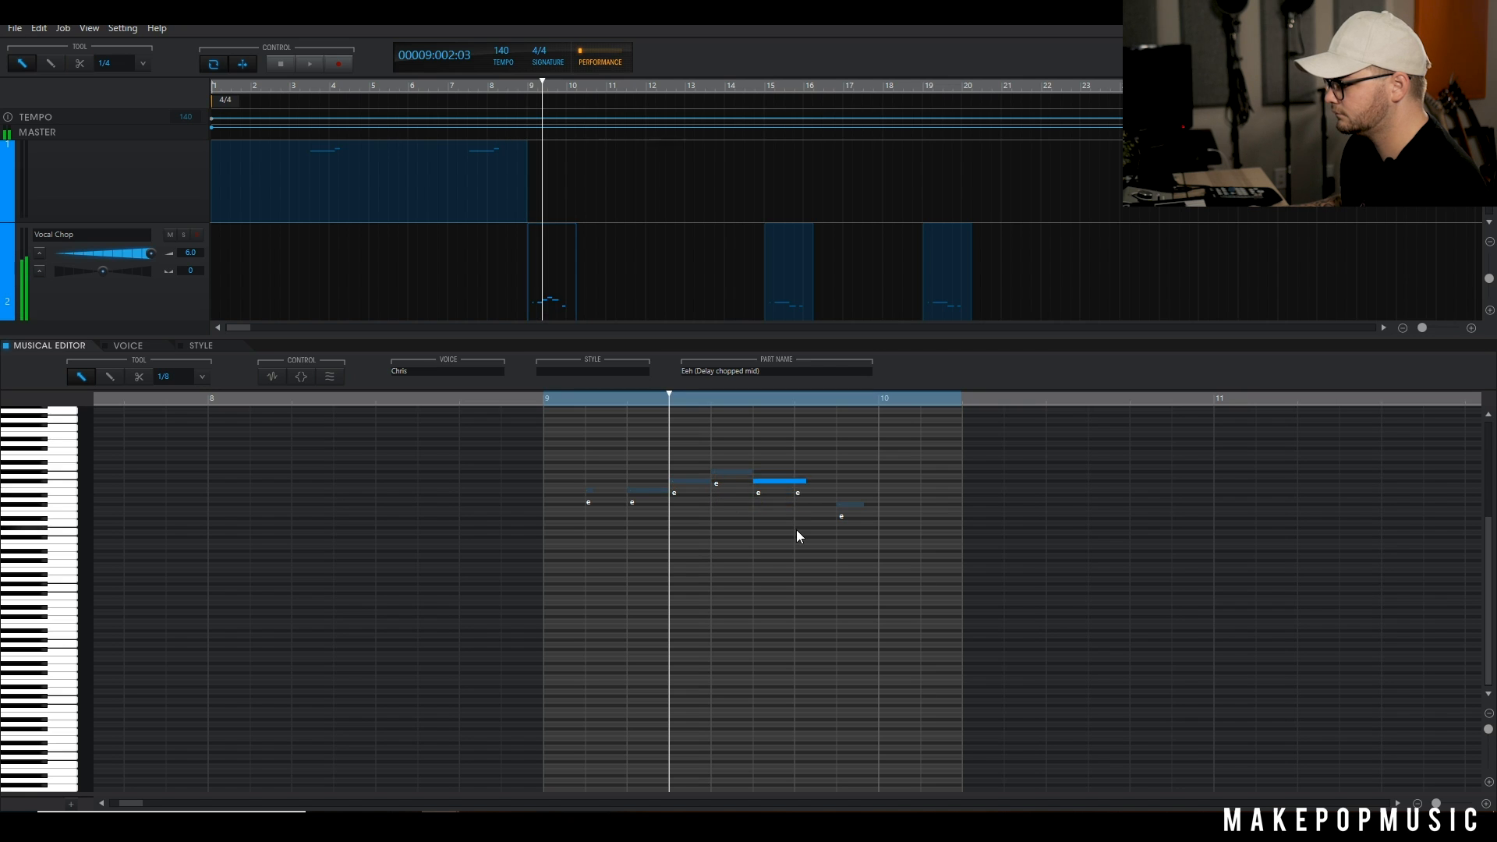
pyautogui.press('Down')
pyautogui.press('Down')
pyautogui.press('Down')
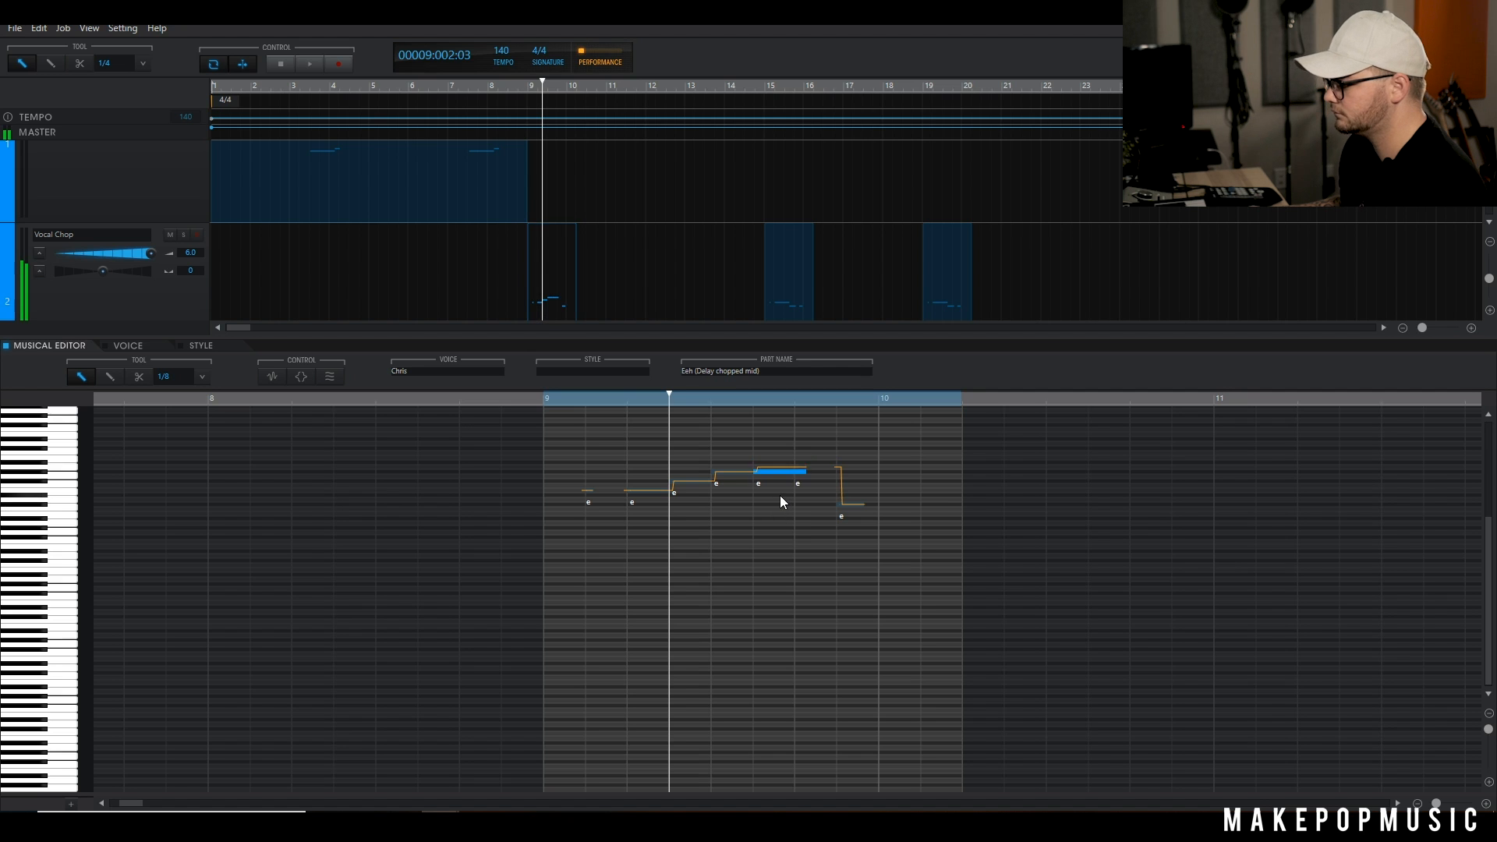
pyautogui.press('Up')
pyautogui.press('Up')
pyautogui.press('Up')
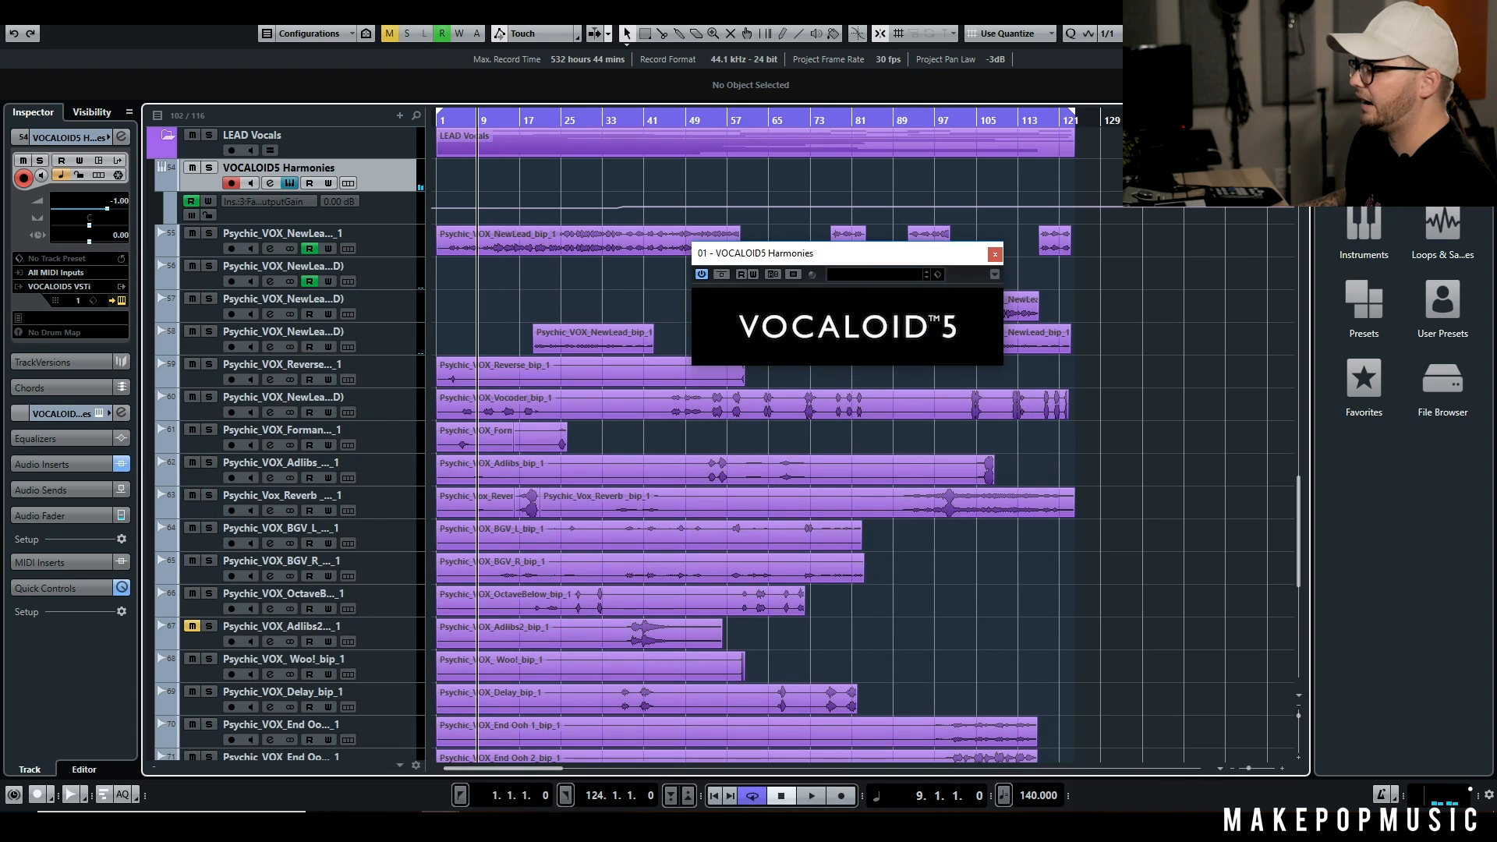
# Step: Play the song from bar 6 through bar 10 to hear the new chop melody, and reopen the VOCALOID editor
pyautogui.press('space')
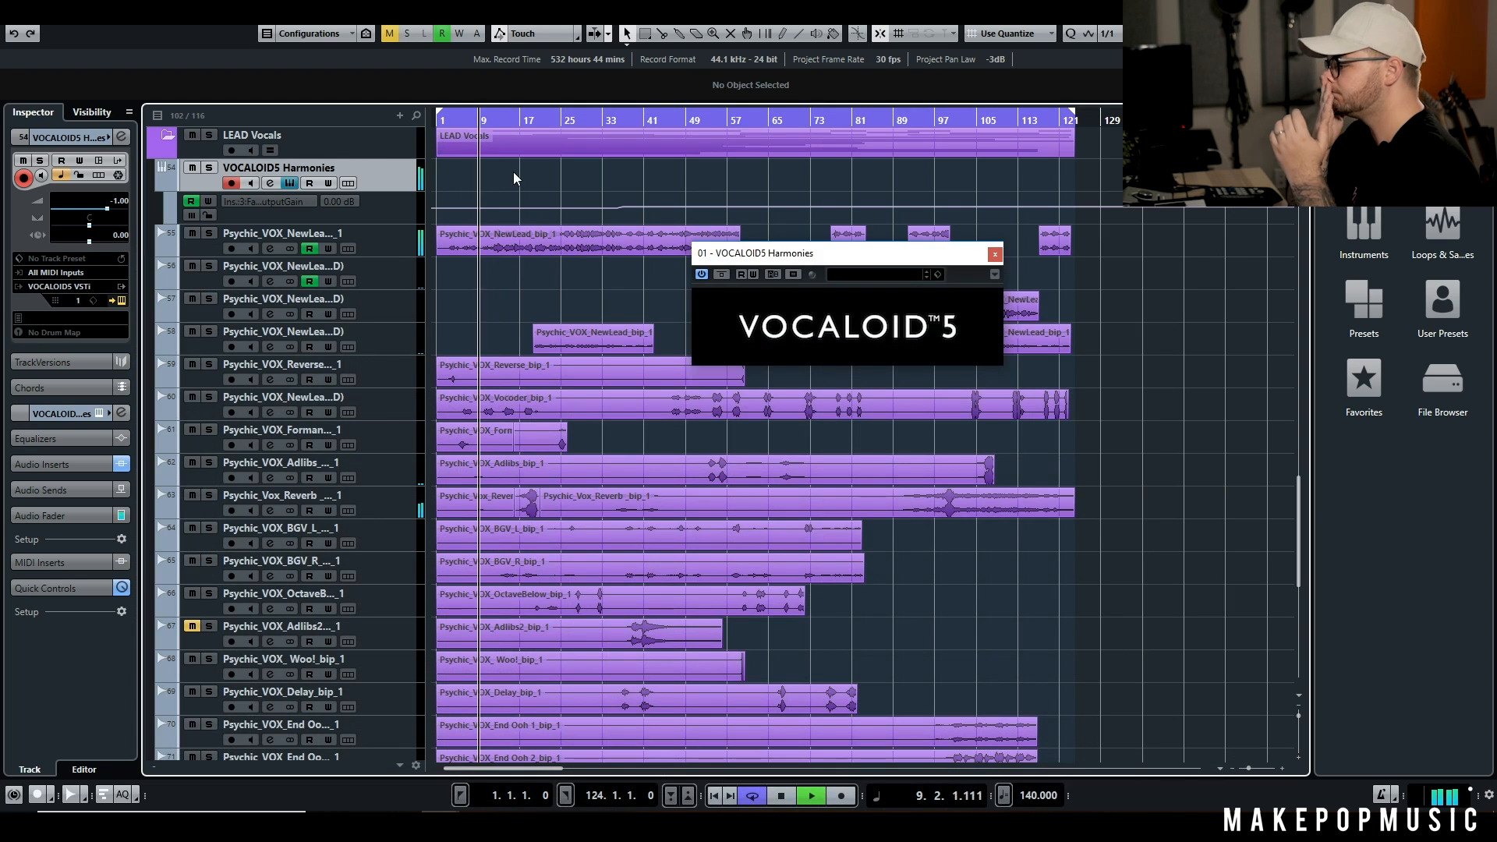
pyautogui.click(460, 119)
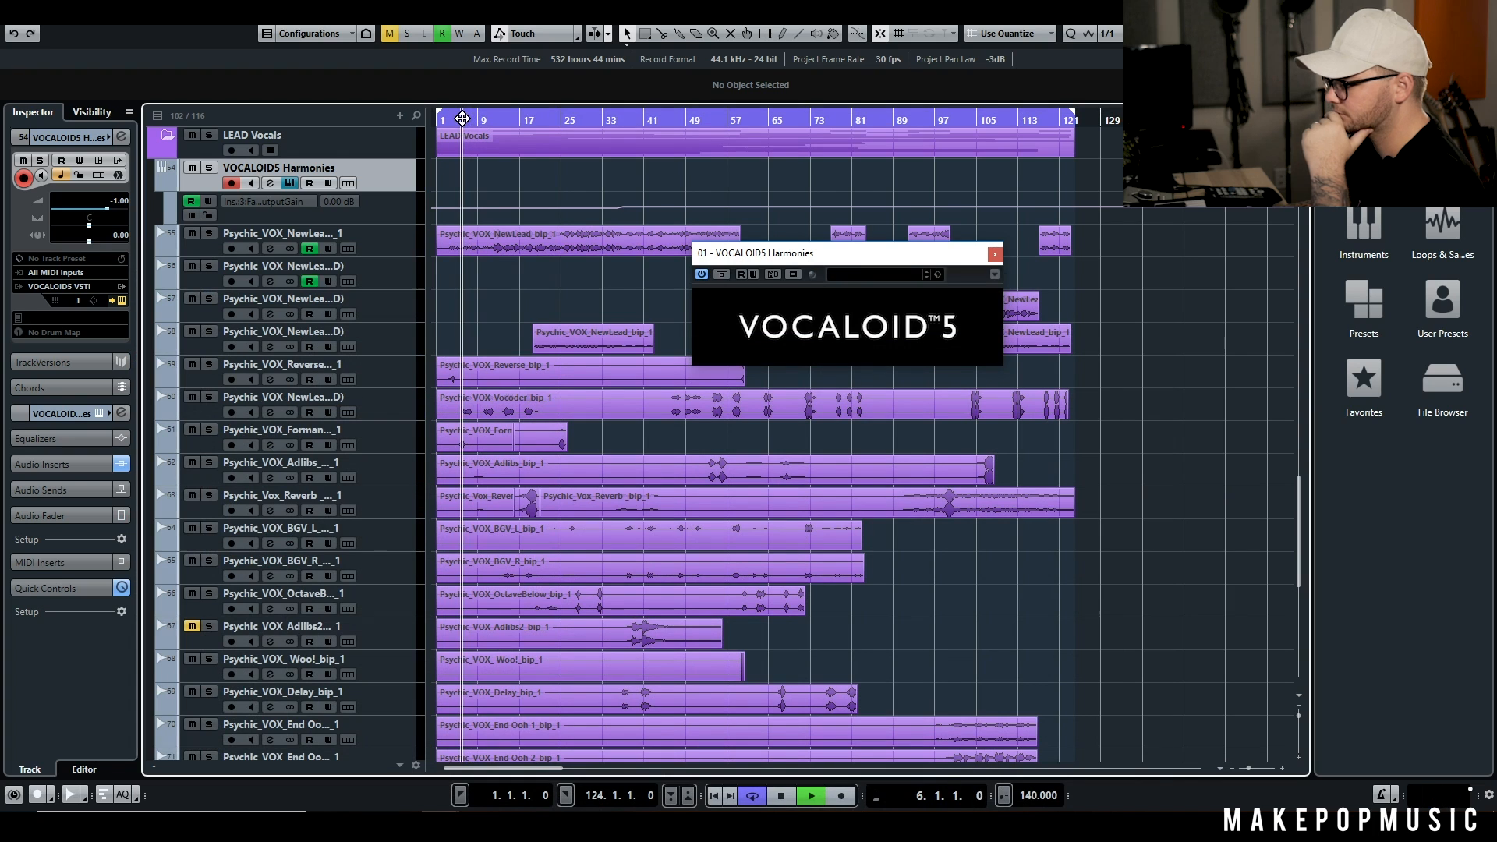
pyautogui.click(297, 186)
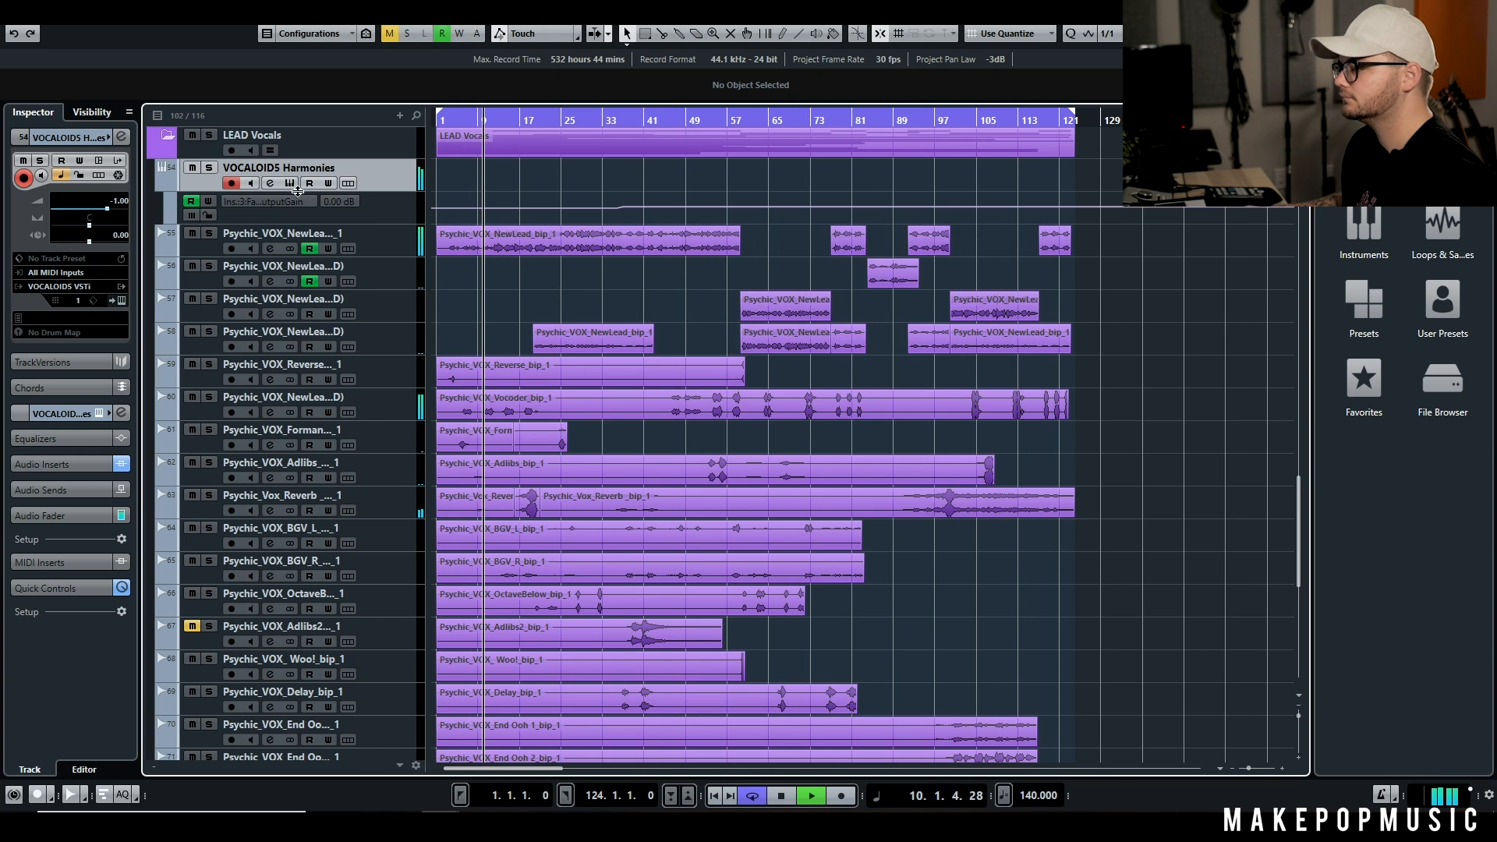
pyautogui.press('space')
pyautogui.click(283, 184)
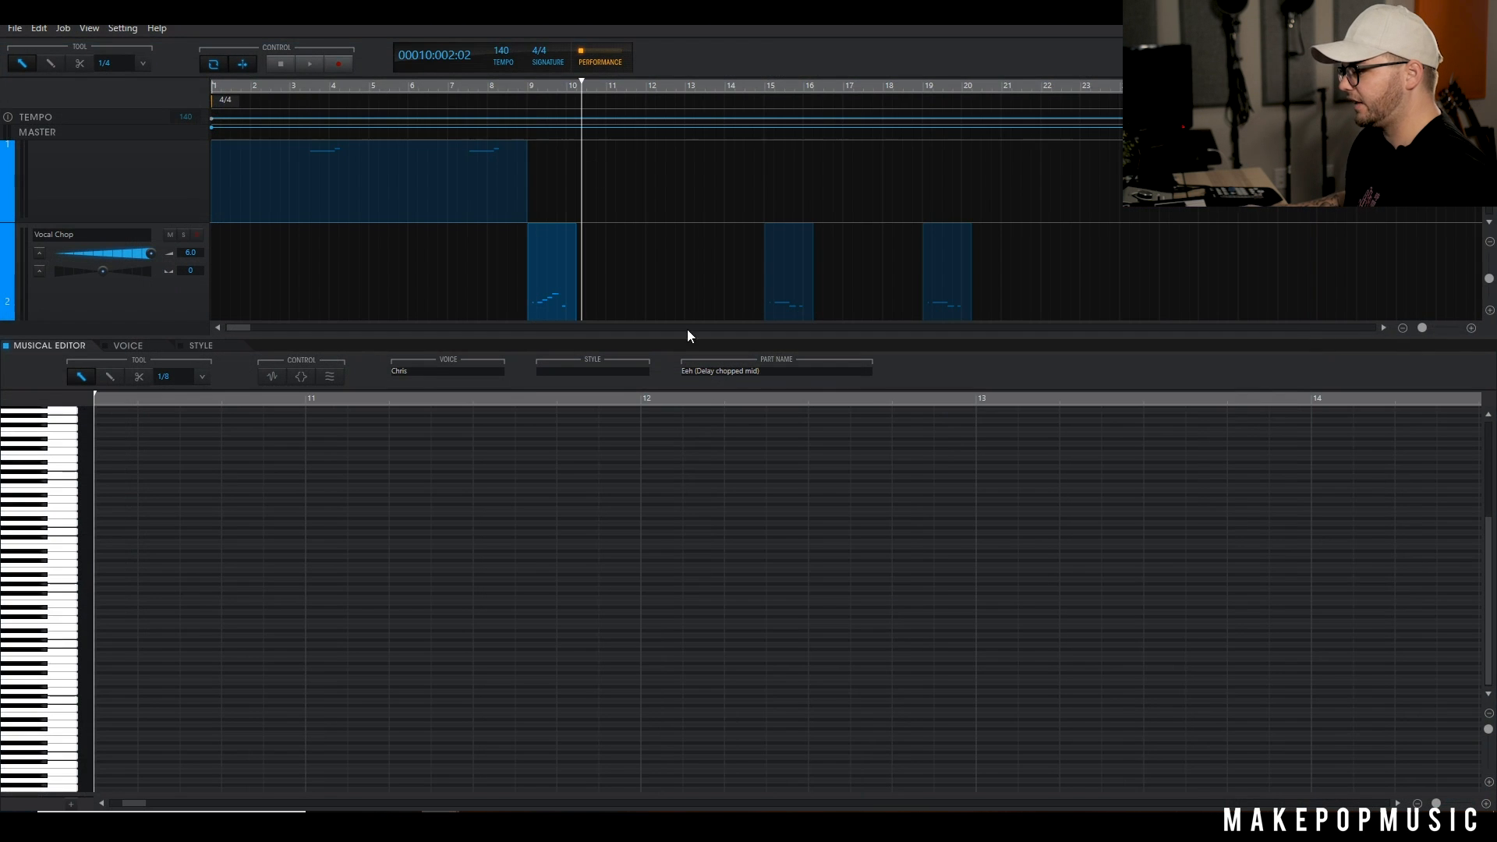
# Step: Enter the lyrics "i can see it coming" starting on the first note of the Vocal Chop part at bar 9
pyautogui.click(558, 261)
pyautogui.hscroll(1, 675, 499)
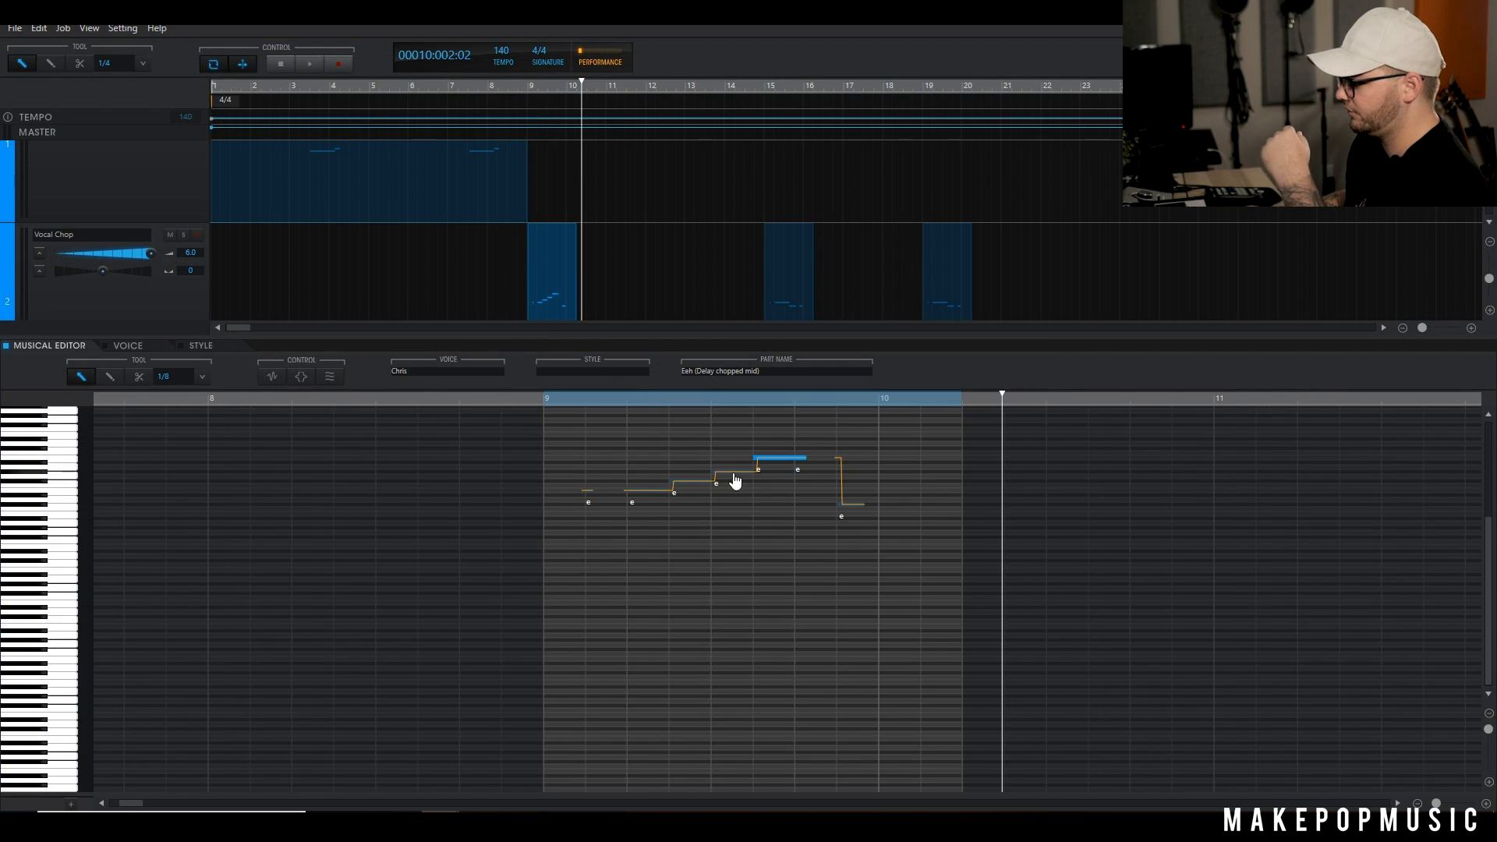
pyautogui.doubleClick(600, 496)
pyautogui.write('i can s')
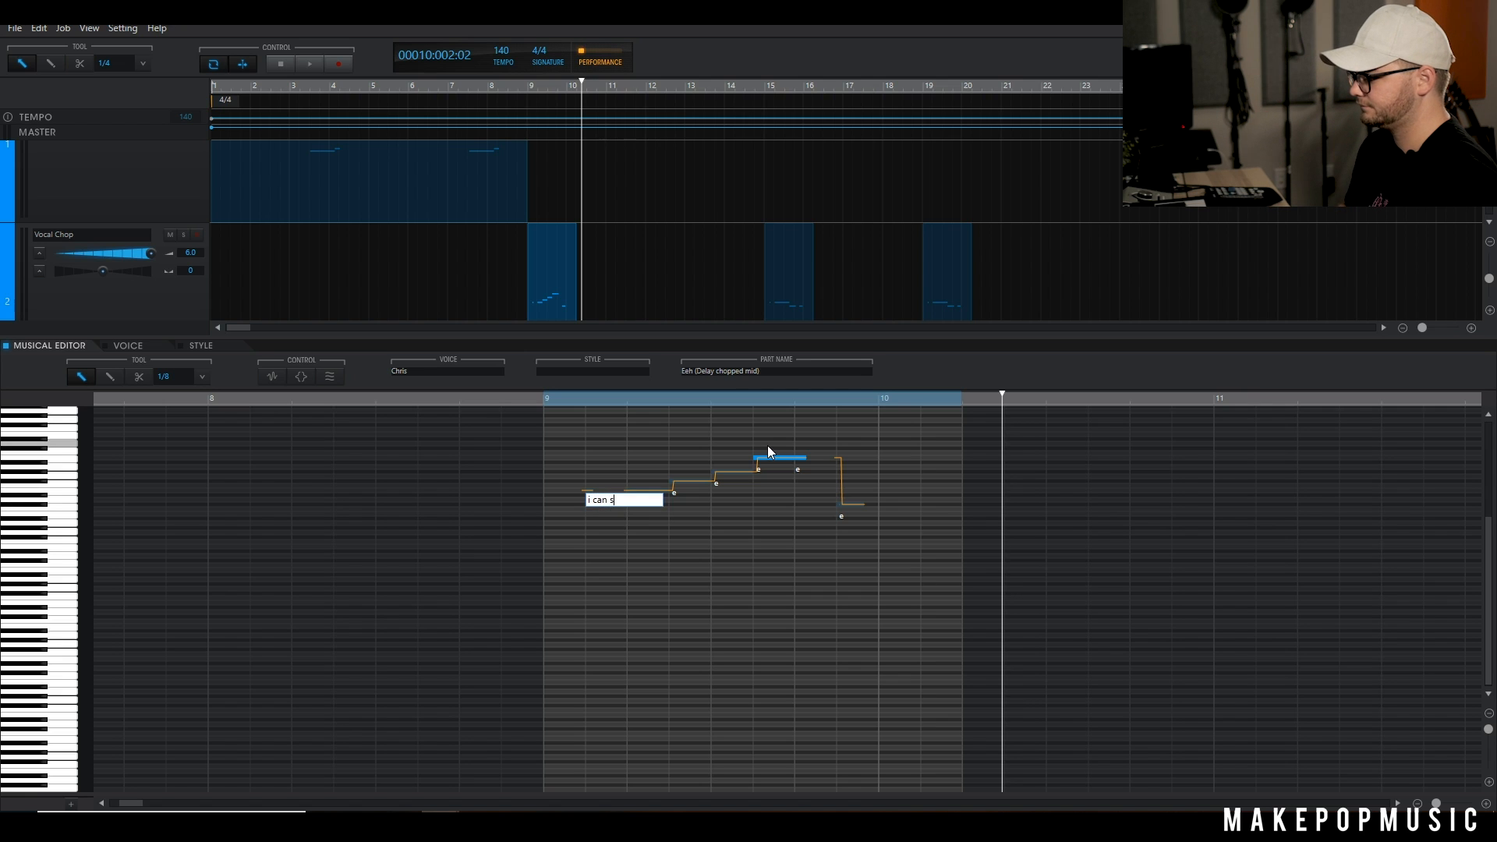
pyautogui.write('ee it co-')
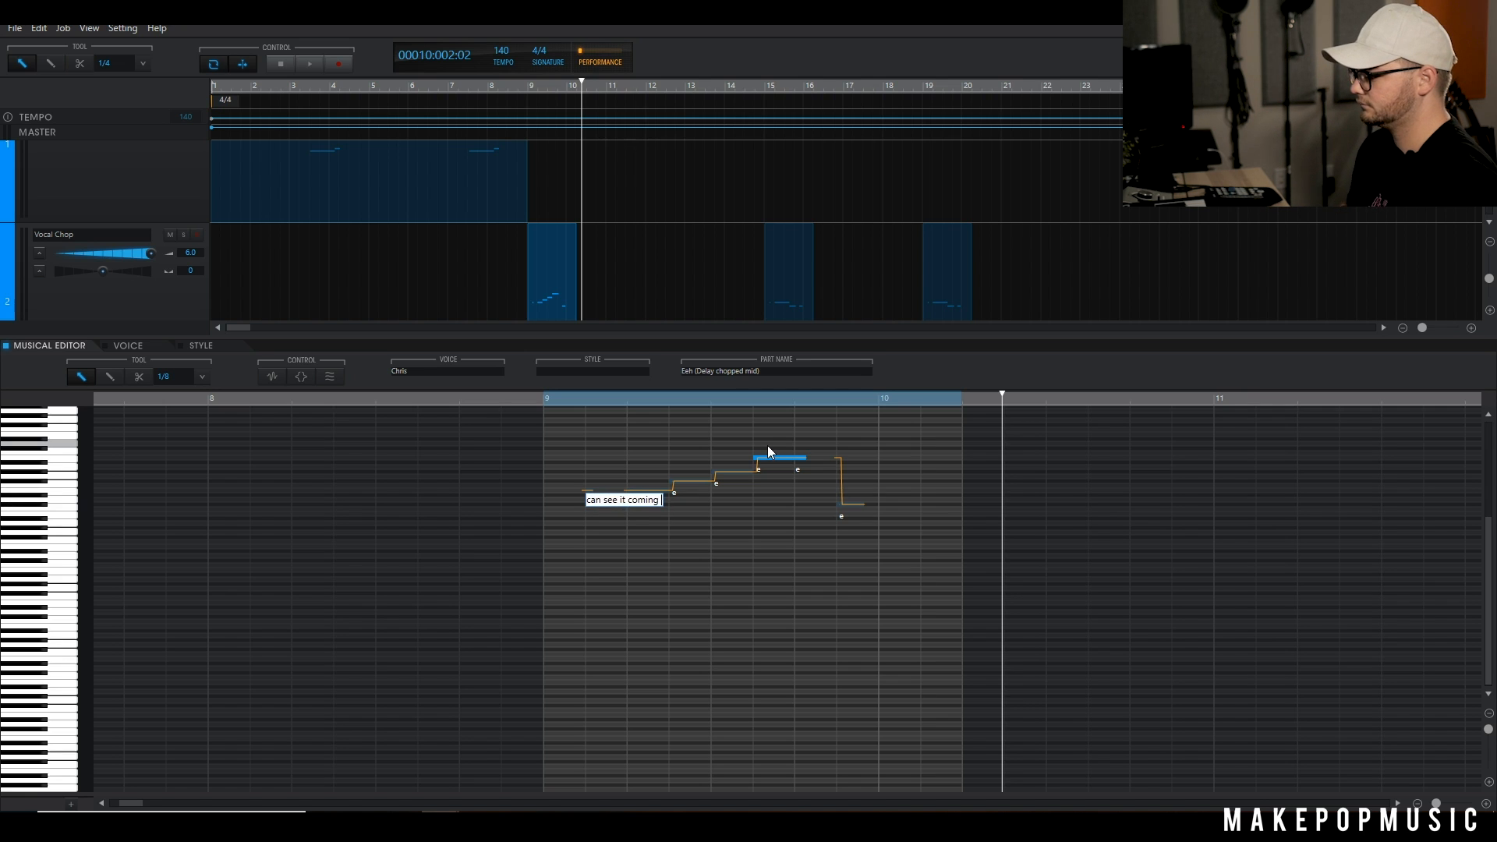
pyautogui.press('Return')
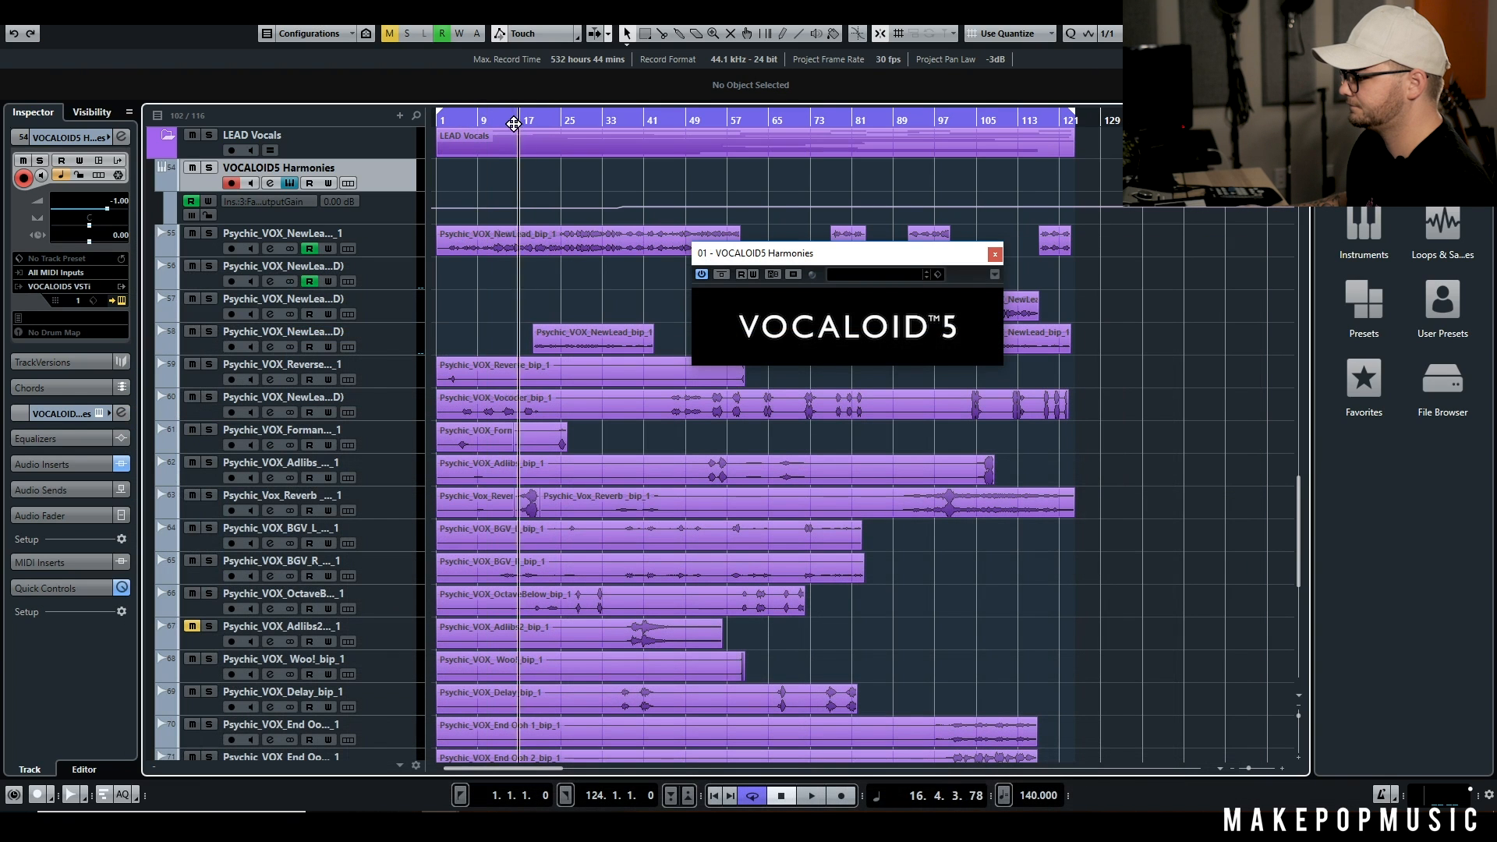
# Step: Play the song from about bar 8 to hear the chop with its lyrics, and open the lead vocal clip's waveform
pyautogui.click(475, 120)
pyautogui.press('space')
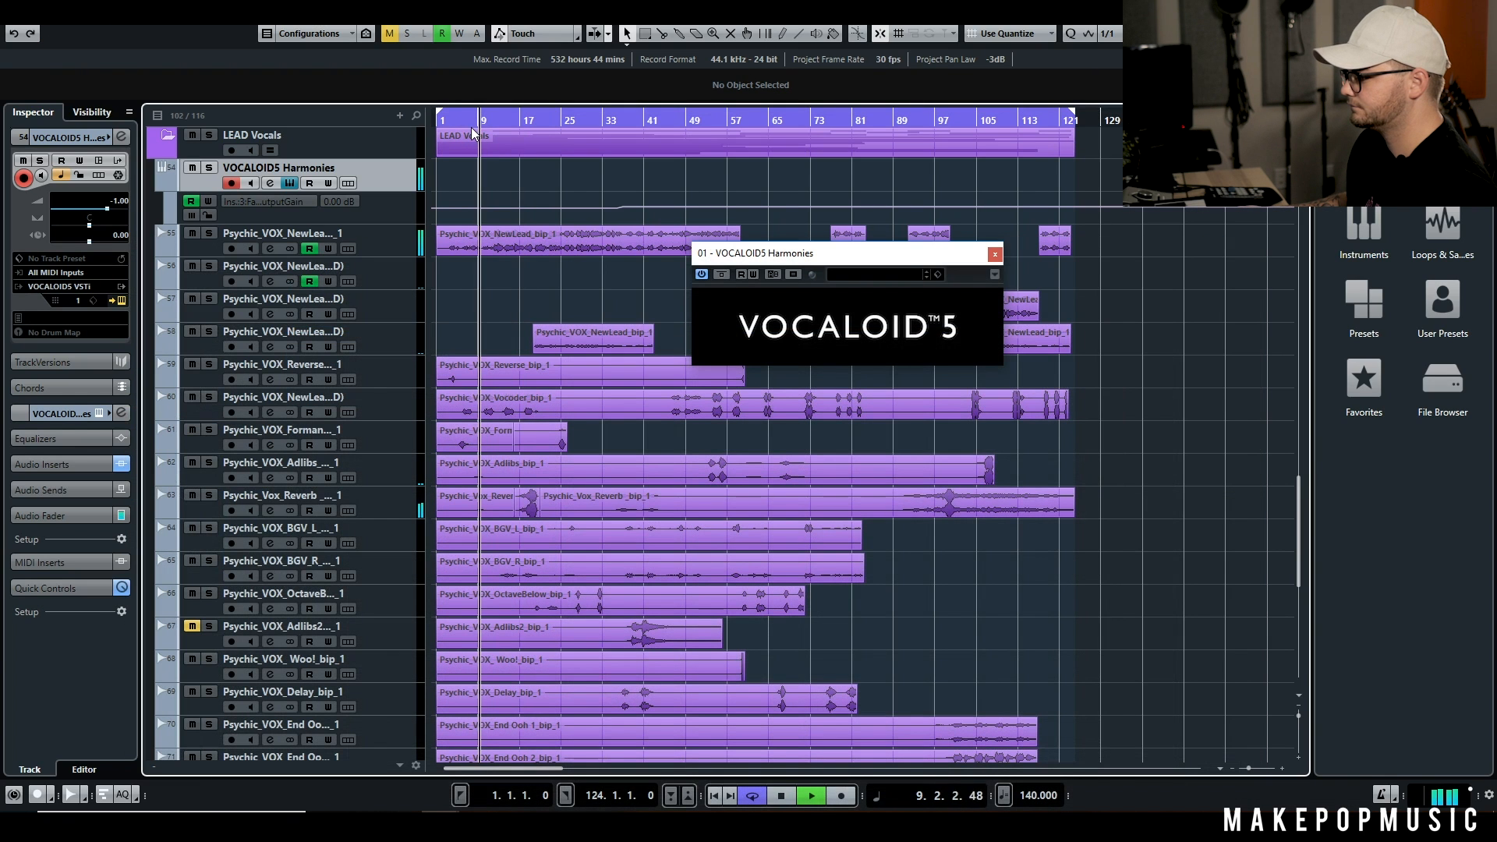
pyautogui.press('space')
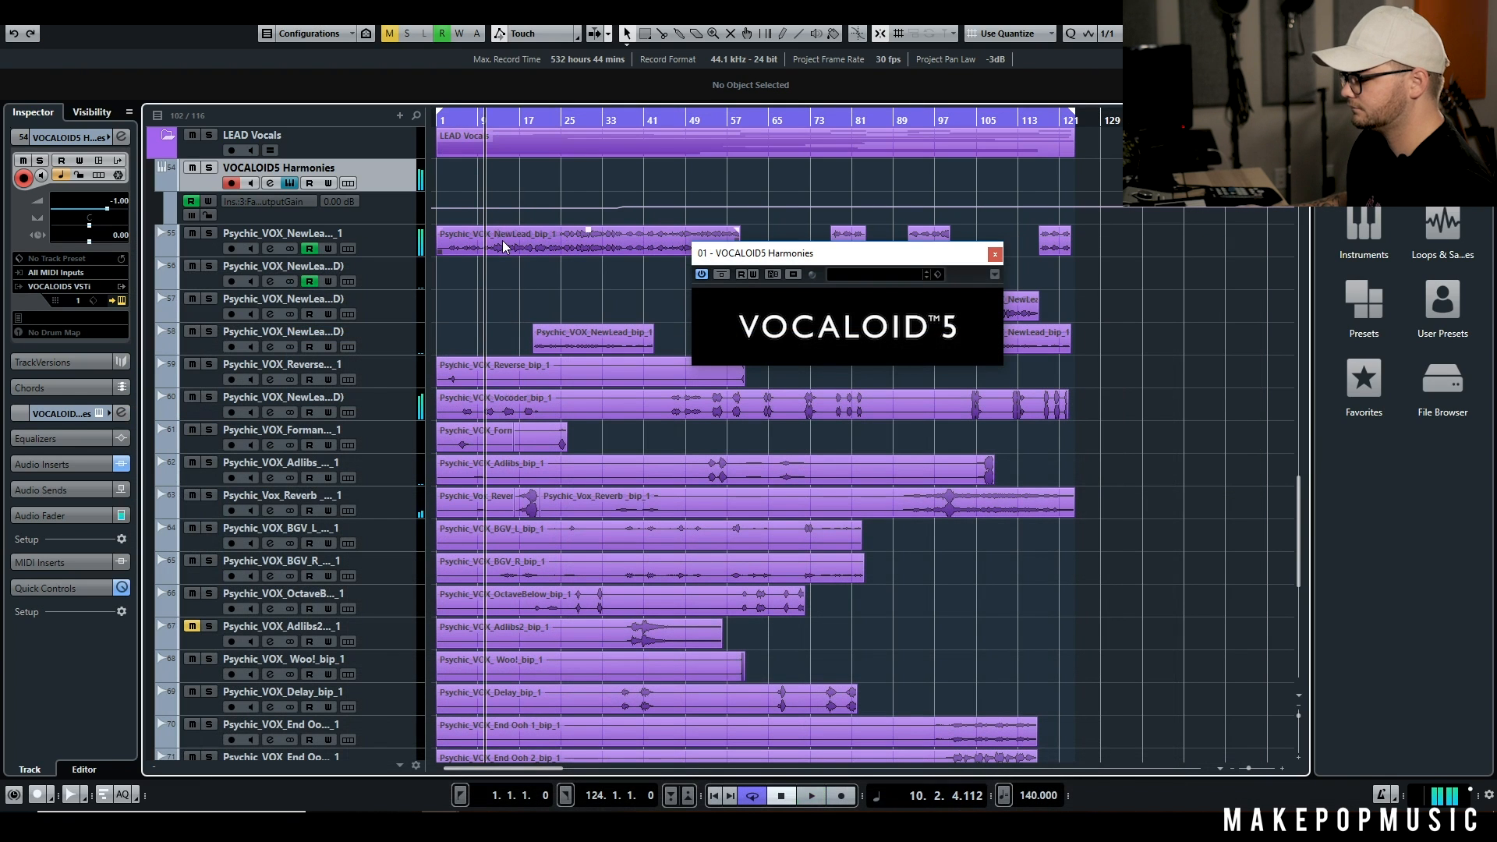
pyautogui.doubleClick(502, 240)
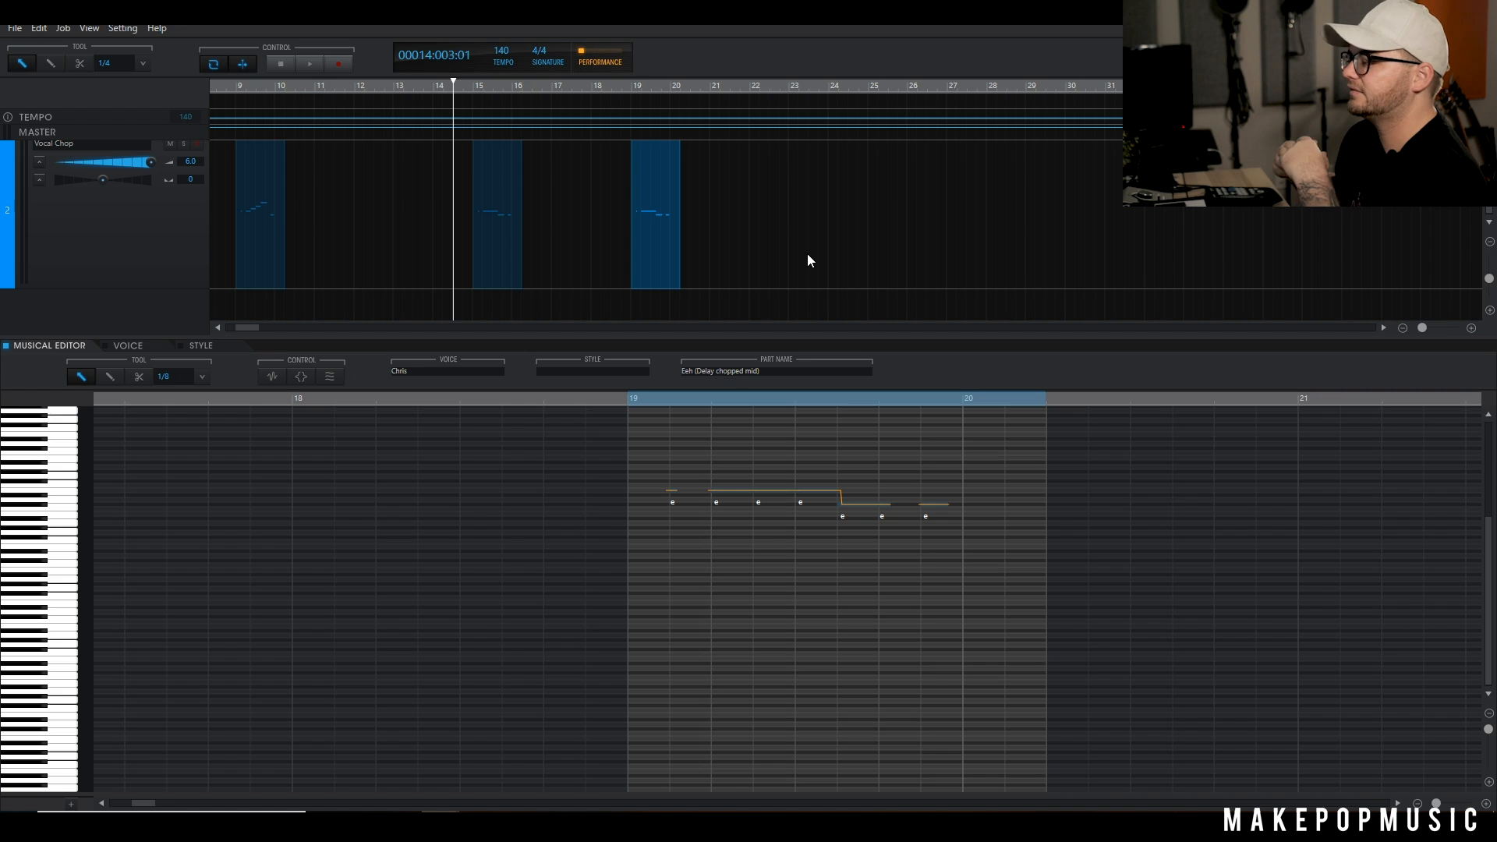
# Step: Add a new VOCALOID track below the Vocal Chop track
pyautogui.doubleClick(106, 310)
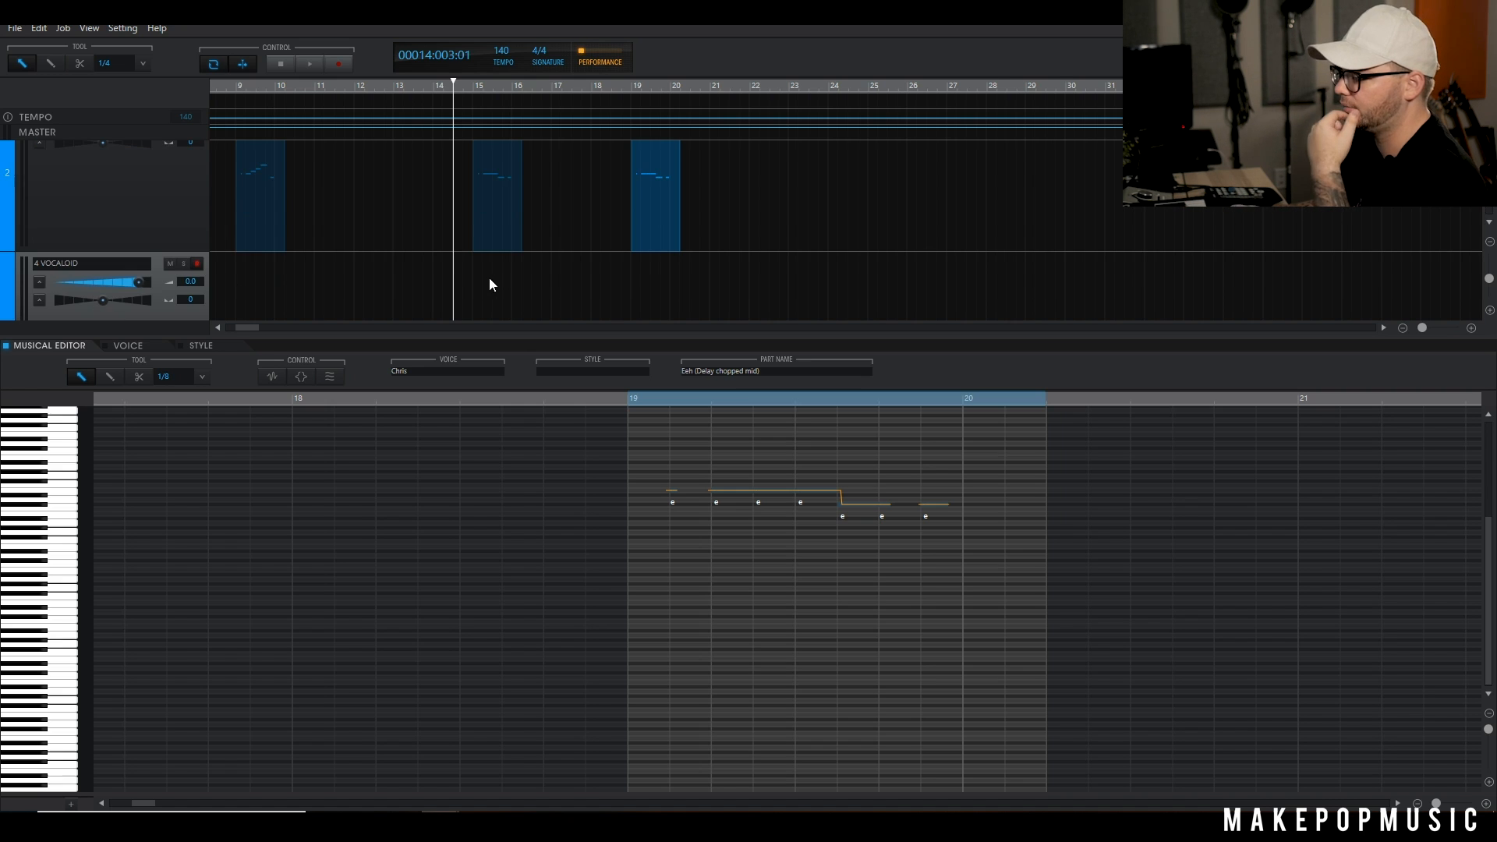
pyautogui.scroll(3, 490, 274)
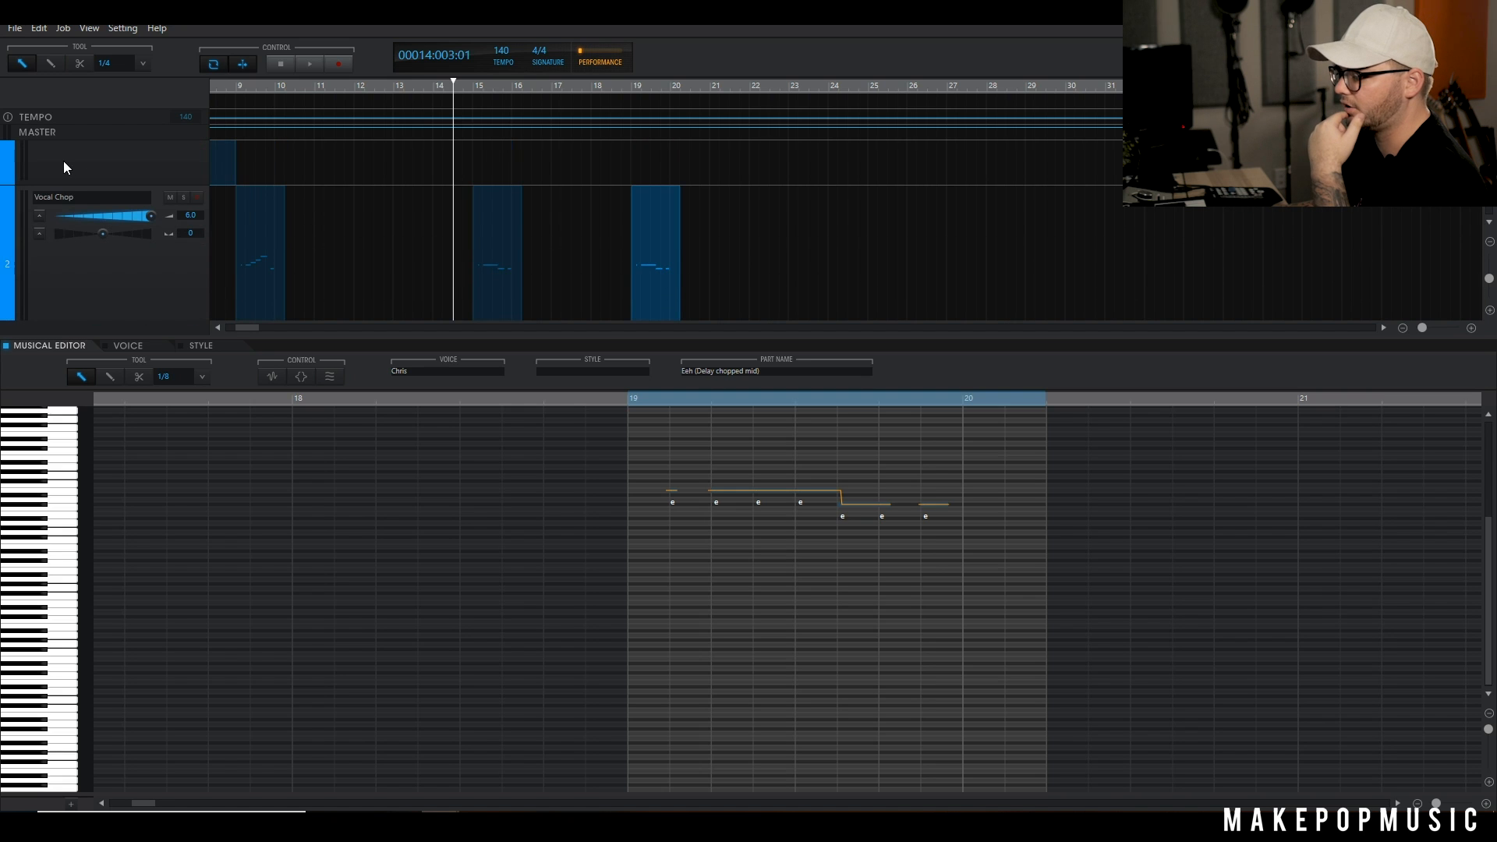
pyautogui.scroll(-3, 109, 167)
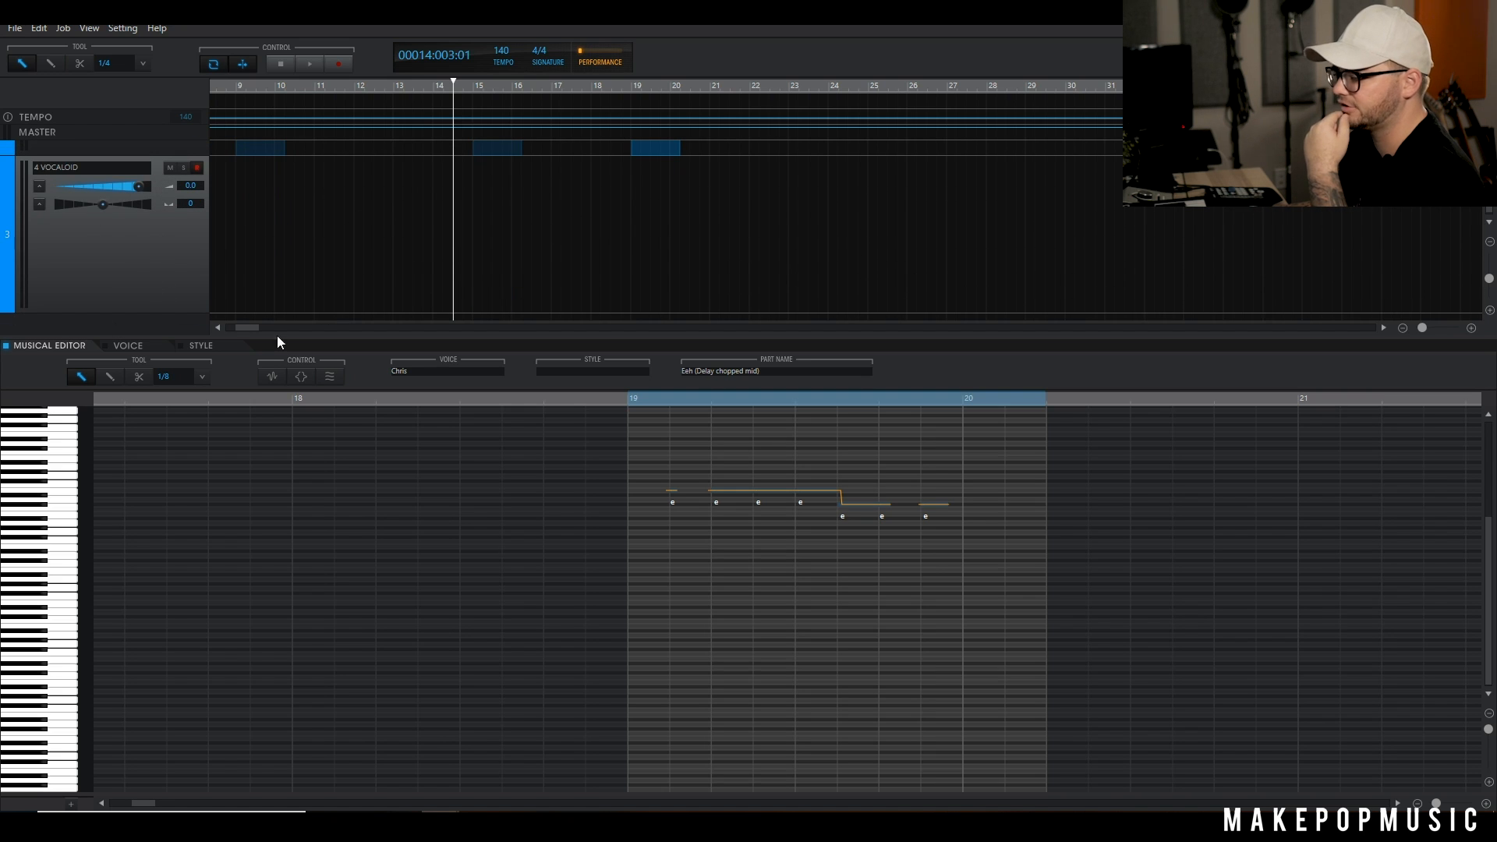
# Step: Review the voice and style options, filter the media library to the Adlib / Fake type, and preview the "No no" phrase
pyautogui.click(198, 346)
pyautogui.click(164, 347)
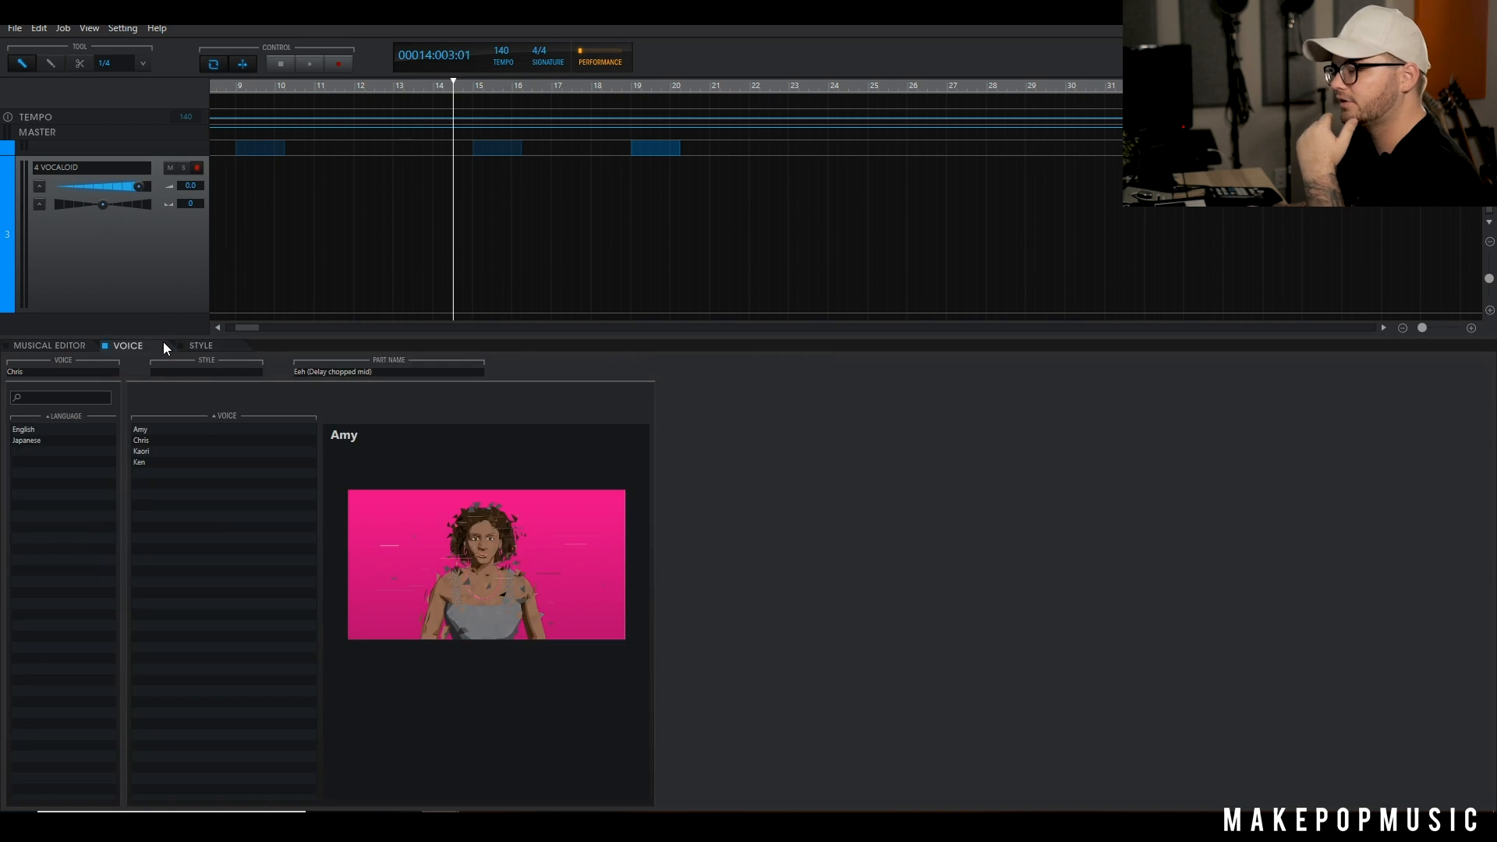
pyautogui.click(204, 346)
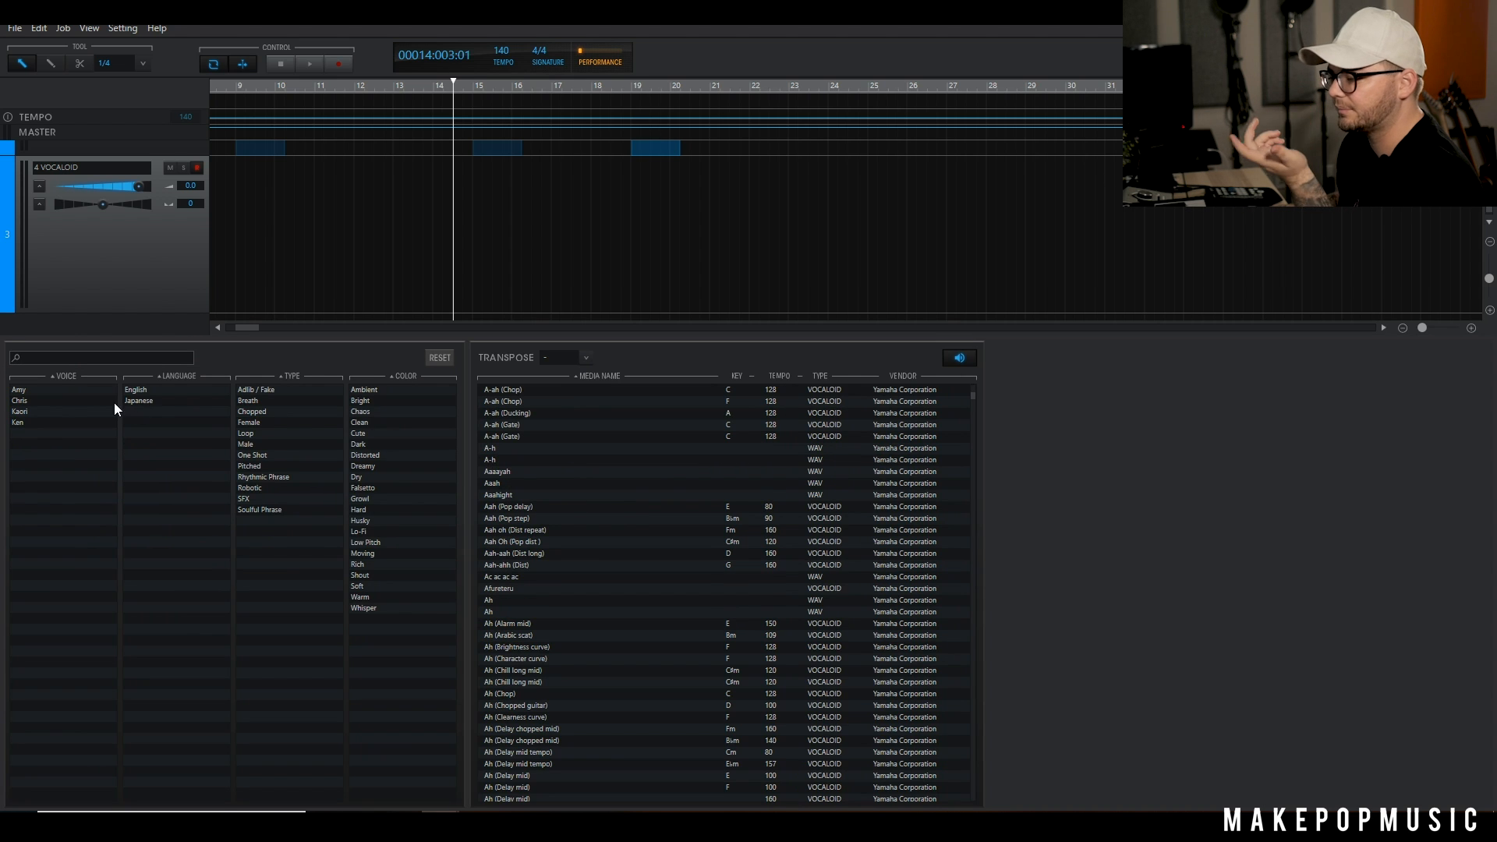
pyautogui.click(254, 390)
pyautogui.click(522, 518)
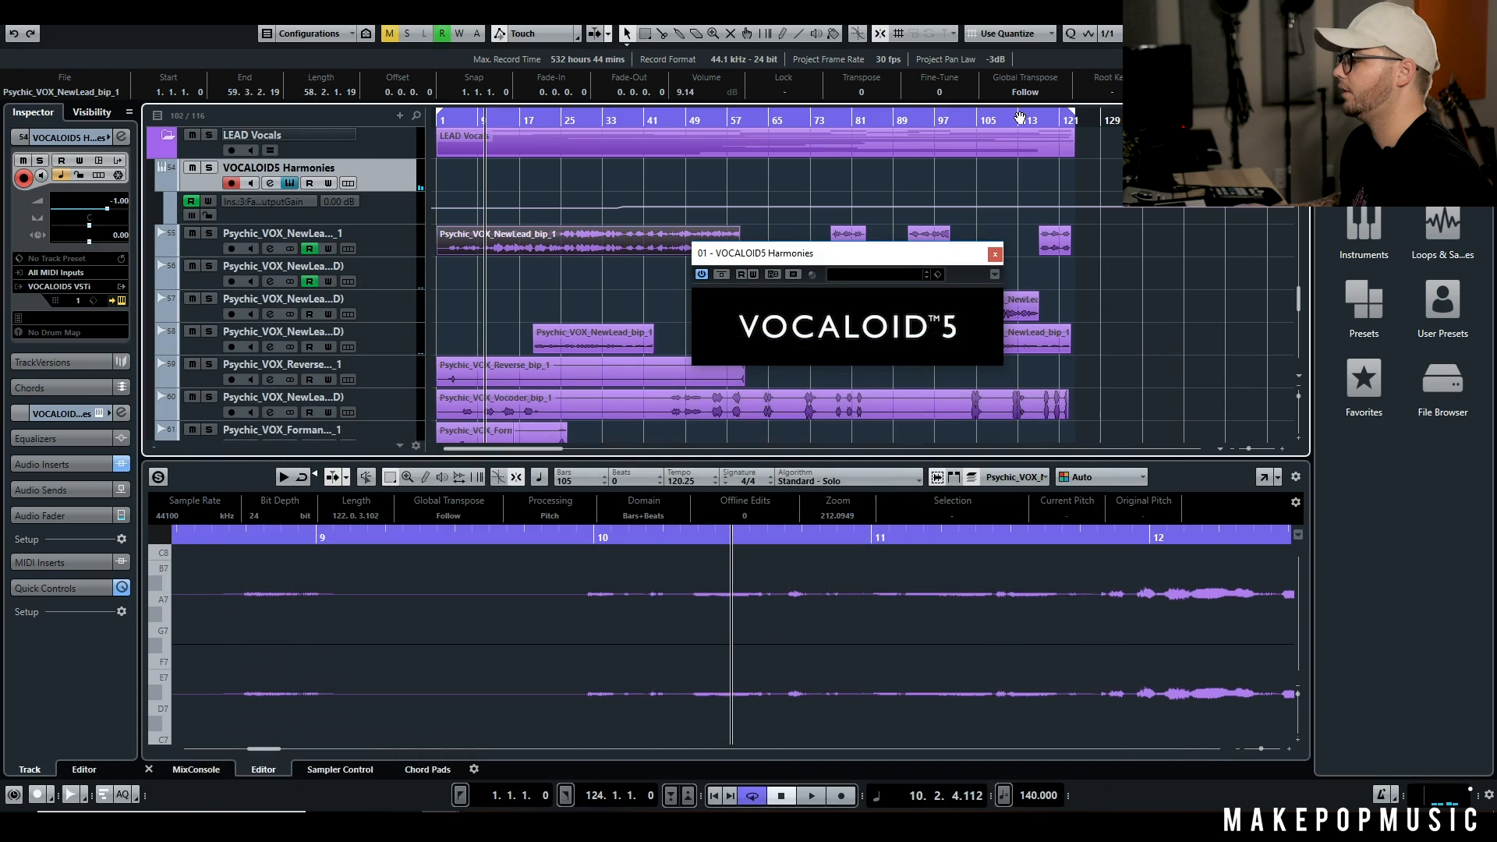
# Step: Play the song around bars 15 and 35 to find a spot for the ad-lib, stop near bar 37, and reopen the VOCALOID editor
pyautogui.press('space')
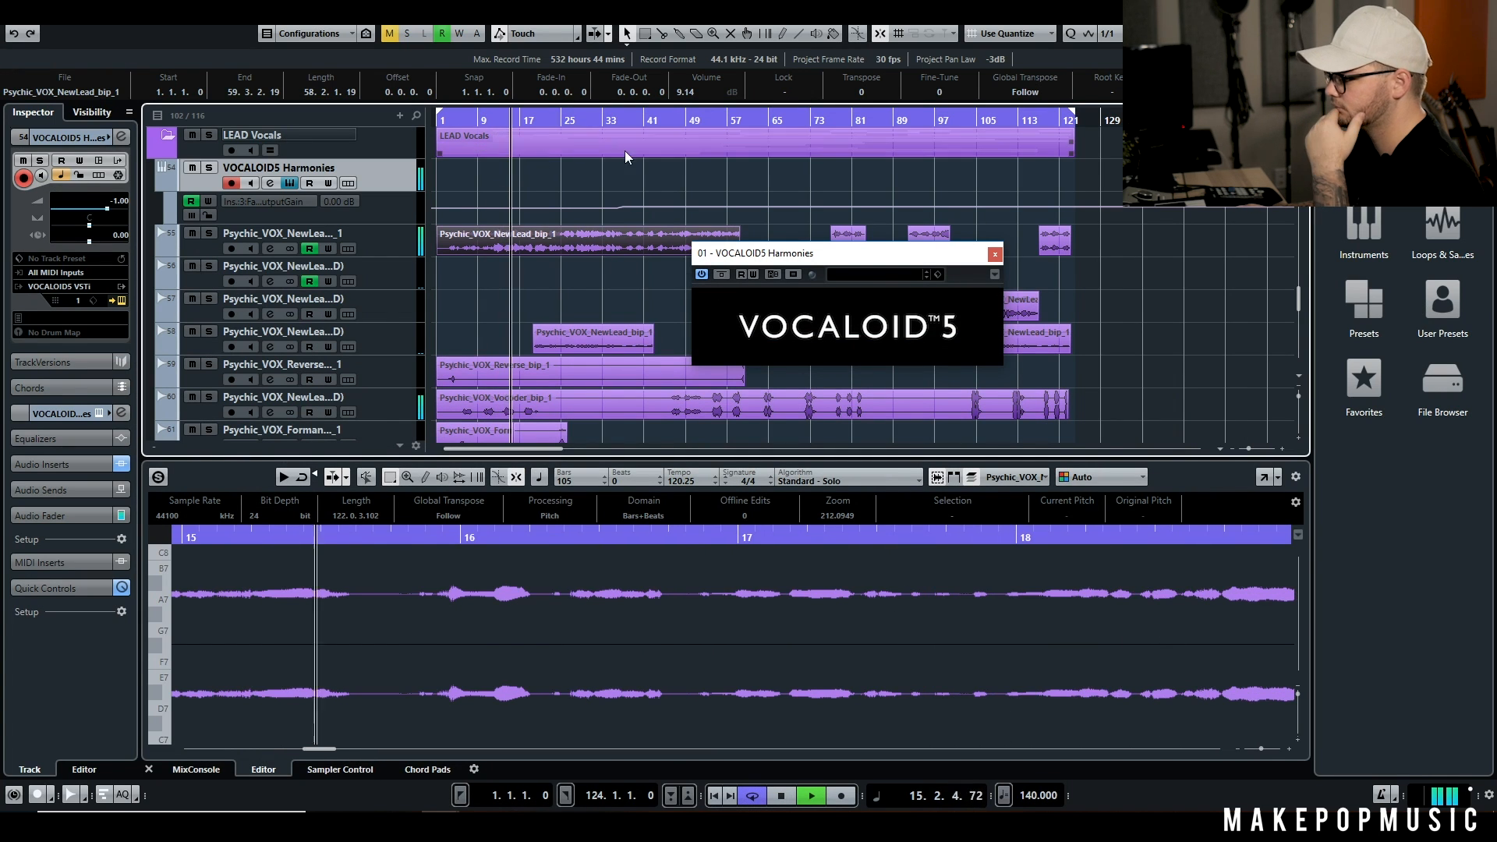
pyautogui.click(610, 117)
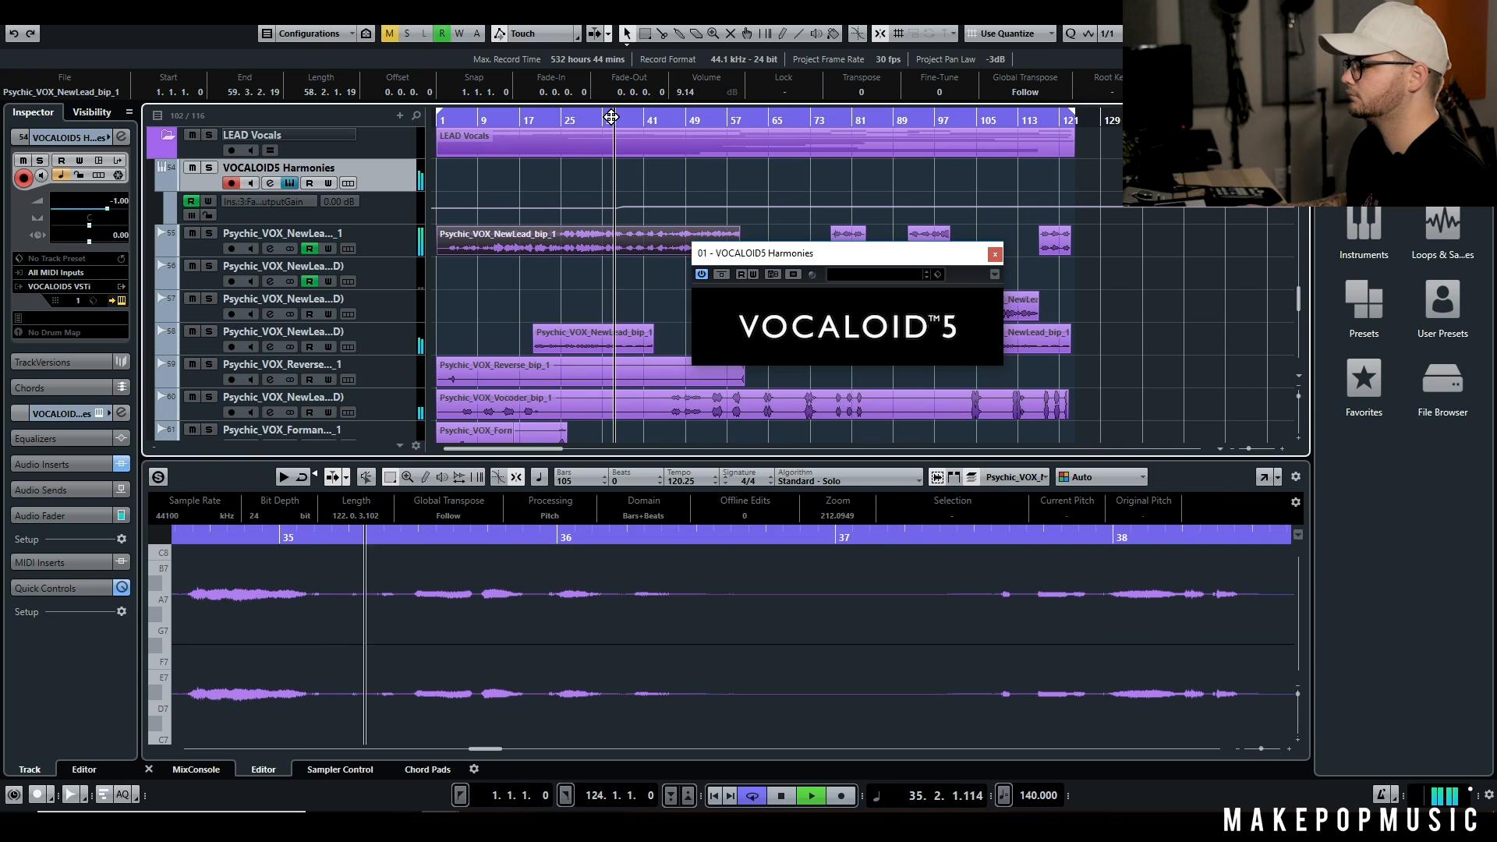
pyautogui.moveTo(837, 260); pyautogui.dragTo(849, 162)
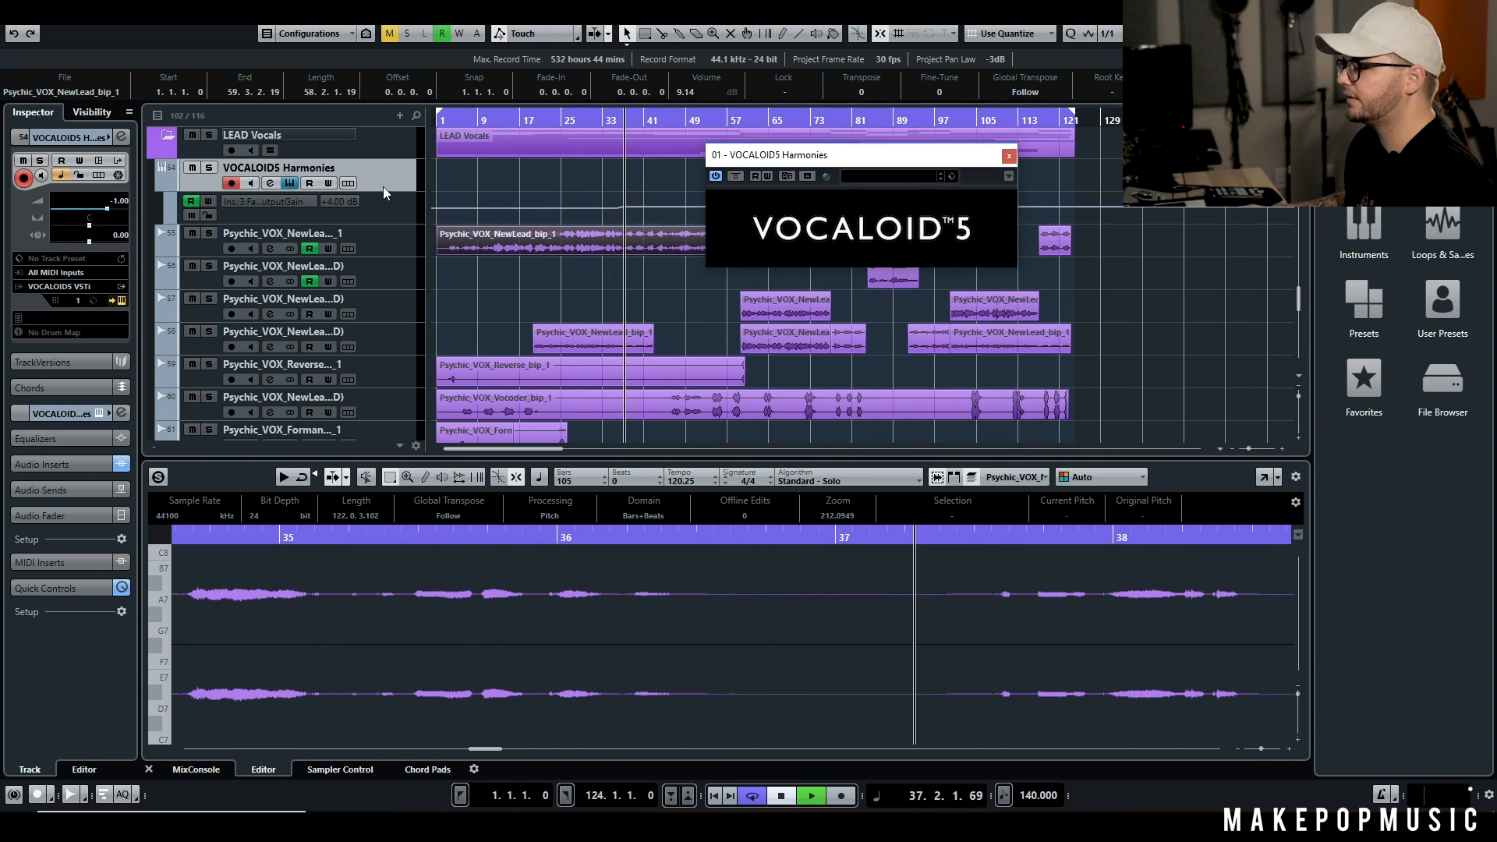
pyautogui.click(288, 183)
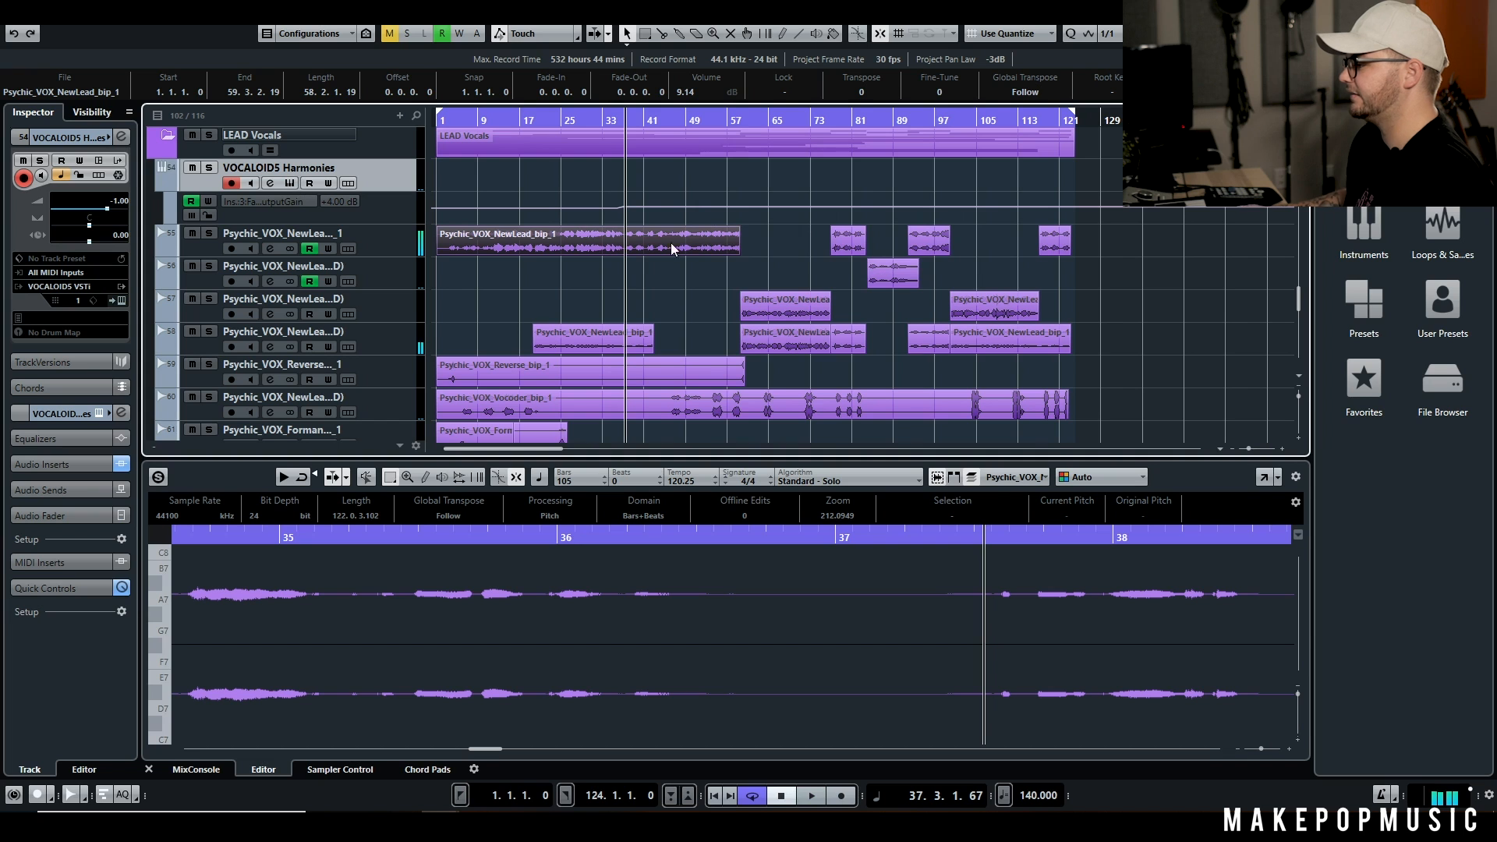
pyautogui.click(289, 182)
pyautogui.click(800, 230)
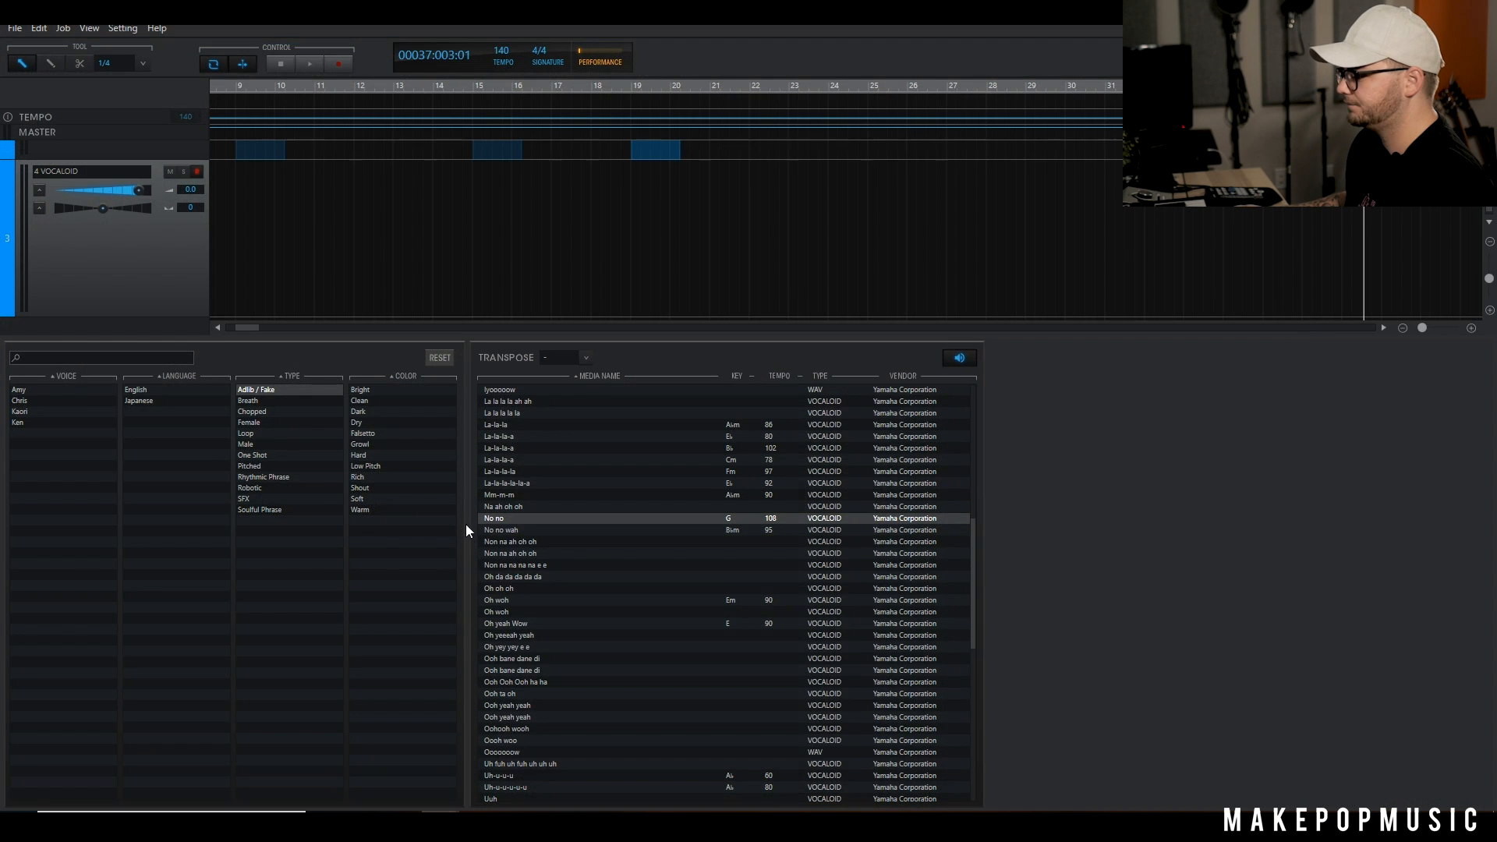
# Step: Place the "No no" phrase on the new track at bar 36, open it, and raise the pitch of its first note
pyautogui.moveTo(489, 520); pyautogui.dragTo(1320, 261)
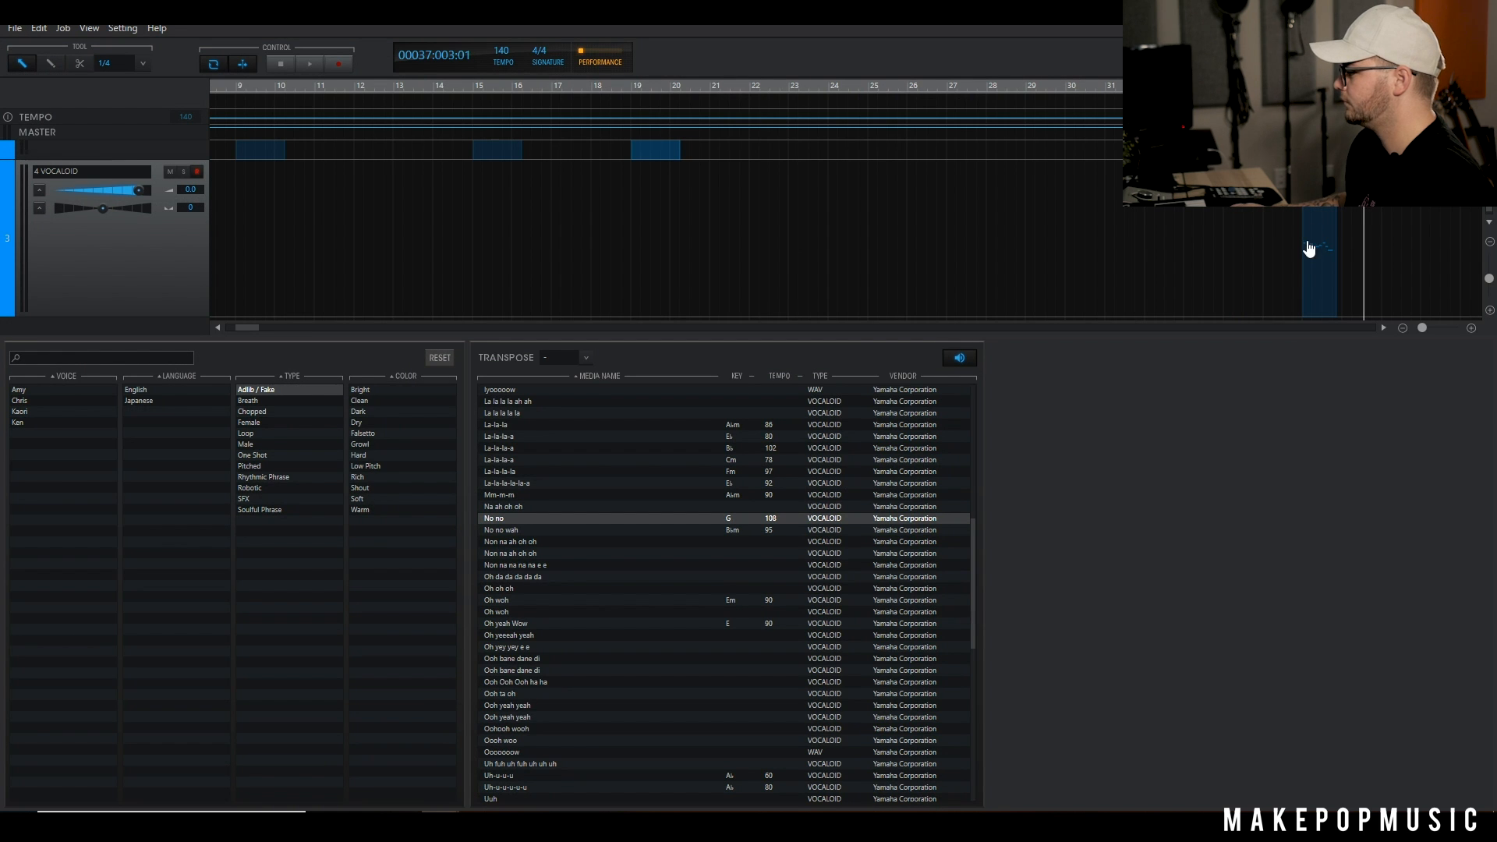
pyautogui.doubleClick(1319, 222)
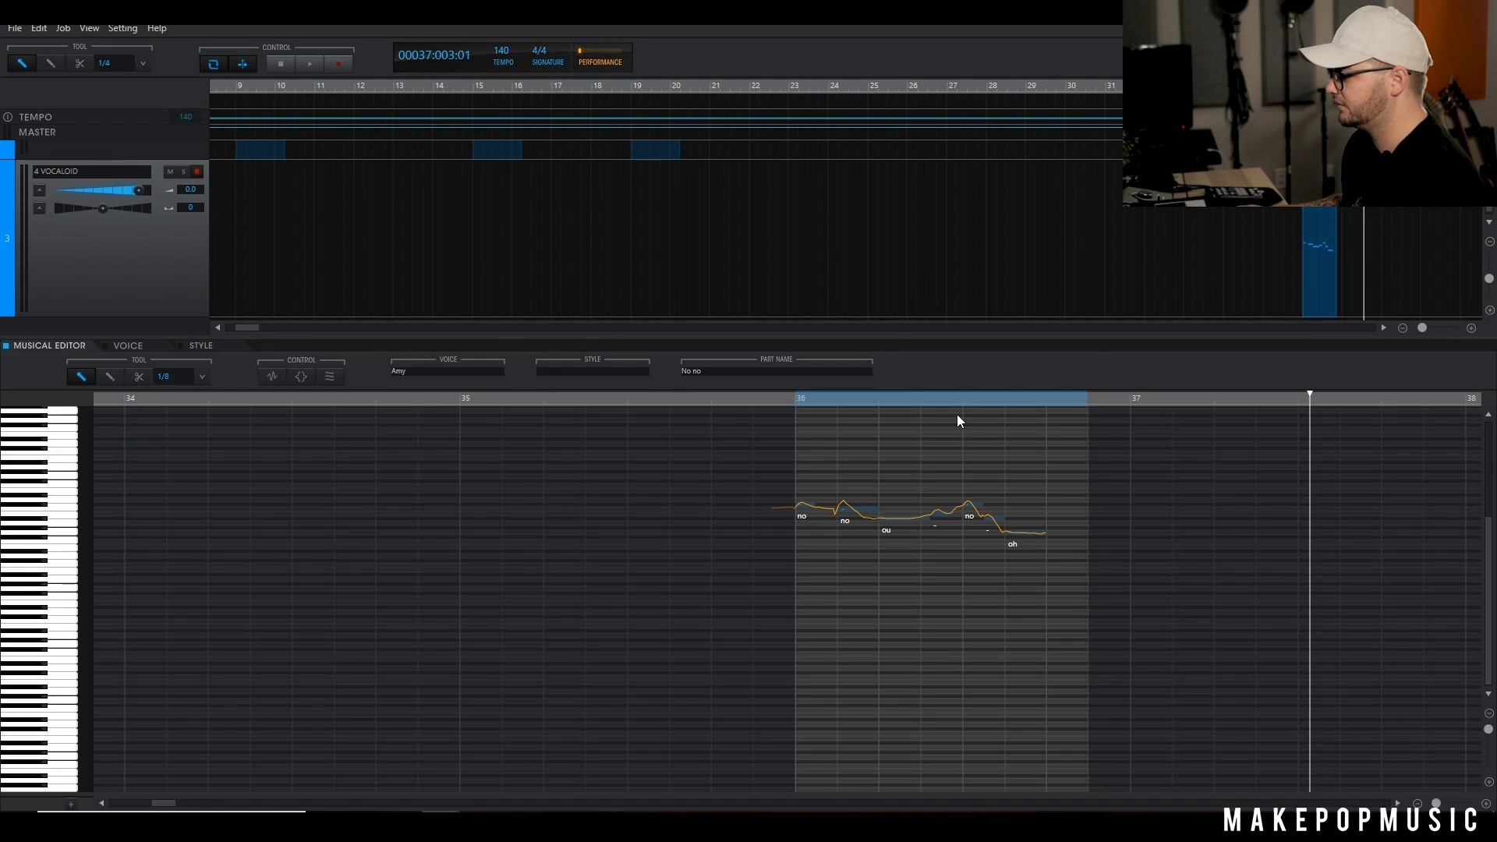
pyautogui.click(804, 505)
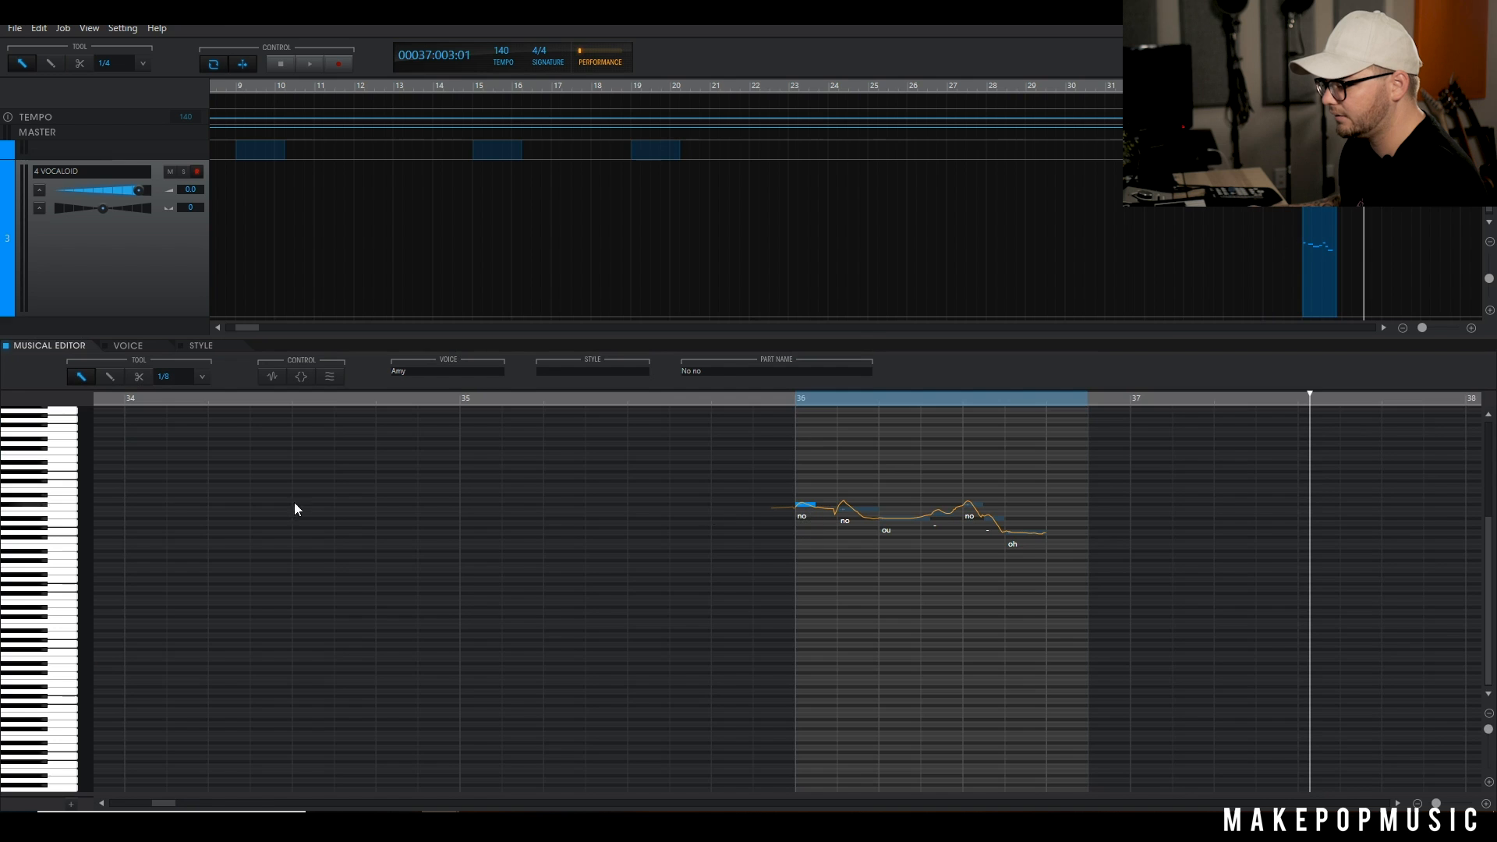
pyautogui.press('Up')
pyautogui.press('Up')
pyautogui.press('Up')
pyautogui.press('Up')
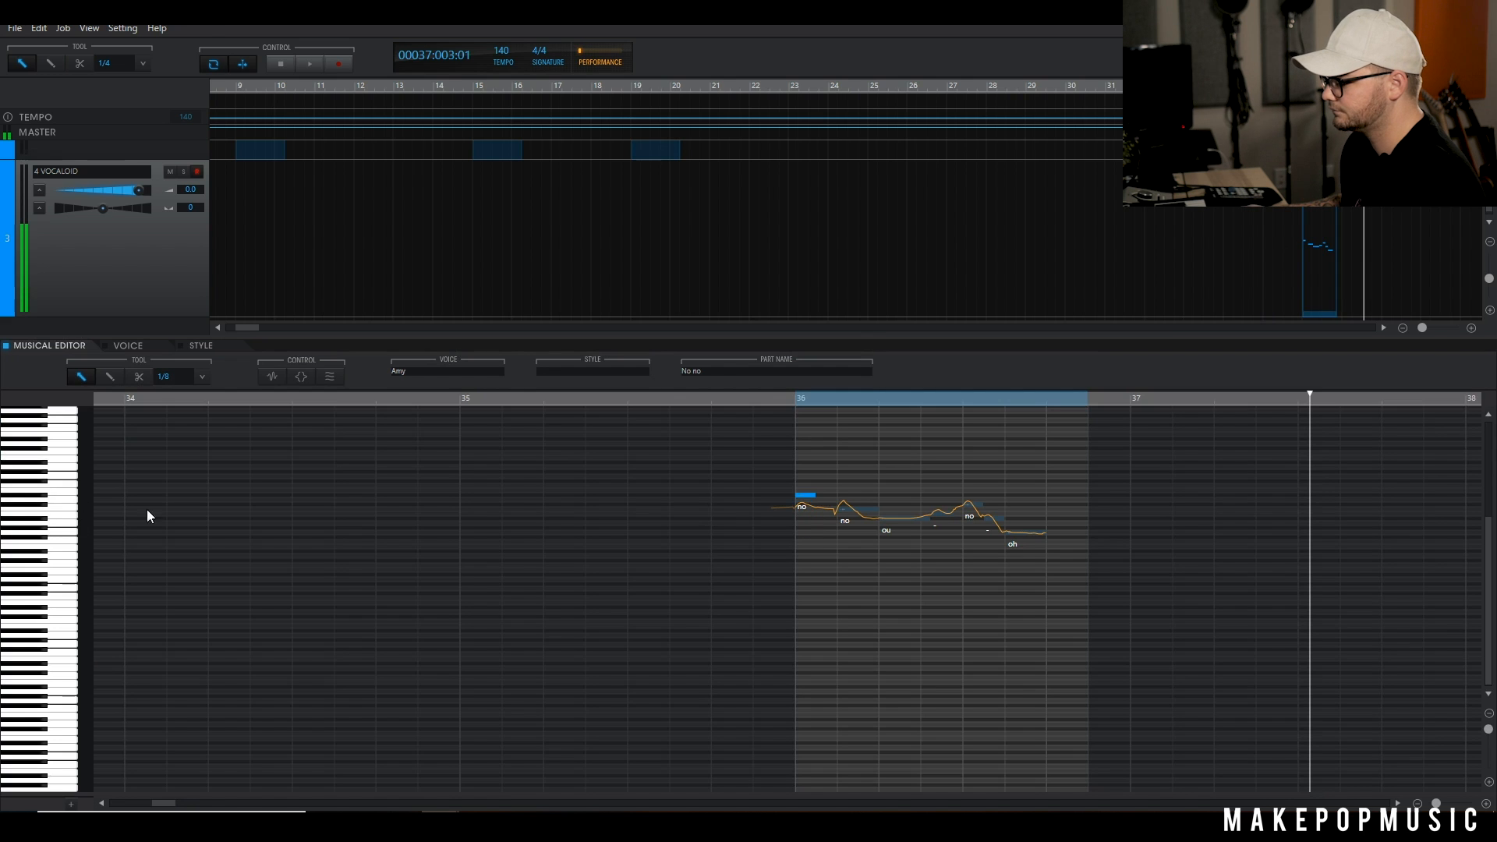
pyautogui.press('Up')
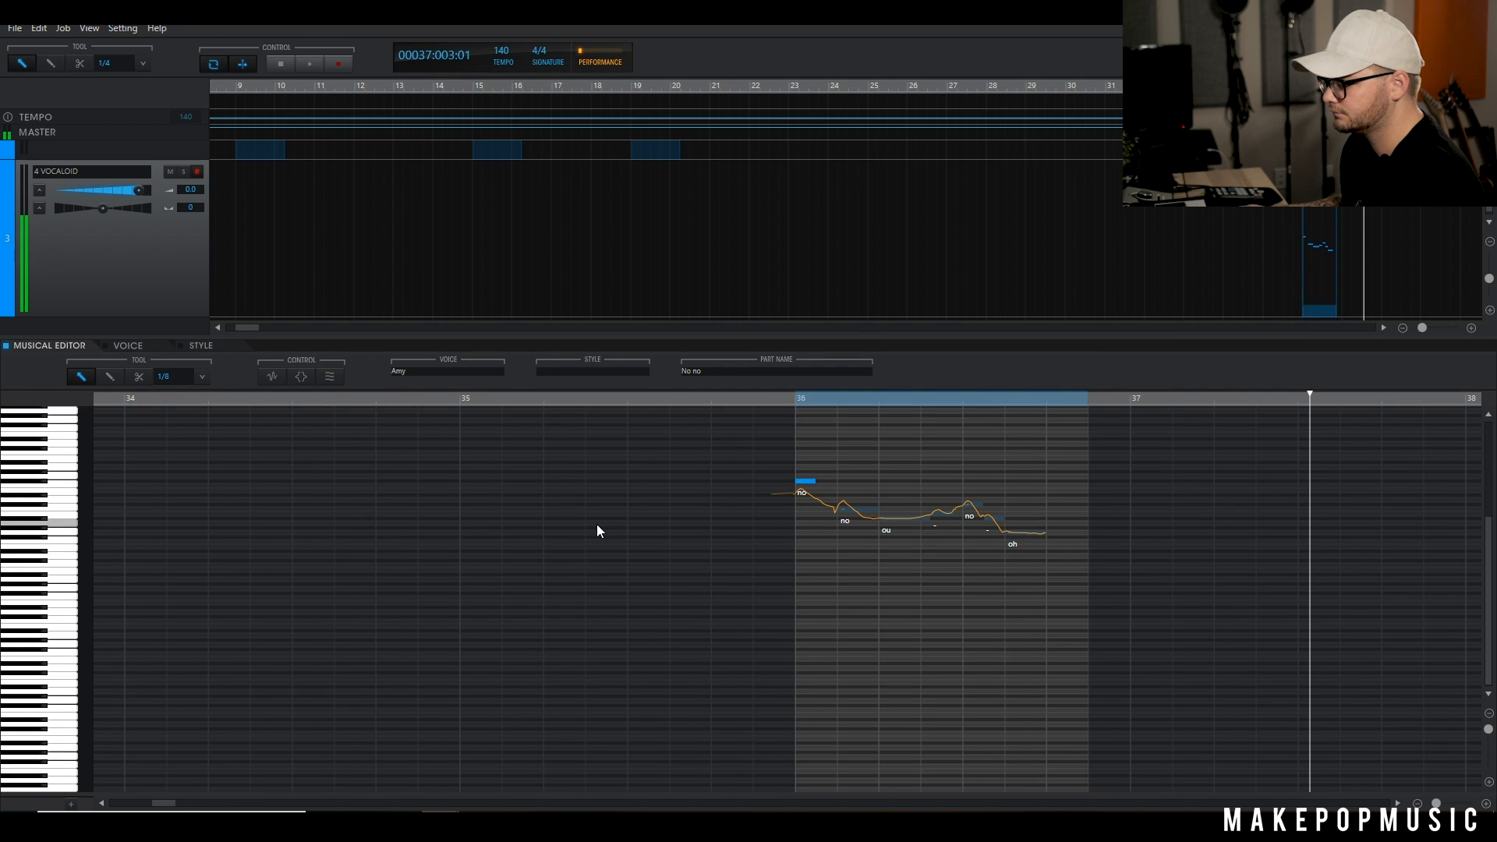
pyautogui.press('Up')
pyautogui.press('Down')
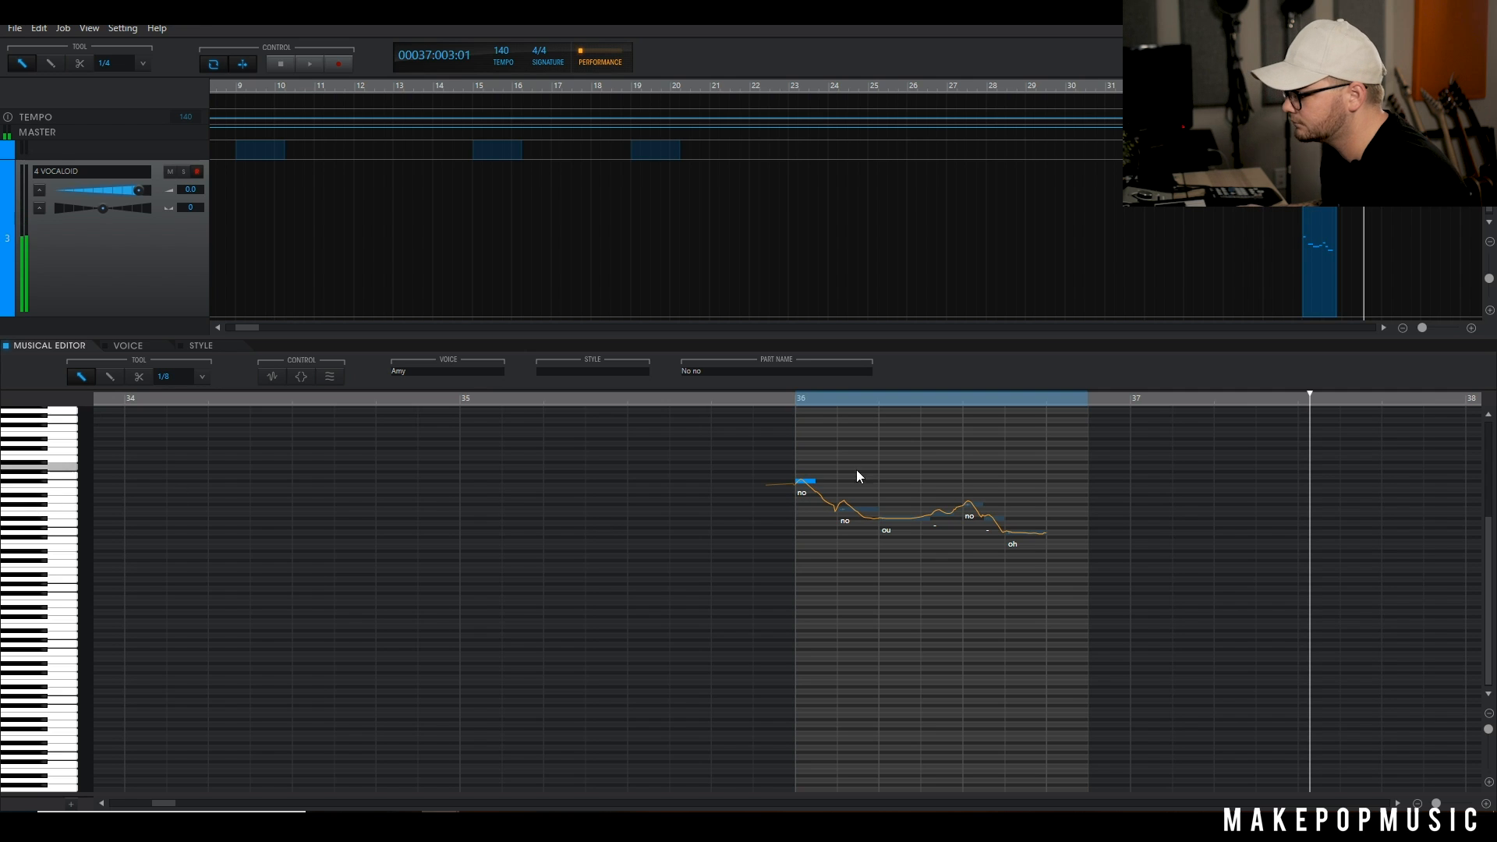
# Step: Lower the first "no" note of the phrase and raise the second "no" by one semitone
pyautogui.press('Down')
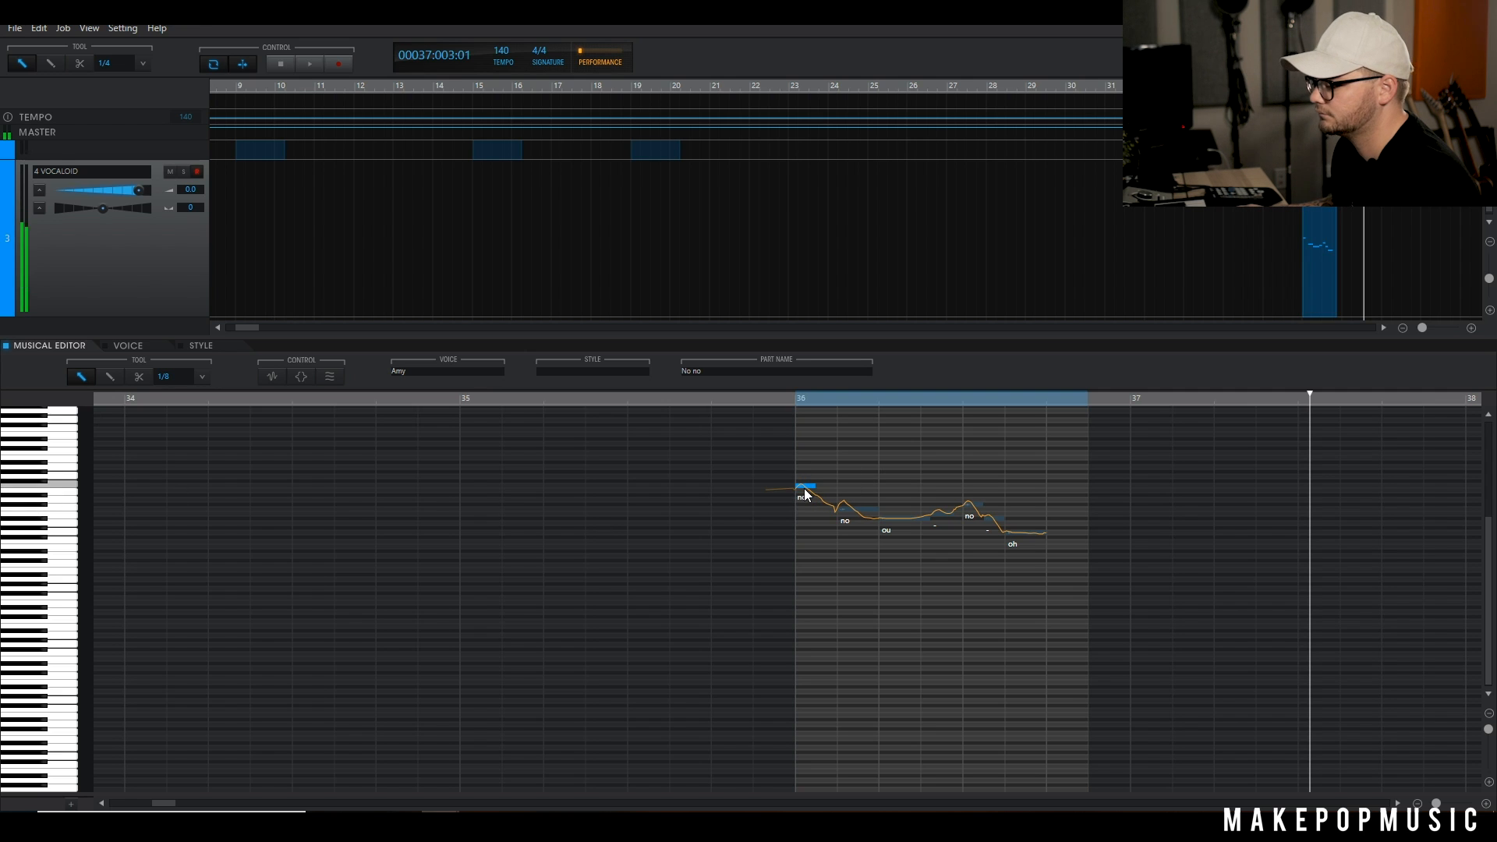
pyautogui.press('space')
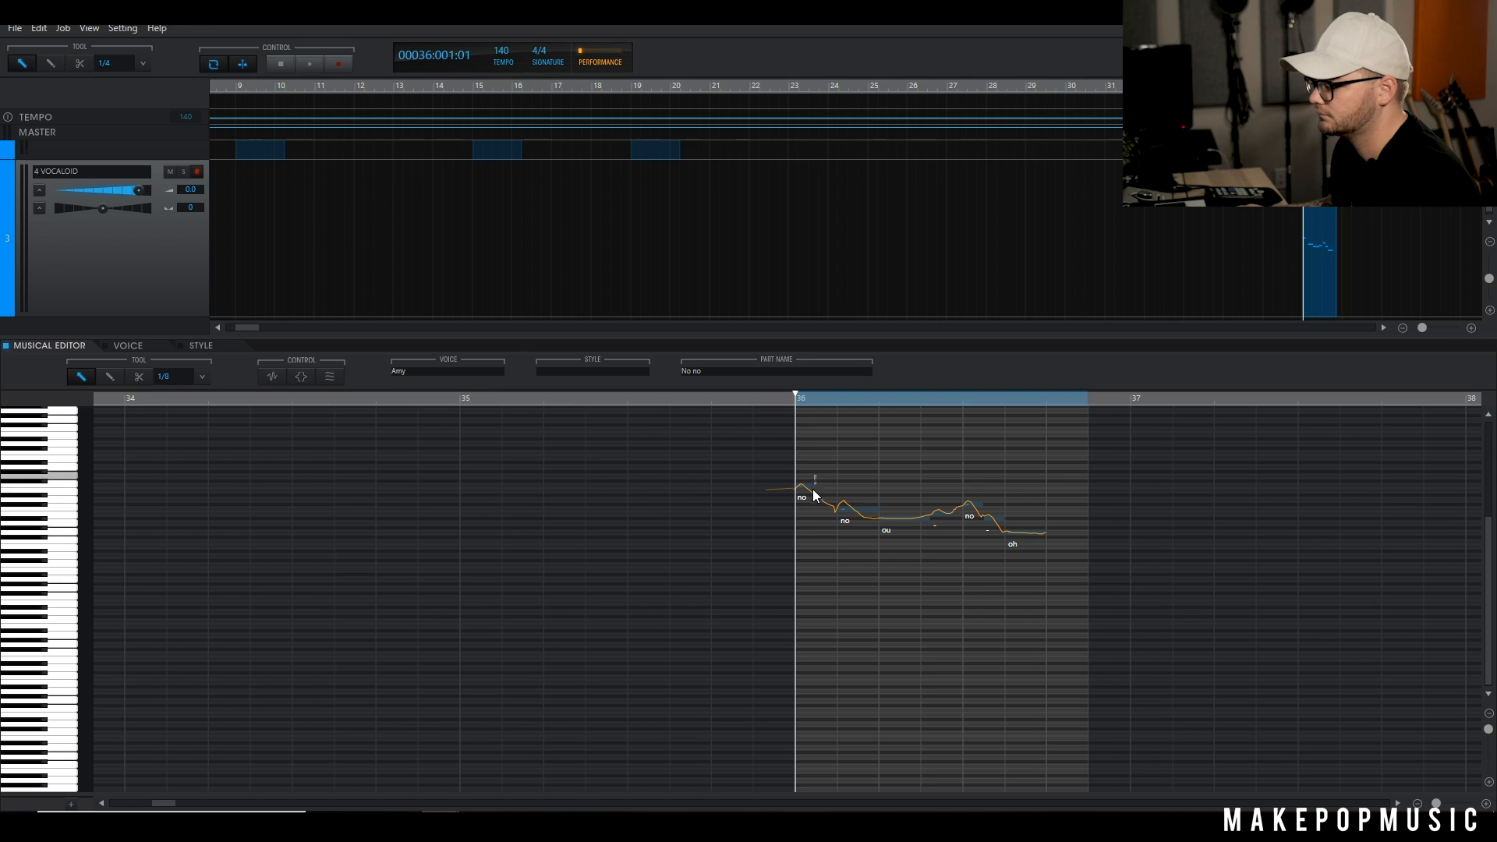
pyautogui.press('Down')
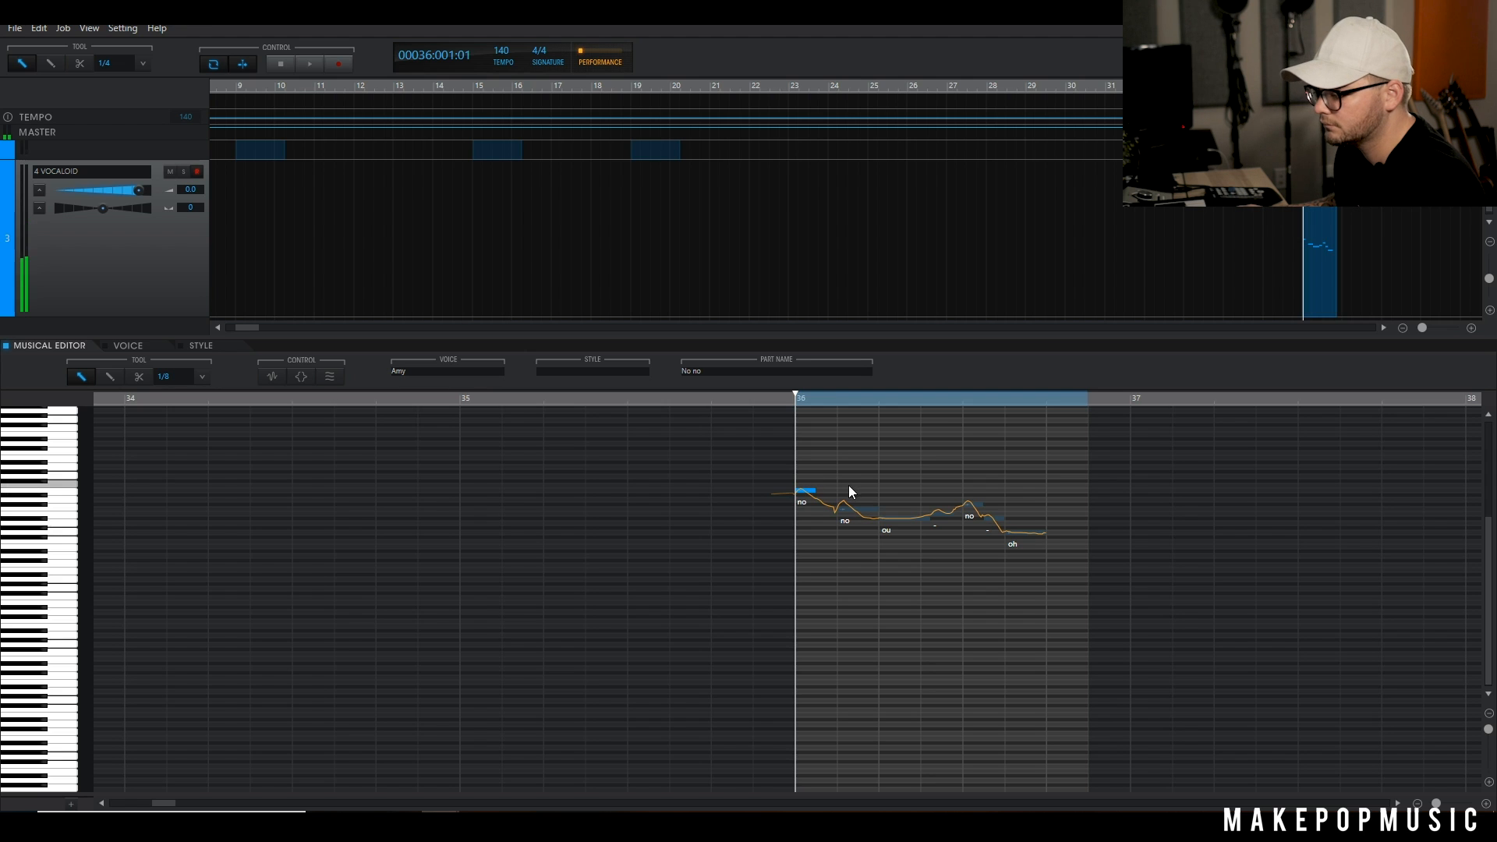
pyautogui.moveTo(848, 482); pyautogui.dragTo(846, 549)
pyautogui.press('Up')
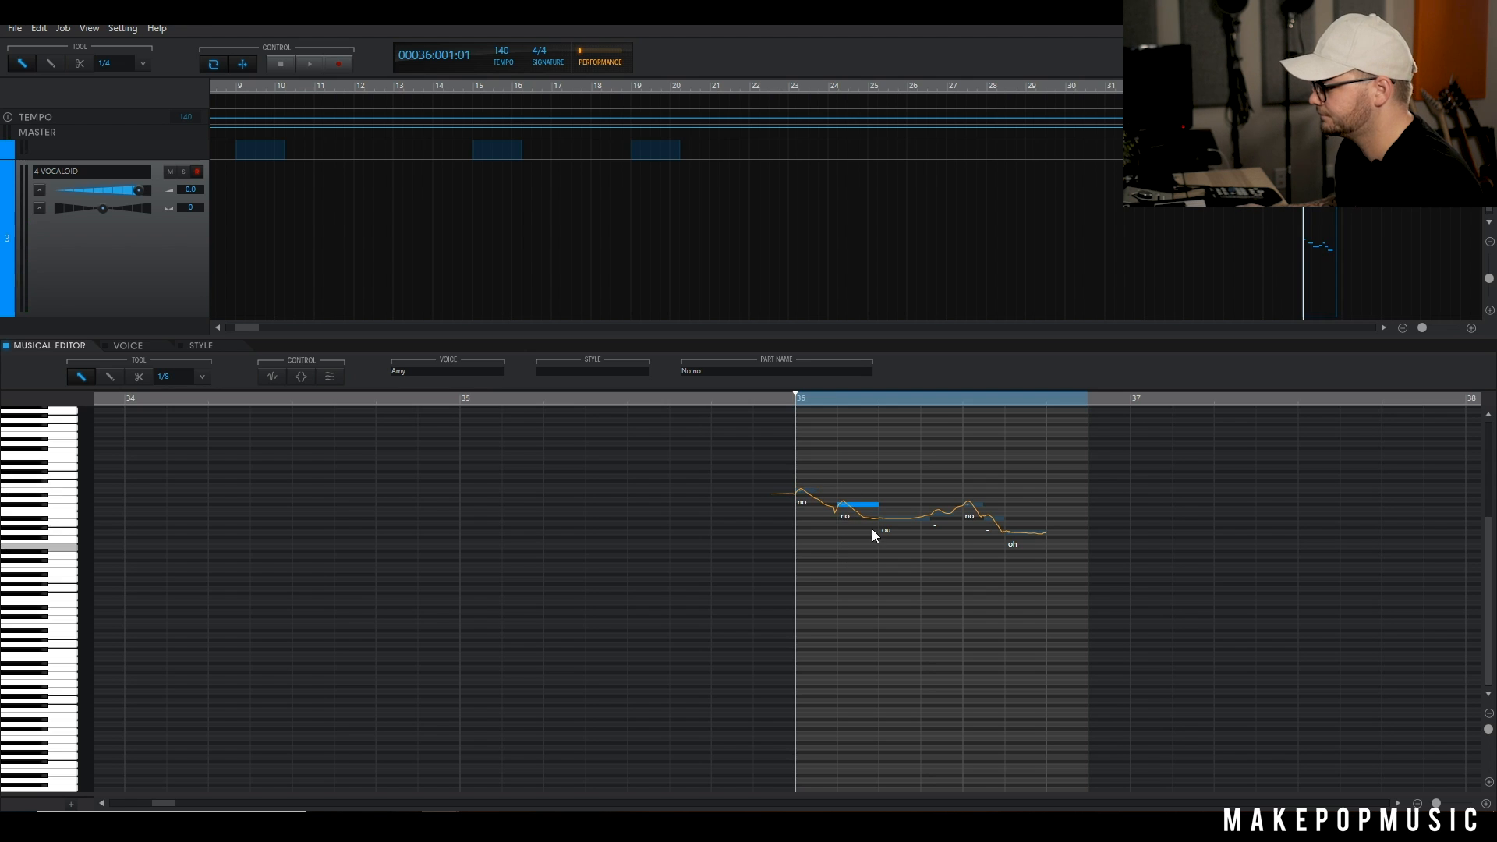
# Step: Raise the pitches of the "-" note after "ou", the third "no" and the "-" note just before "oh"
pyautogui.moveTo(893, 499); pyautogui.dragTo(896, 541)
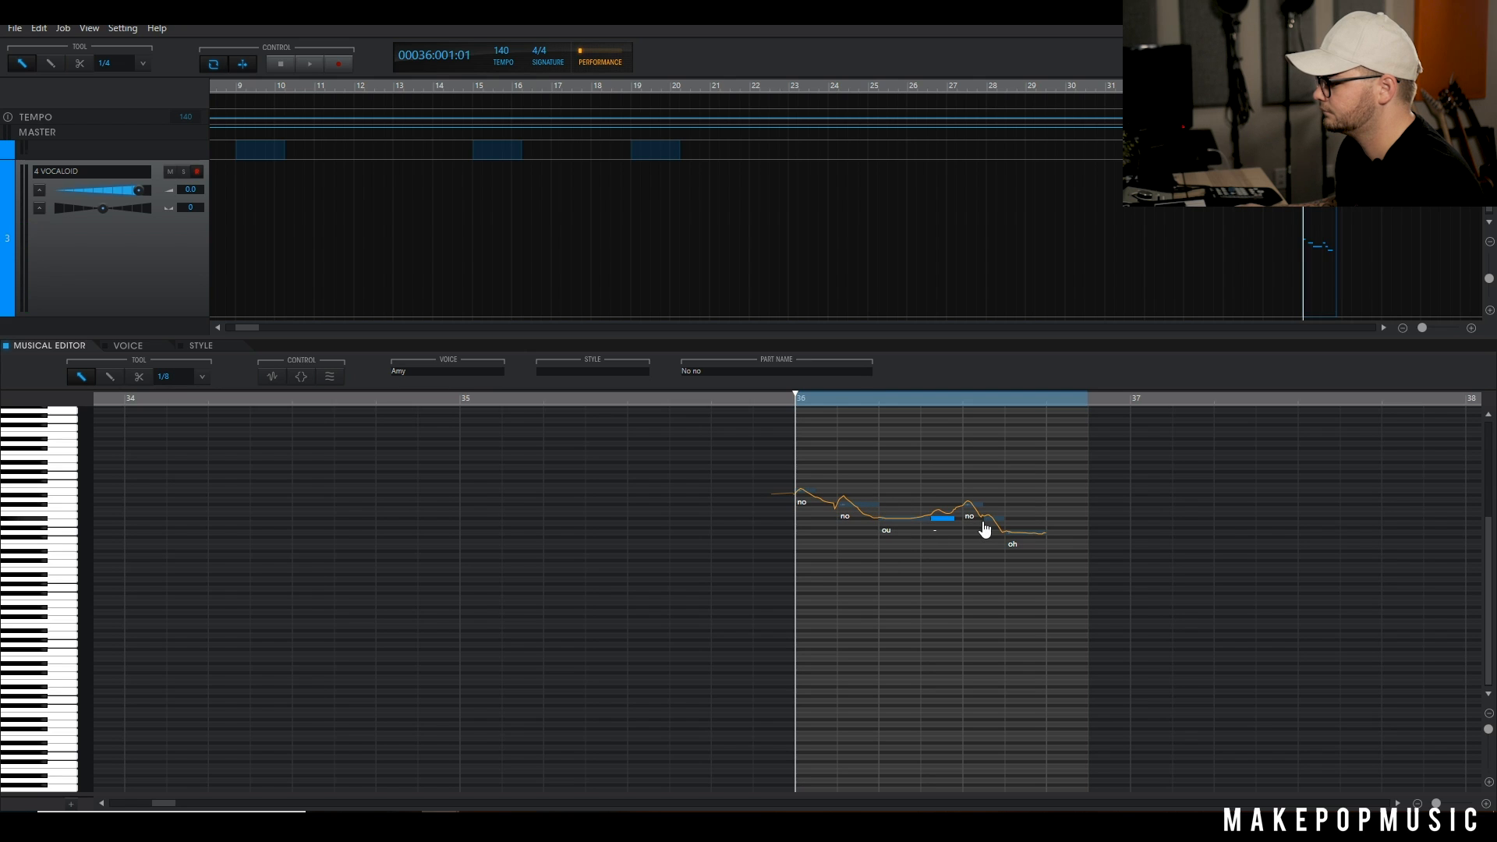
pyautogui.press('Up')
pyautogui.press('Up')
pyautogui.moveTo(975, 498); pyautogui.dragTo(999, 536)
pyautogui.press('Up')
pyautogui.press('Up')
pyautogui.press('Up')
pyautogui.press('Up')
pyautogui.press('Up')
pyautogui.press('Up')
pyautogui.press('Up')
pyautogui.press('Up')
pyautogui.press('Up')
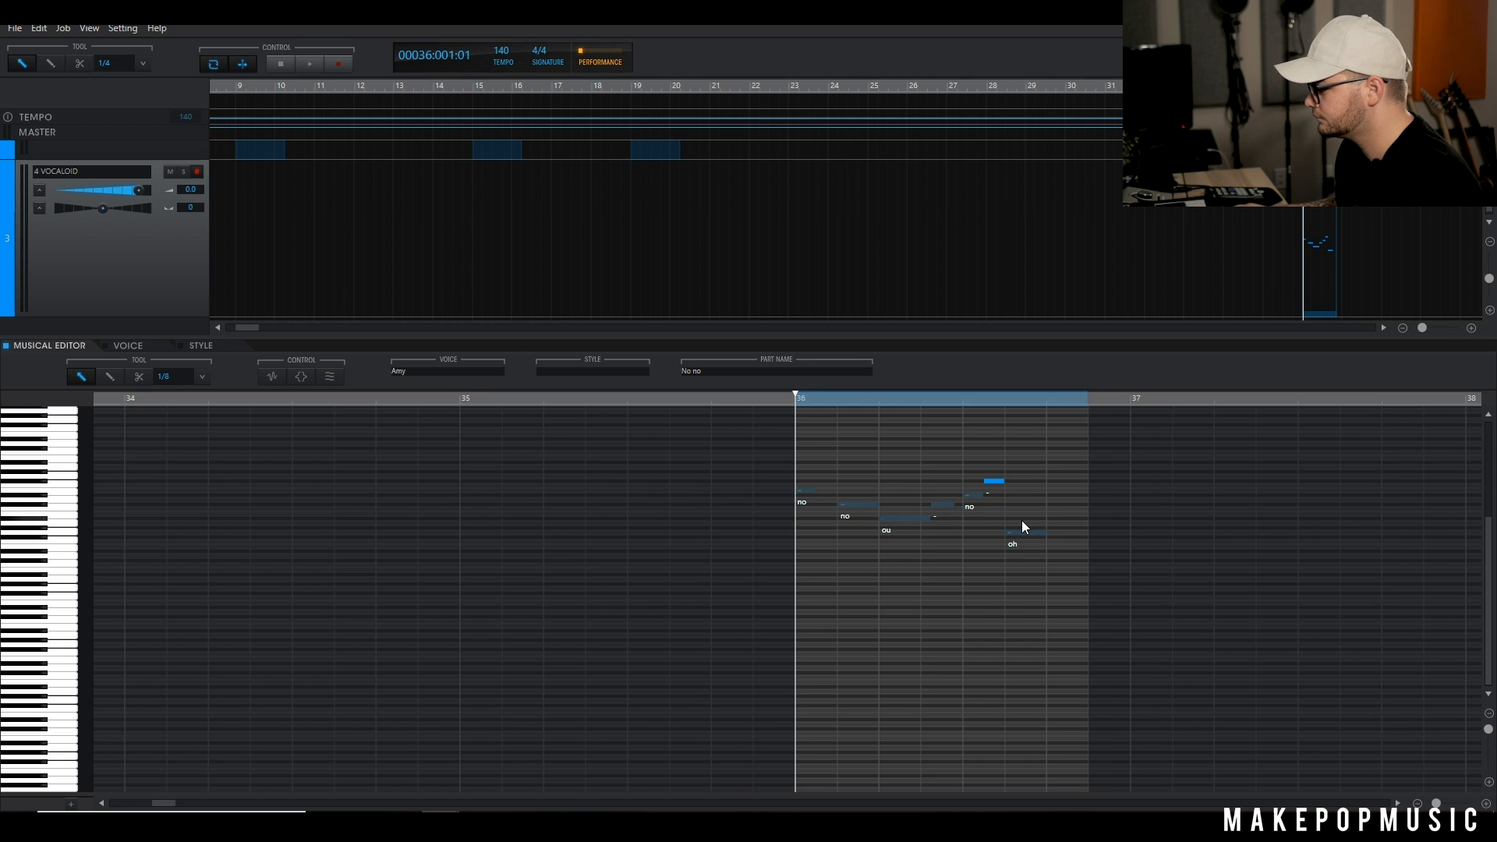
# Step: Lower the "-" note before "oh" by one semitone and raise the "oh" level with the third "no"
pyautogui.press('Down')
pyautogui.press('Up')
pyautogui.moveTo(1023, 520); pyautogui.dragTo(1026, 552)
pyautogui.press('Up')
pyautogui.press('Up')
pyautogui.press('Up')
pyautogui.press('Up')
pyautogui.press('Up')
pyautogui.press('Up')
pyautogui.press('Up')
pyautogui.press('Up')
pyautogui.press('Up')
pyautogui.press('Up')
pyautogui.press('Down')
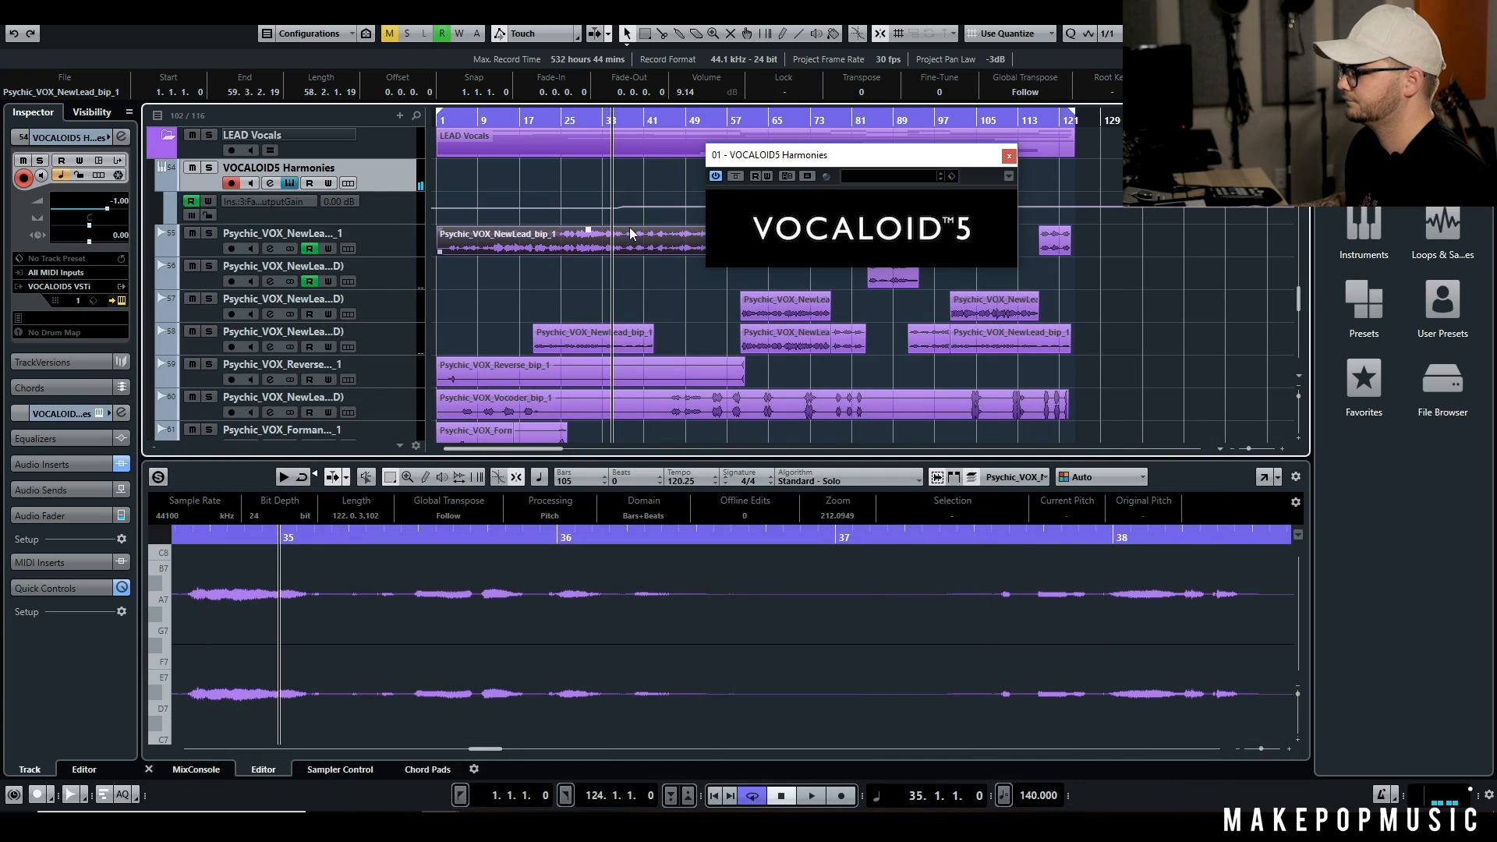
# Step: Play the song around bars 32 to 36 to check the ad-lib, and solo the VOCALOID5 Harmonies track
pyautogui.press('h')
pyautogui.press('h')
pyautogui.press('h')
pyautogui.press('space')
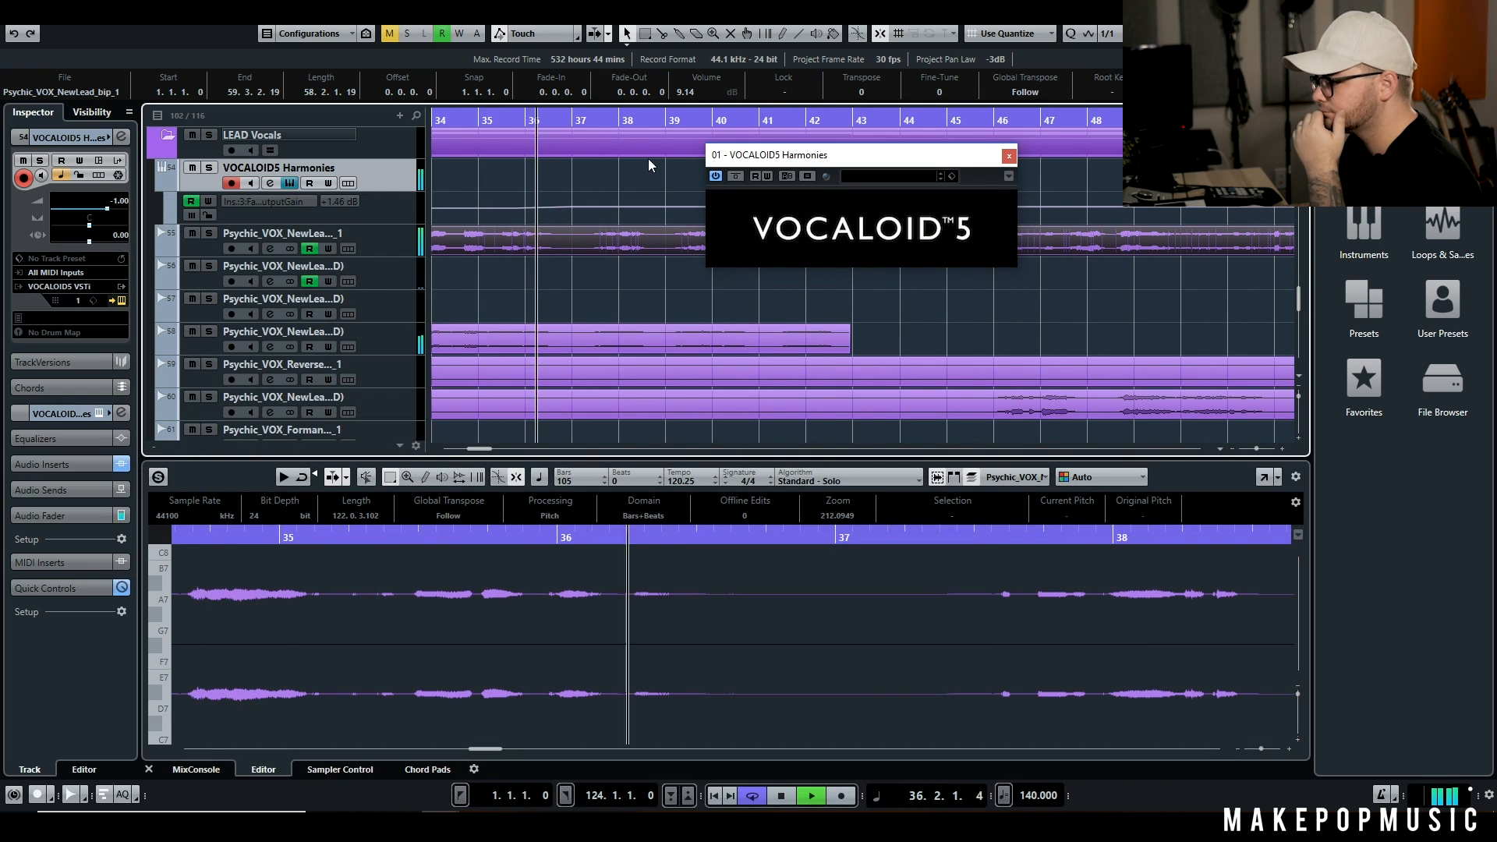
pyautogui.press('space')
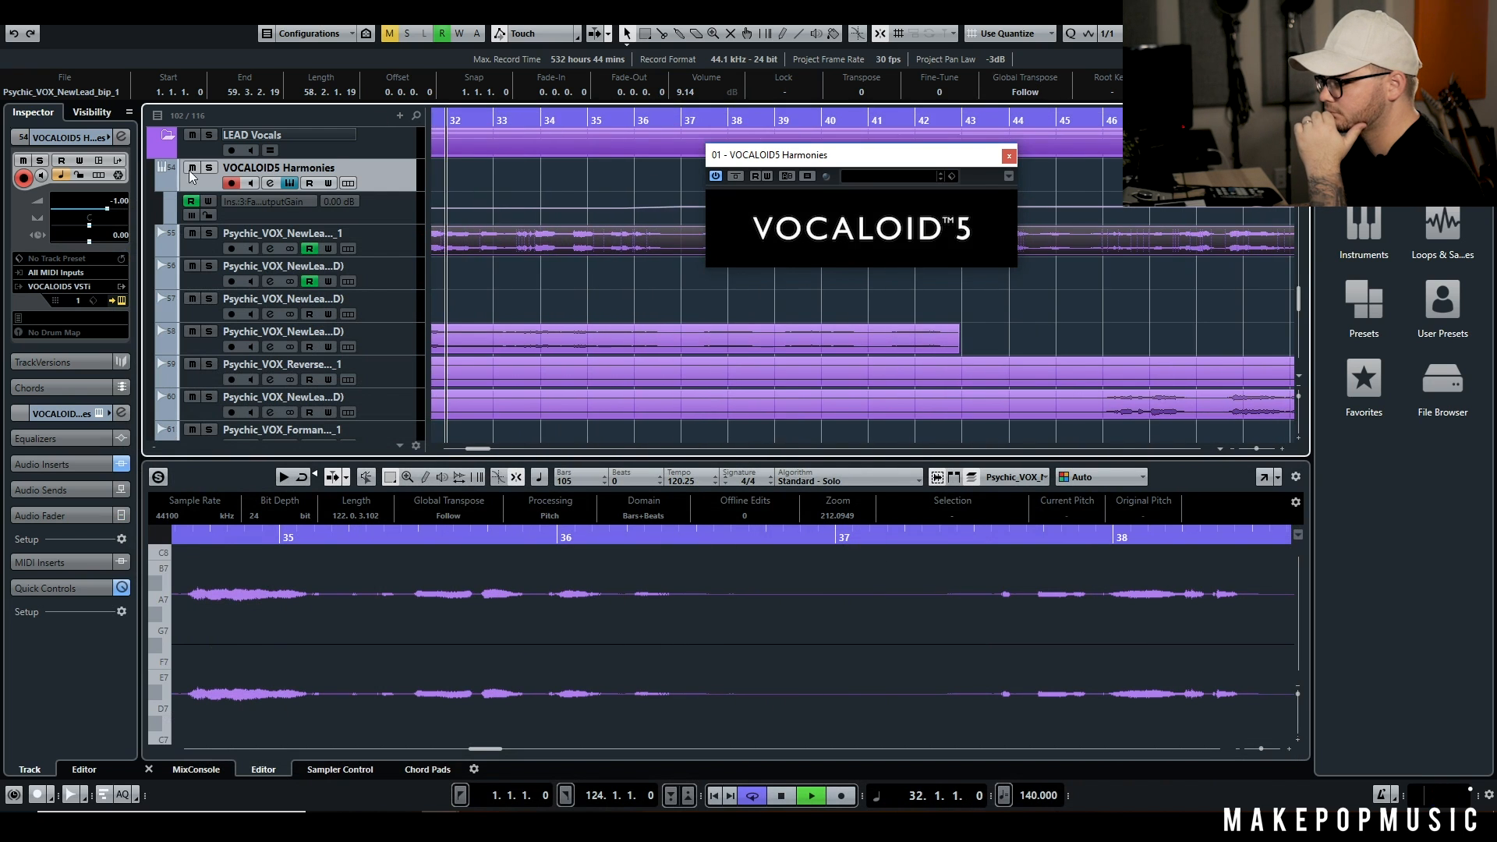
pyautogui.press('space')
pyautogui.click(209, 167)
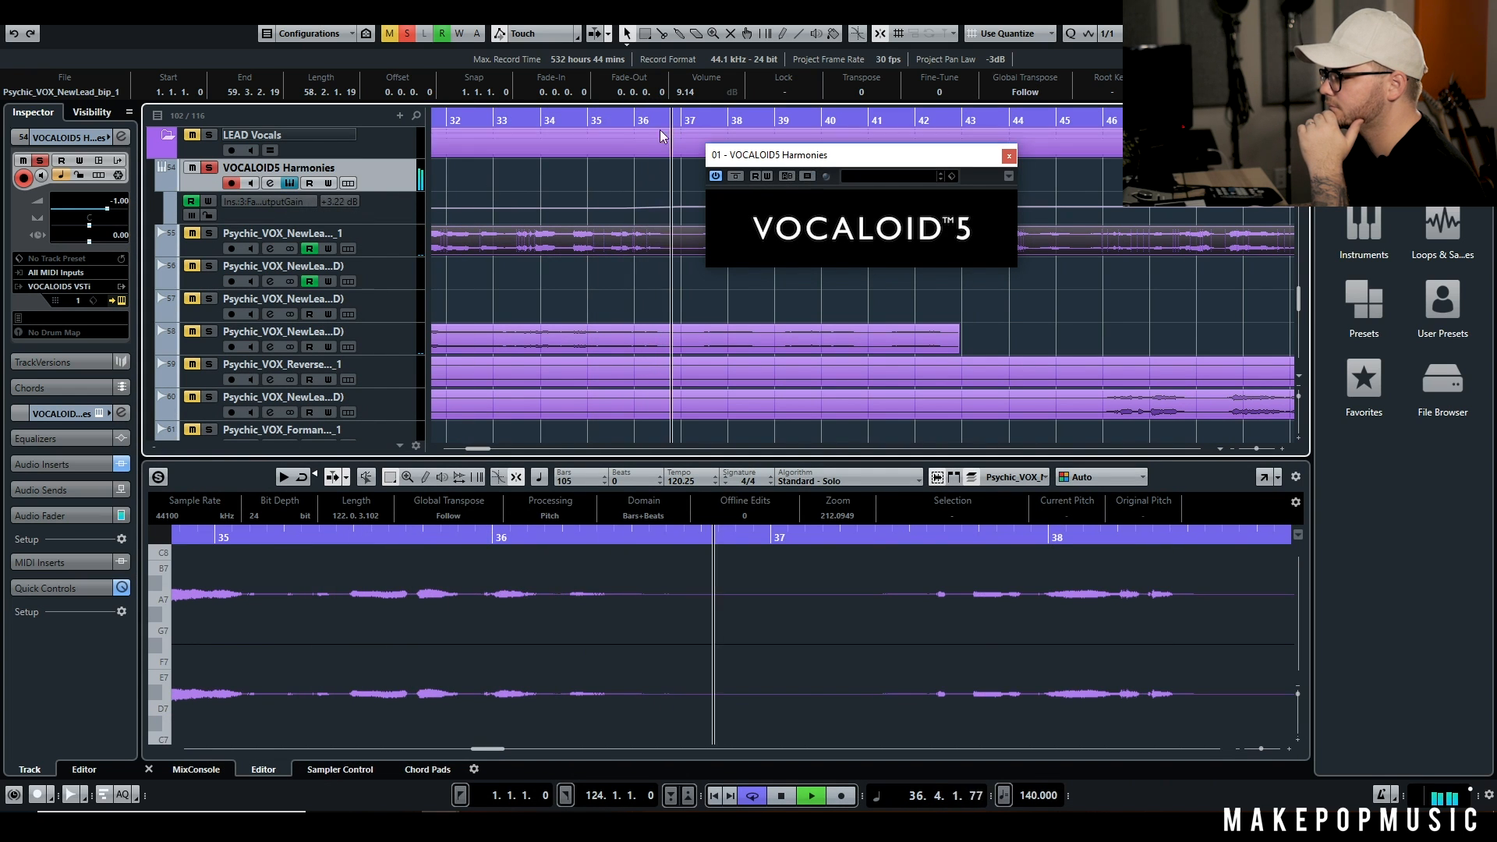
# Step: Reopen the VOCALOID editor and transpose all notes of the "No no" phrase down an octave
pyautogui.click(273, 183)
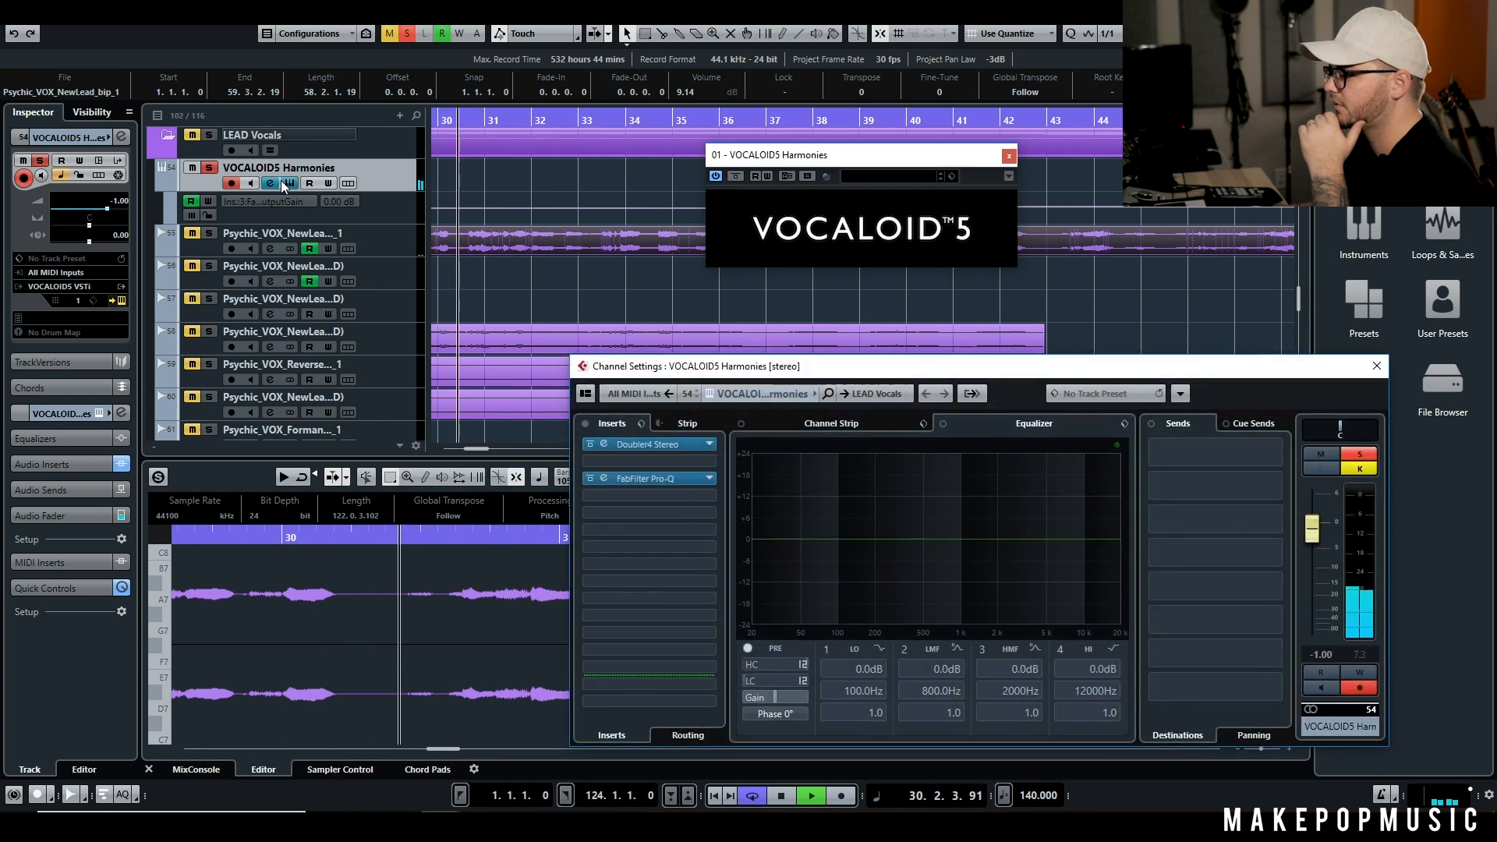
pyautogui.click(270, 184)
pyautogui.click(288, 183)
pyautogui.click(288, 183)
pyautogui.scroll(3, 778, 485)
pyautogui.hscroll(5, 781, 487)
pyautogui.hscroll(-2, 783, 487)
pyautogui.hscroll(6, 807, 487)
pyautogui.moveTo(867, 567); pyautogui.dragTo(571, 762)
pyautogui.hotkey('shift', 'Down')
pyautogui.moveTo(634, 677); pyautogui.dragTo(583, 716)
pyautogui.hotkey('shift', 'Down')
pyautogui.scroll(-3, 841, 611)
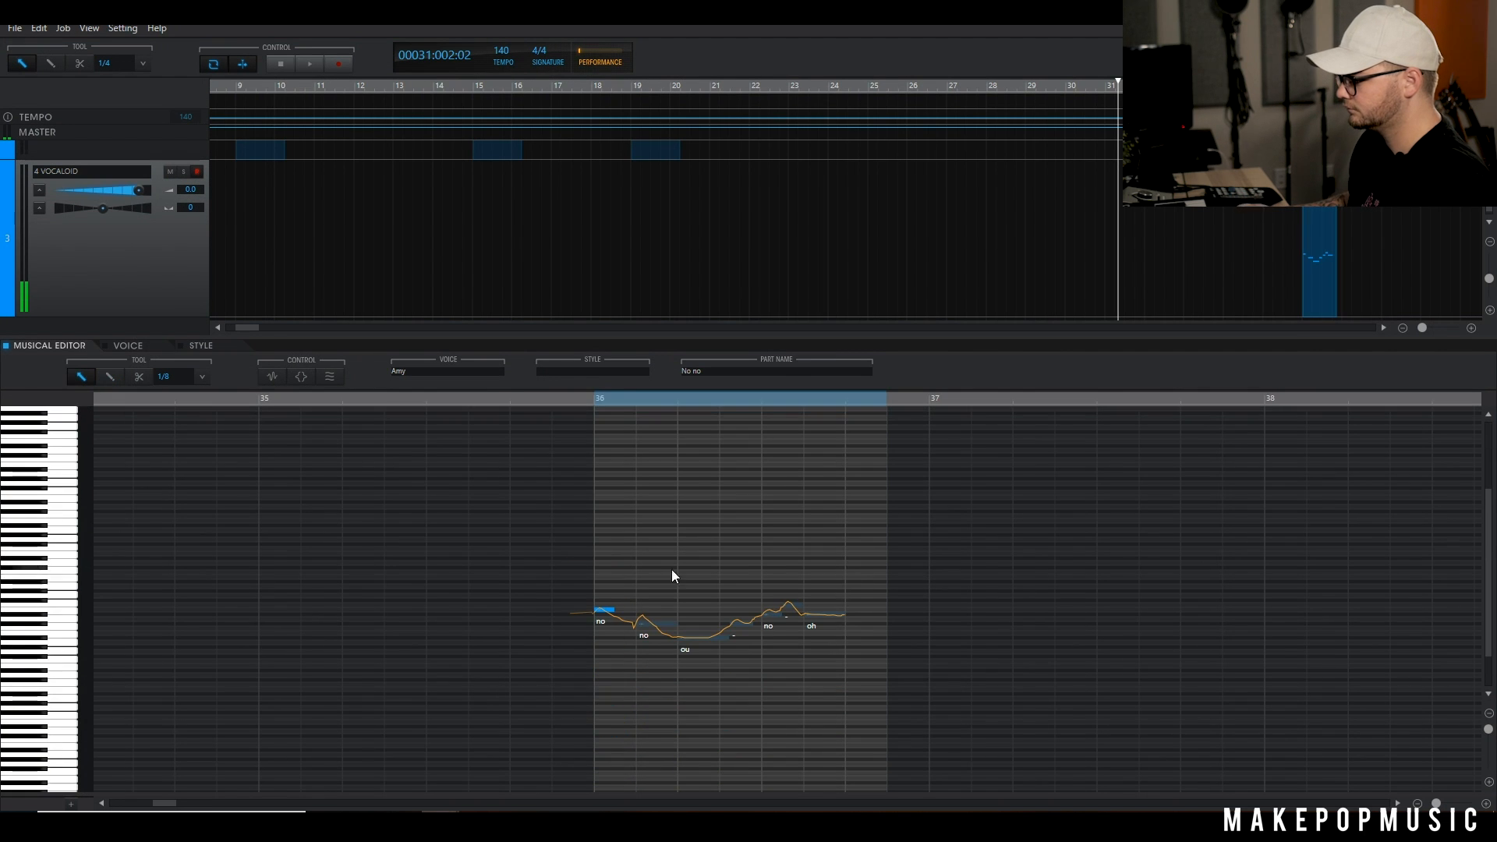
# Step: Raise the second "no" level with the first "no", and raise the "ou" note above both
pyautogui.click(654, 623)
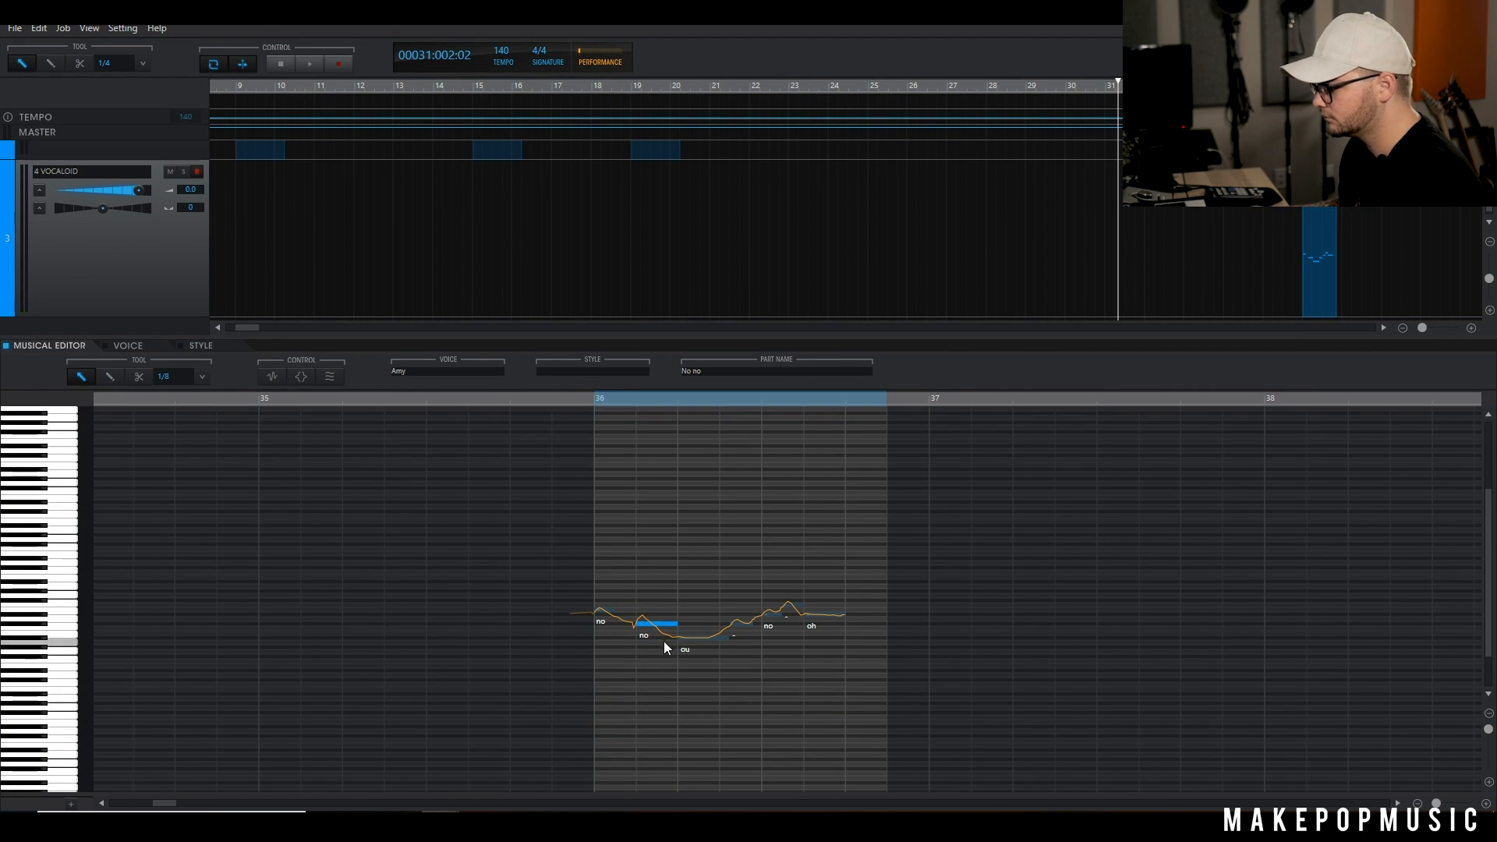
pyautogui.press('Up')
pyautogui.press('Up')
pyautogui.press('Up')
pyautogui.moveTo(690, 616); pyautogui.dragTo(711, 680)
pyautogui.press('Up')
pyautogui.press('Up')
pyautogui.press('Up')
pyautogui.press('Up')
pyautogui.press('Up')
pyautogui.press('Up')
pyautogui.press('Up')
pyautogui.press('Up')
pyautogui.press('Up')
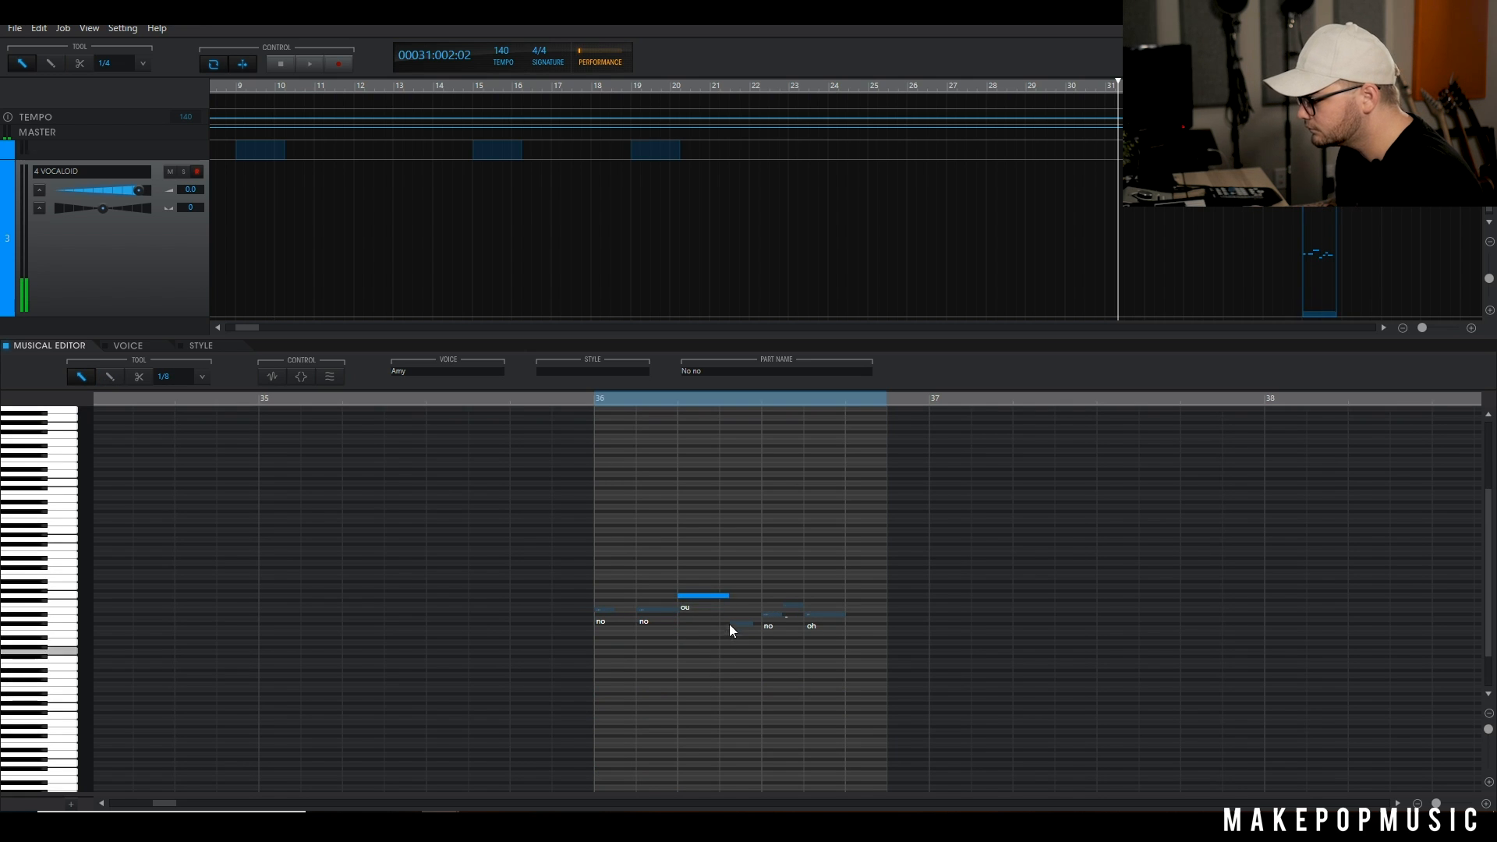
# Step: Lower the "ou" note by one semitone and raise the "-" note after it to just above "ou"
pyautogui.moveTo(741, 628); pyautogui.dragTo(741, 630)
pyautogui.moveTo(706, 578); pyautogui.dragTo(716, 617)
pyautogui.press('Down')
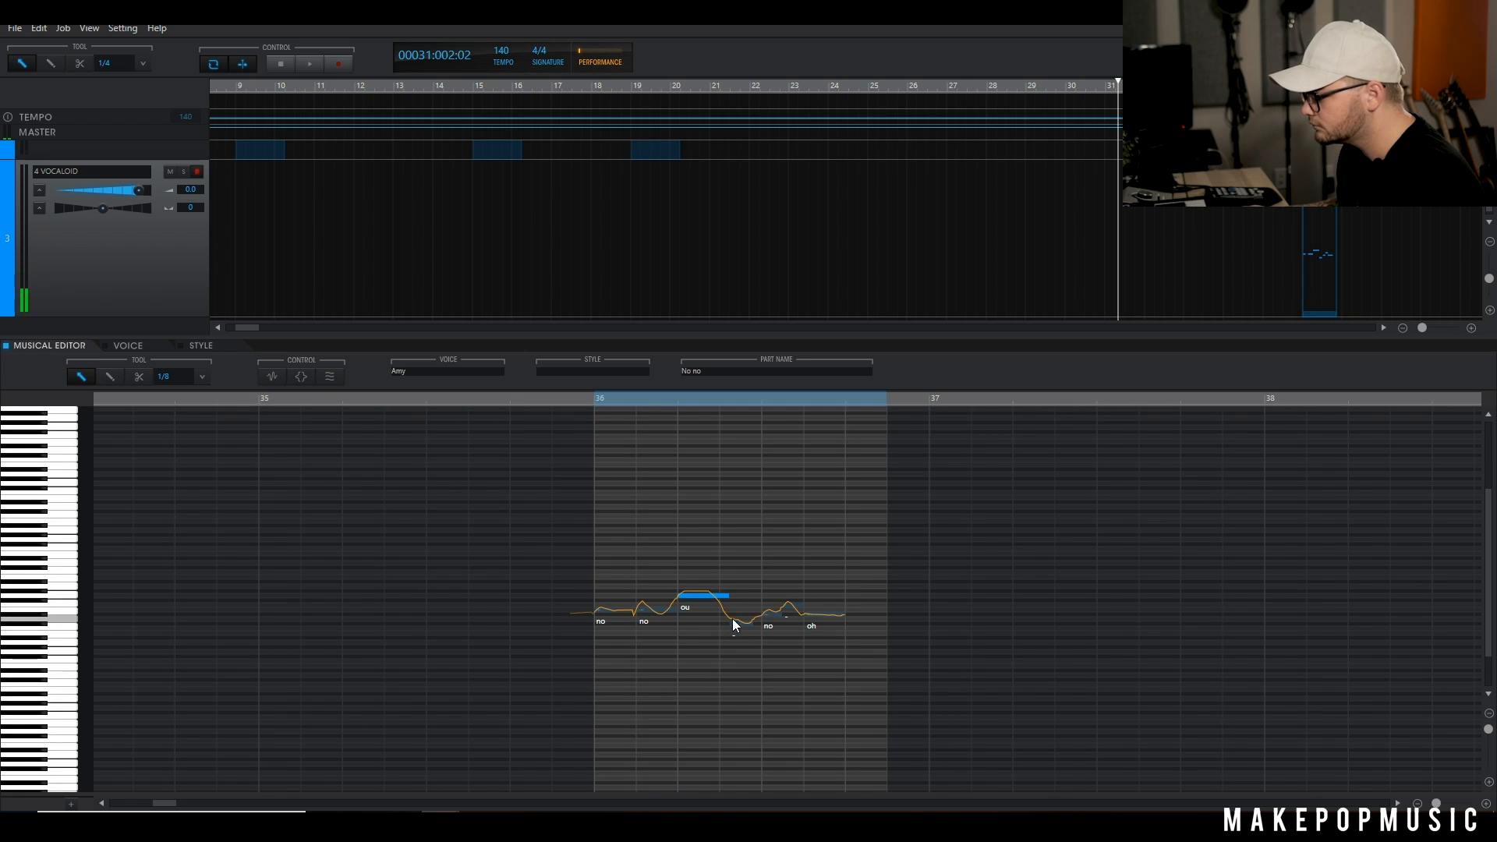
pyautogui.press('Down')
pyautogui.press('Down')
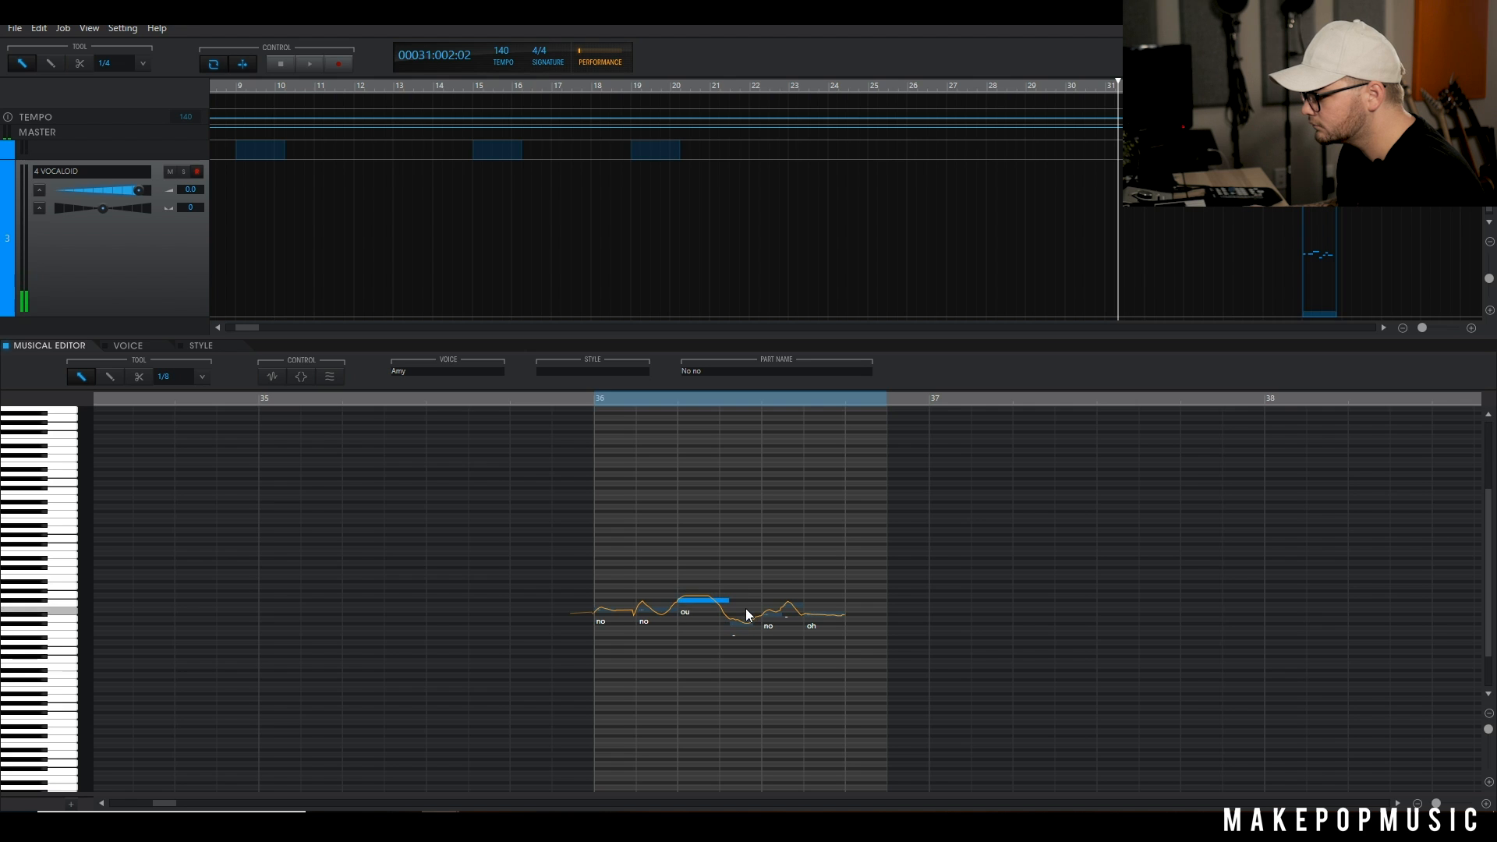
pyautogui.press('Up')
pyautogui.moveTo(745, 606); pyautogui.dragTo(745, 641)
pyautogui.press('Up')
pyautogui.press('Up')
pyautogui.press('Up')
pyautogui.press('Up')
pyautogui.press('Up')
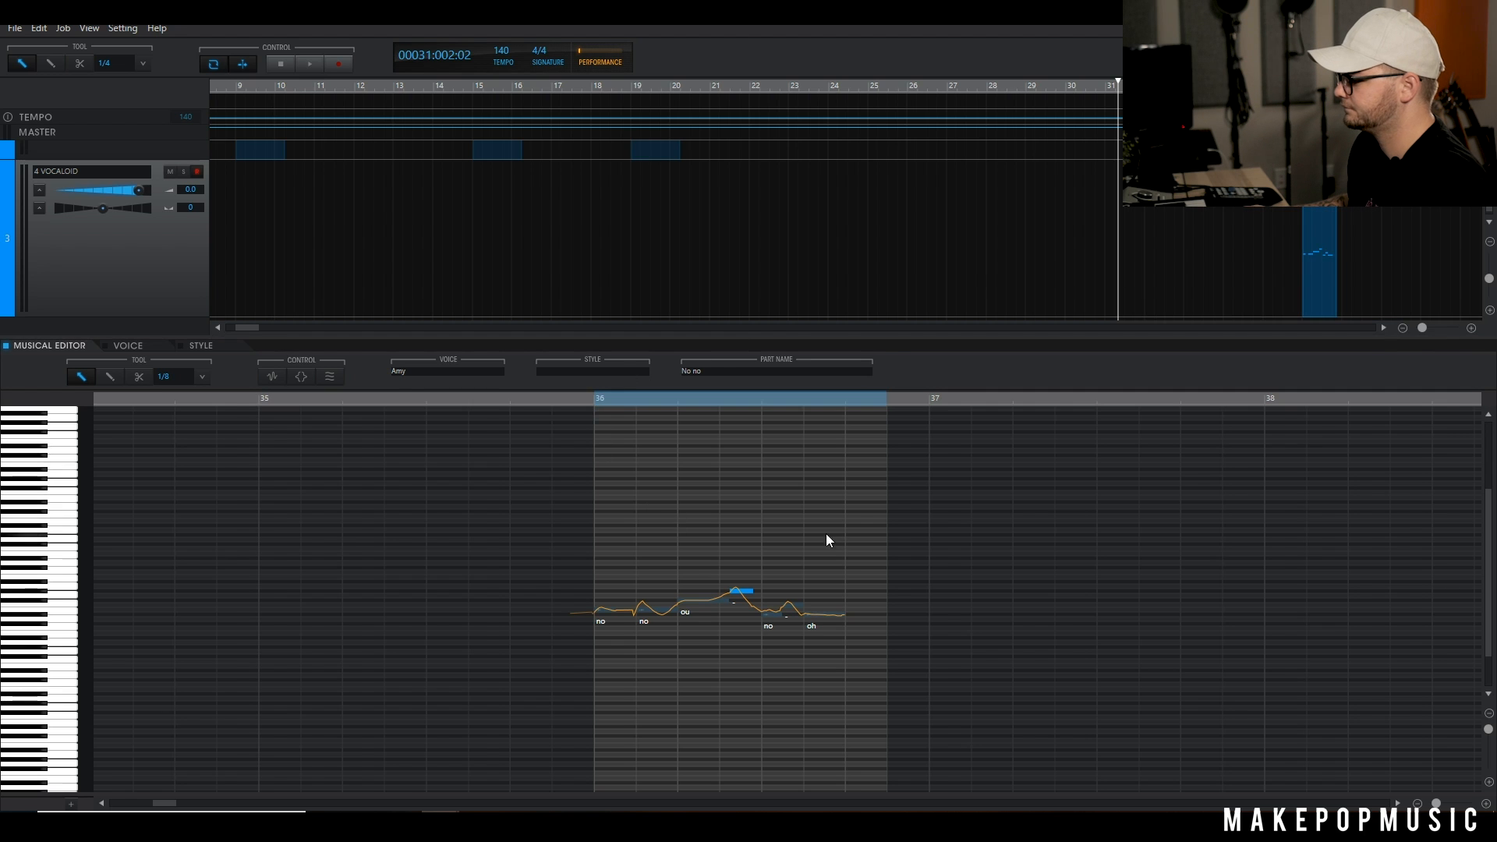
# Step: Play the phrase, lower the "-" note after "ou" two semitones and raise the one before "oh" a semitone
pyautogui.press('space')
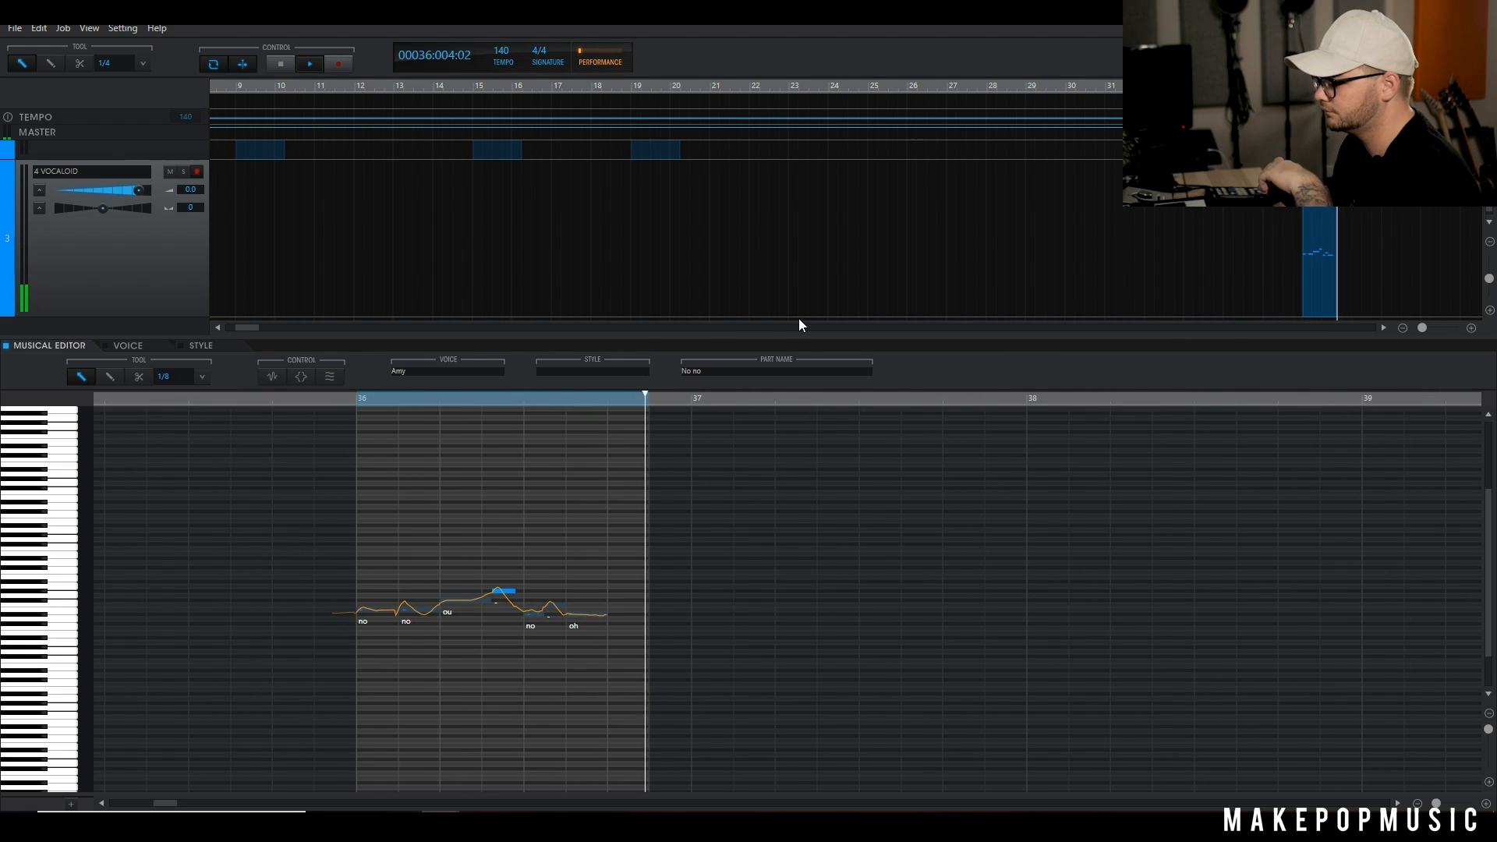
pyautogui.press('space')
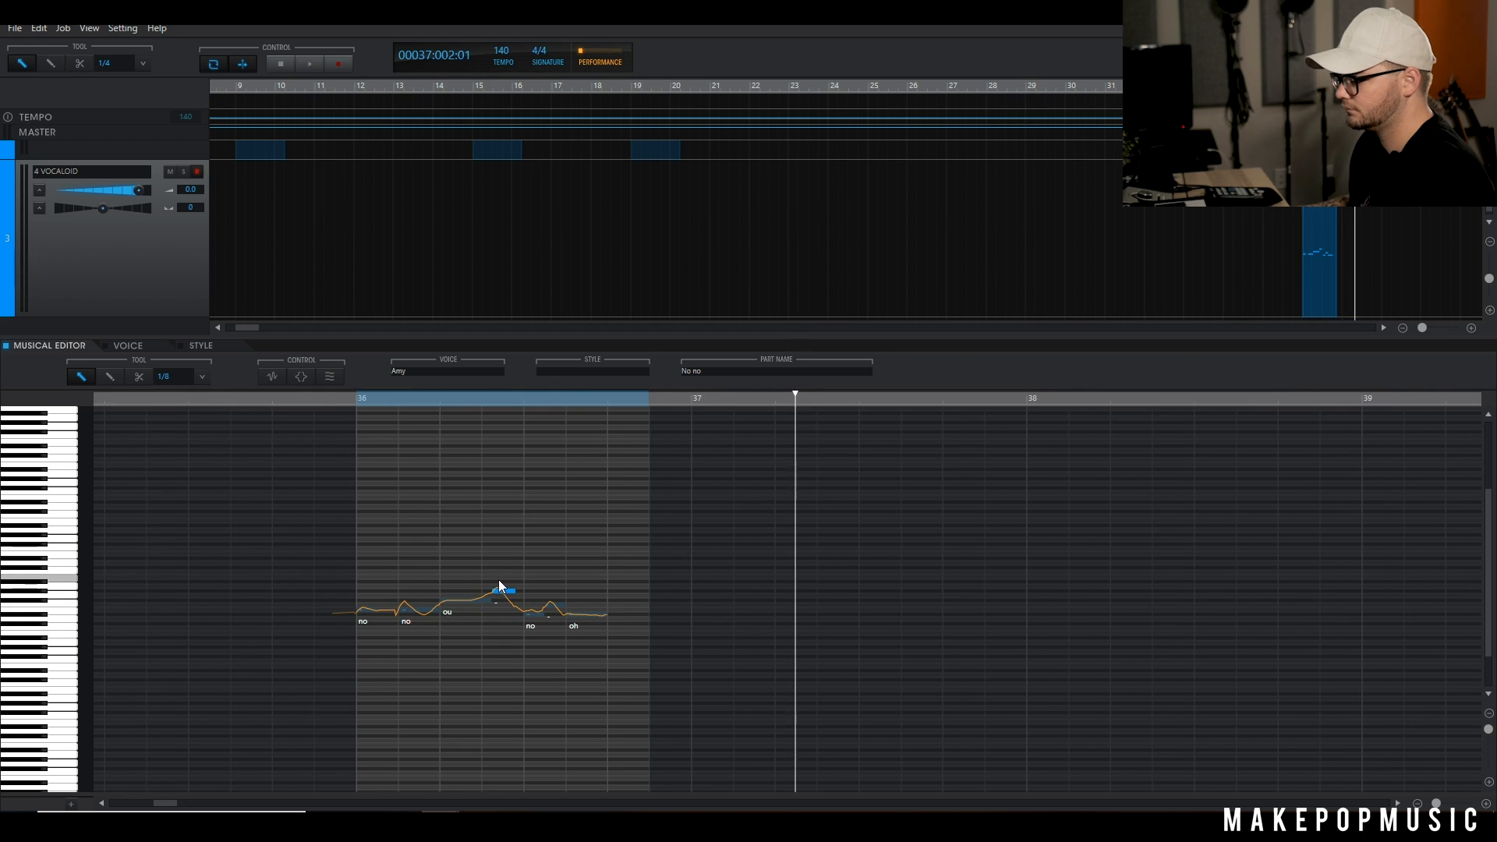
pyautogui.press('Down')
pyautogui.press('Down')
pyautogui.click(511, 596)
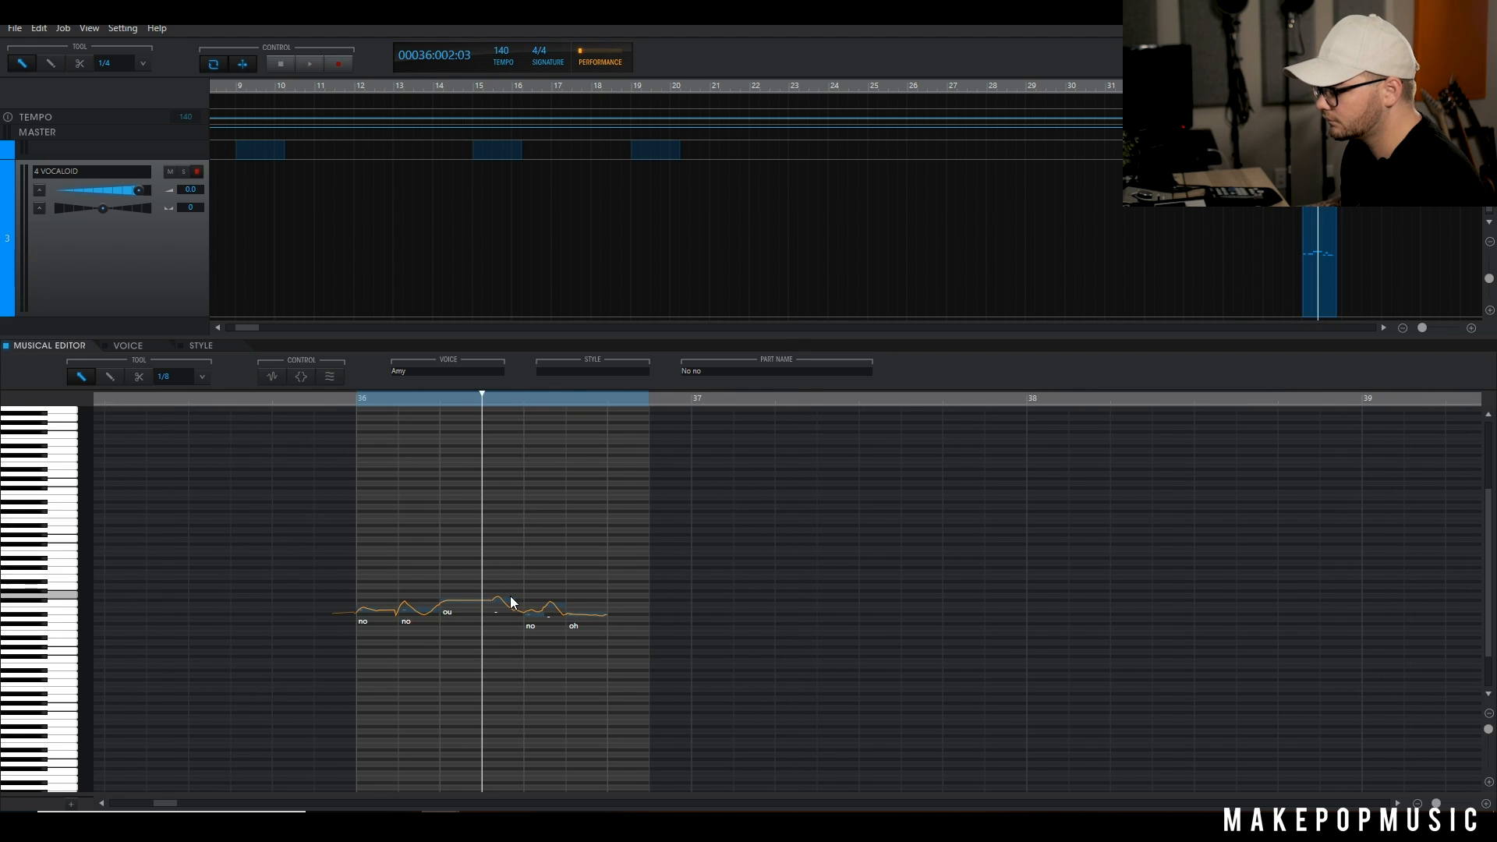
pyautogui.click(553, 605)
pyautogui.press('Up')
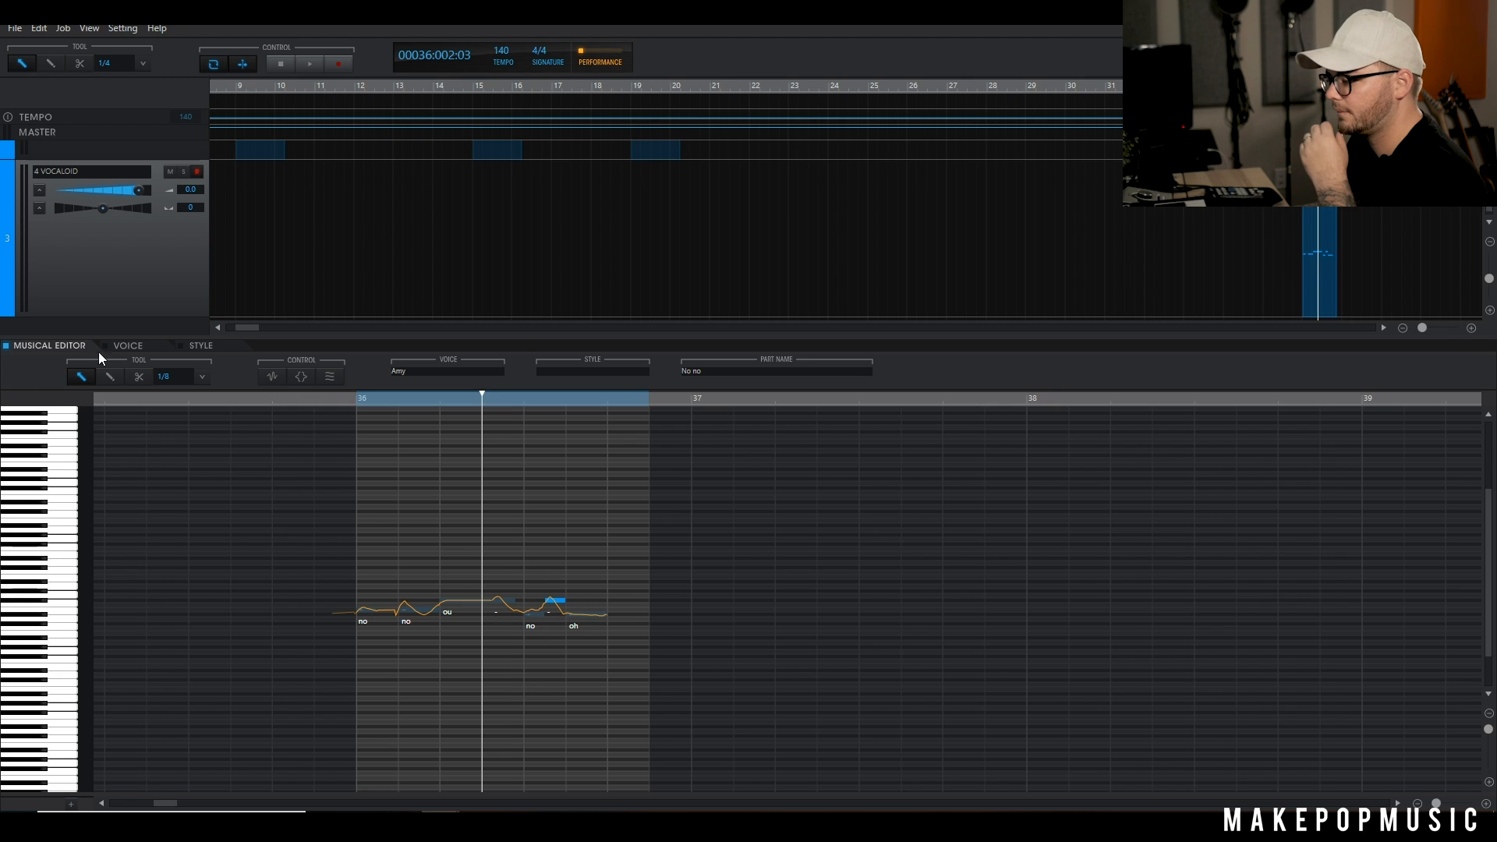
# Step: Browse the part's style presets, try Soothing Distance, and apply the Short Echo preset from the Pitched type
pyautogui.click(212, 348)
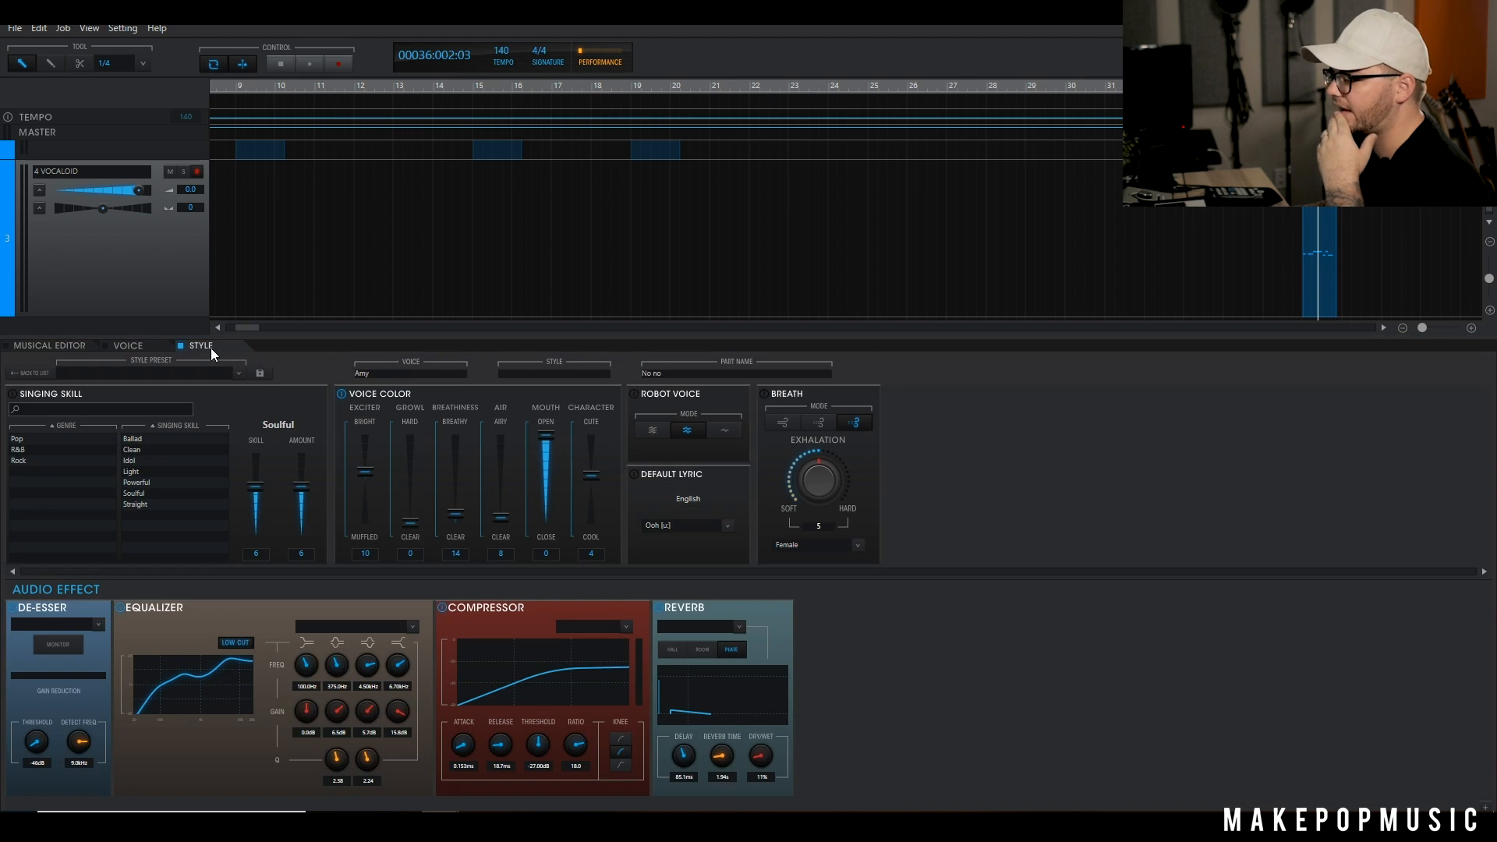
pyautogui.click(12, 378)
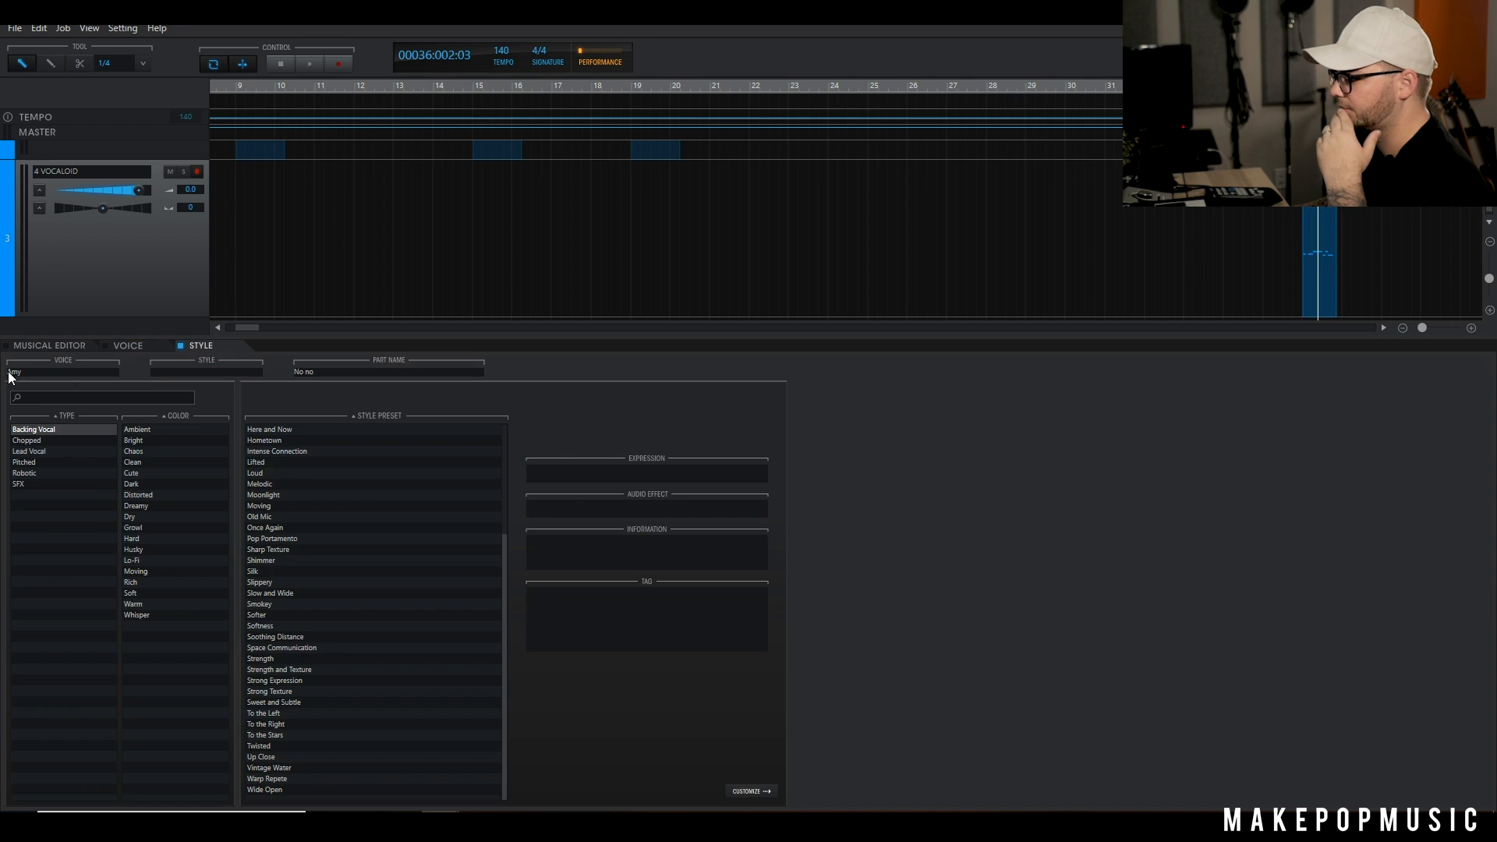
pyautogui.click(351, 638)
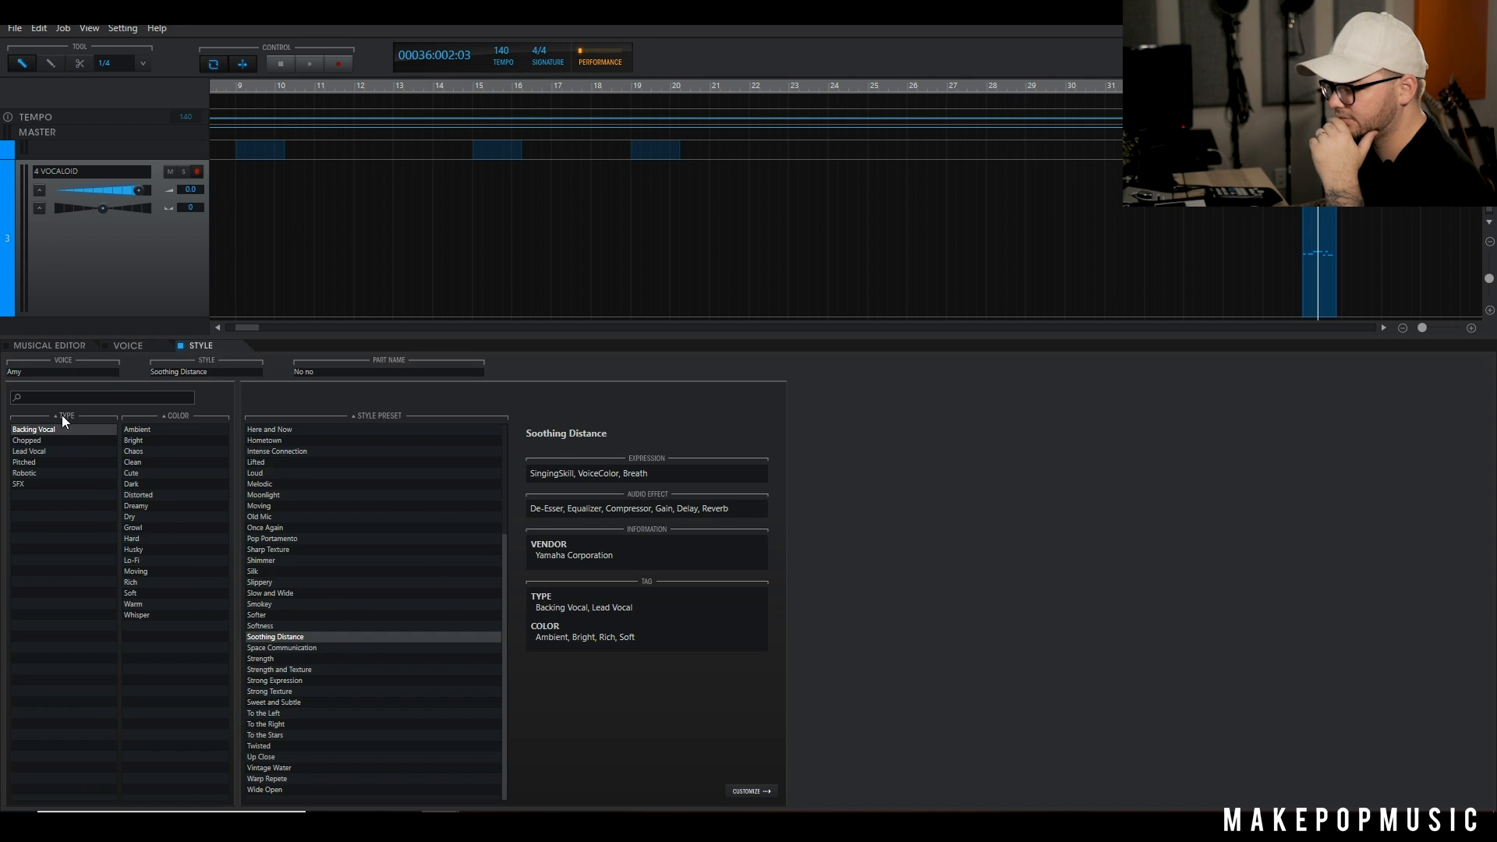
pyautogui.click(47, 430)
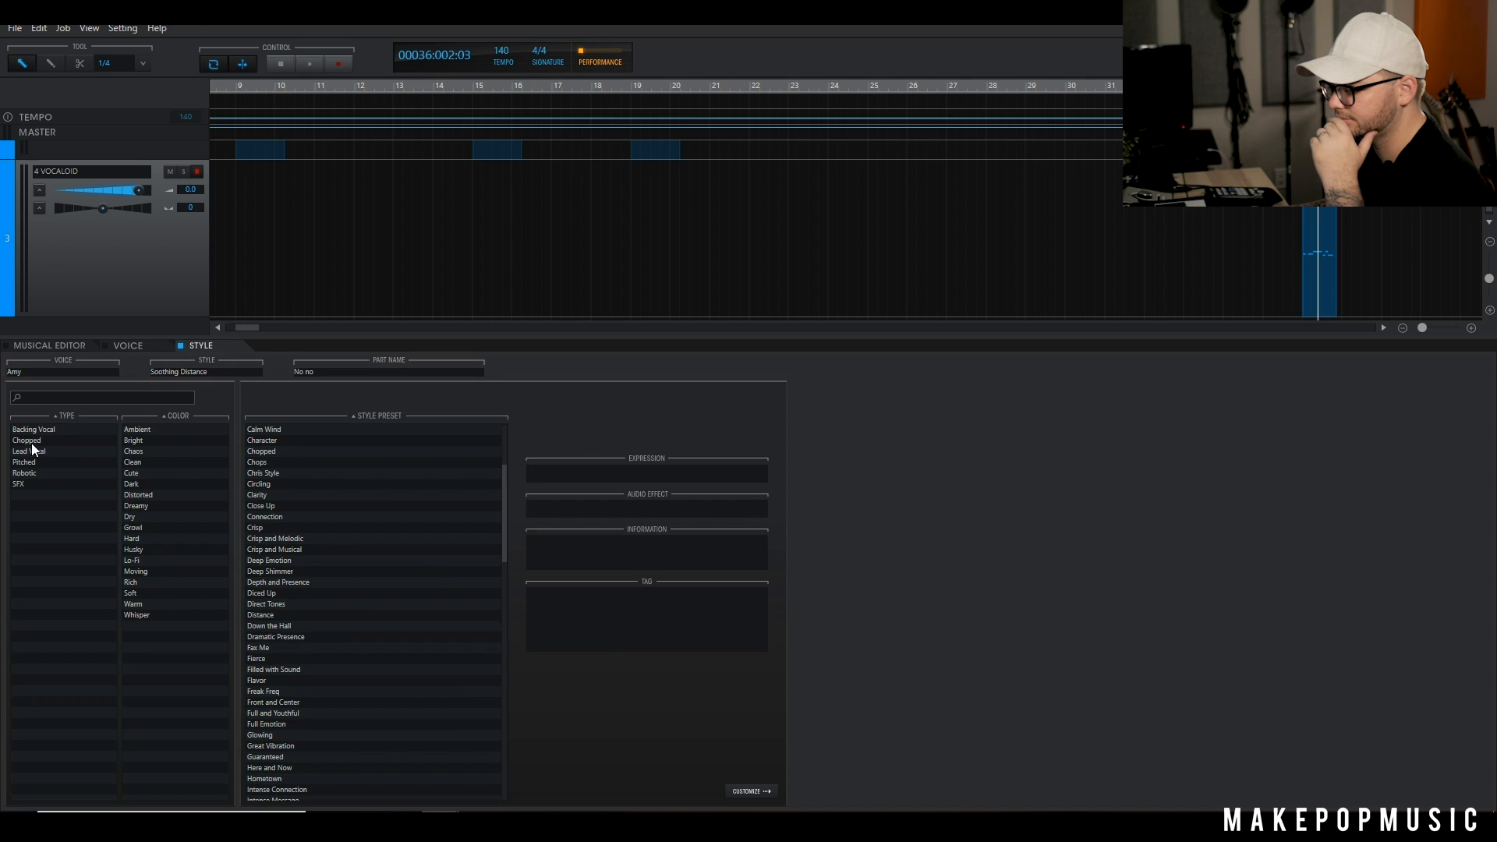
pyautogui.click(31, 443)
pyautogui.click(22, 441)
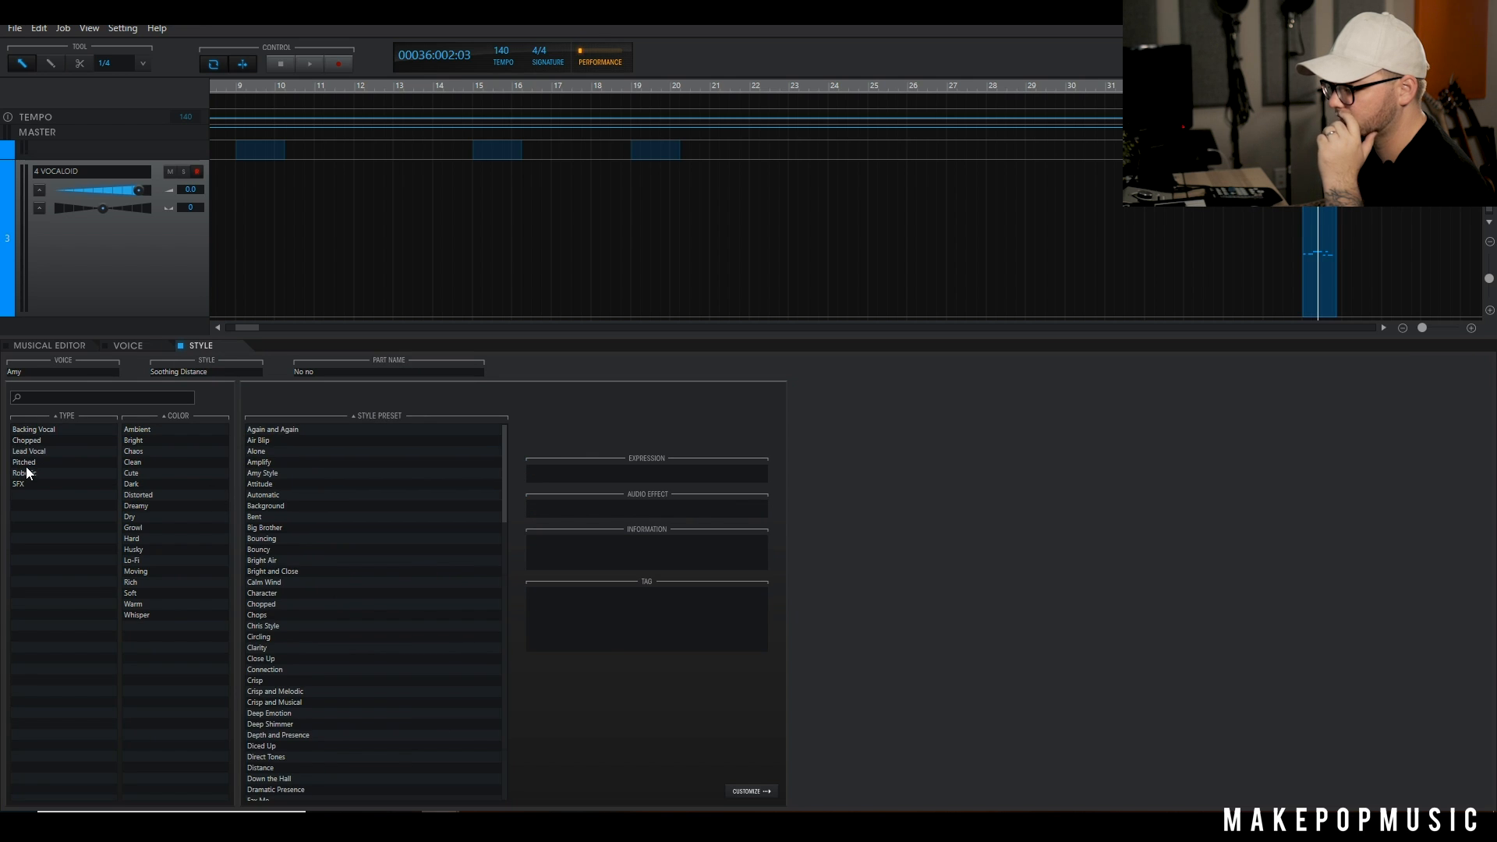
pyautogui.click(26, 463)
pyautogui.click(266, 463)
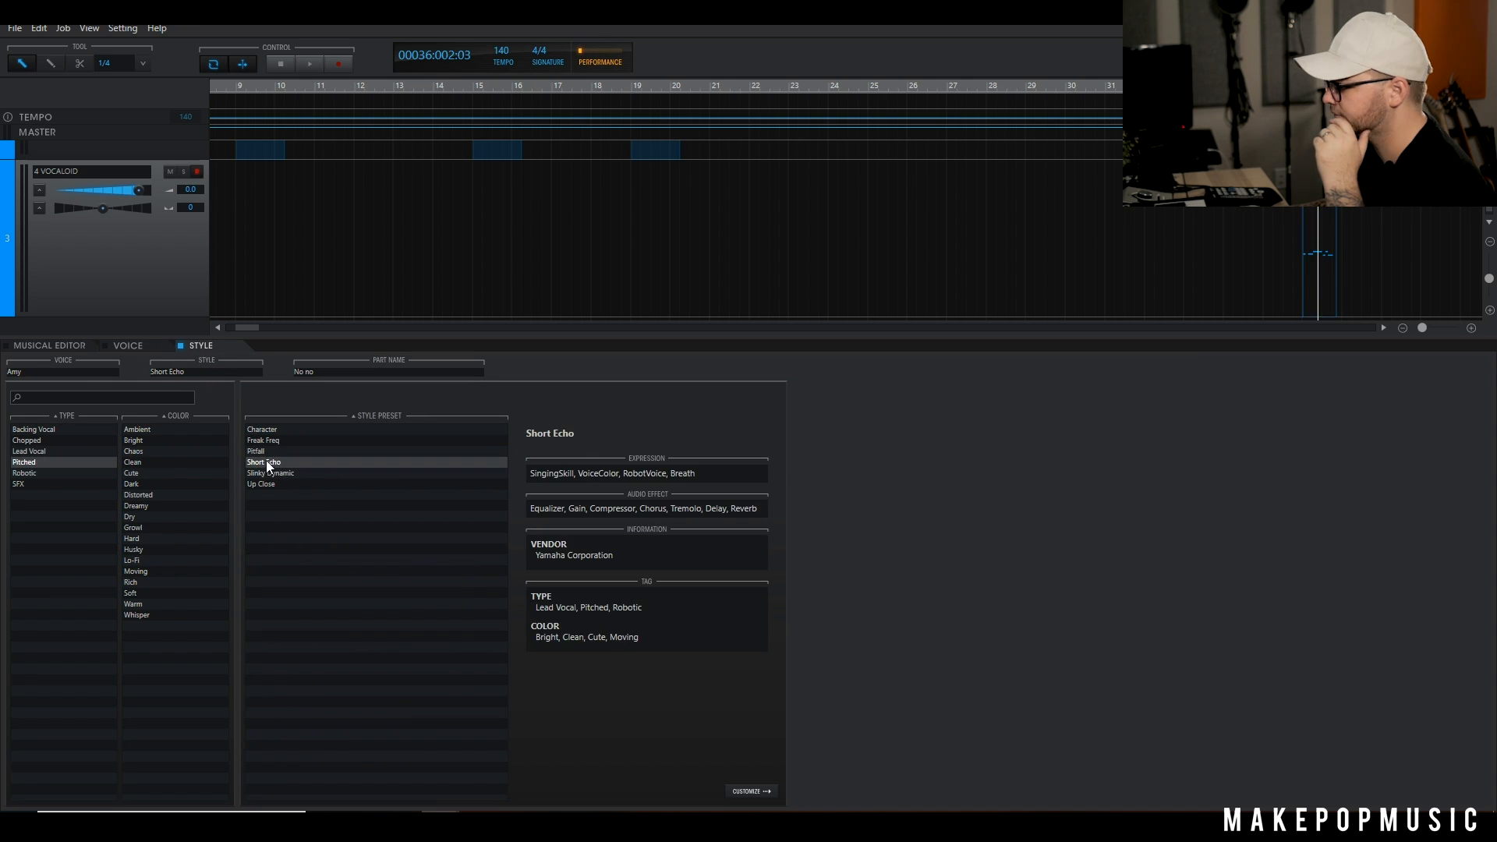
# Step: Play the ad-lib with its new style around bar 36 of the song and reopen the VOCALOID editor
pyautogui.click(1323, 255)
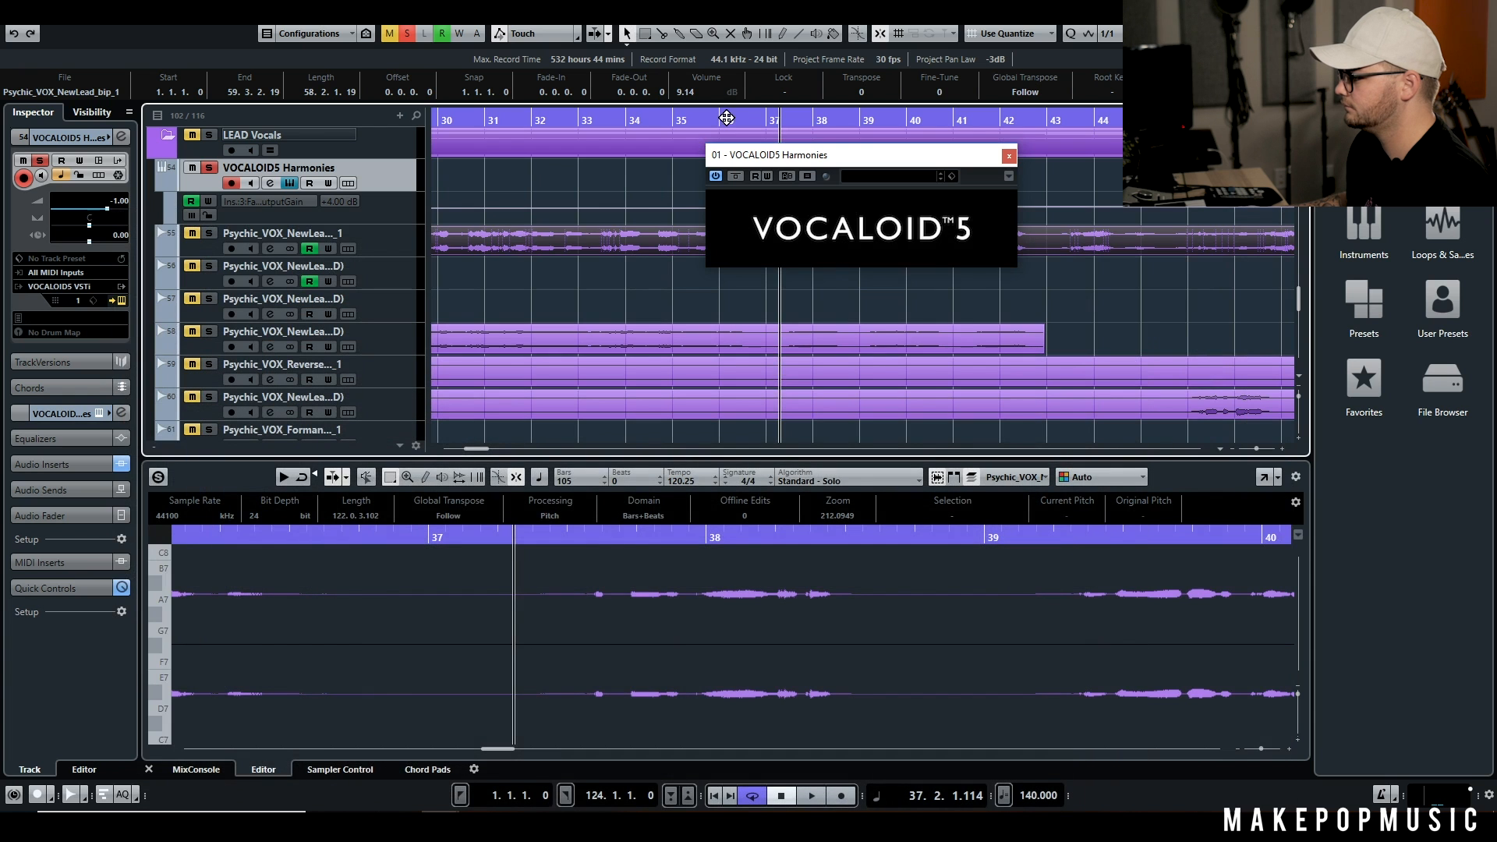
pyautogui.press('space')
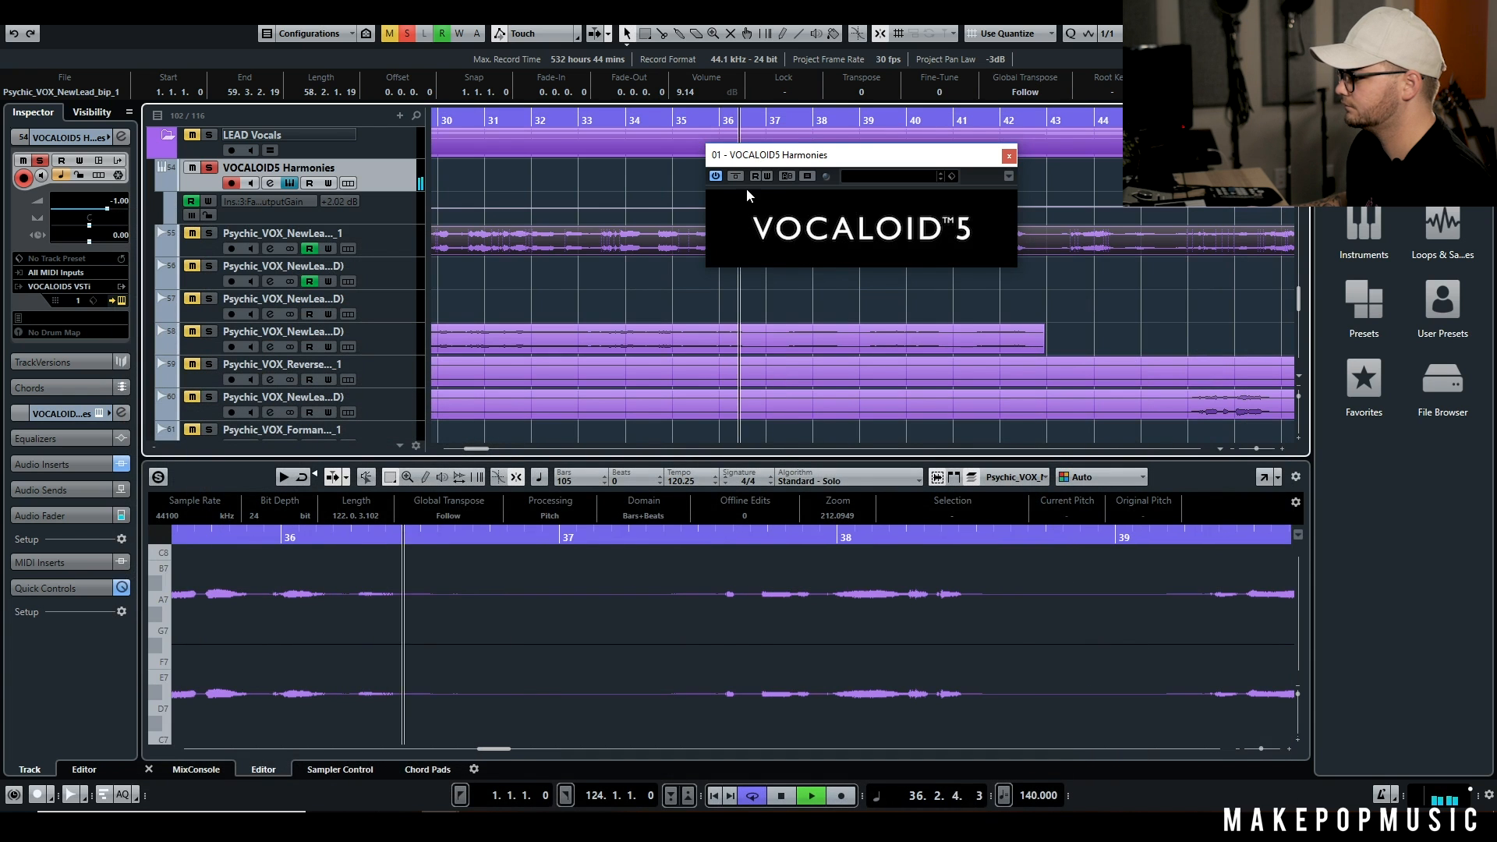
pyautogui.click(1009, 156)
pyautogui.press('space')
pyautogui.click(289, 185)
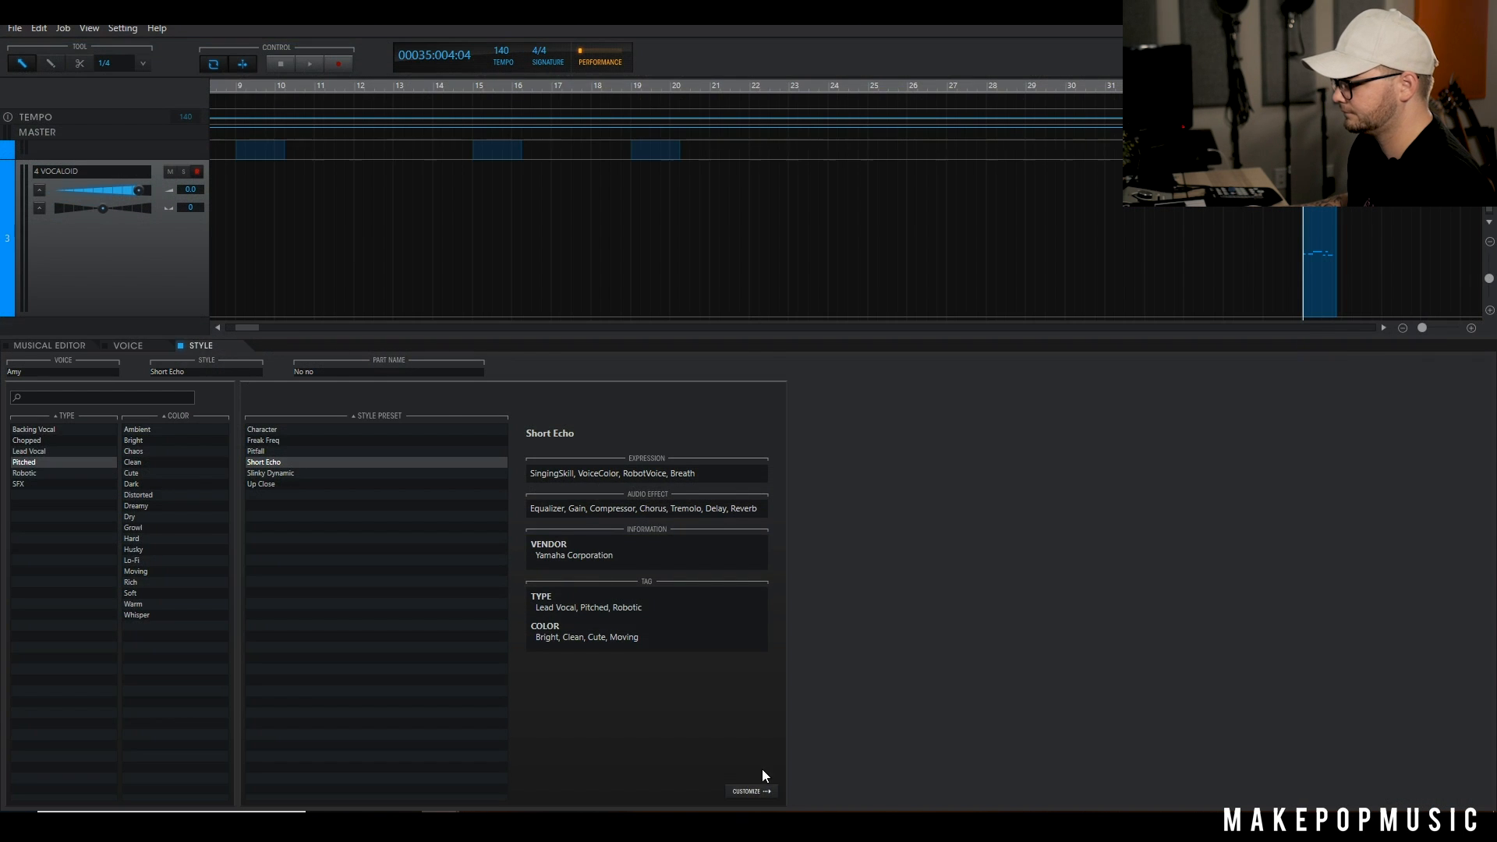
# Step: Customize the Short Echo style by setting the Delay dry/wet to 50% and adjusting the Reverb settings
pyautogui.click(755, 790)
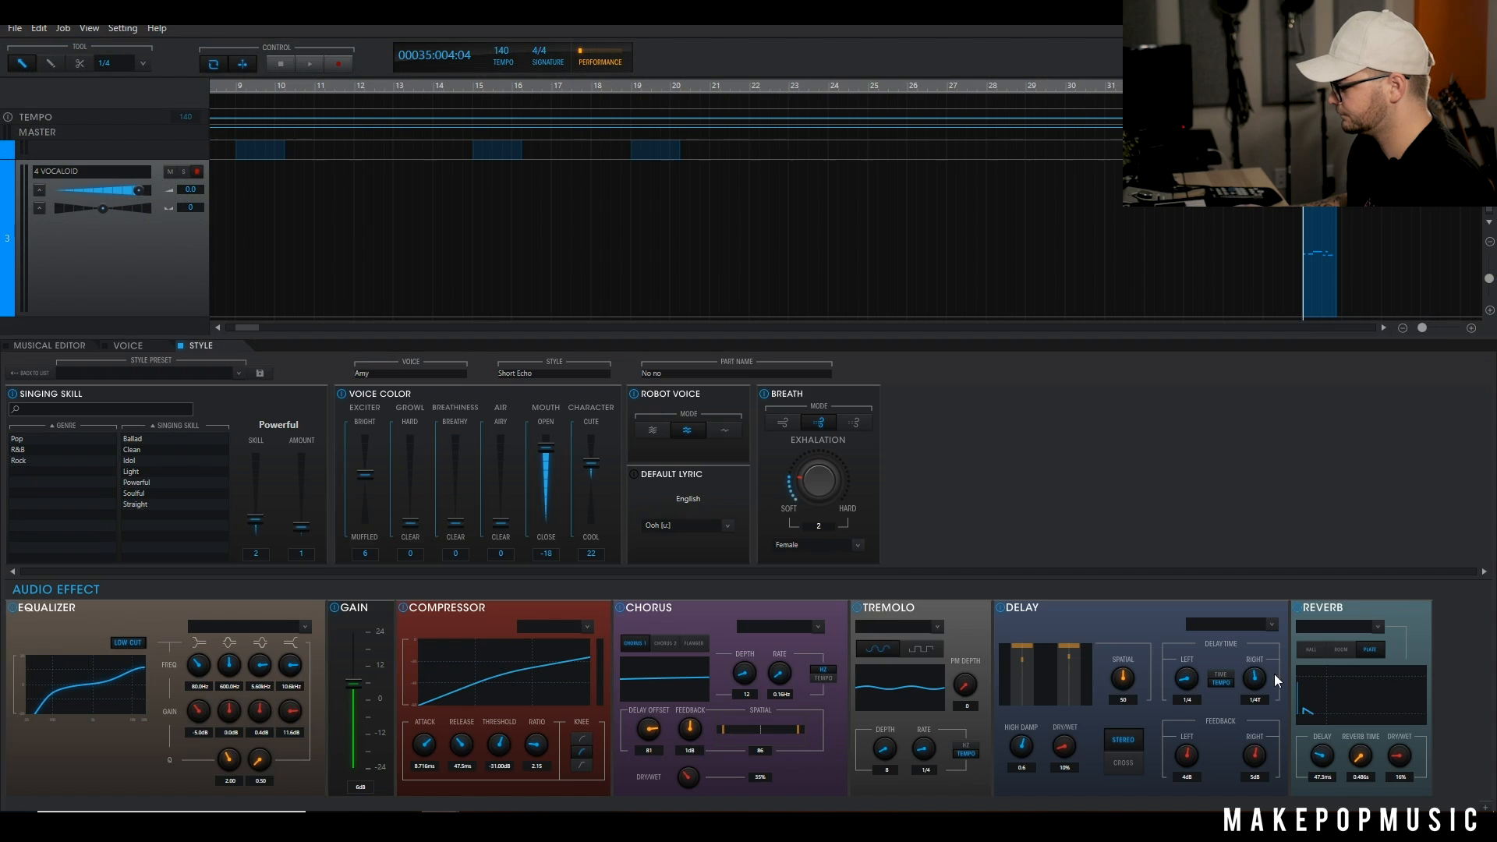
pyautogui.moveTo(1065, 750); pyautogui.dragTo(1067, 726)
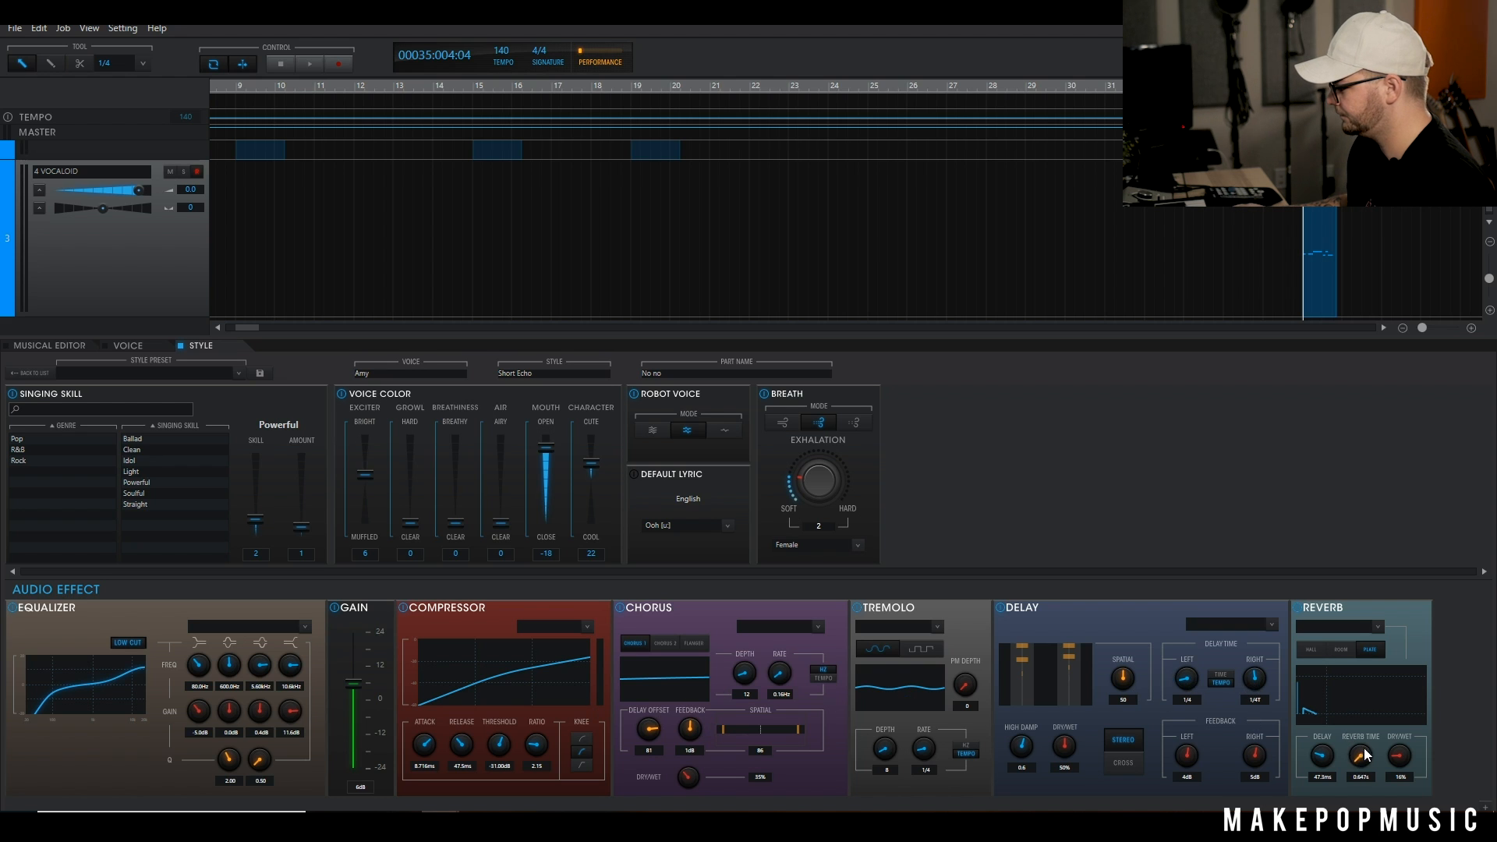
pyautogui.moveTo(1327, 736)
pyautogui.mouseDown()
pyautogui.moveTo(1379, 756)
pyautogui.moveTo(1395, 725)
pyautogui.moveTo(1396, 737)
pyautogui.mouseUp()
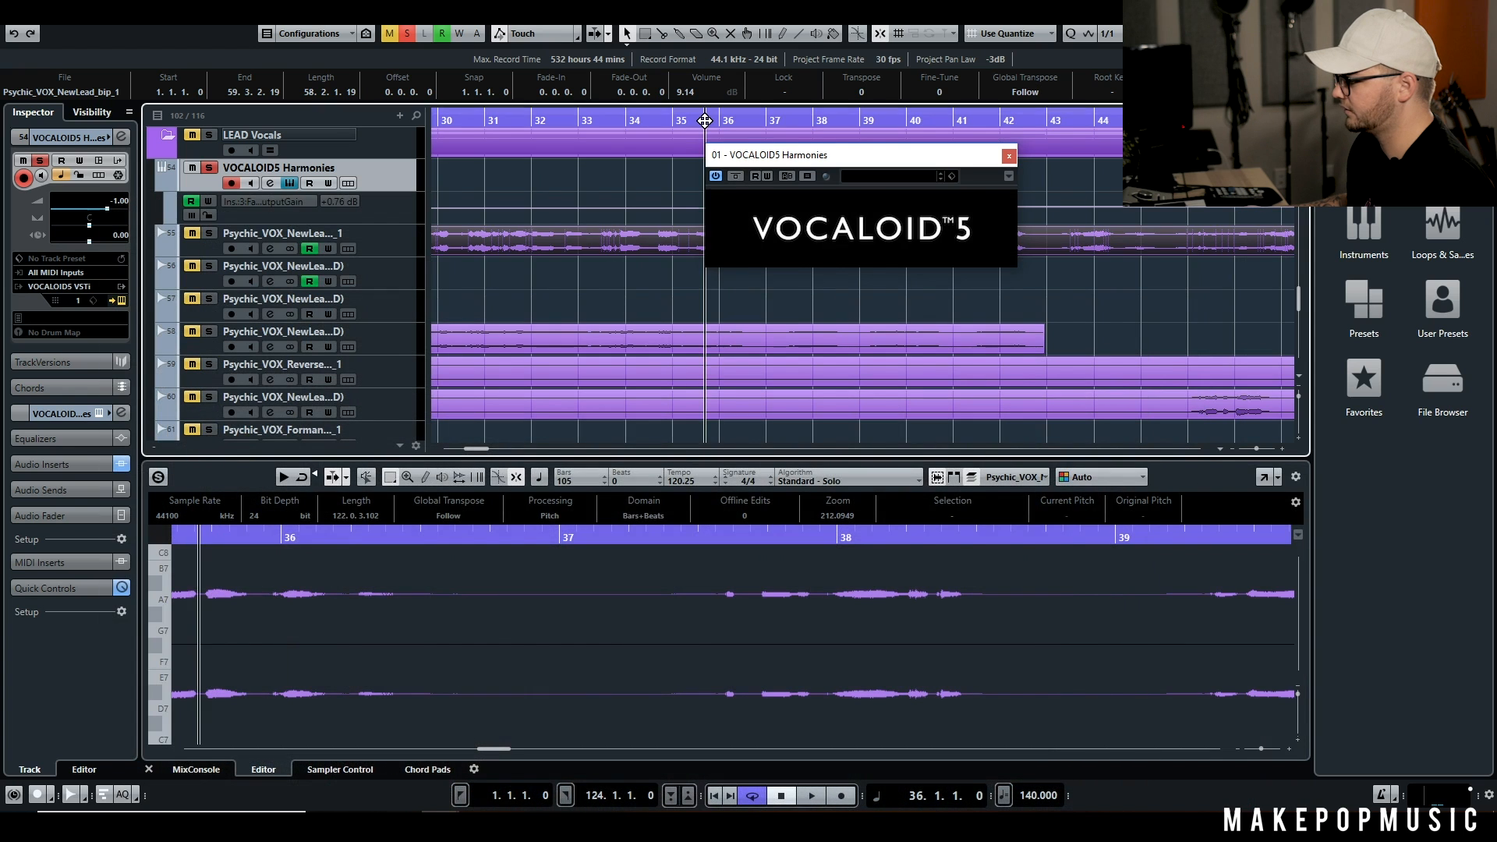
# Step: Play the soloed ad-lib from bar 36 to hear the effects, and restart playback from bar 35
pyautogui.press('space')
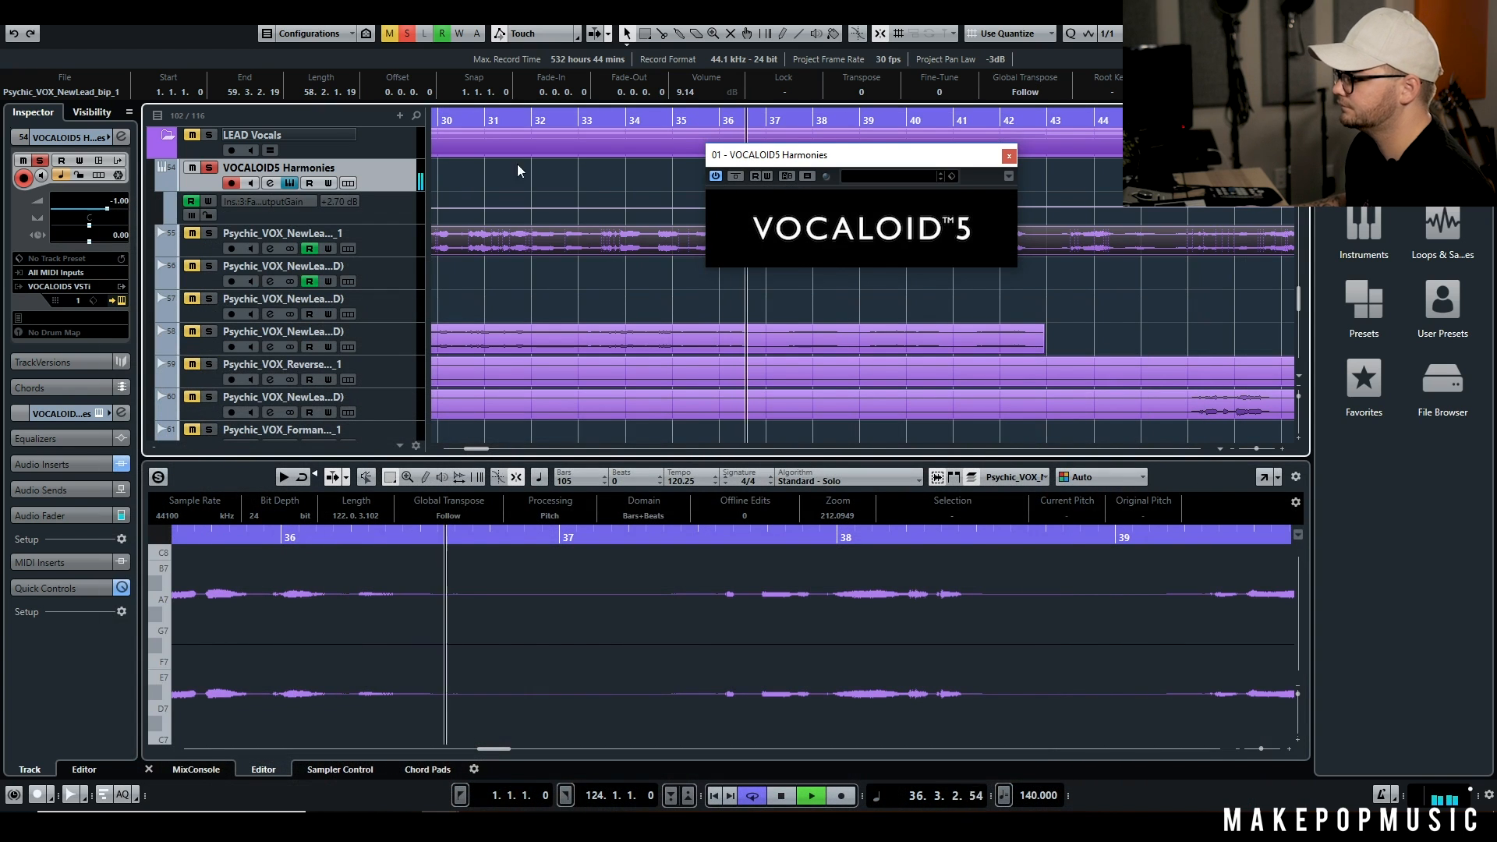
pyautogui.click(675, 119)
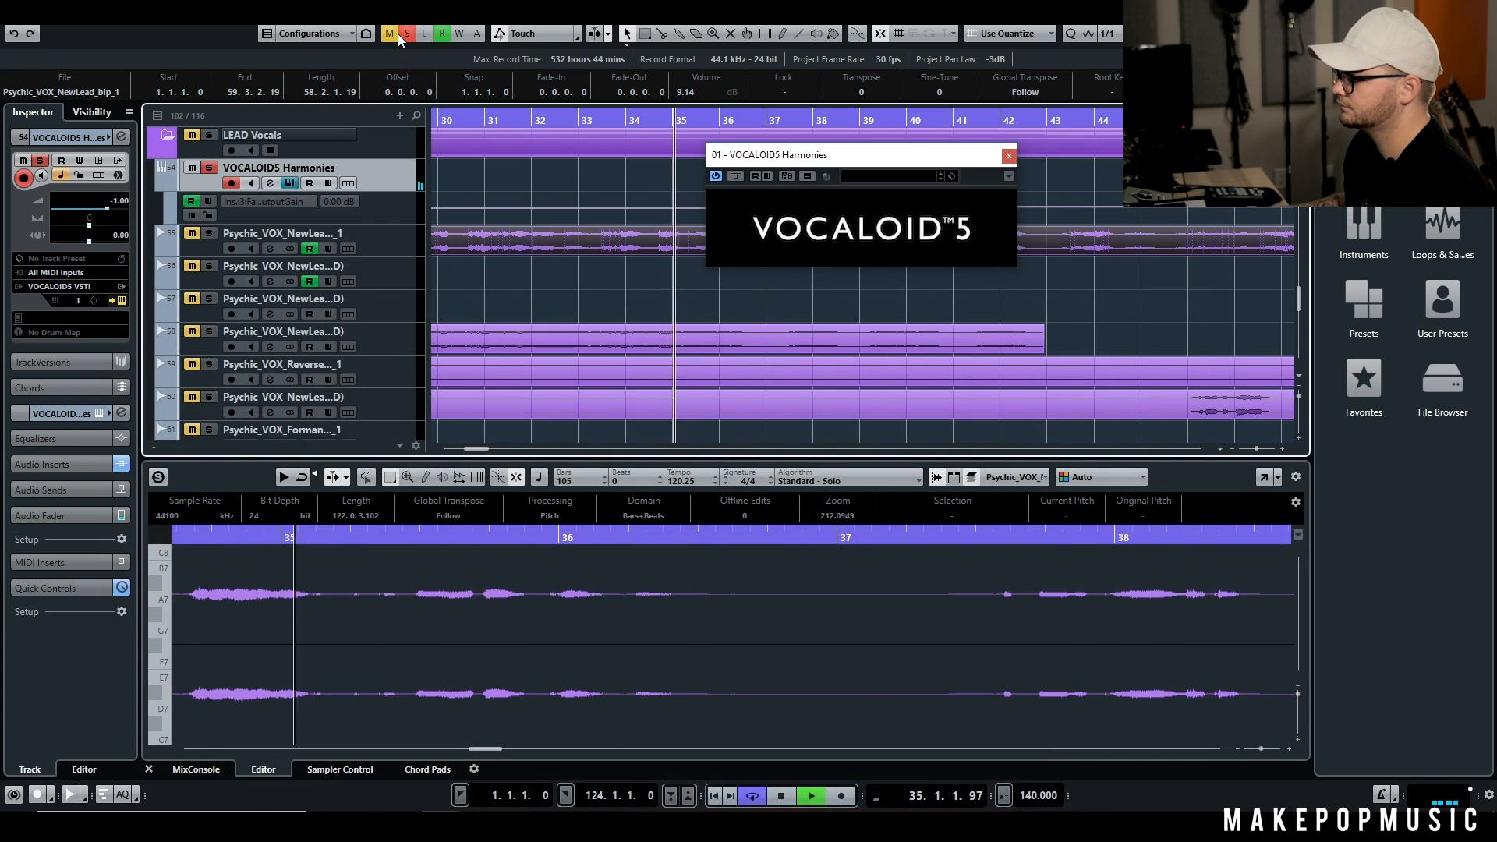
# Step: Set the VOCALOID5 Harmonies output gain automation to +14 dB at bar 37 and +12 dB at bar 36, replaying from bar 35
pyautogui.moveTo(821, 155); pyautogui.dragTo(922, 333)
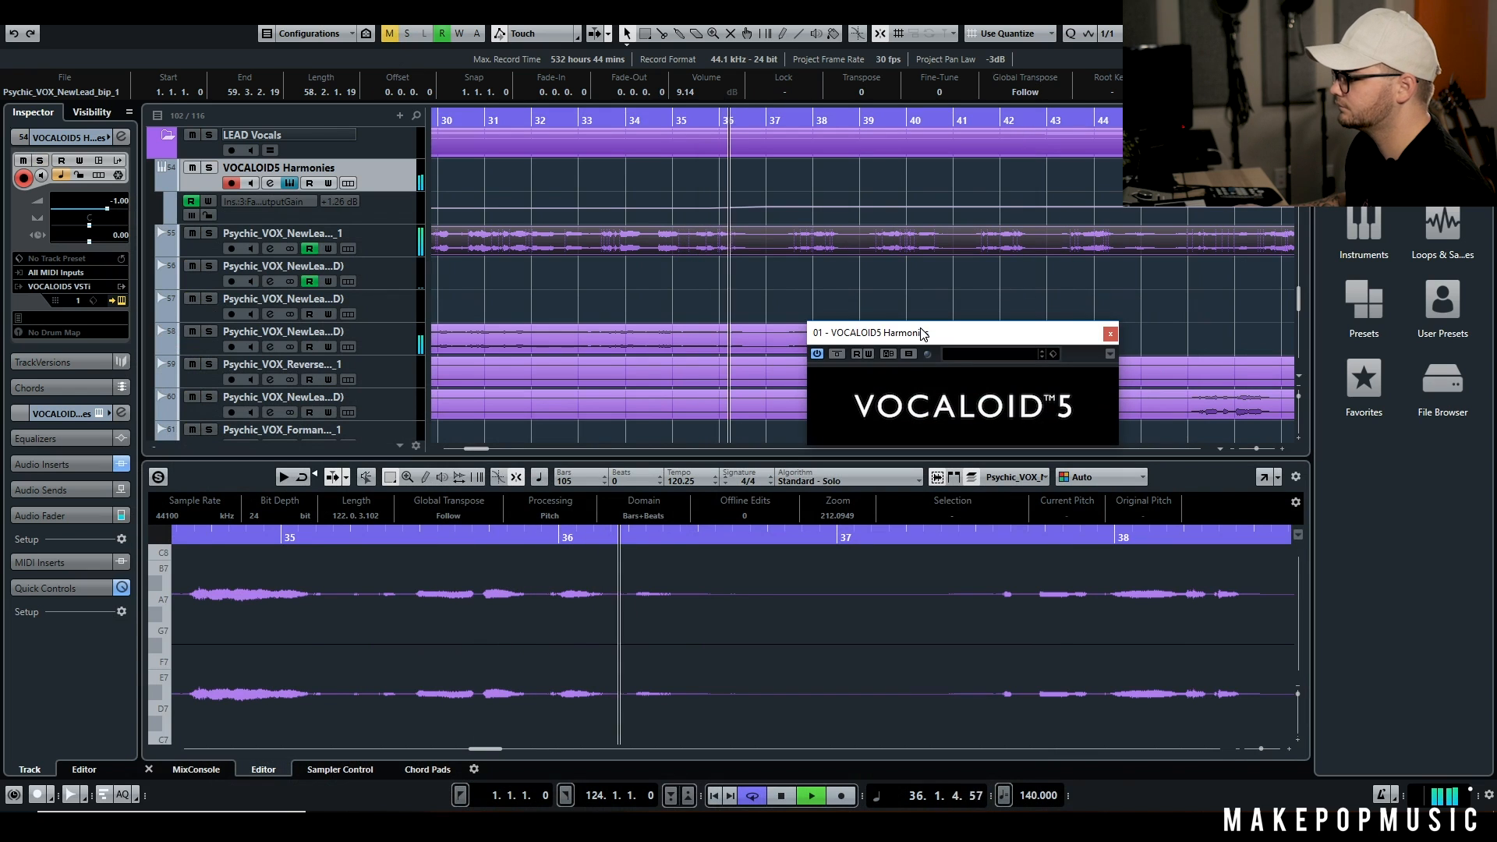
pyautogui.press('space')
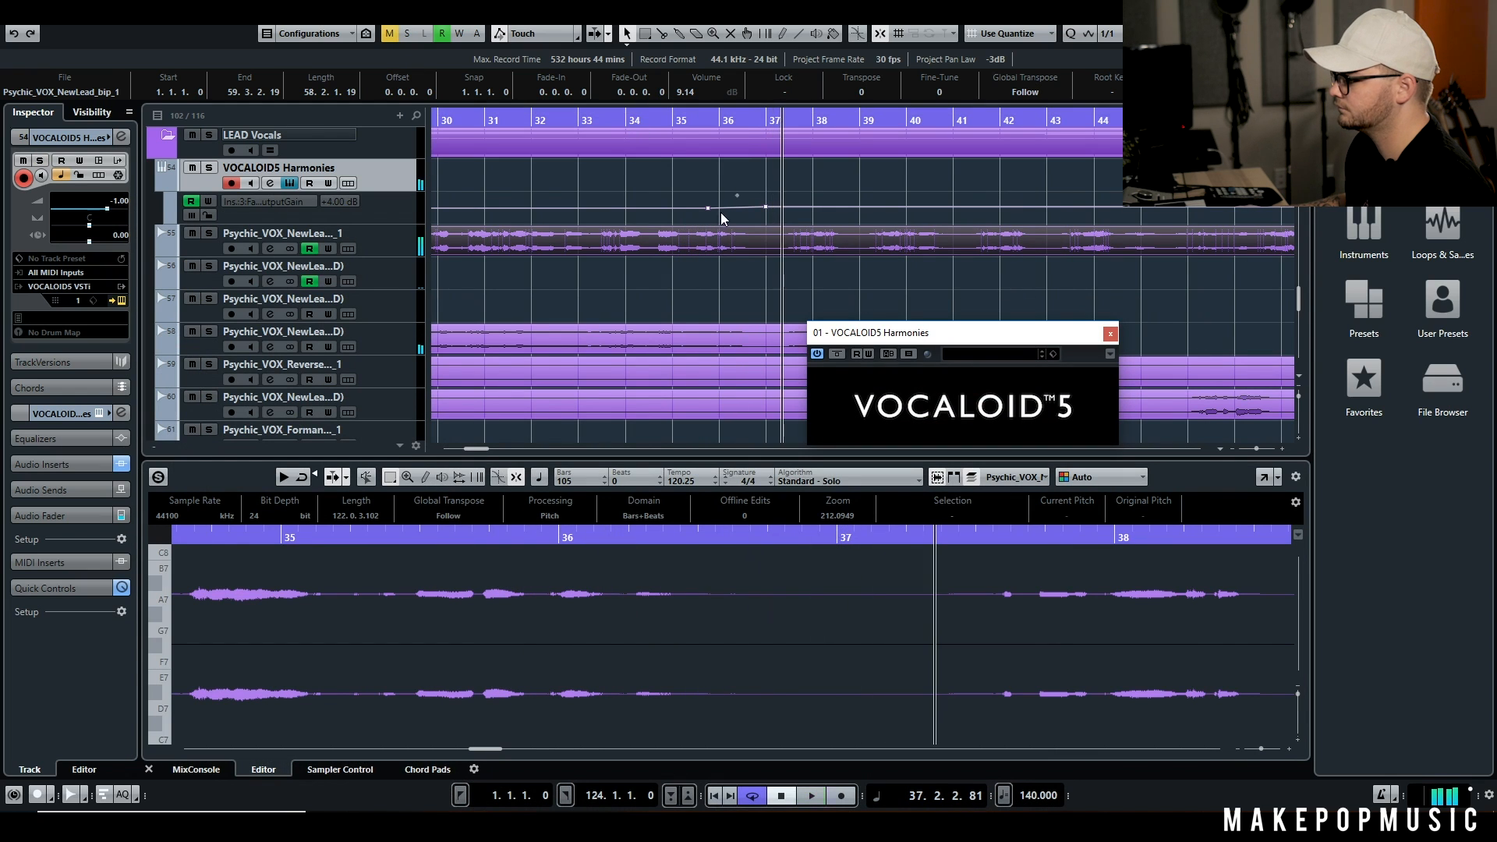
pyautogui.moveTo(766, 209); pyautogui.dragTo(767, 204)
pyautogui.press('space')
pyautogui.click(759, 118)
pyautogui.click(699, 121)
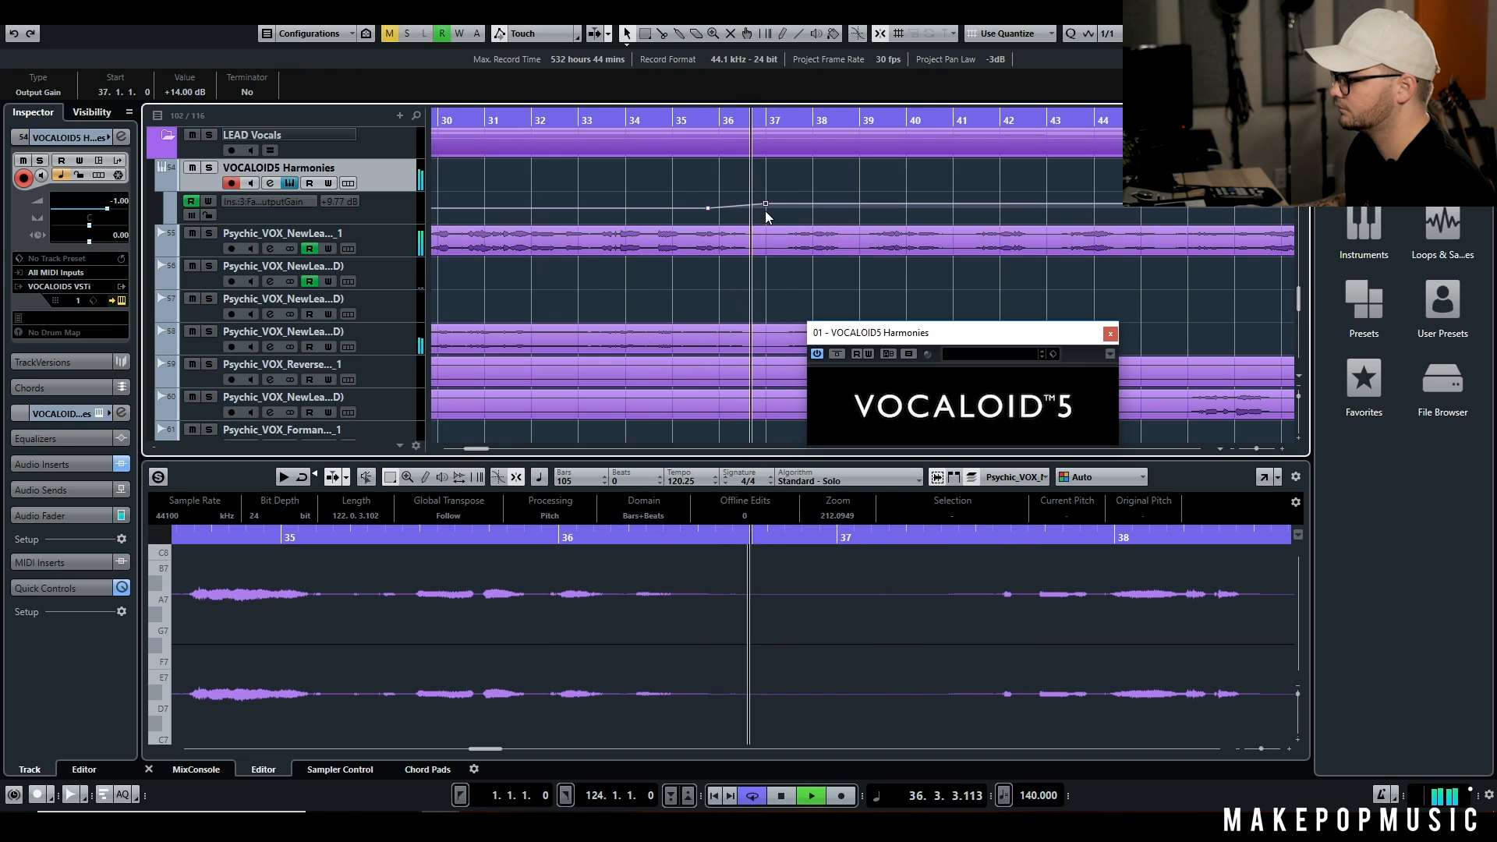
pyautogui.moveTo(722, 202)
pyautogui.mouseDown()
pyautogui.moveTo(695, 200)
pyautogui.moveTo(714, 209)
pyautogui.mouseUp()
pyautogui.click(671, 120)
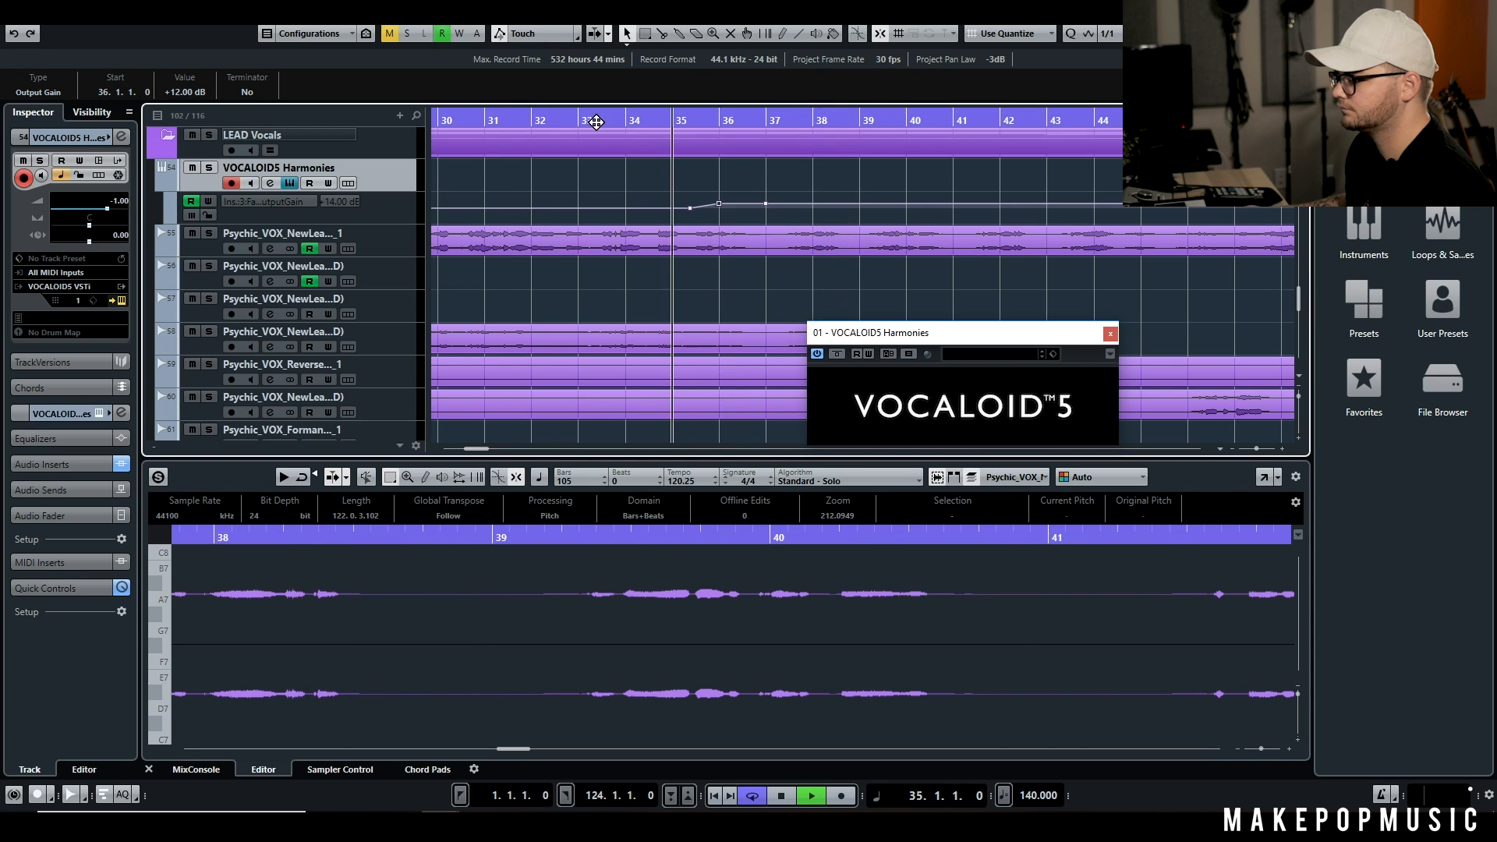
# Step: In the VOCALOID editor, raise the track volume to 6.0 and lower the voice color's Character to -64
pyautogui.click(292, 182)
pyautogui.click(292, 183)
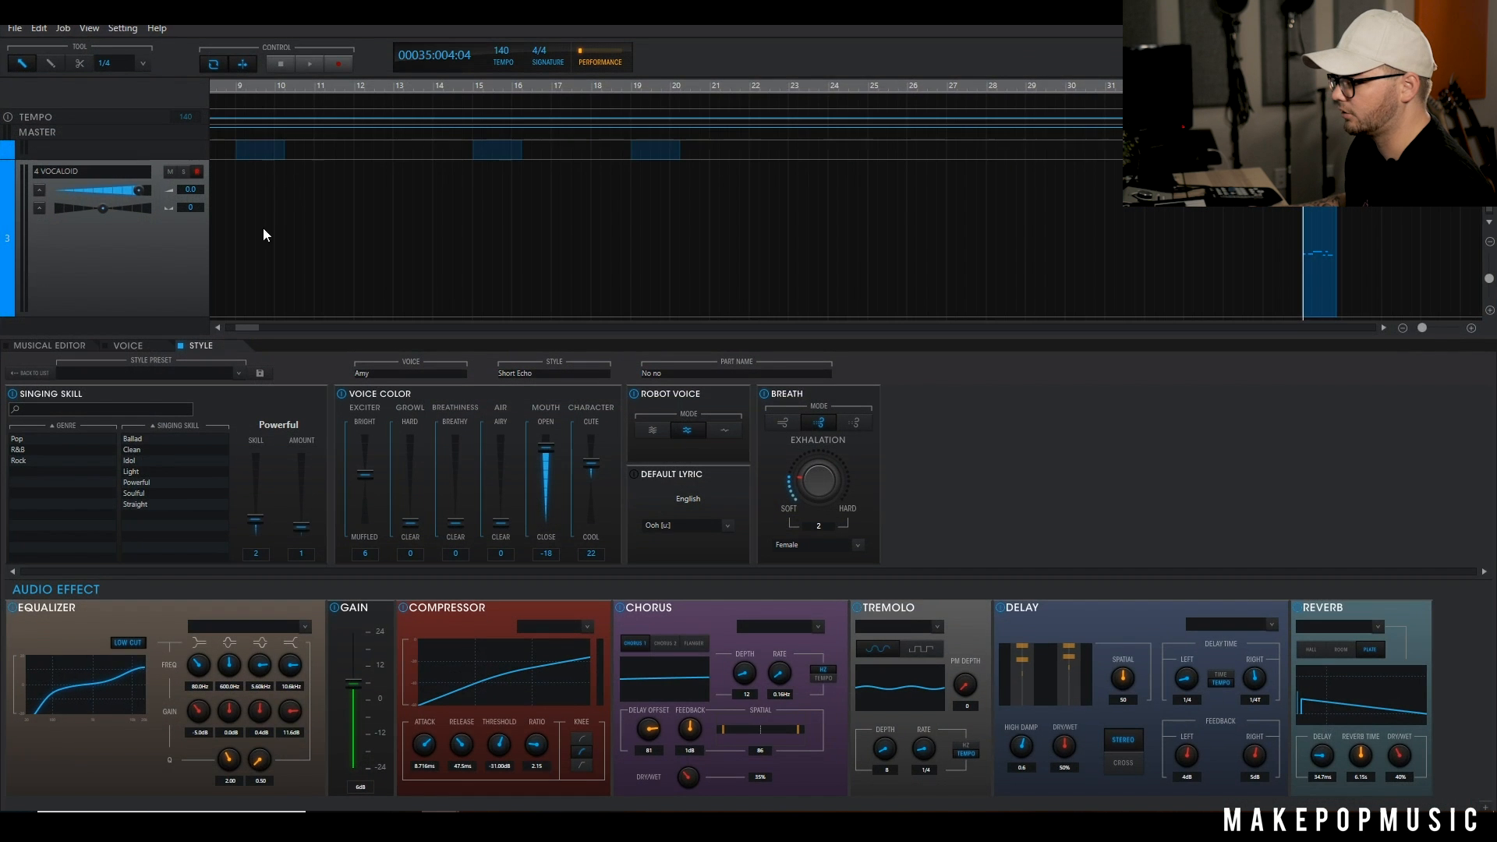
pyautogui.press('space')
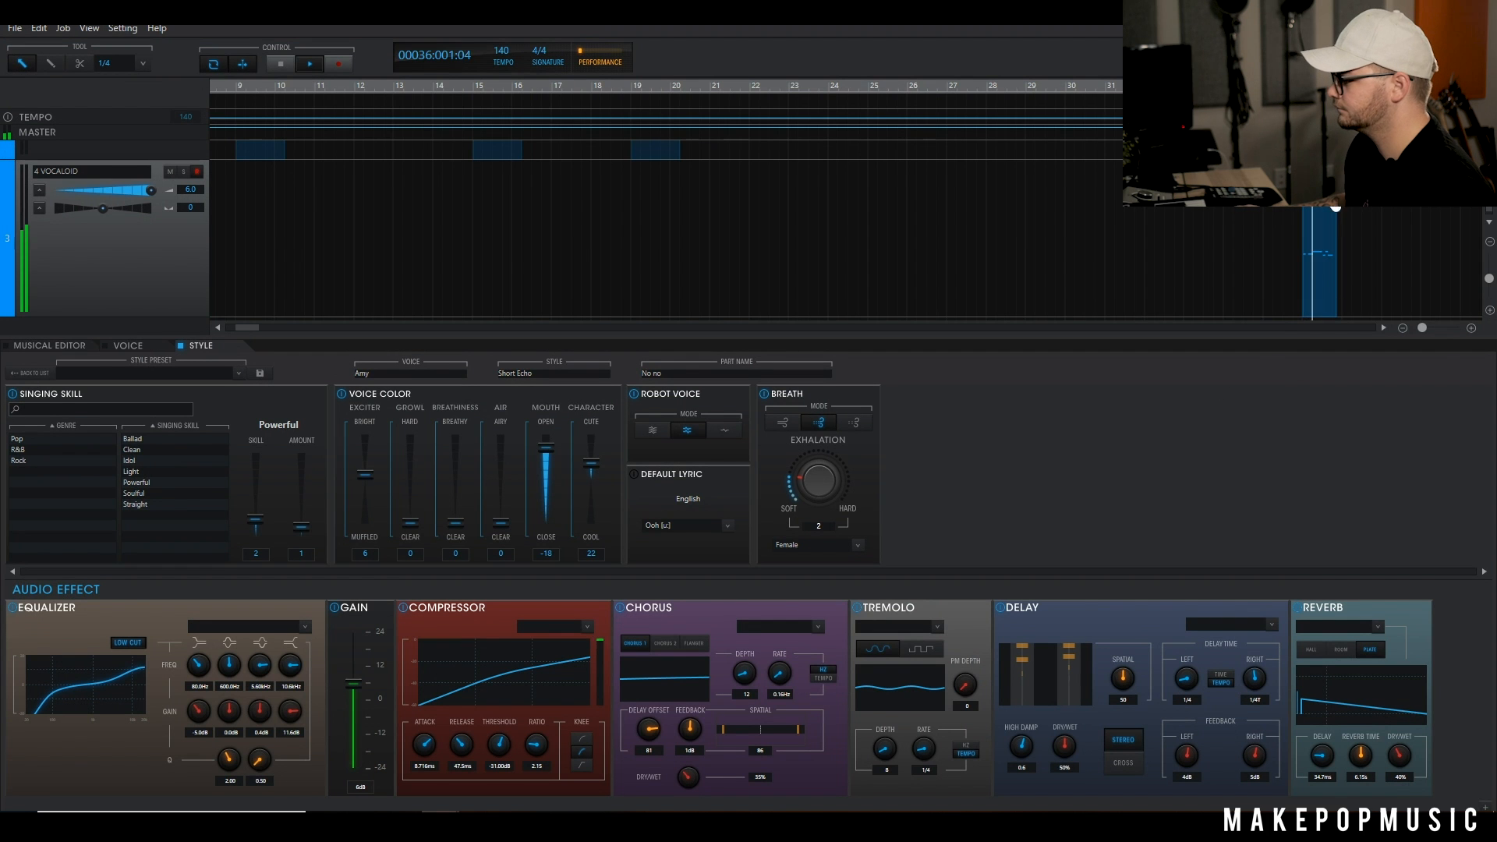
pyautogui.moveTo(594, 507); pyautogui.dragTo(591, 524)
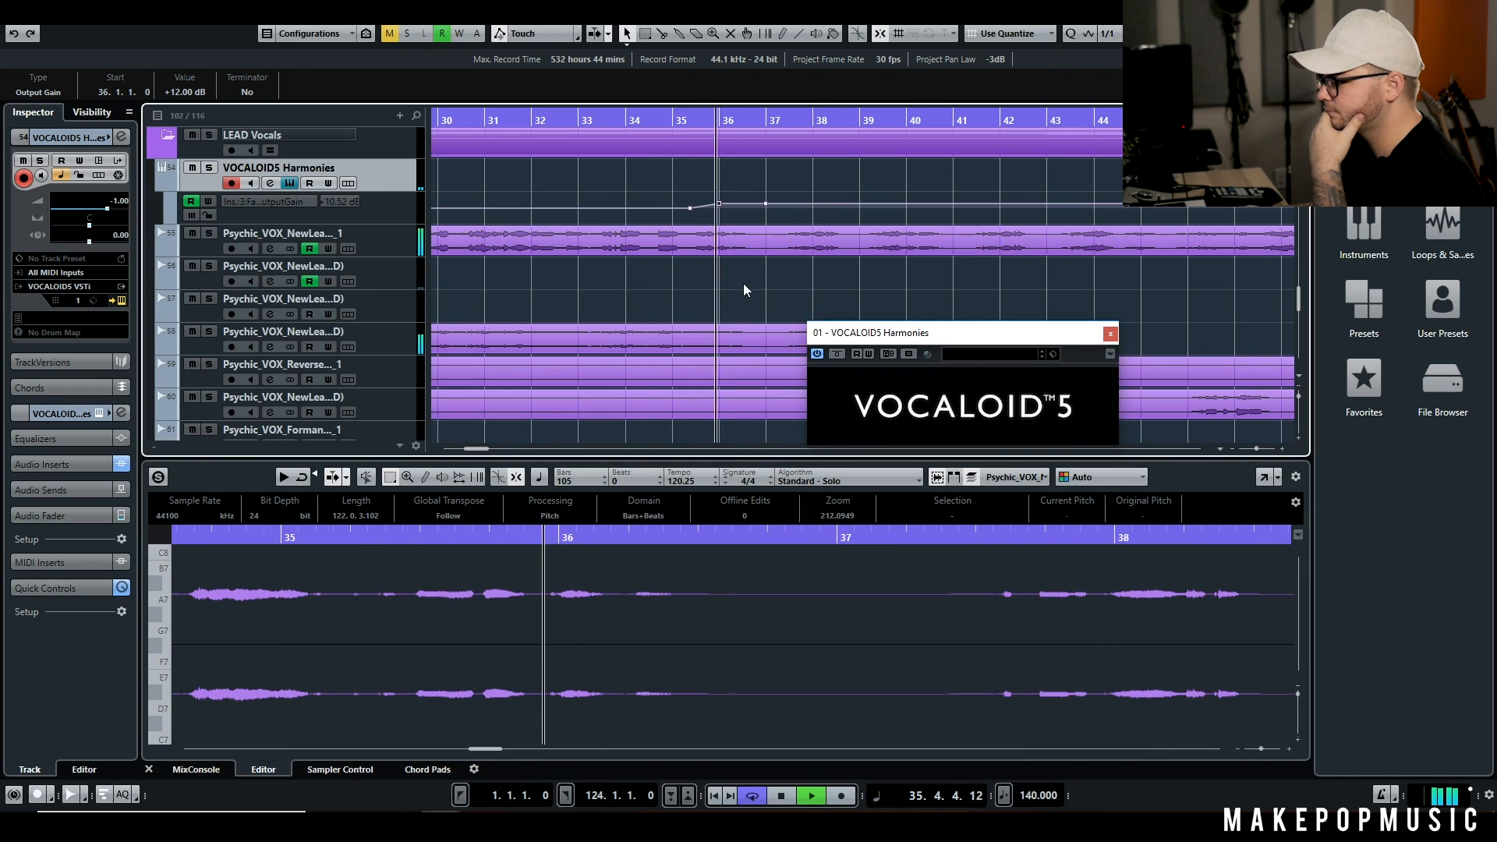
# Step: Play the adjusted ad-lib within the song and reopen the VOCALOID editor
pyautogui.click(270, 182)
pyautogui.press('space')
pyautogui.click(289, 184)
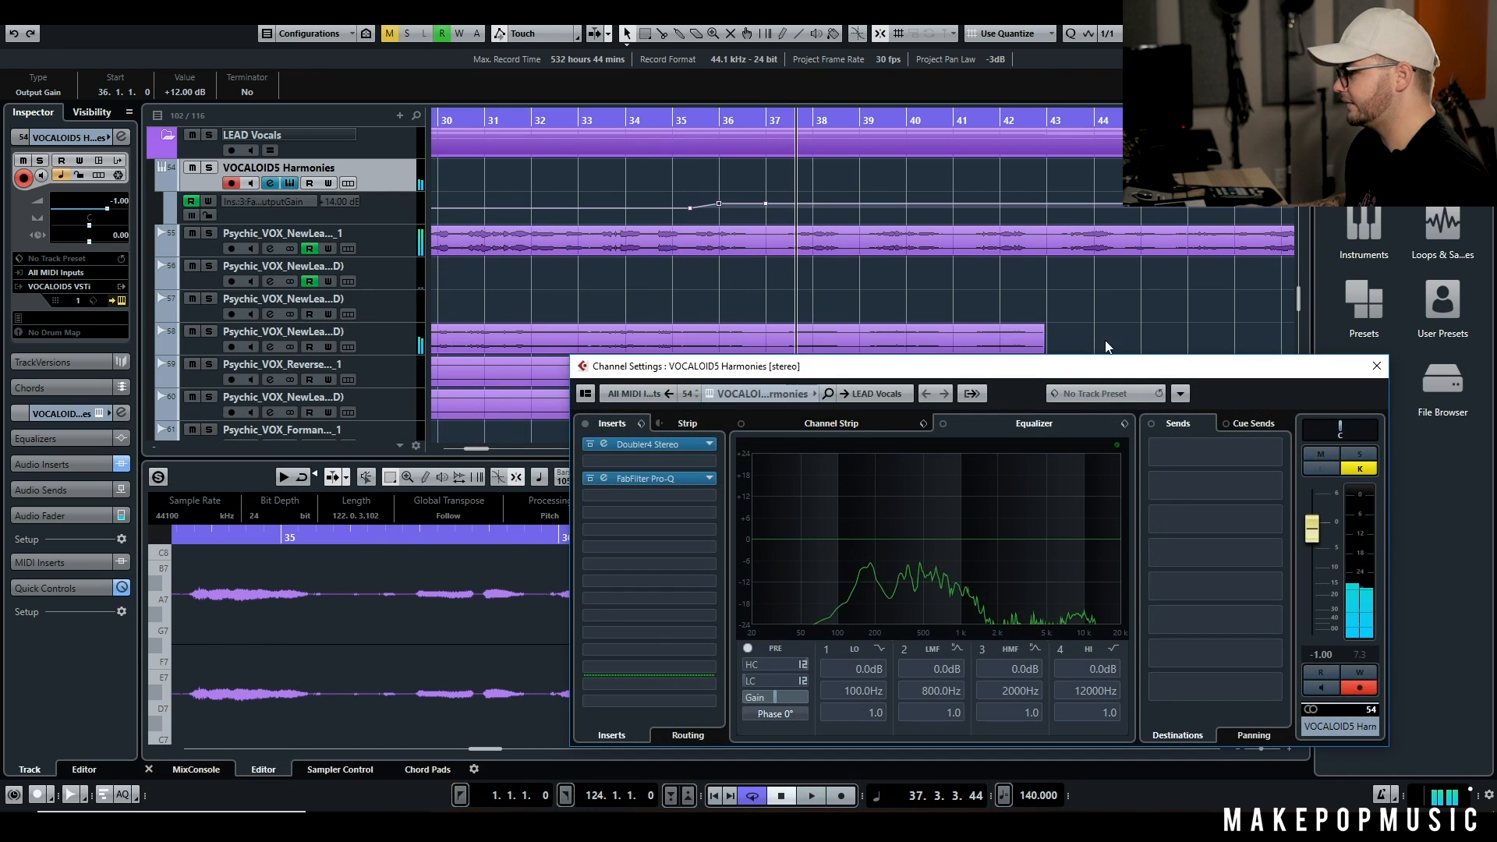
pyautogui.click(290, 184)
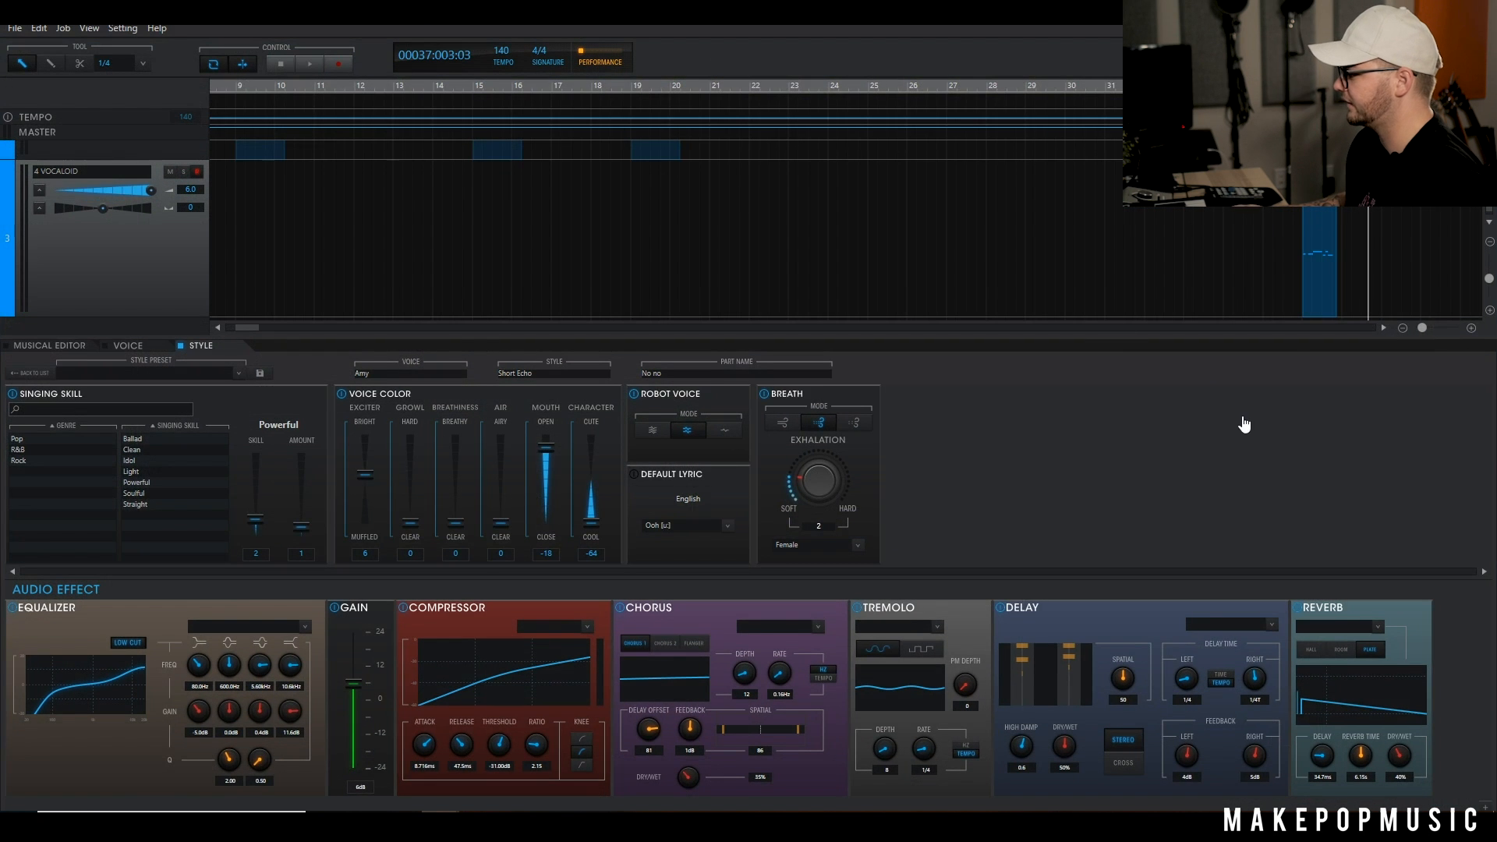
# Step: Open the No no part at bar 36 in the musical editor and delete all its notes
pyautogui.doubleClick(1306, 232)
pyautogui.scroll(3, 960, 573)
pyautogui.moveTo(978, 561); pyautogui.dragTo(773, 655)
pyautogui.moveTo(1004, 555); pyautogui.dragTo(815, 661)
pyautogui.press('Delete')
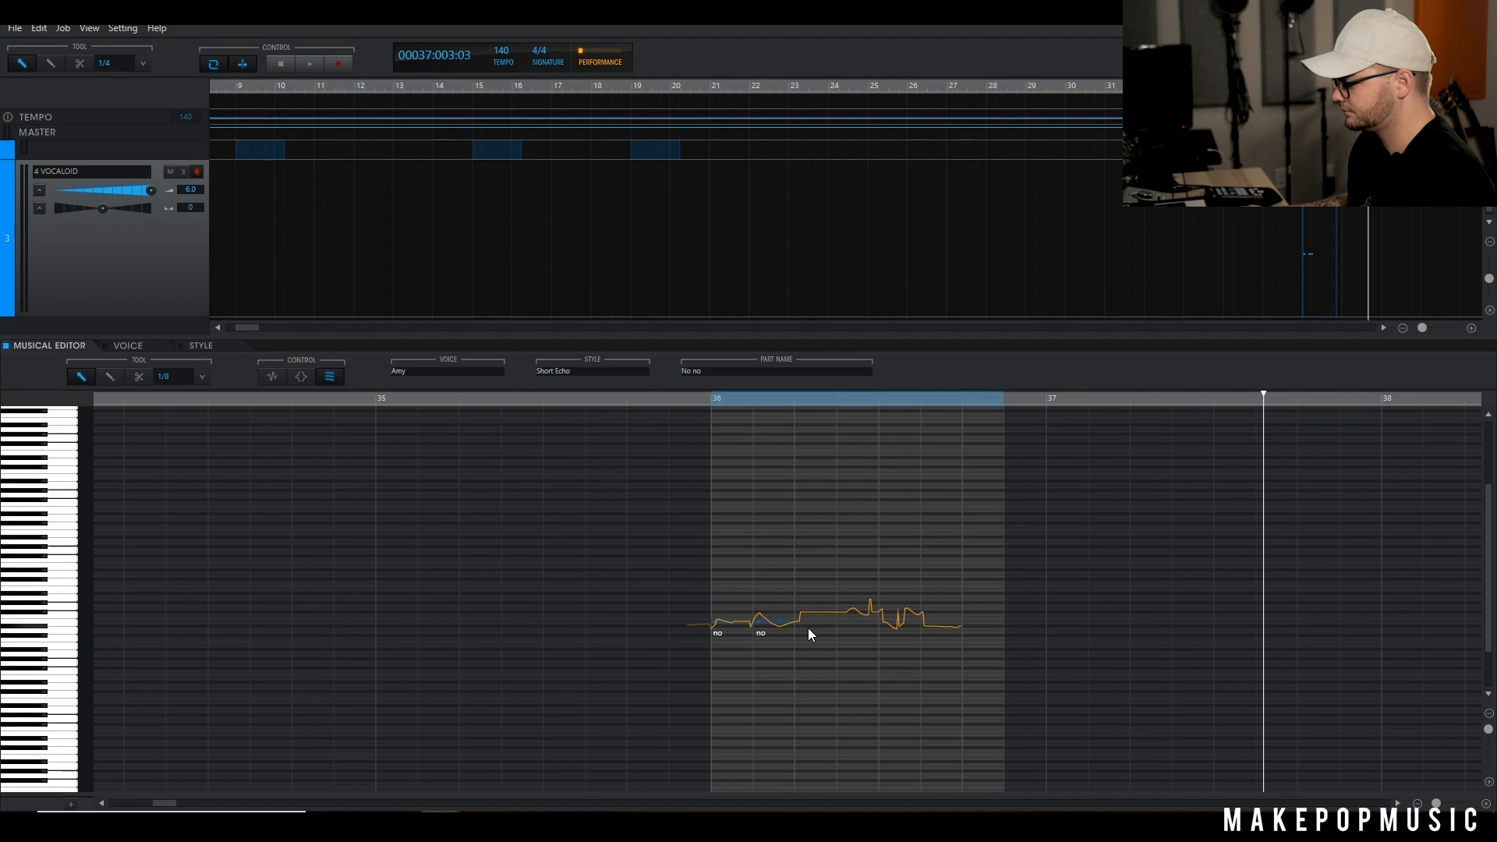
pyautogui.moveTo(963, 581); pyautogui.dragTo(633, 662)
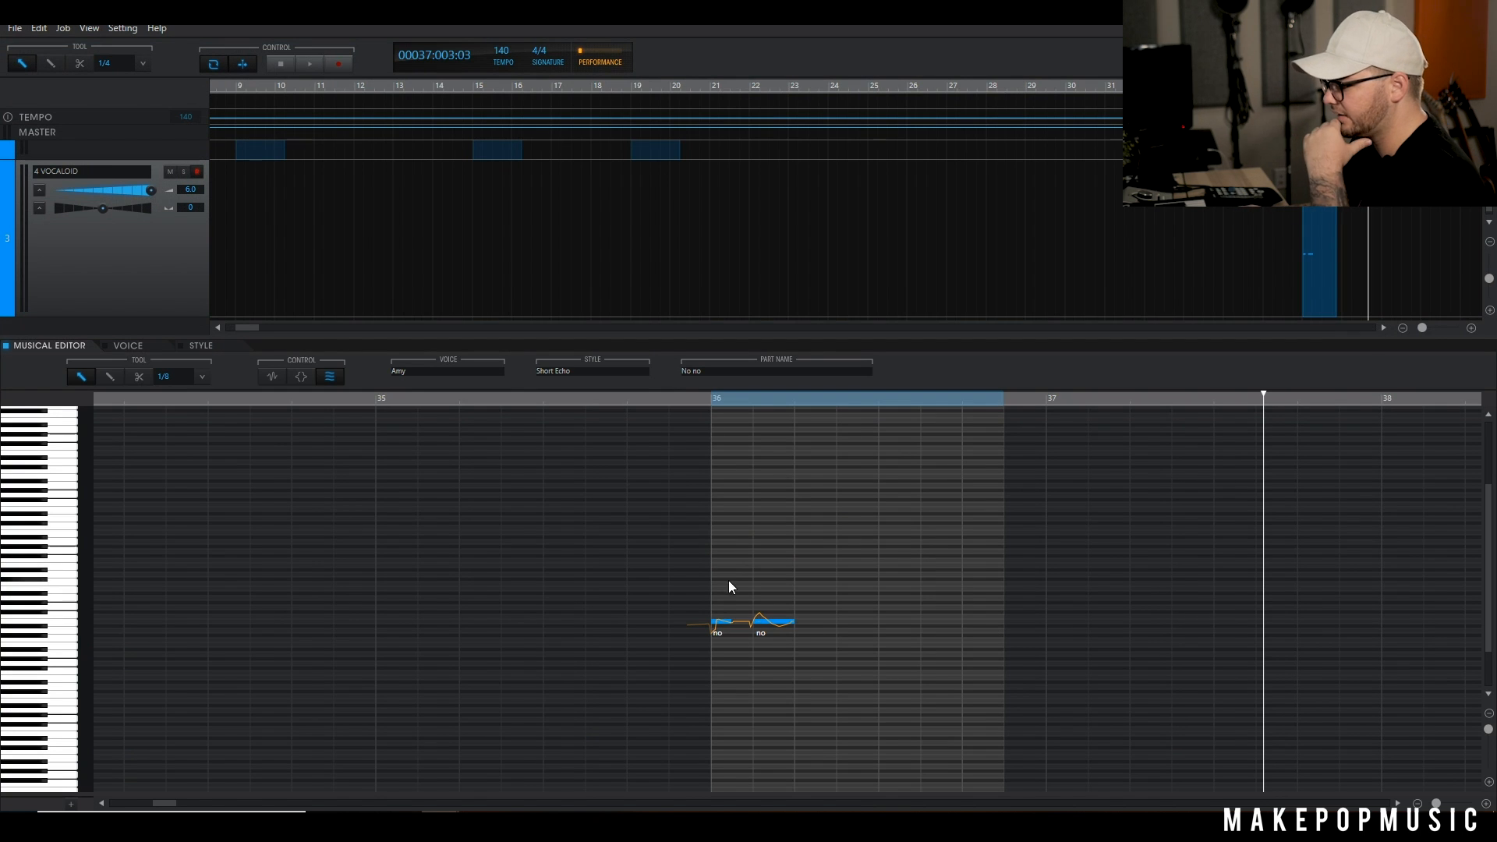
pyautogui.press('Delete')
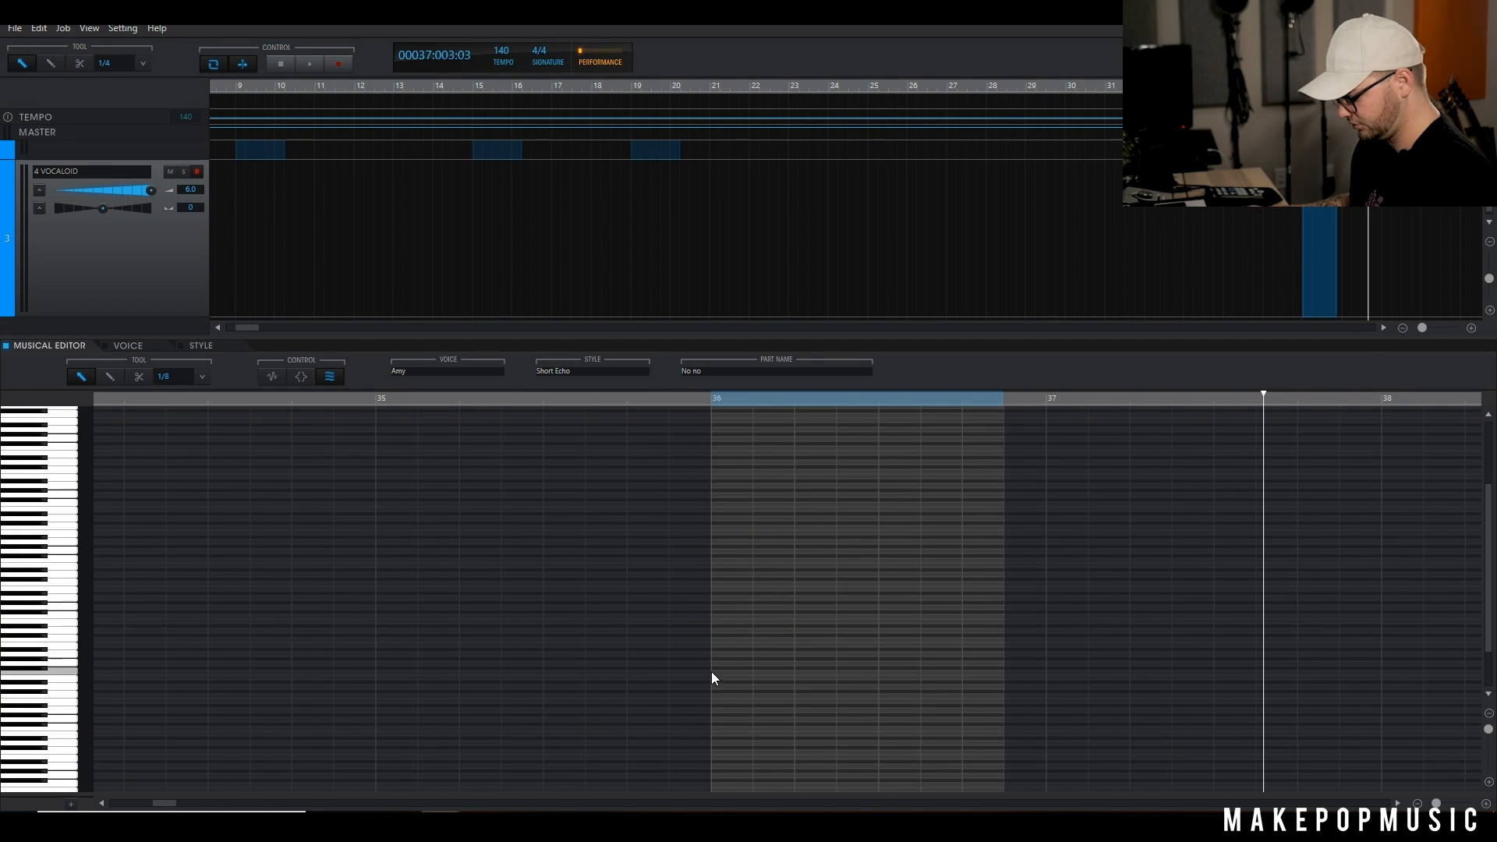
# Step: Draw four eighth notes at one pitch in the empty part, one on each beat of bar 36
pyautogui.click(110, 381)
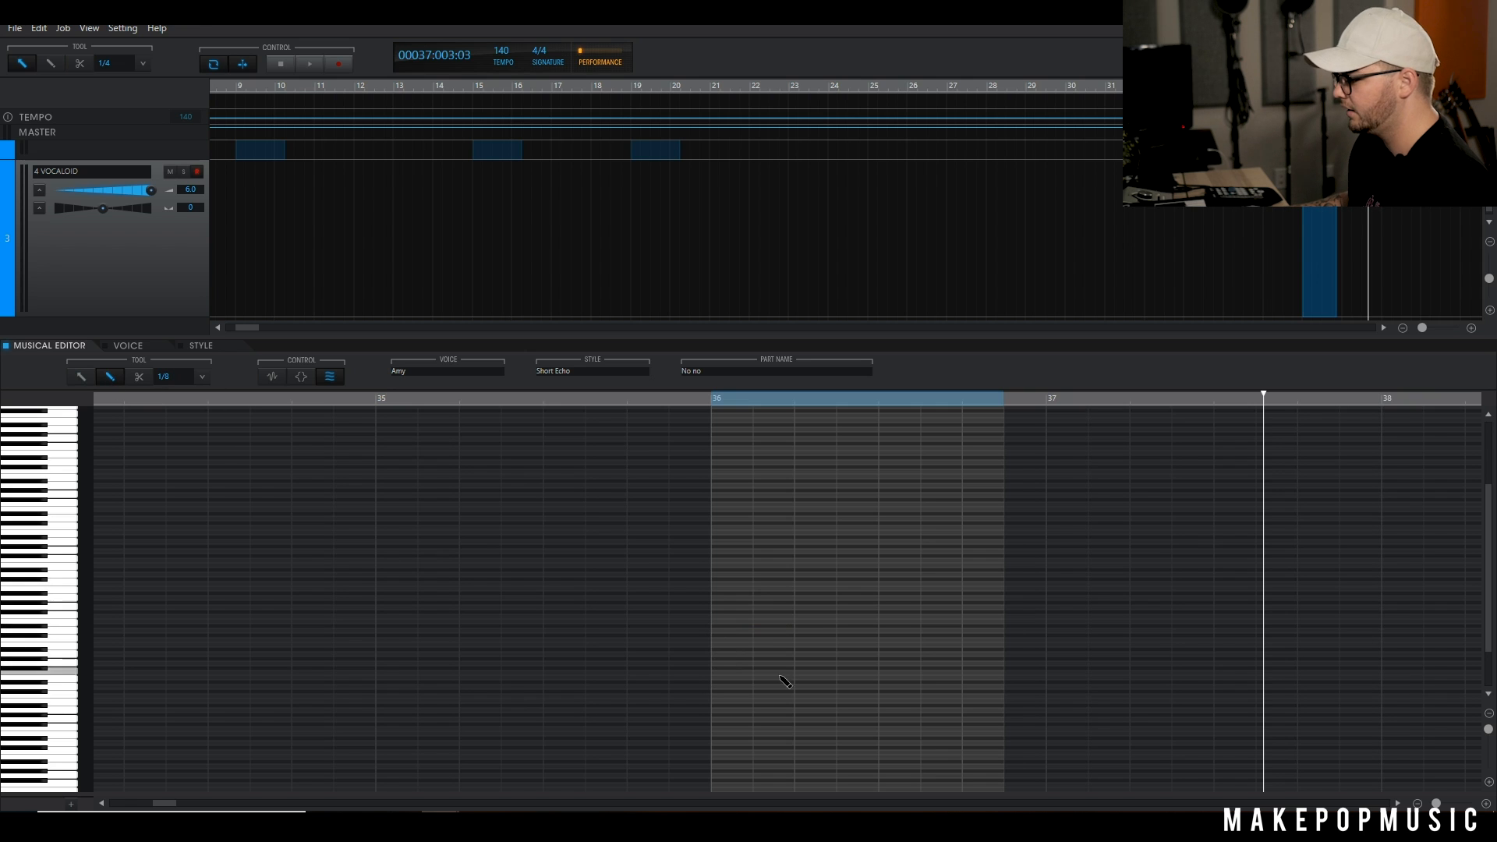
pyautogui.click(719, 567)
pyautogui.click(799, 568)
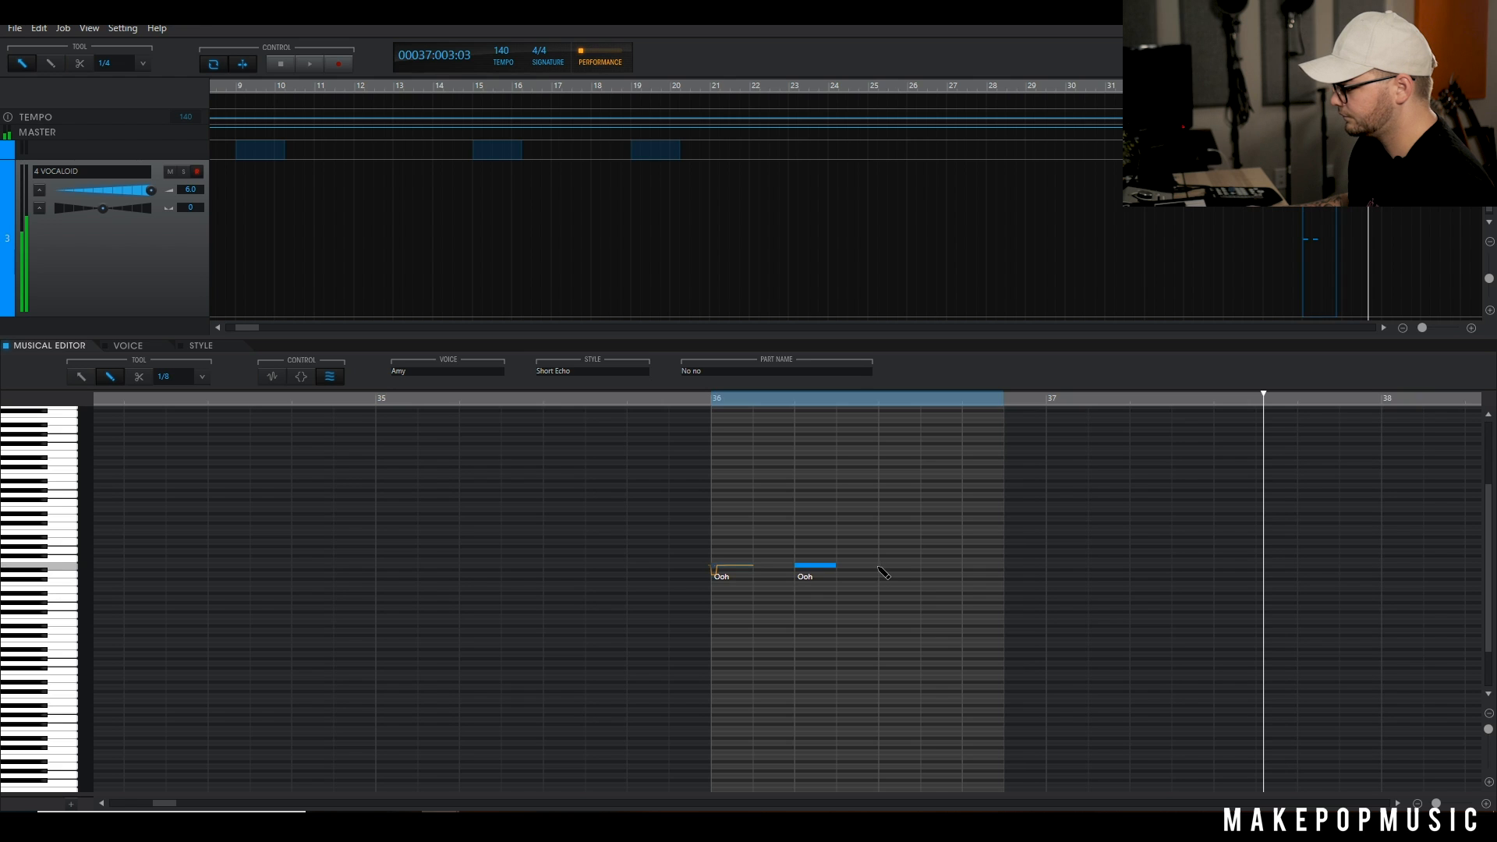
pyautogui.press('Delete')
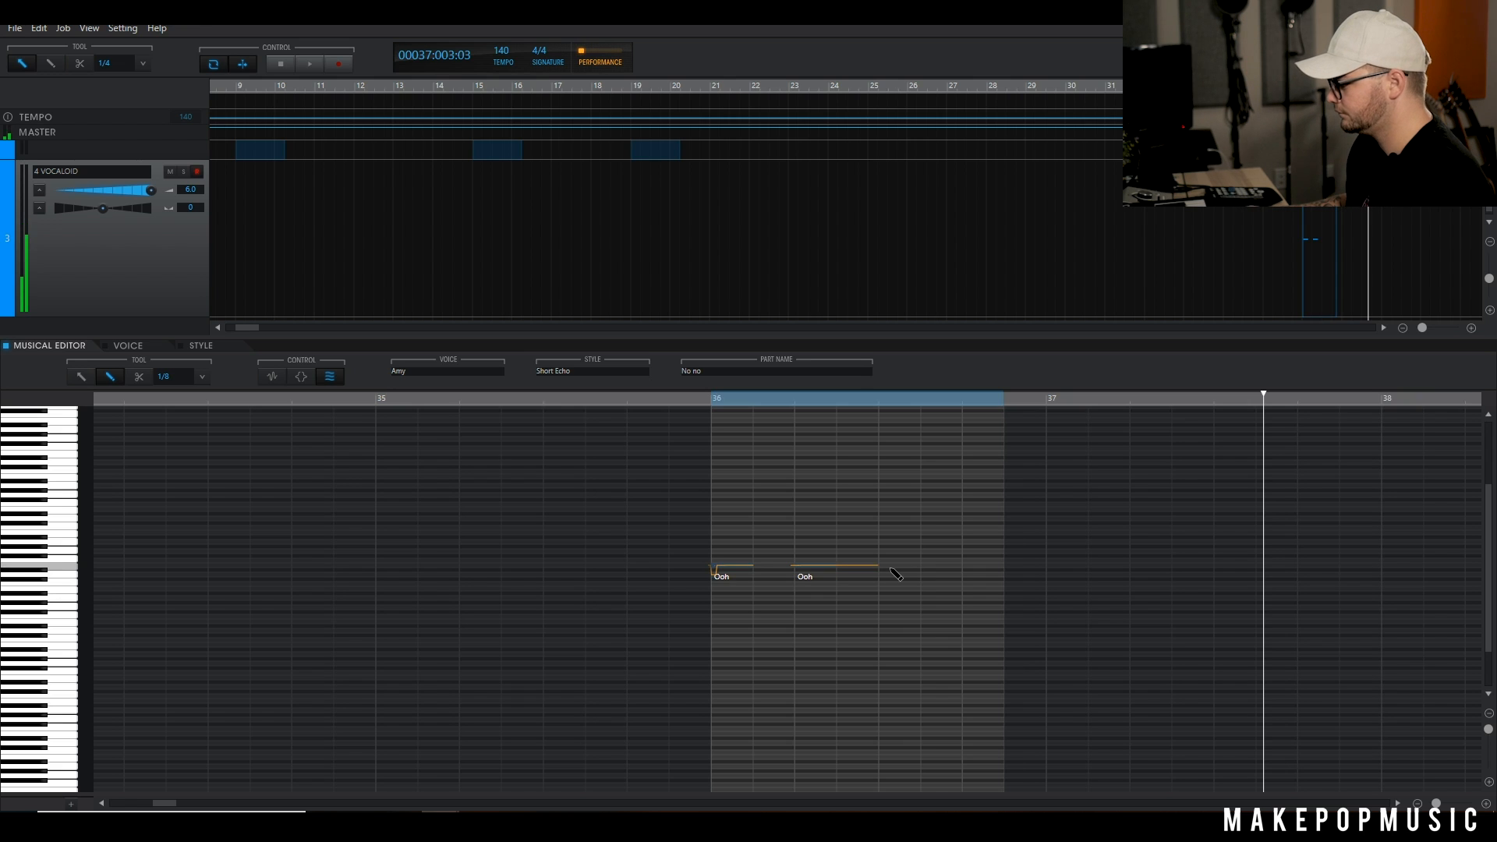
pyautogui.click(885, 568)
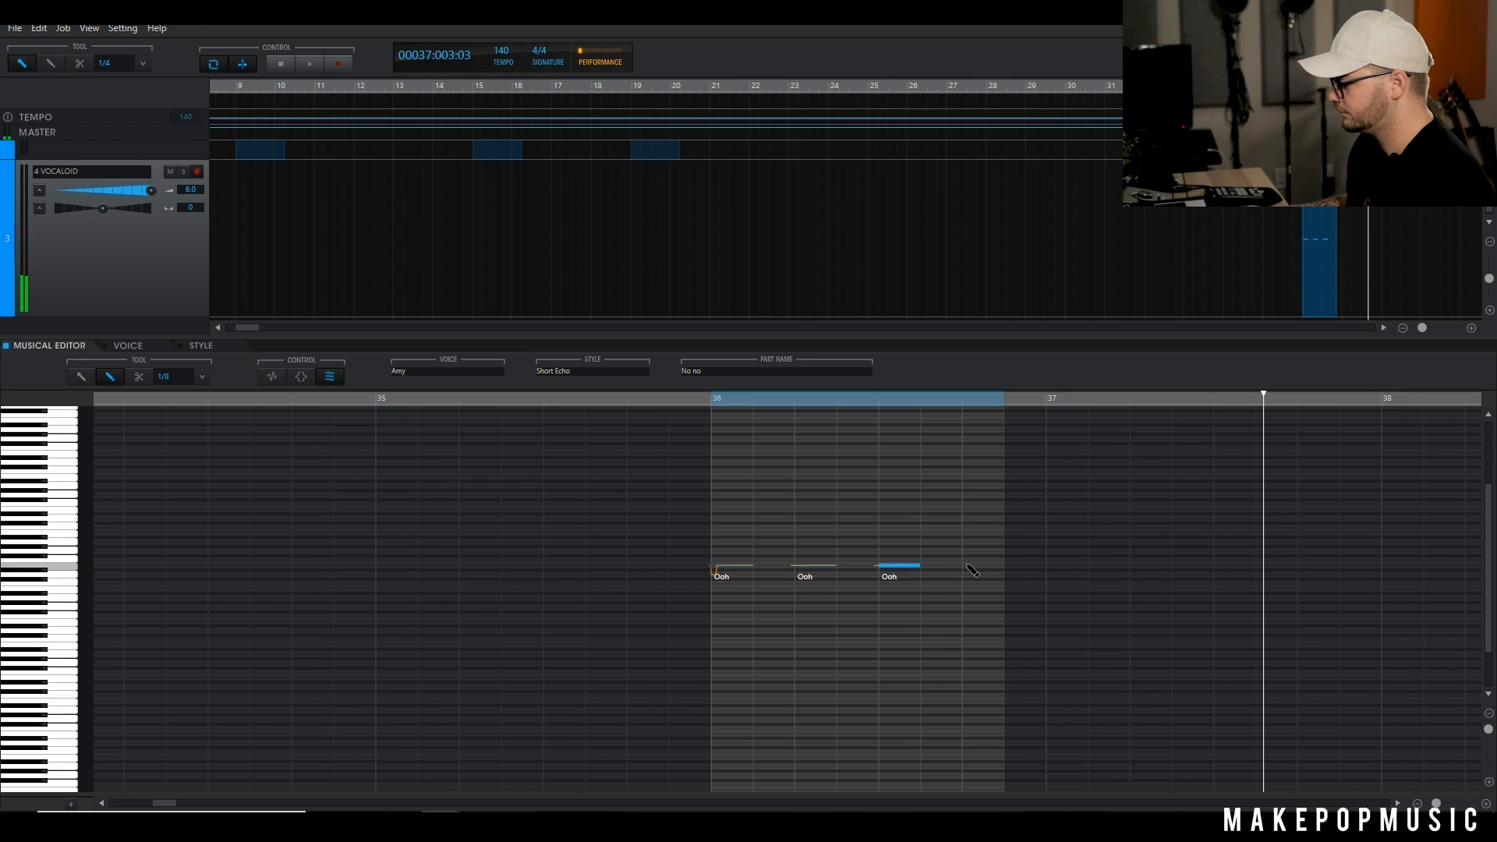
pyautogui.click(968, 566)
# Step: Change the lyrics of the first two notes in bar 36 to "No"
pyautogui.doubleClick(721, 575)
pyautogui.write('MN')
pyautogui.press('BackSpace')
pyautogui.press('BackSpace')
pyautogui.write('No')
pyautogui.press('Return')
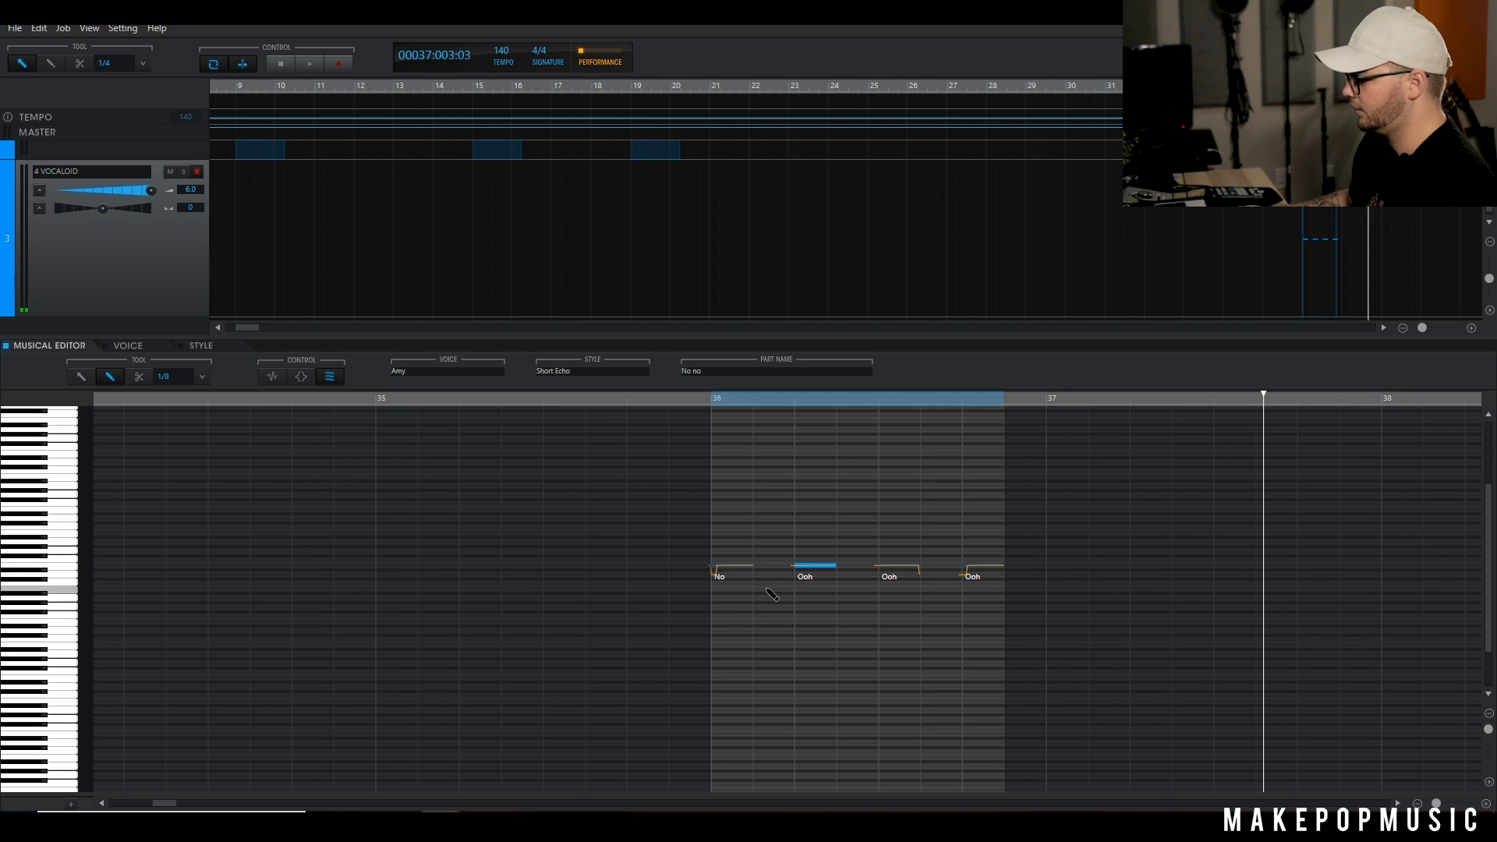
pyautogui.doubleClick(805, 577)
pyautogui.write('No')
pyautogui.press('Return')
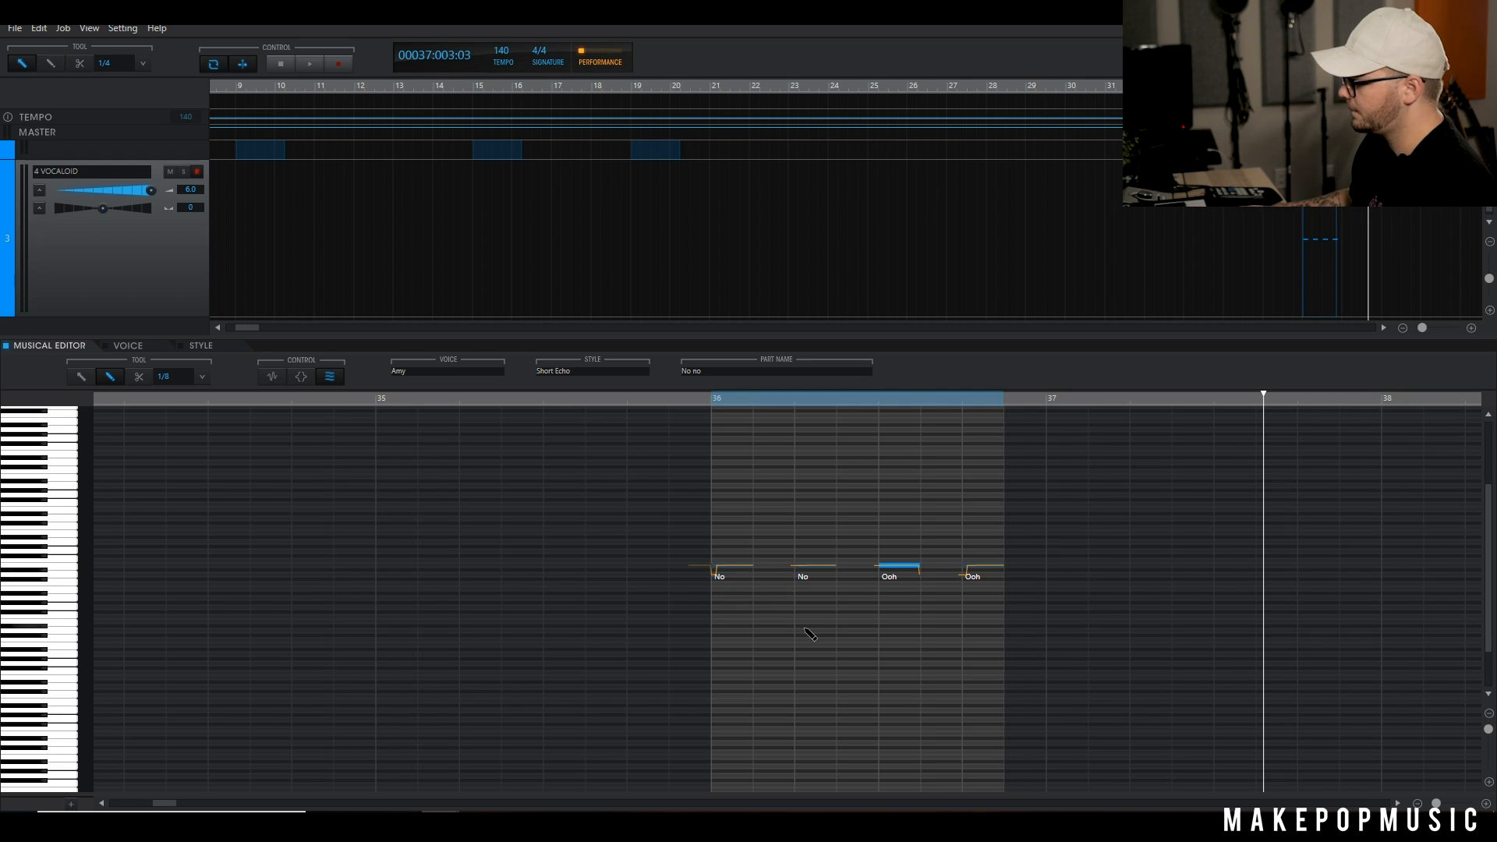
# Step: Change the lyrics of the third and fourth notes in bar 36 to "No"
pyautogui.doubleClick(896, 578)
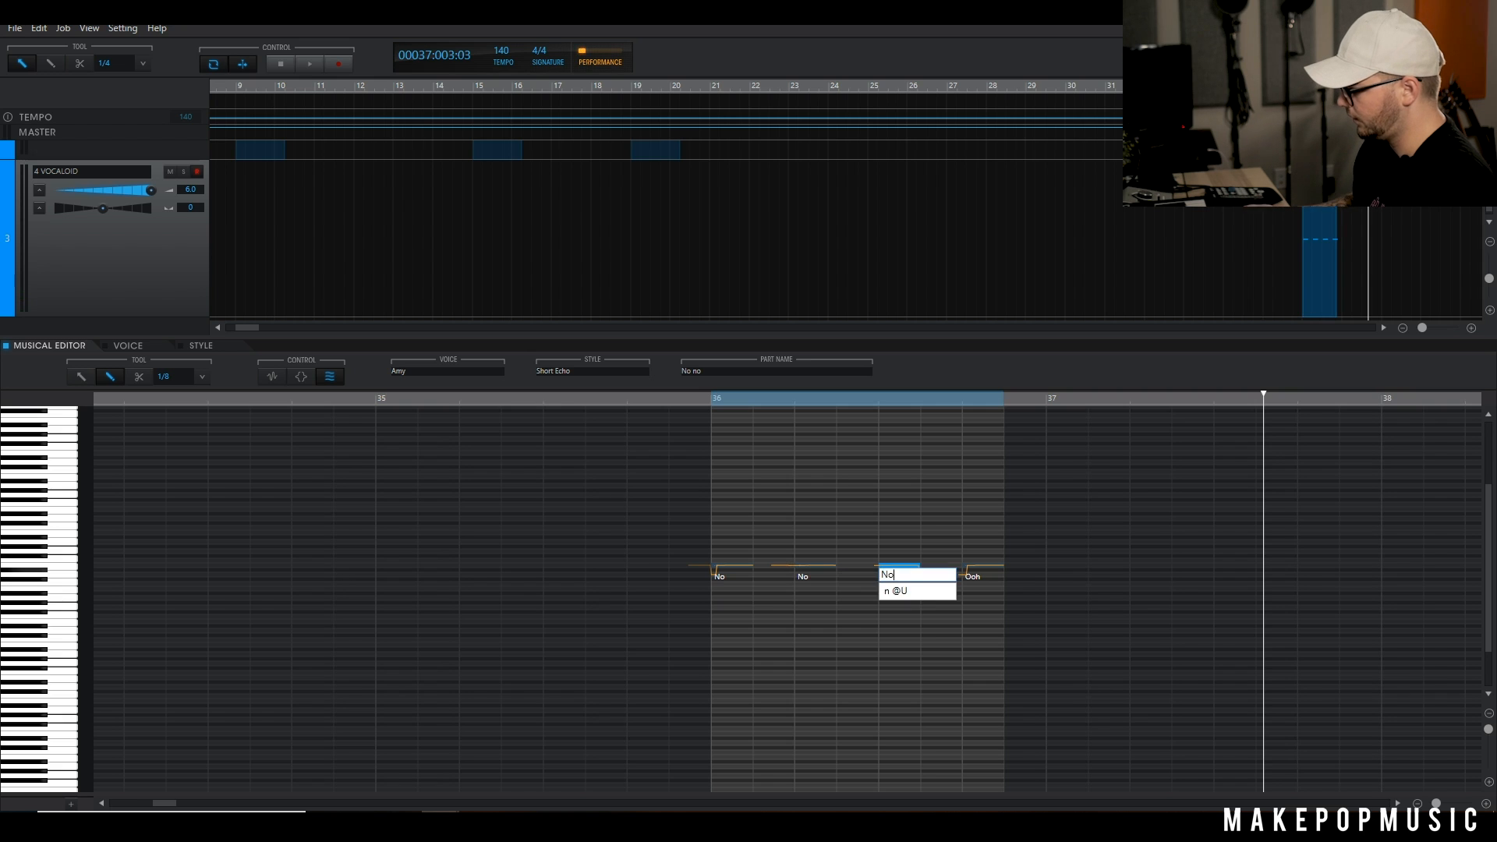
pyautogui.write('No')
pyautogui.press('Return')
pyautogui.doubleClick(976, 577)
pyautogui.write('N')
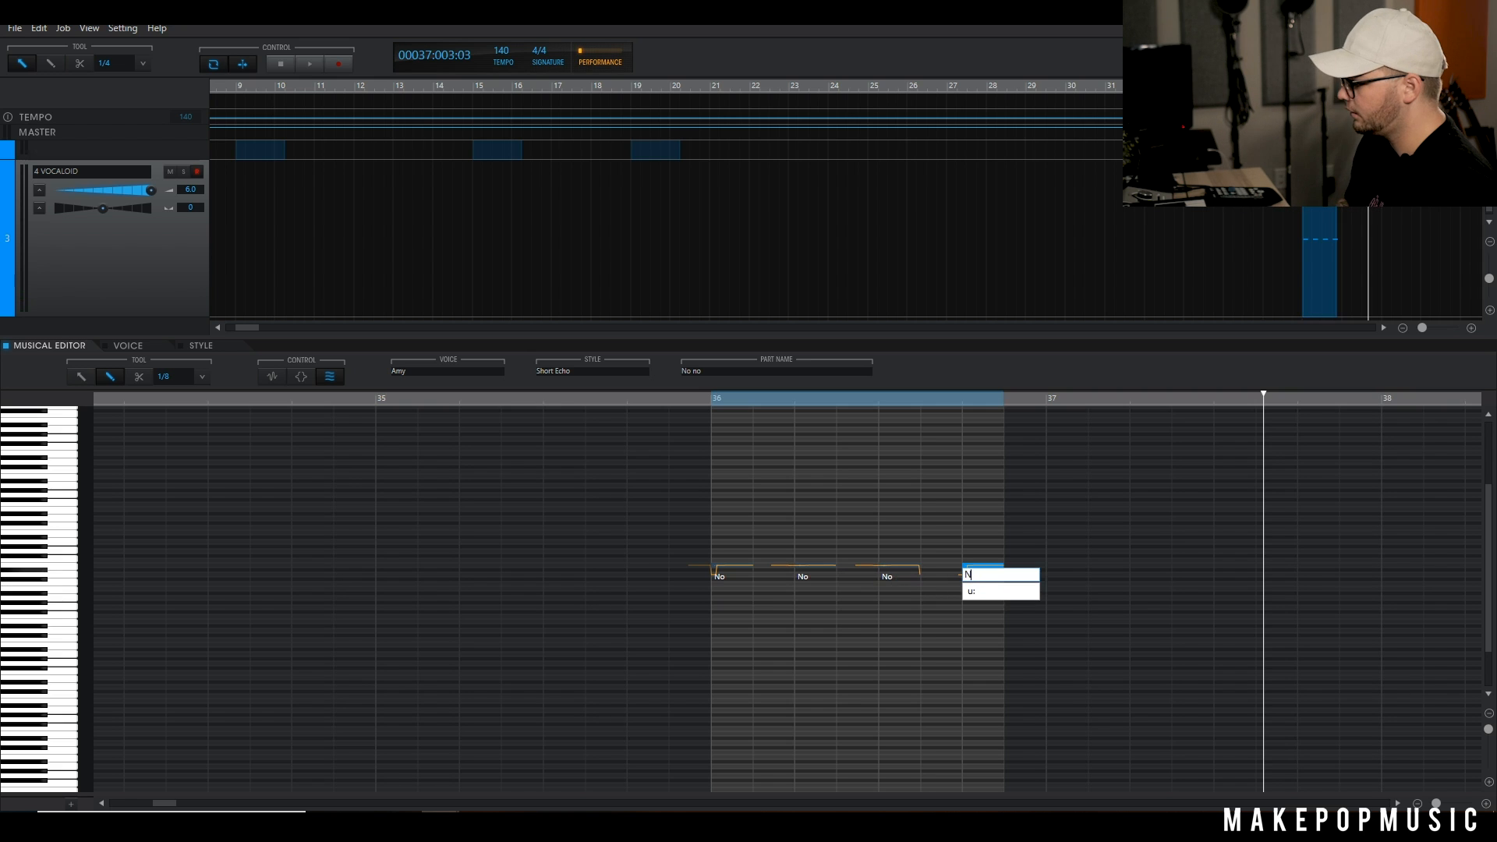
pyautogui.write('o')
pyautogui.press('Return')
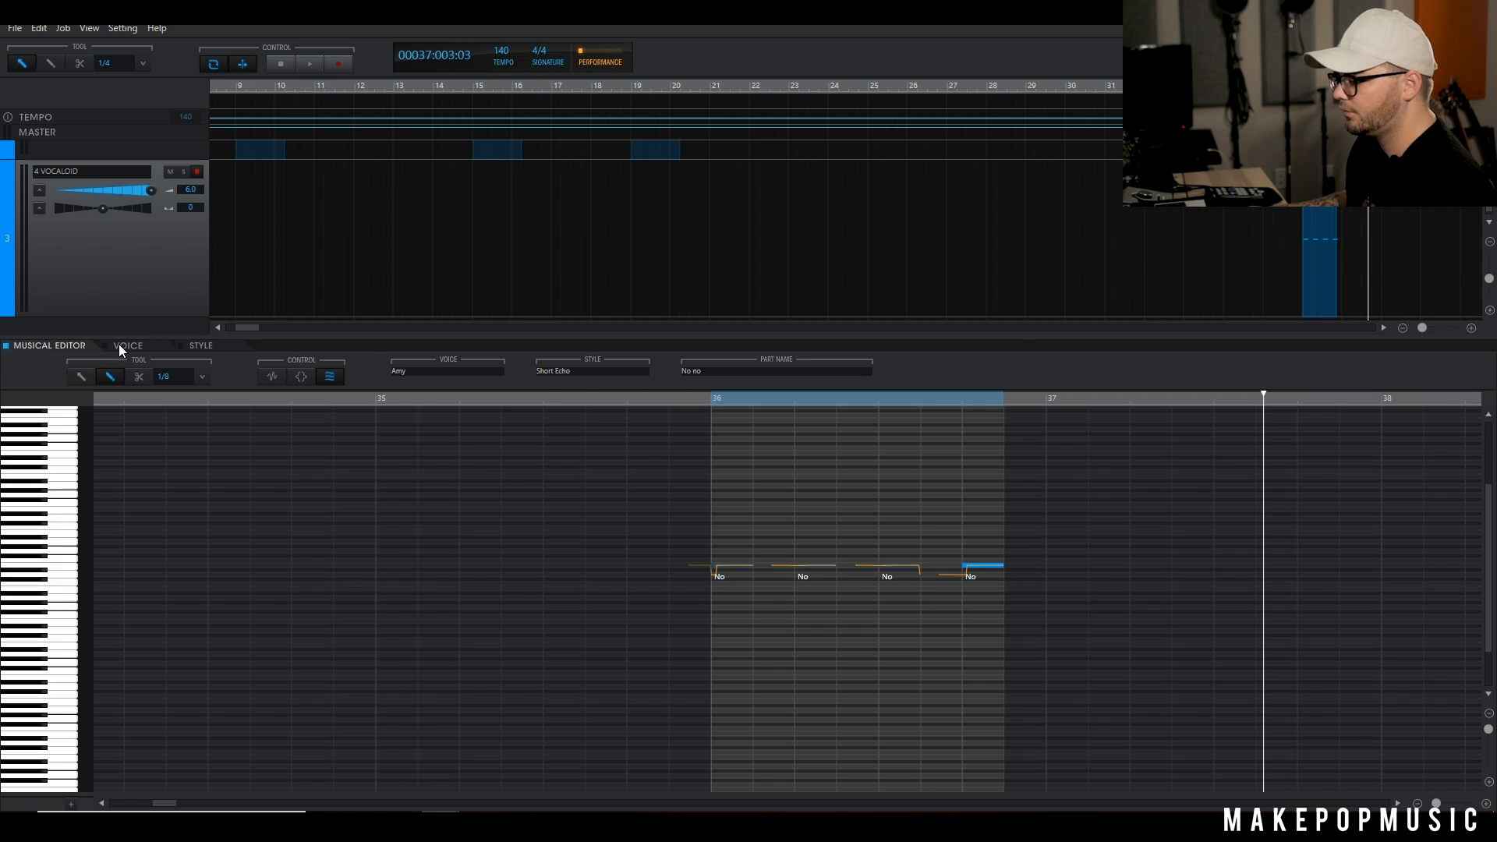
pyautogui.click(129, 346)
pyautogui.click(196, 347)
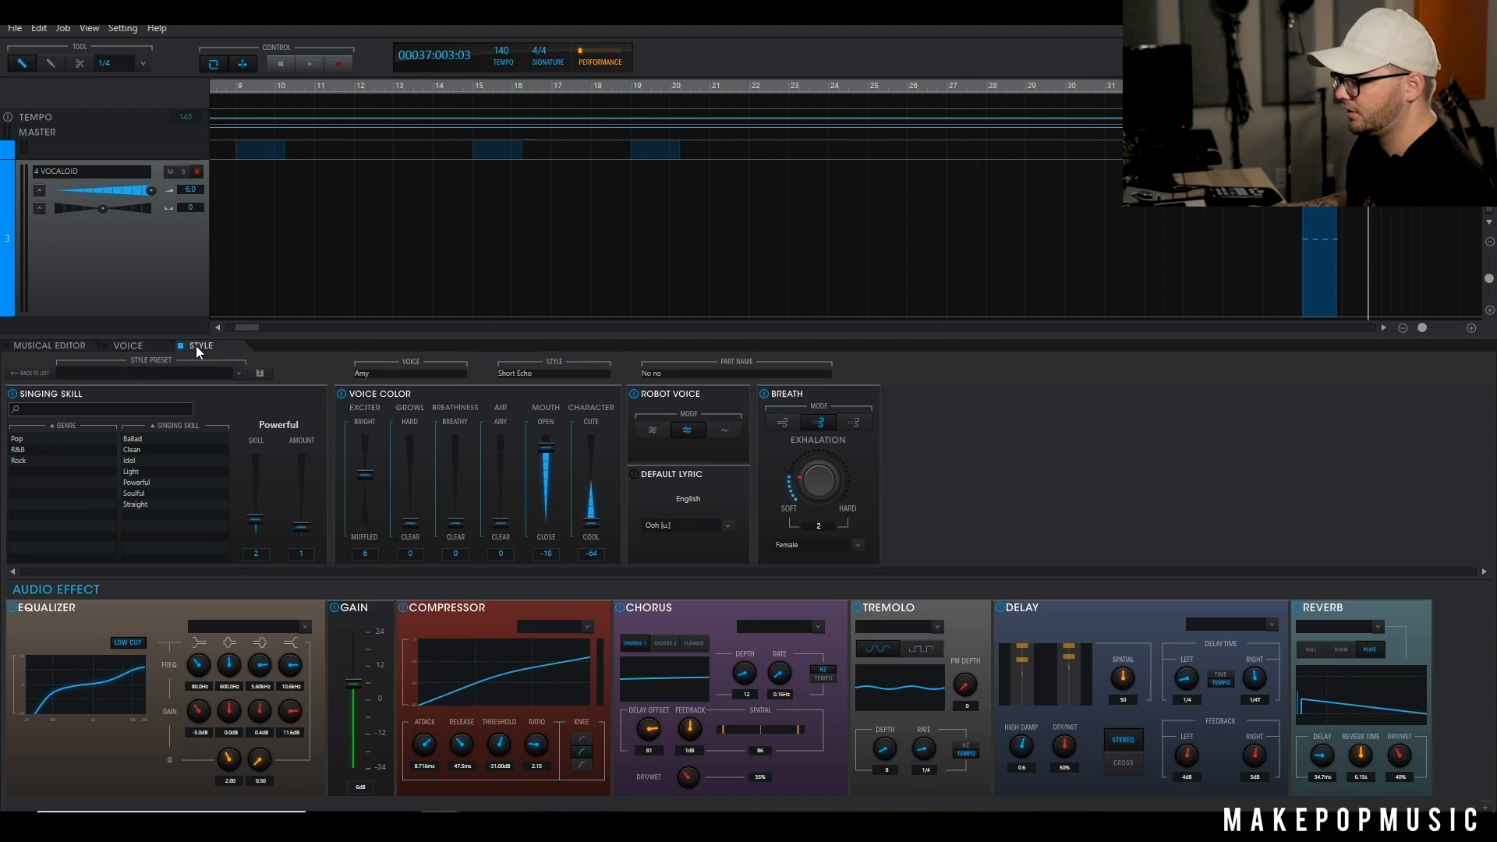
pyautogui.click(50, 345)
pyautogui.moveTo(1054, 539); pyautogui.dragTo(391, 673)
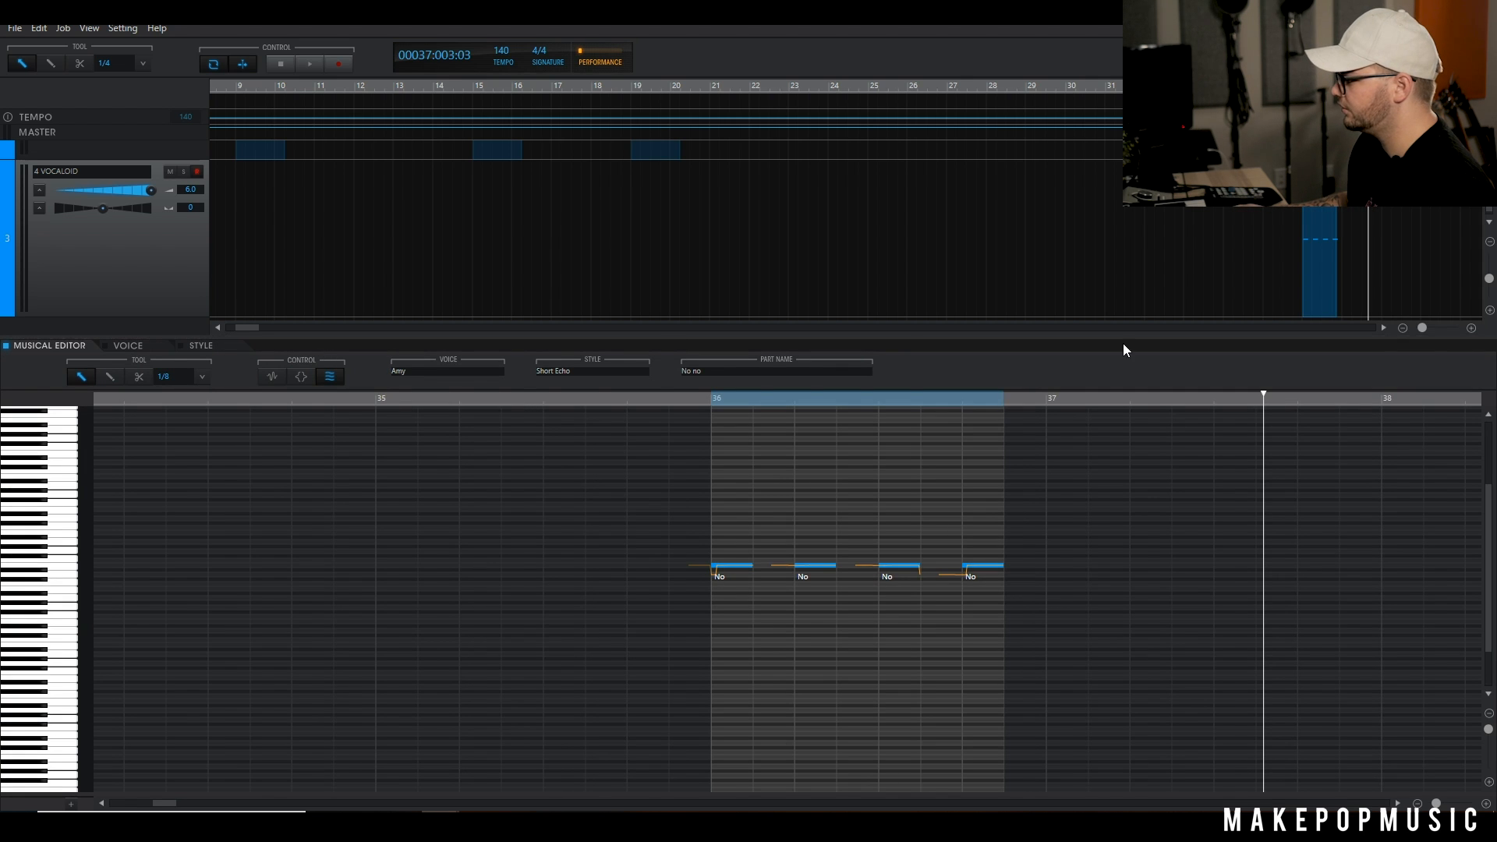
pyautogui.click(1442, 63)
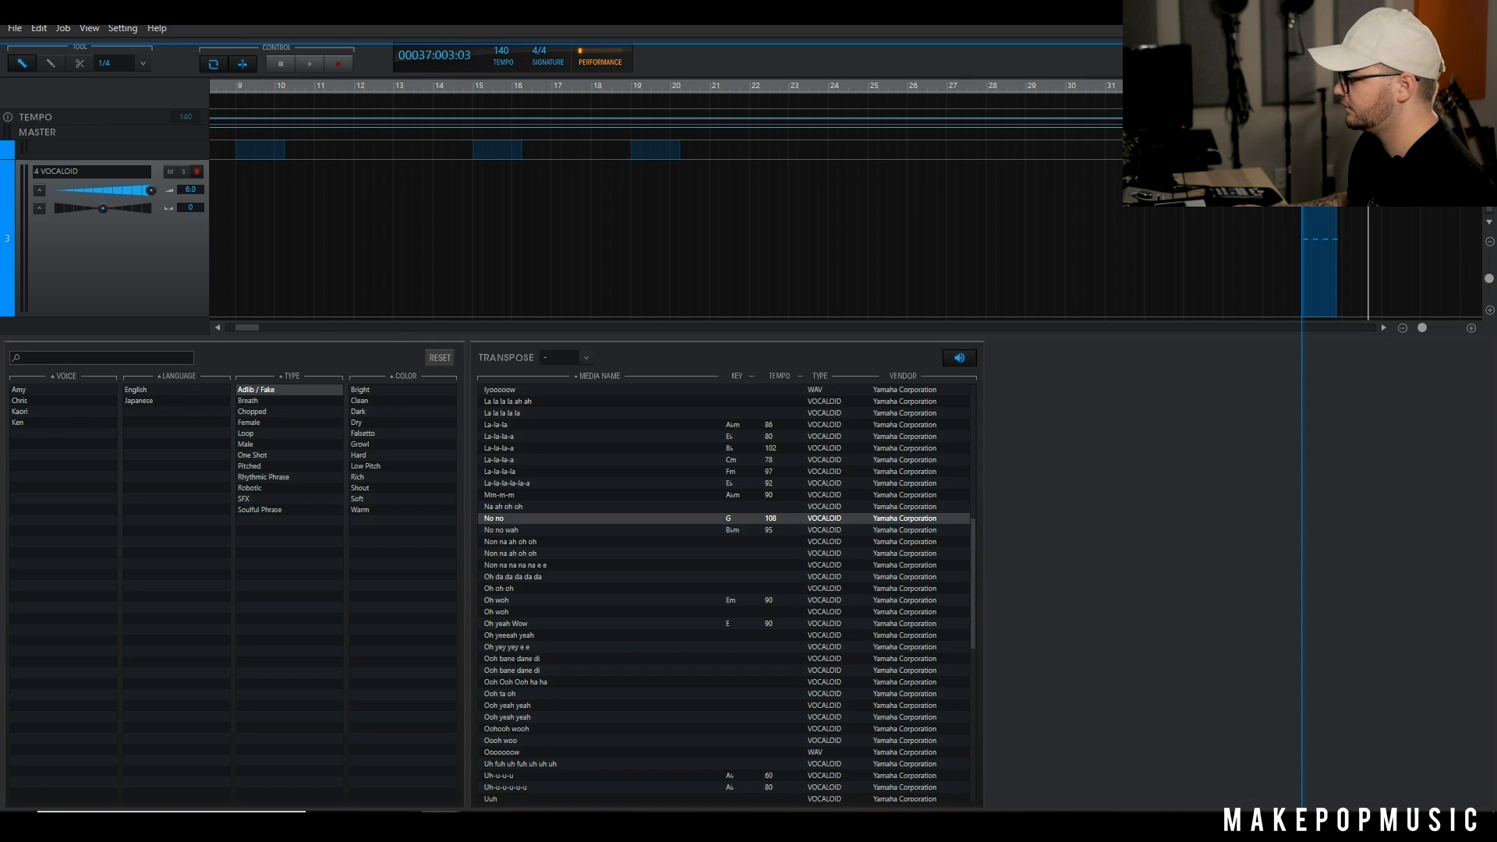
pyautogui.click(1446, 62)
pyautogui.click(1473, 62)
pyautogui.click(1446, 63)
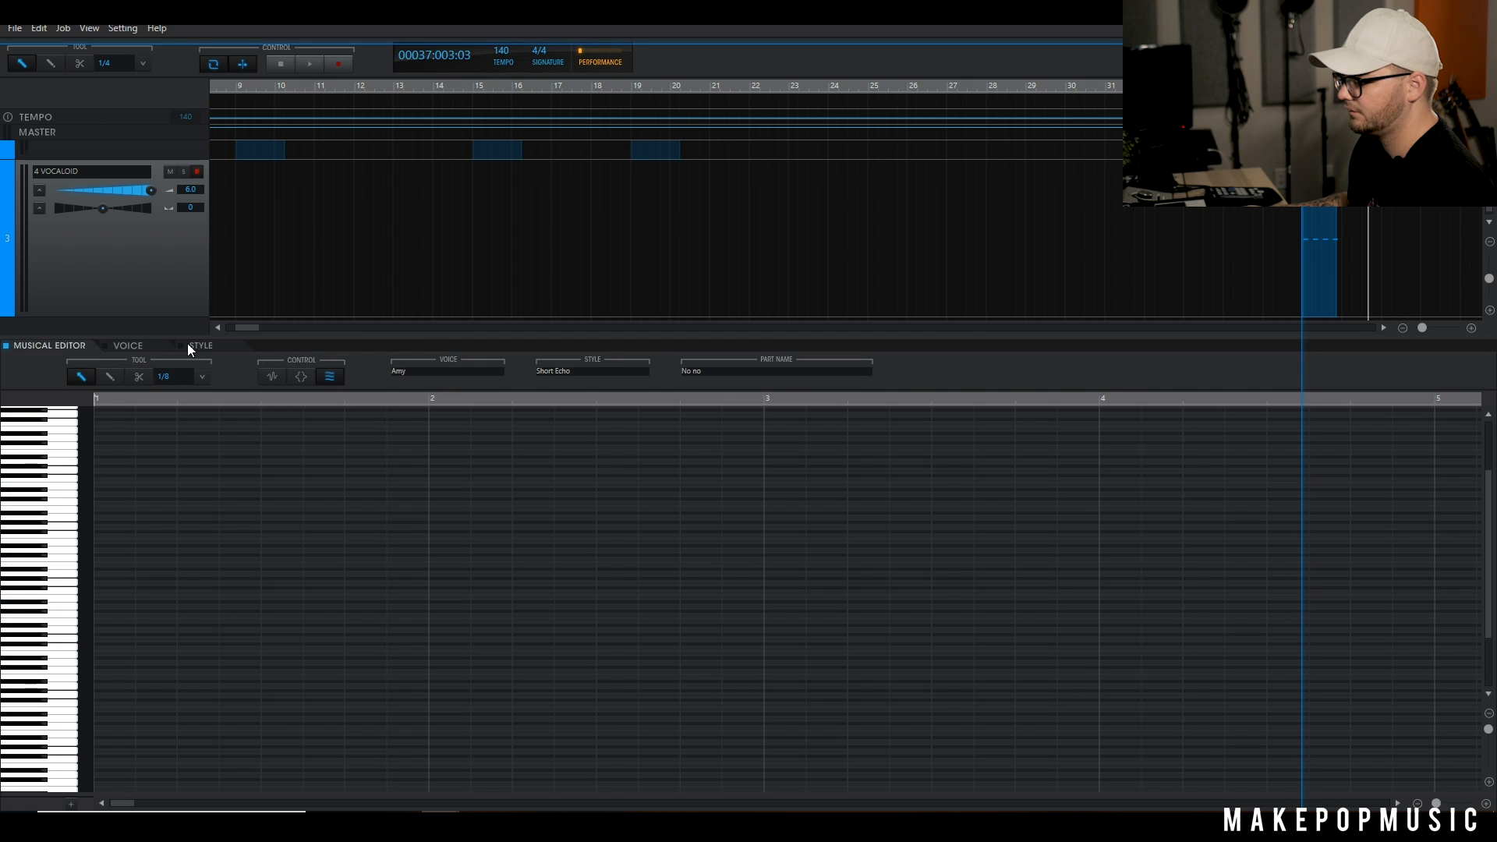
# Step: Show the attack and release effects and apply the Up4 pitch attack effect to the first "No" note
pyautogui.click(301, 376)
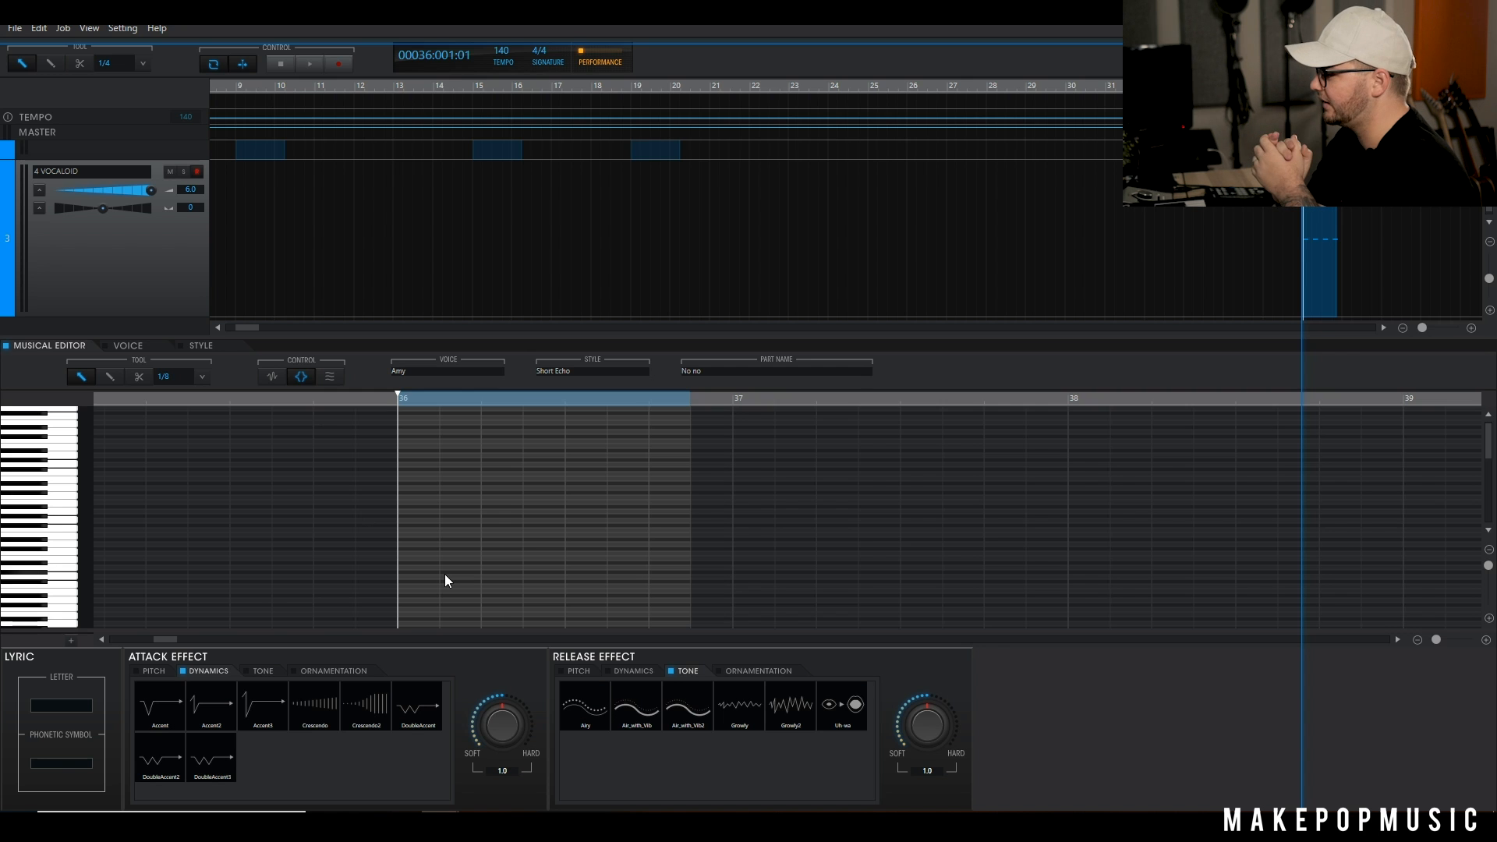
pyautogui.scroll(-4, 575, 547)
pyautogui.moveTo(407, 460); pyautogui.dragTo(421, 507)
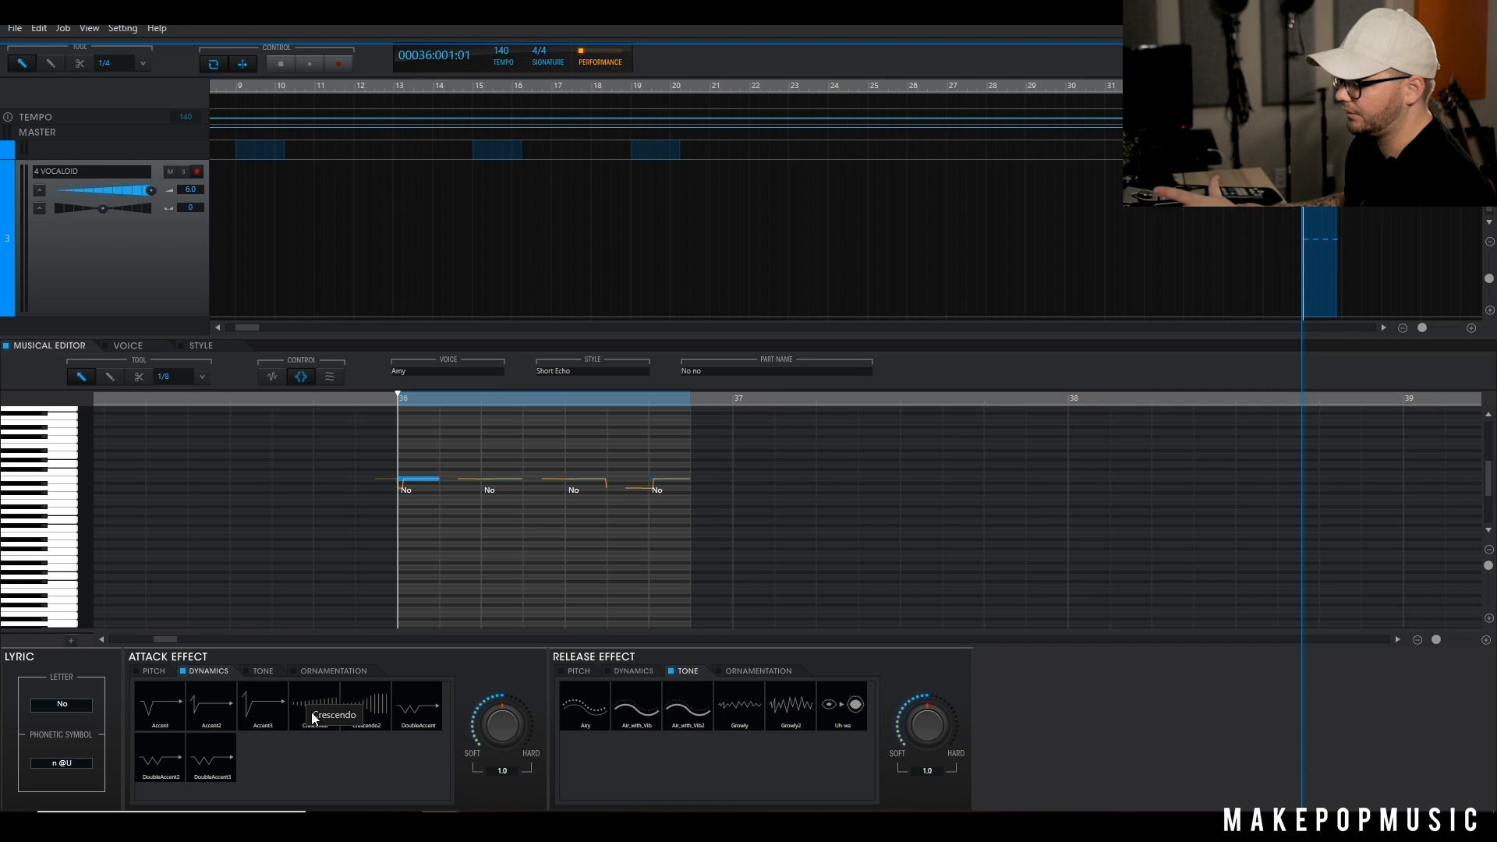
pyautogui.click(260, 671)
pyautogui.click(319, 672)
pyautogui.click(151, 676)
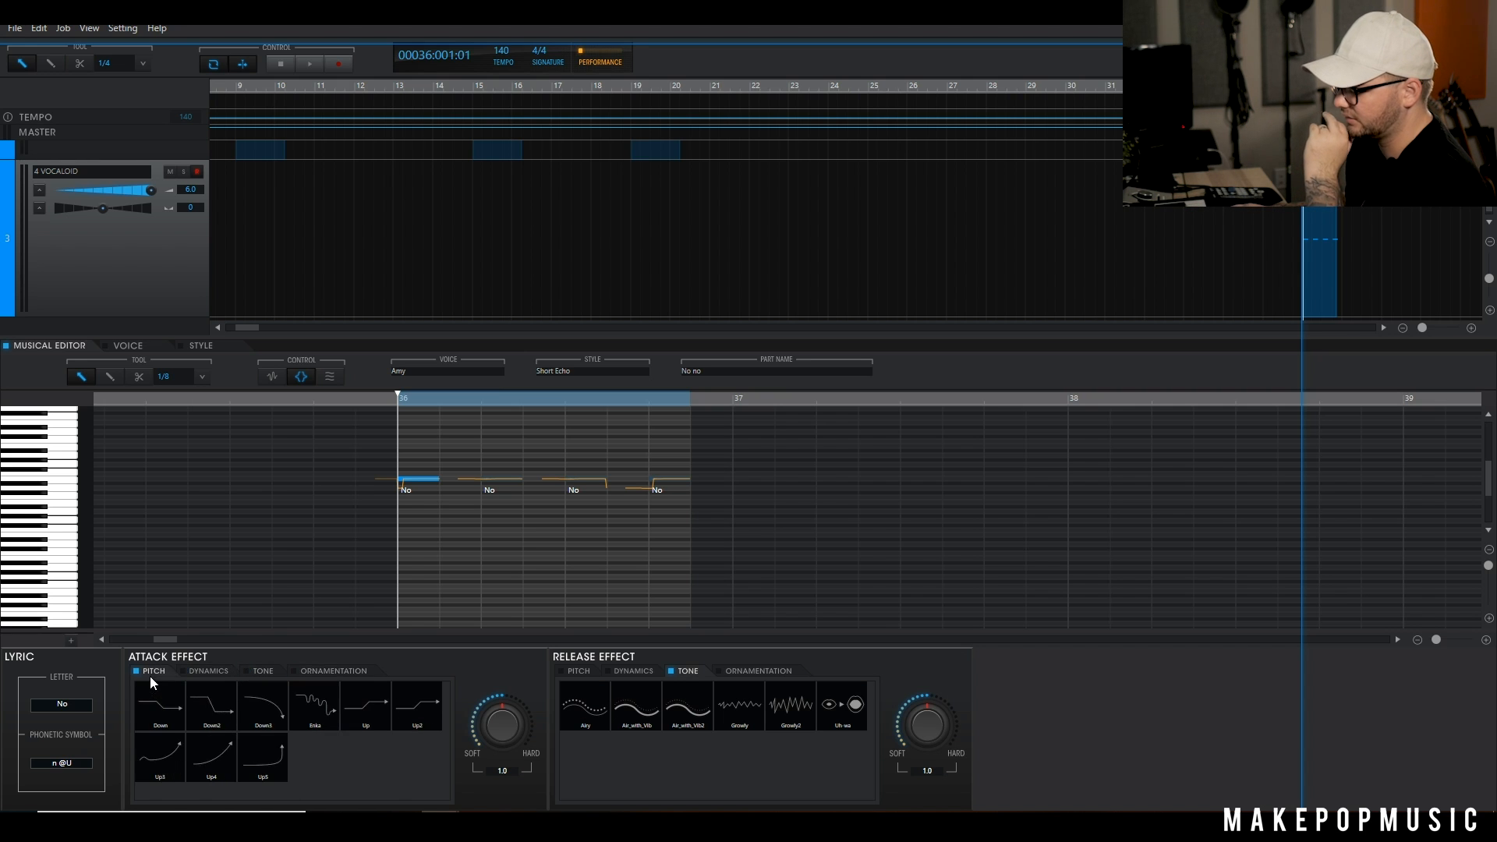
pyautogui.click(213, 761)
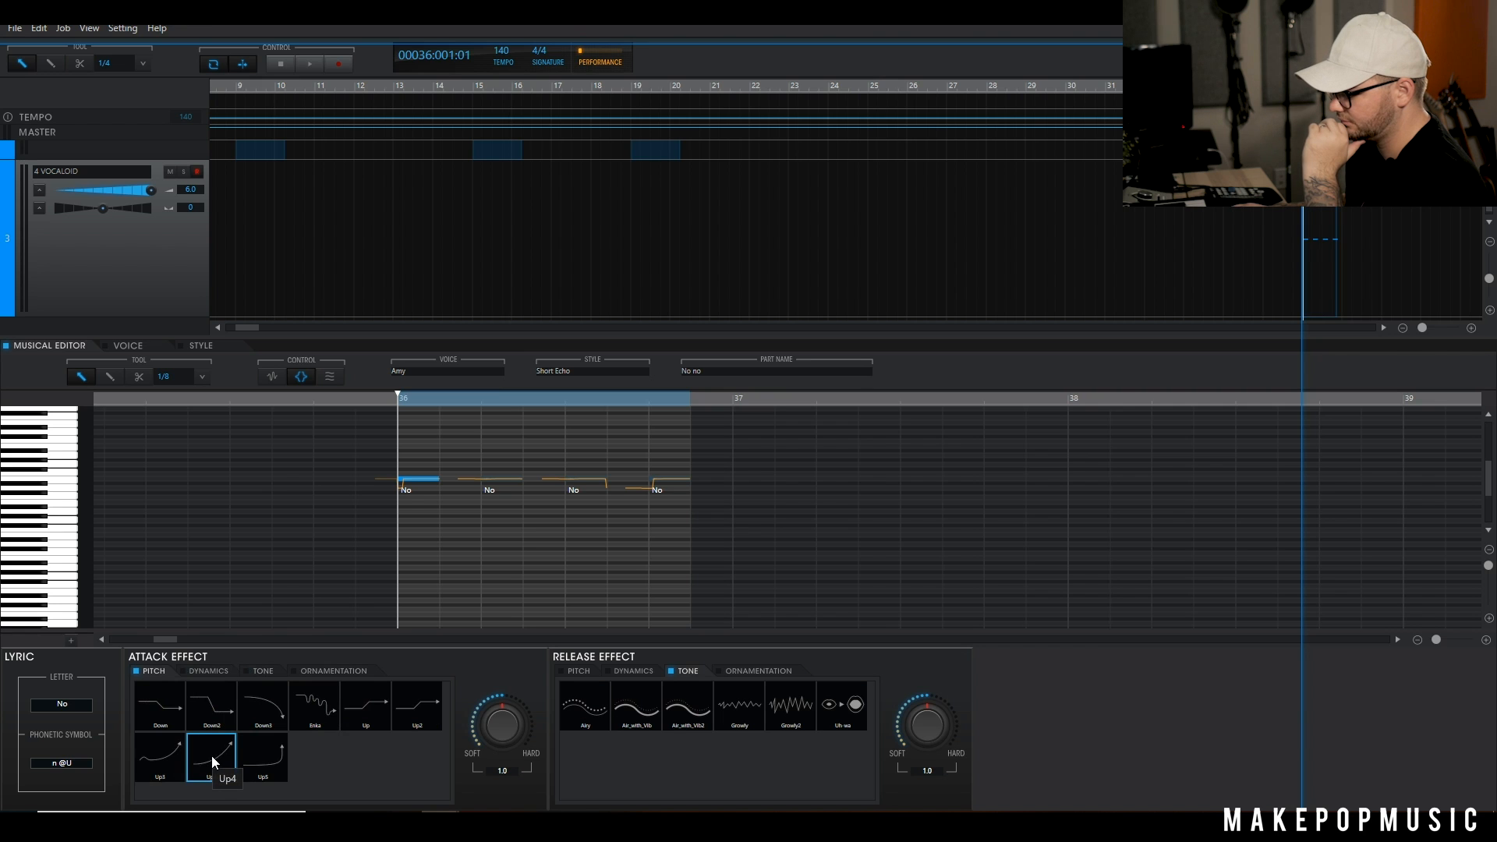
# Step: Play the soloed VOCALOID5 Harmonies track from bar 35 and soften the first note's Up4 attack to 0.2
pyautogui.press('space')
pyautogui.press('space')
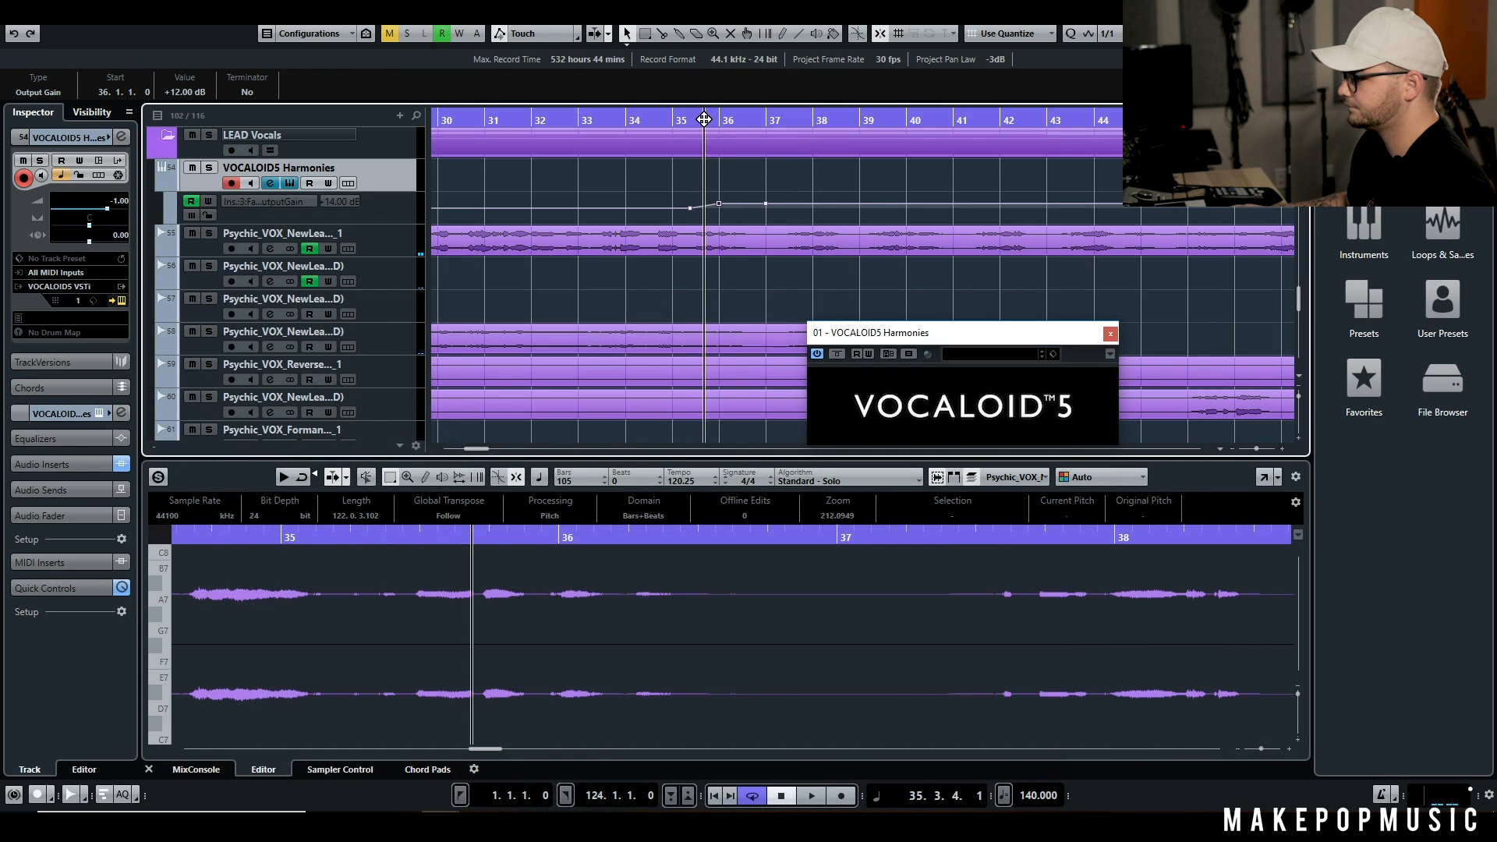
pyautogui.click(706, 118)
pyautogui.click(683, 118)
pyautogui.press('space')
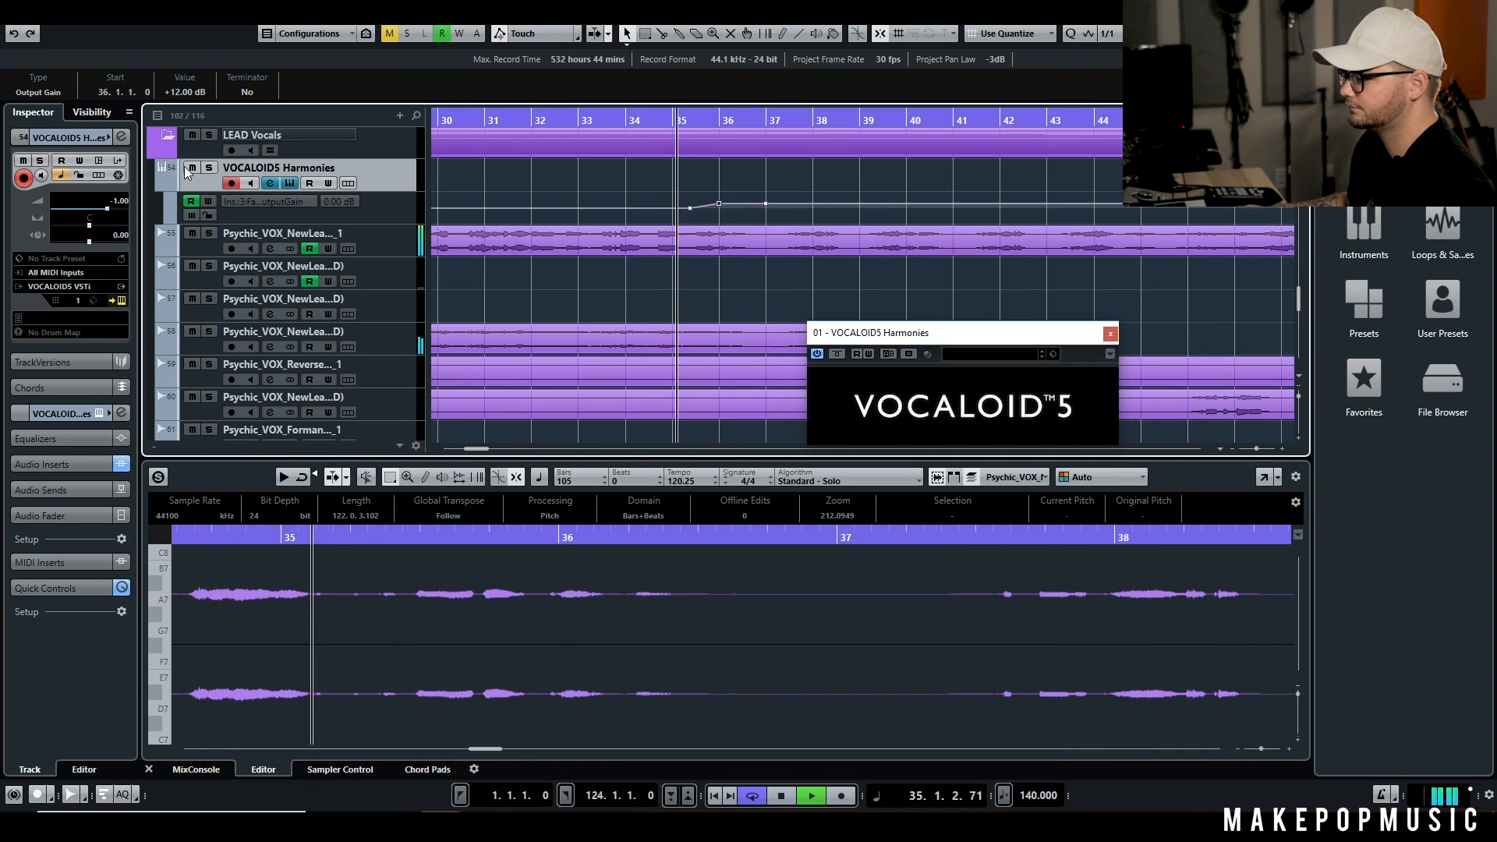
pyautogui.click(210, 168)
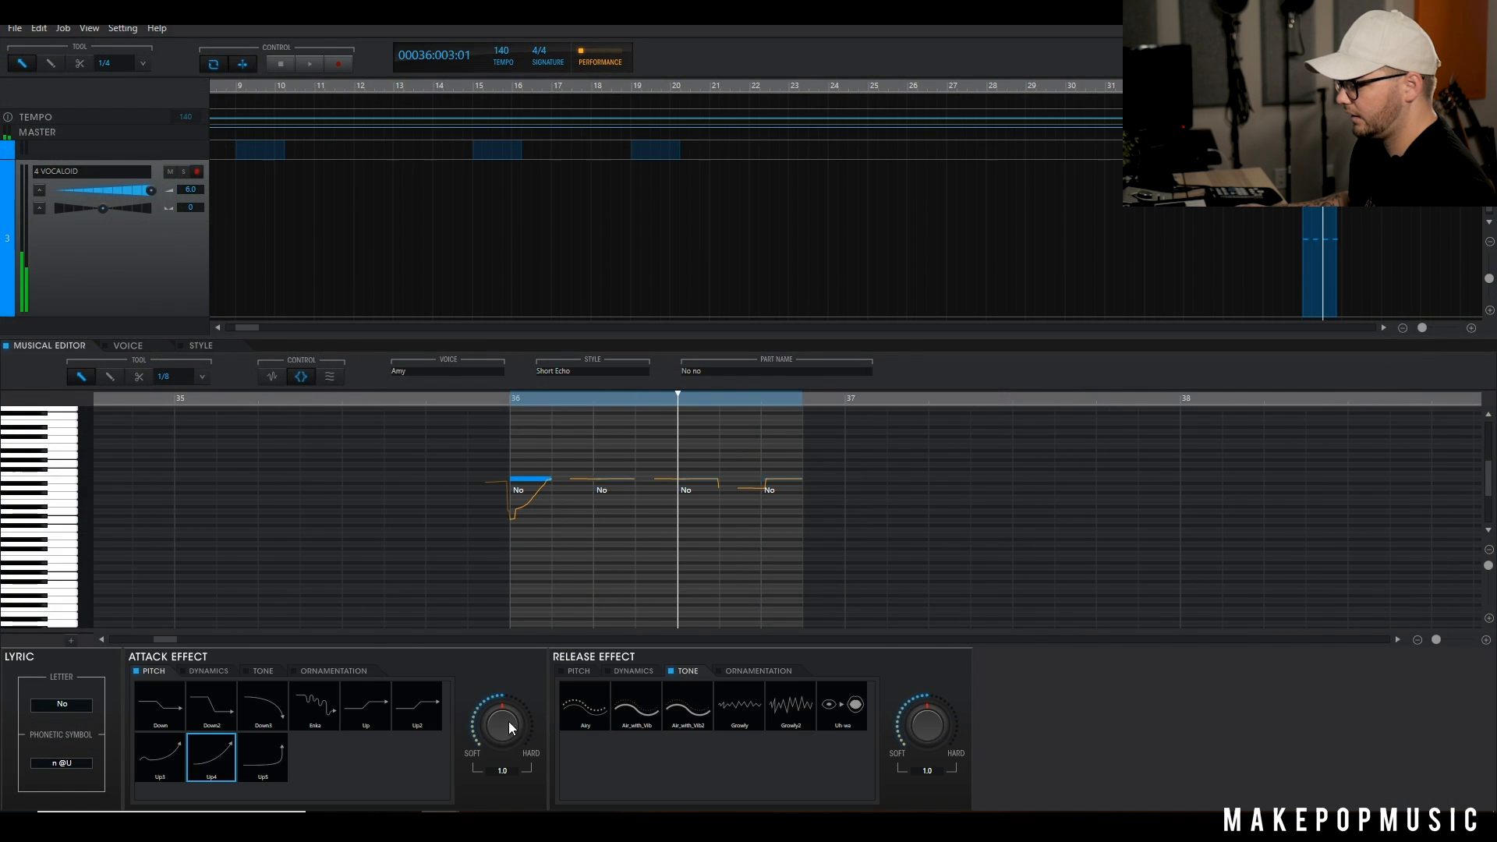
pyautogui.moveTo(496, 783); pyautogui.dragTo(497, 795)
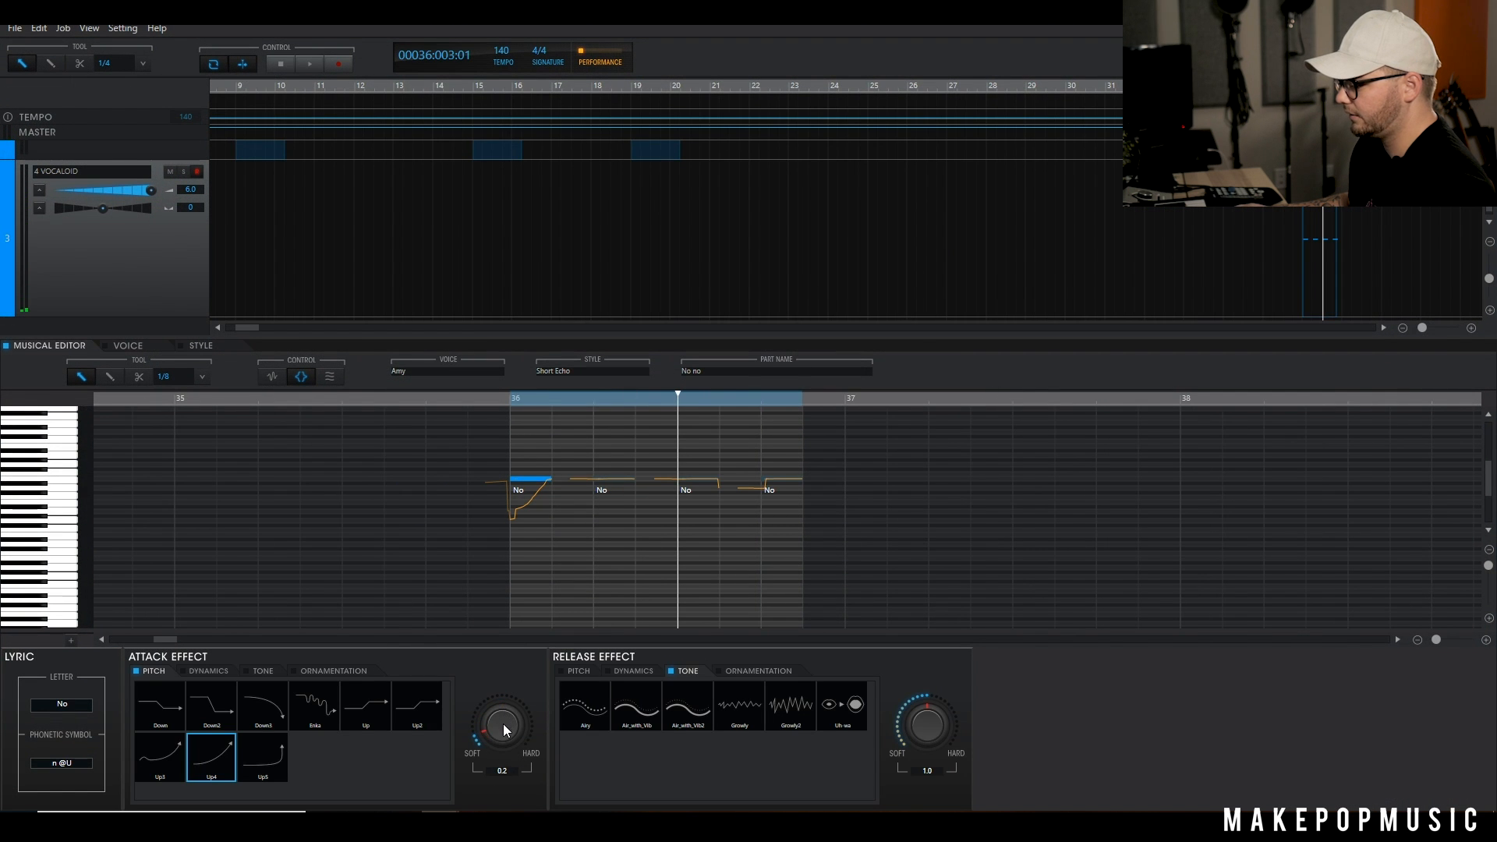
# Step: Apply the Crescendo dynamics attack effect to the second "No" note in bar 36
pyautogui.click(613, 479)
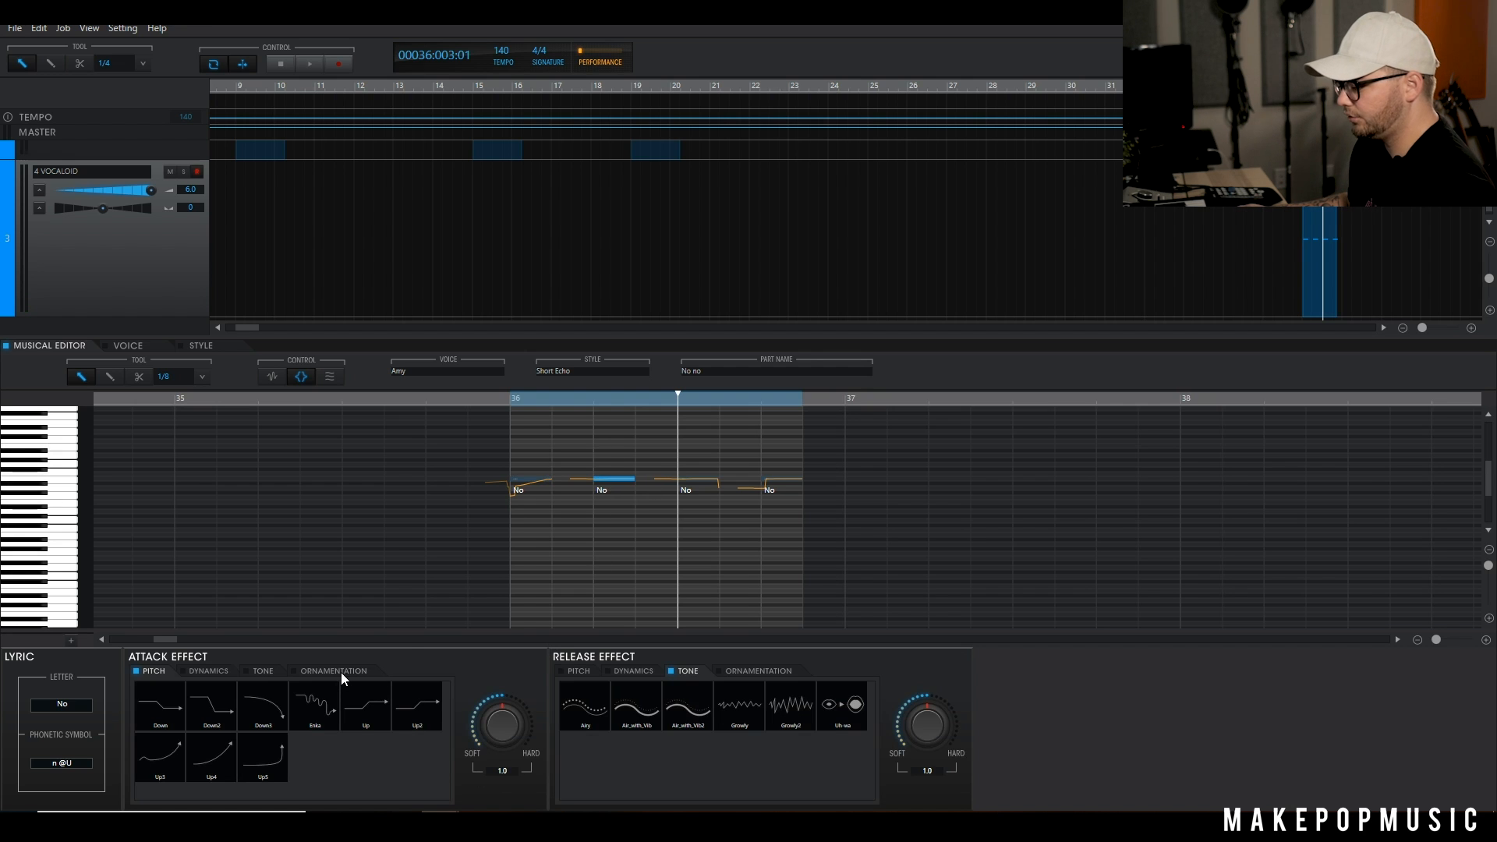
pyautogui.click(203, 668)
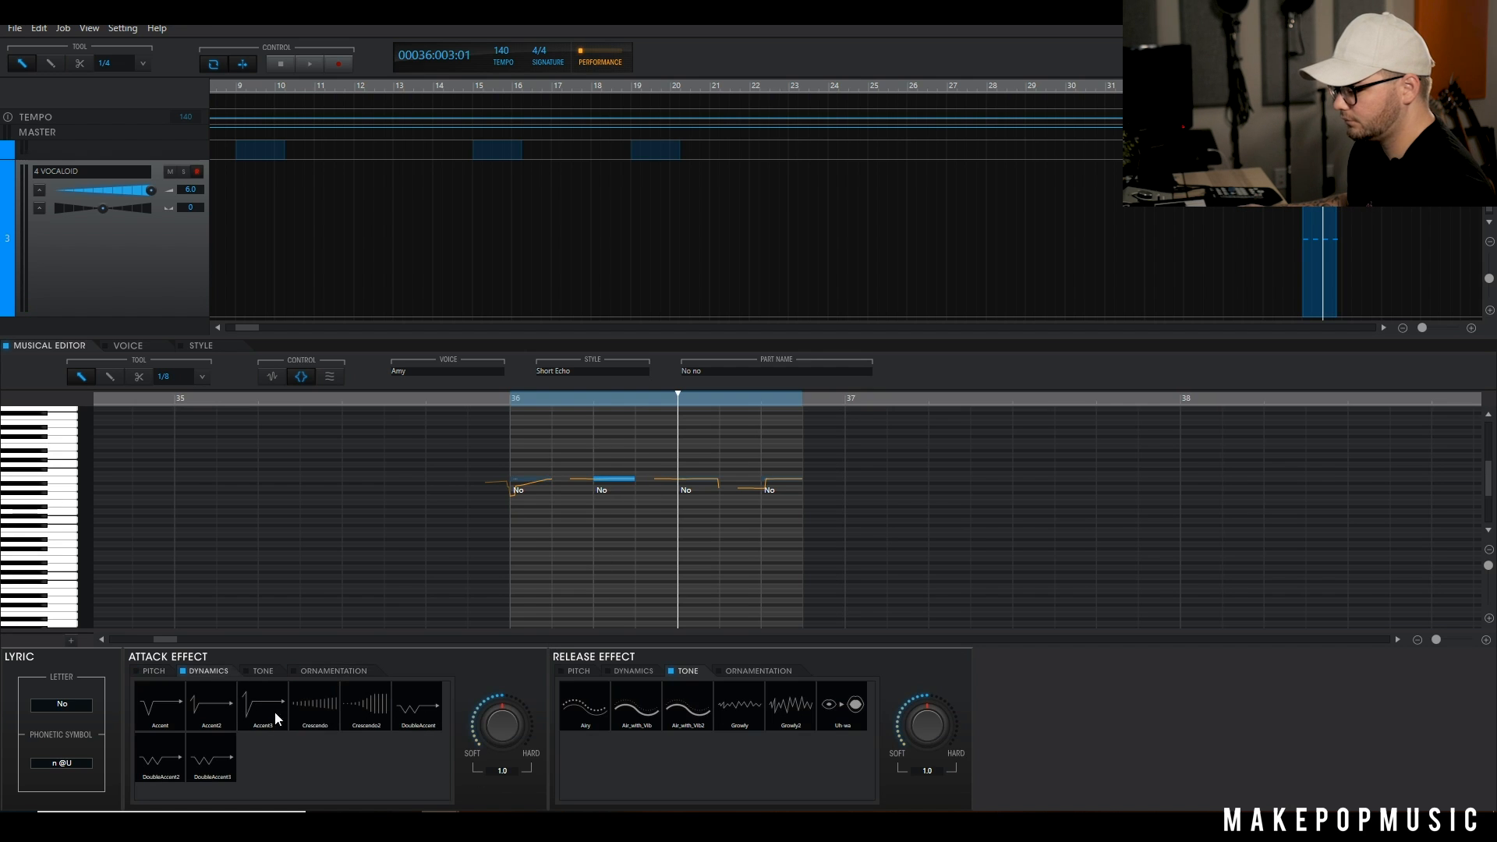
pyautogui.click(322, 706)
# Step: Apply the Air_with_Vib release effect at 0.5 to the third "No" note and play the part from bar 35
pyautogui.click(697, 478)
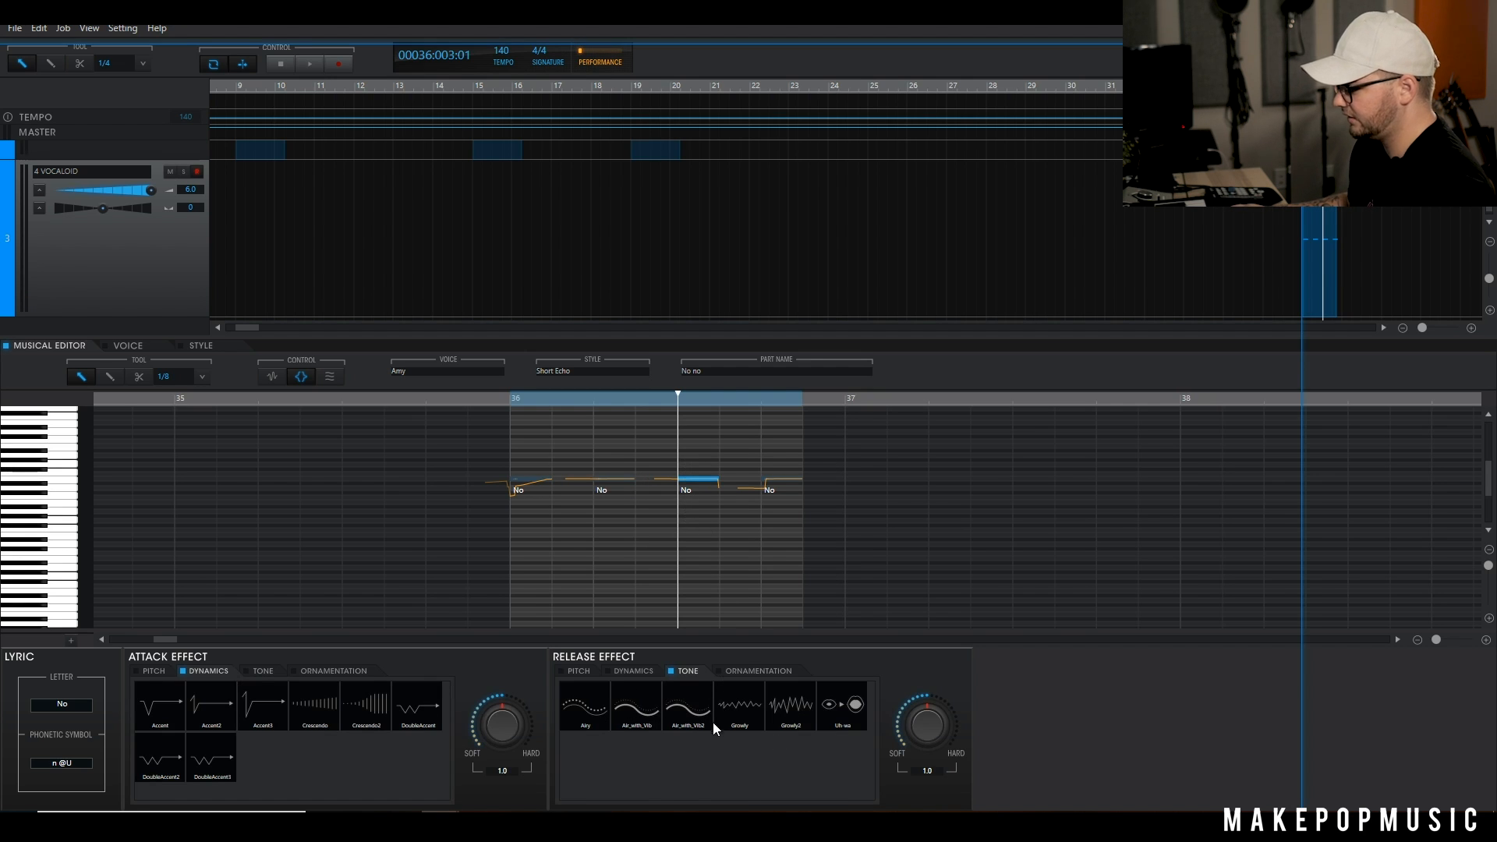
pyautogui.click(644, 705)
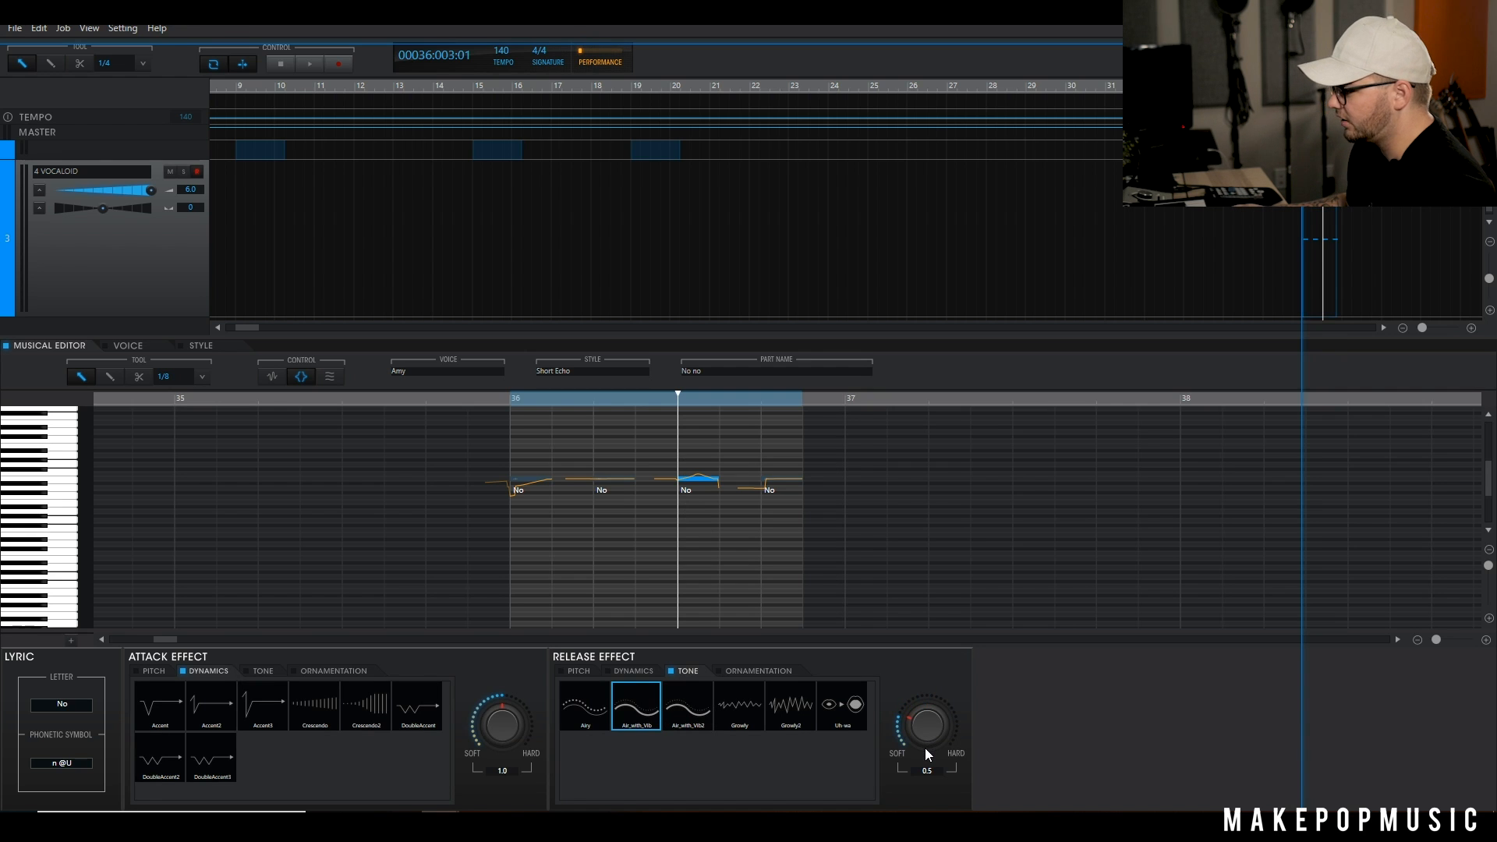
pyautogui.press('space')
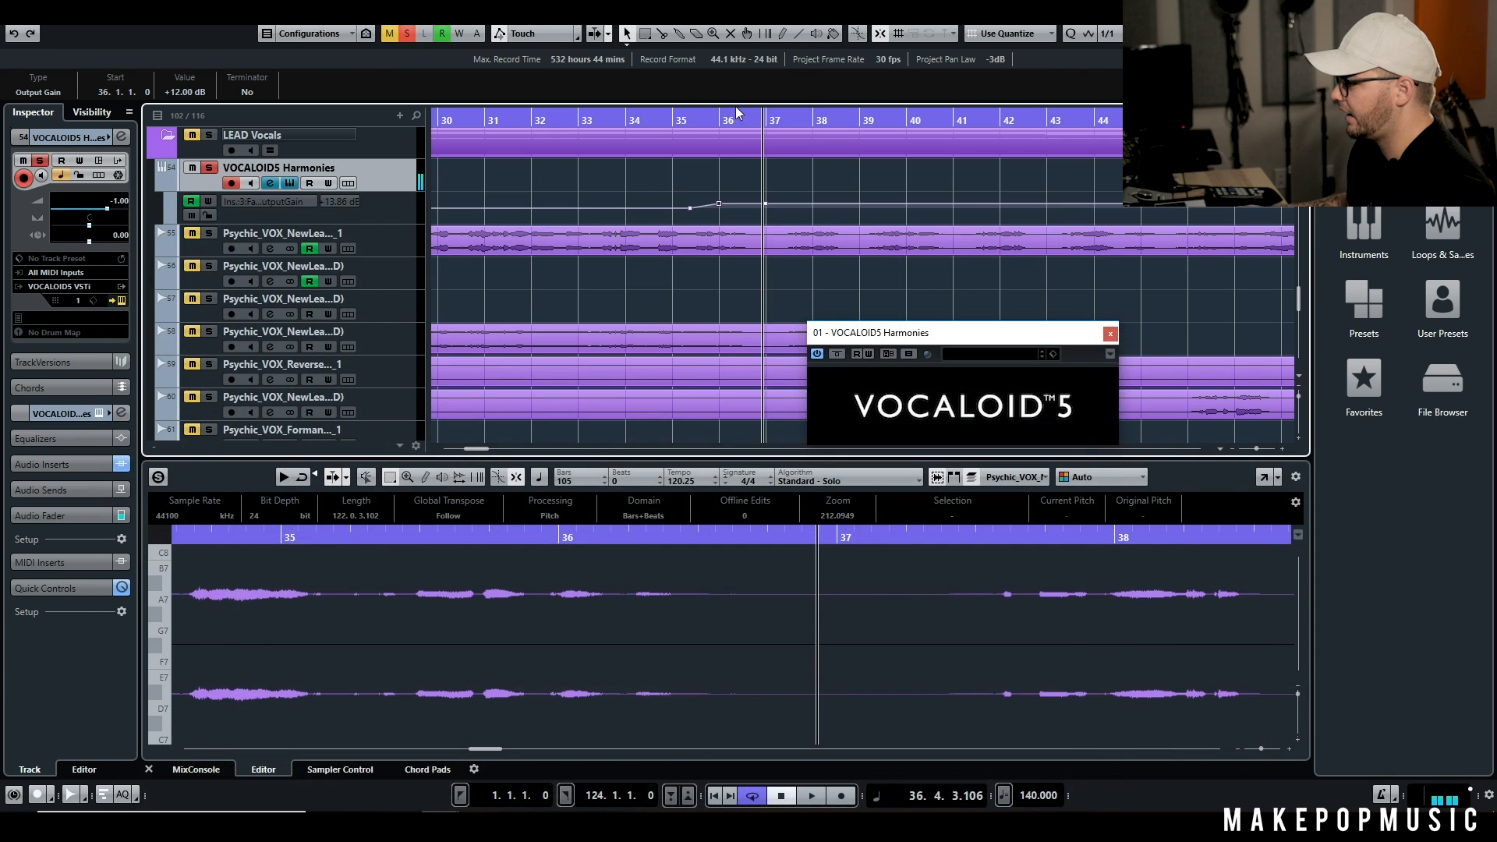
pyautogui.click(696, 118)
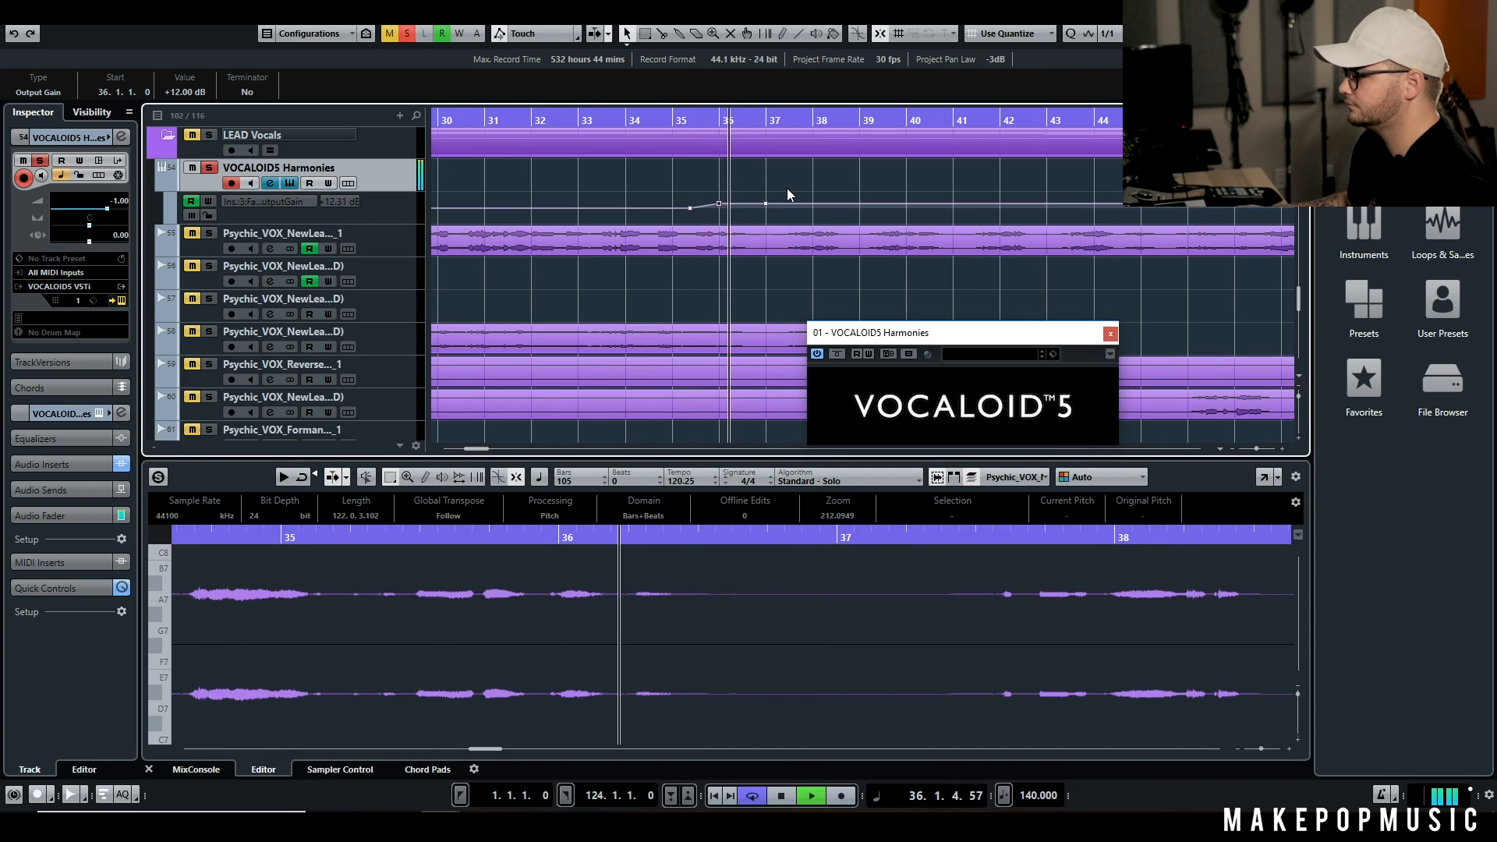
pyautogui.press('space')
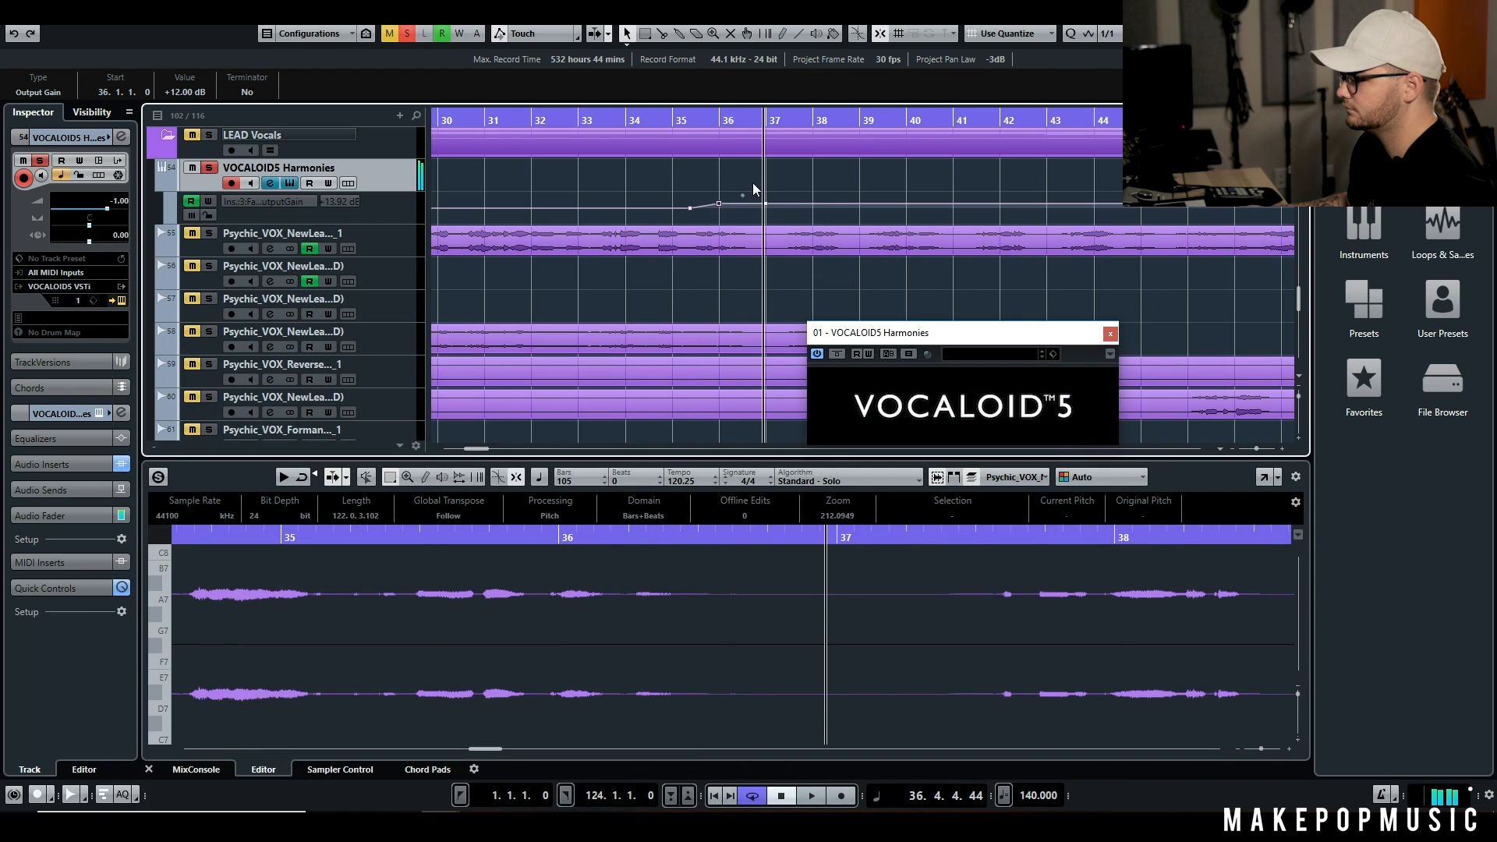
# Step: Remove the first "No" note's Up4 attack and the third note's Air_with_Vib release, and play the part from bar 35
pyautogui.doubleClick(286, 184)
pyautogui.moveTo(508, 460); pyautogui.dragTo(569, 554)
pyautogui.click(212, 755)
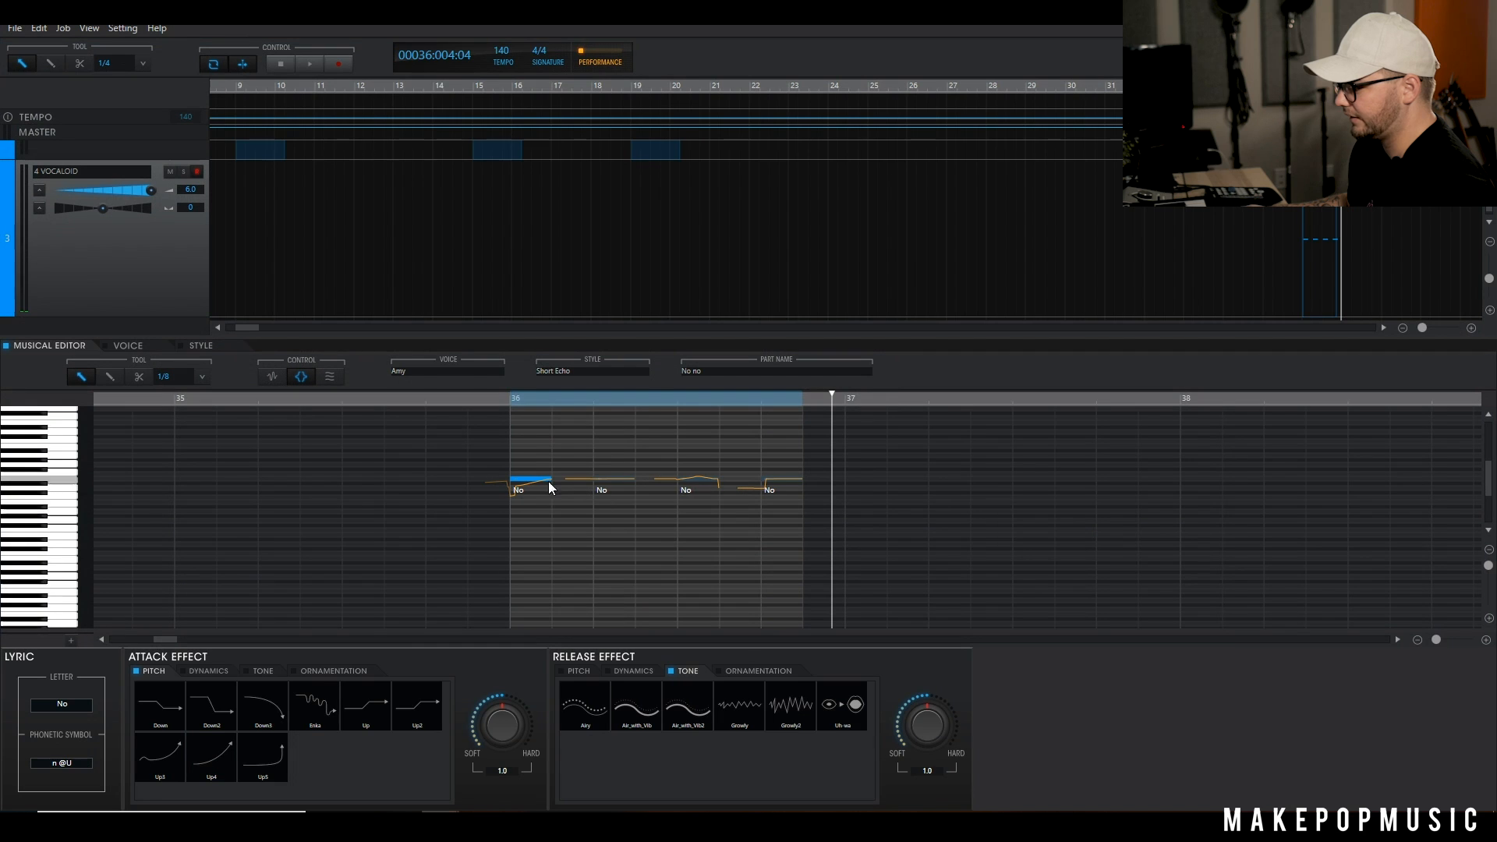
pyautogui.click(685, 477)
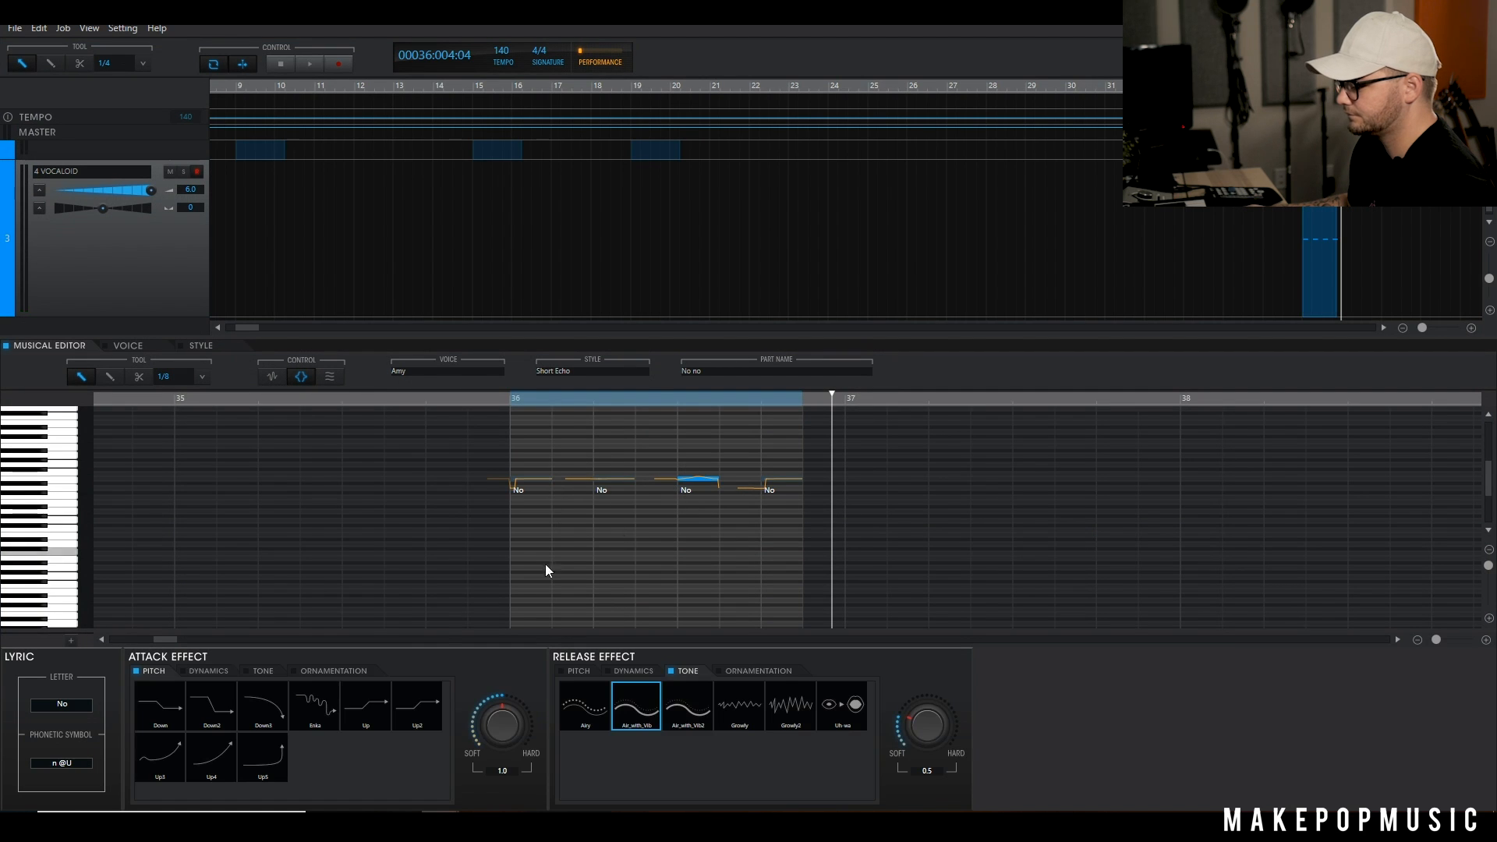
pyautogui.click(648, 708)
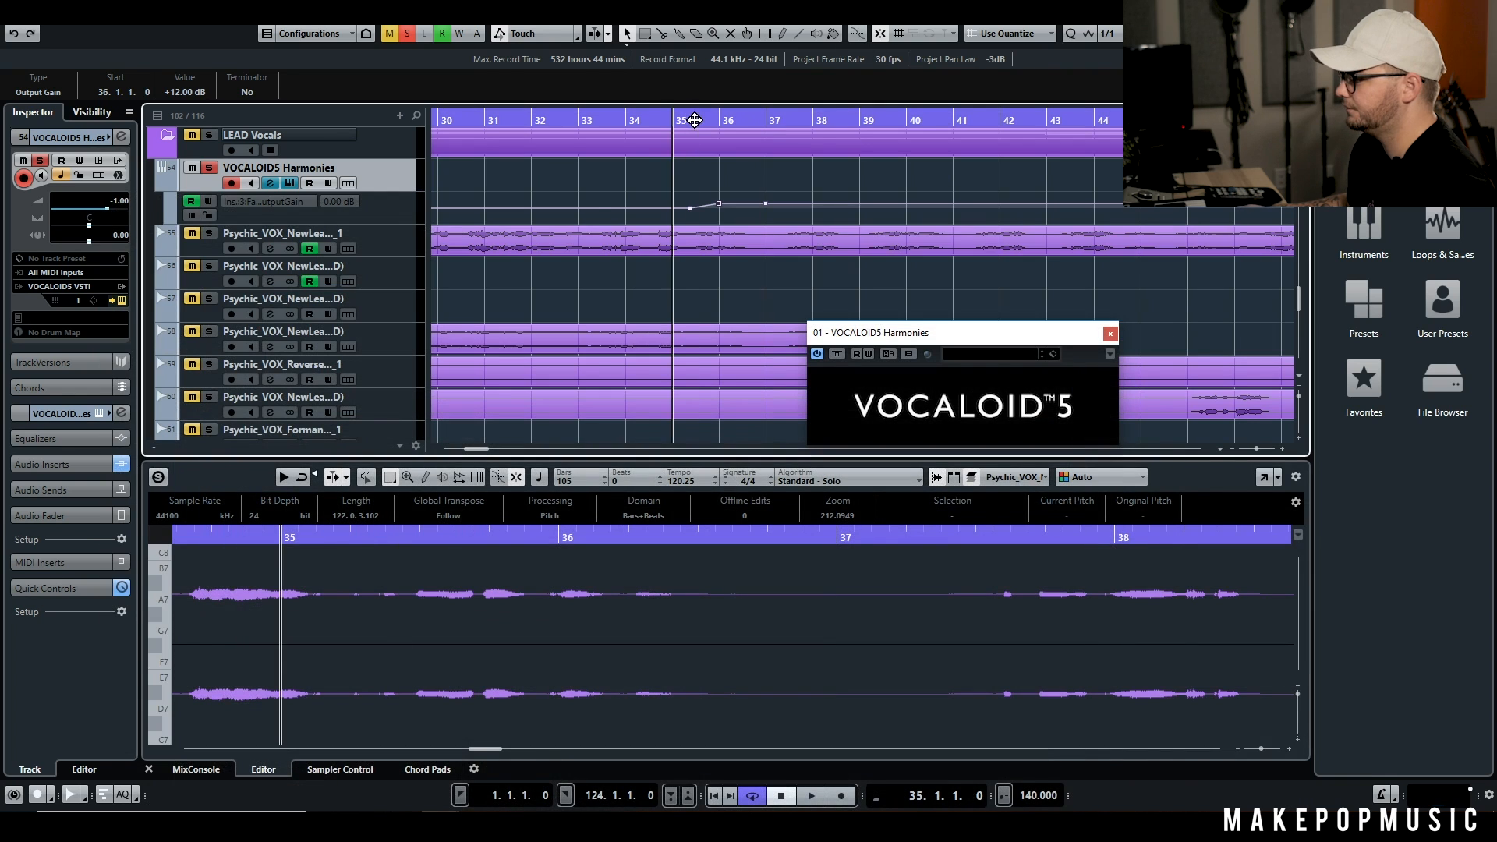
pyautogui.press('space')
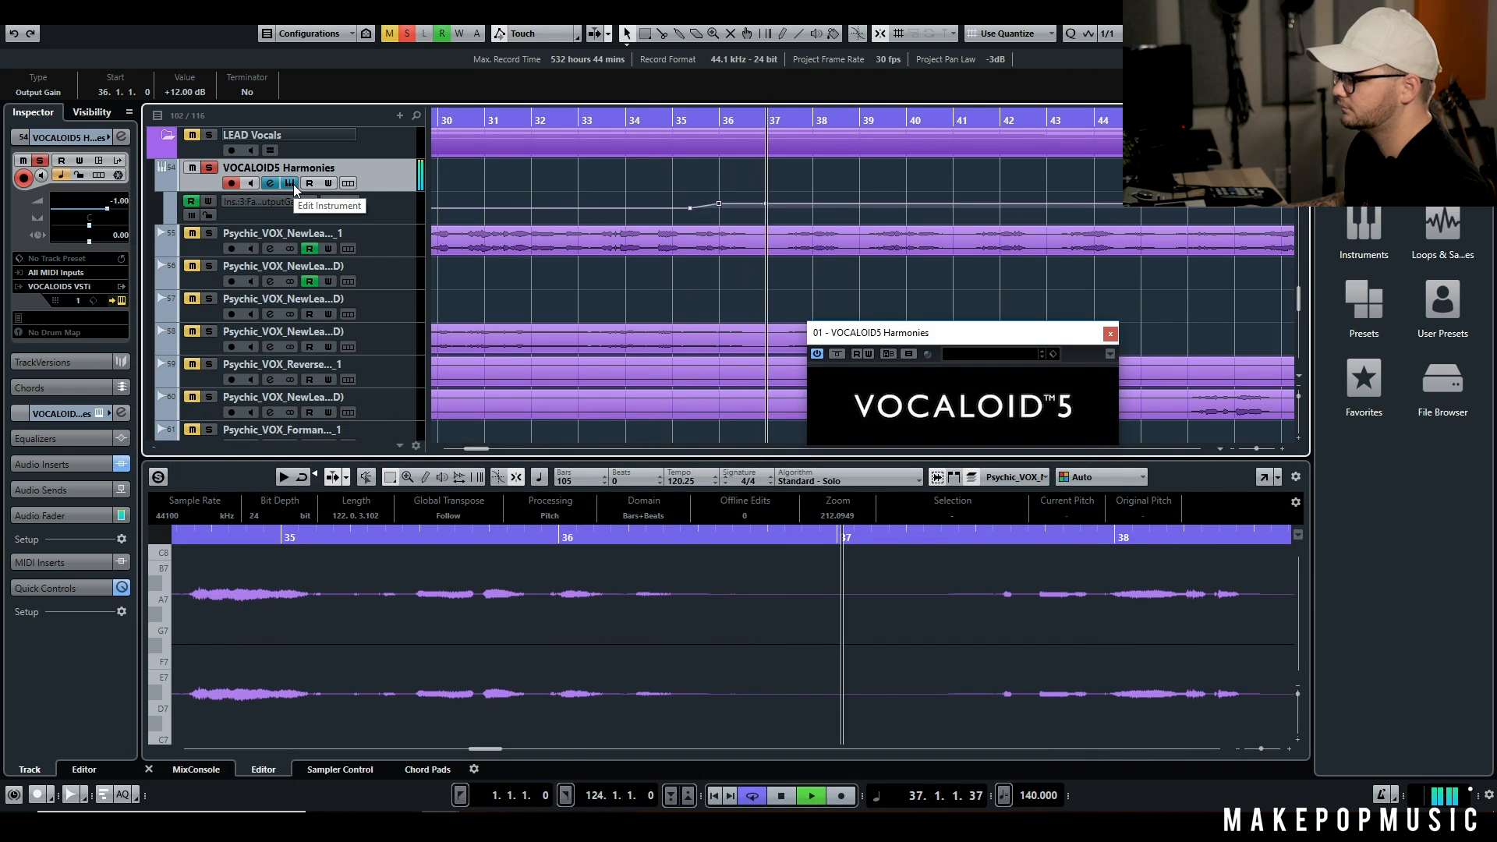
# Step: Reopen the VOCALOID5 editor and raise the "No no" part's Growl voice color to 84 in its style settings
pyautogui.click(270, 184)
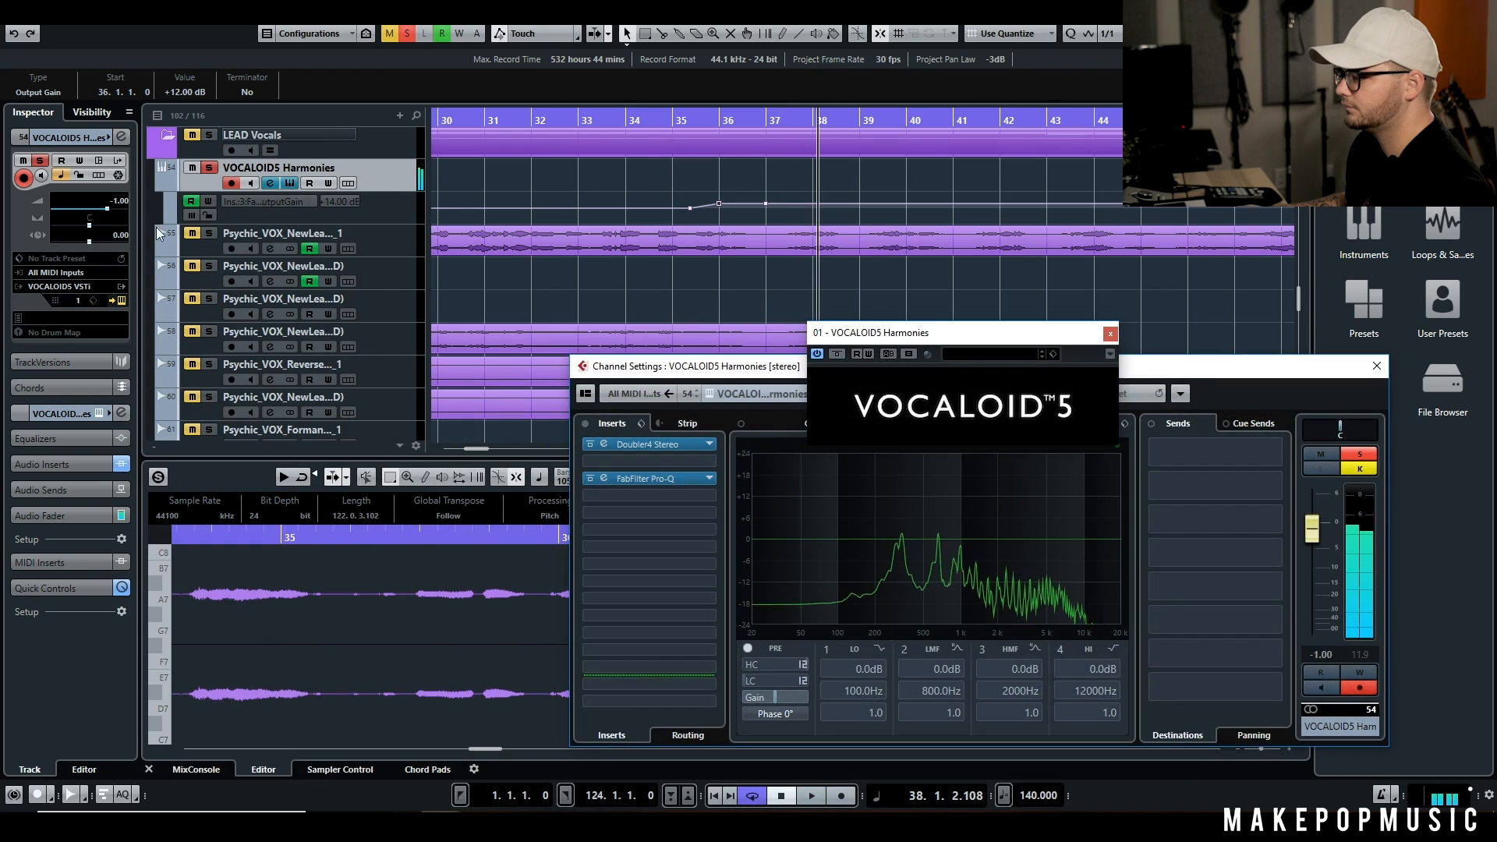
pyautogui.click(268, 185)
pyautogui.click(287, 185)
pyautogui.click(287, 186)
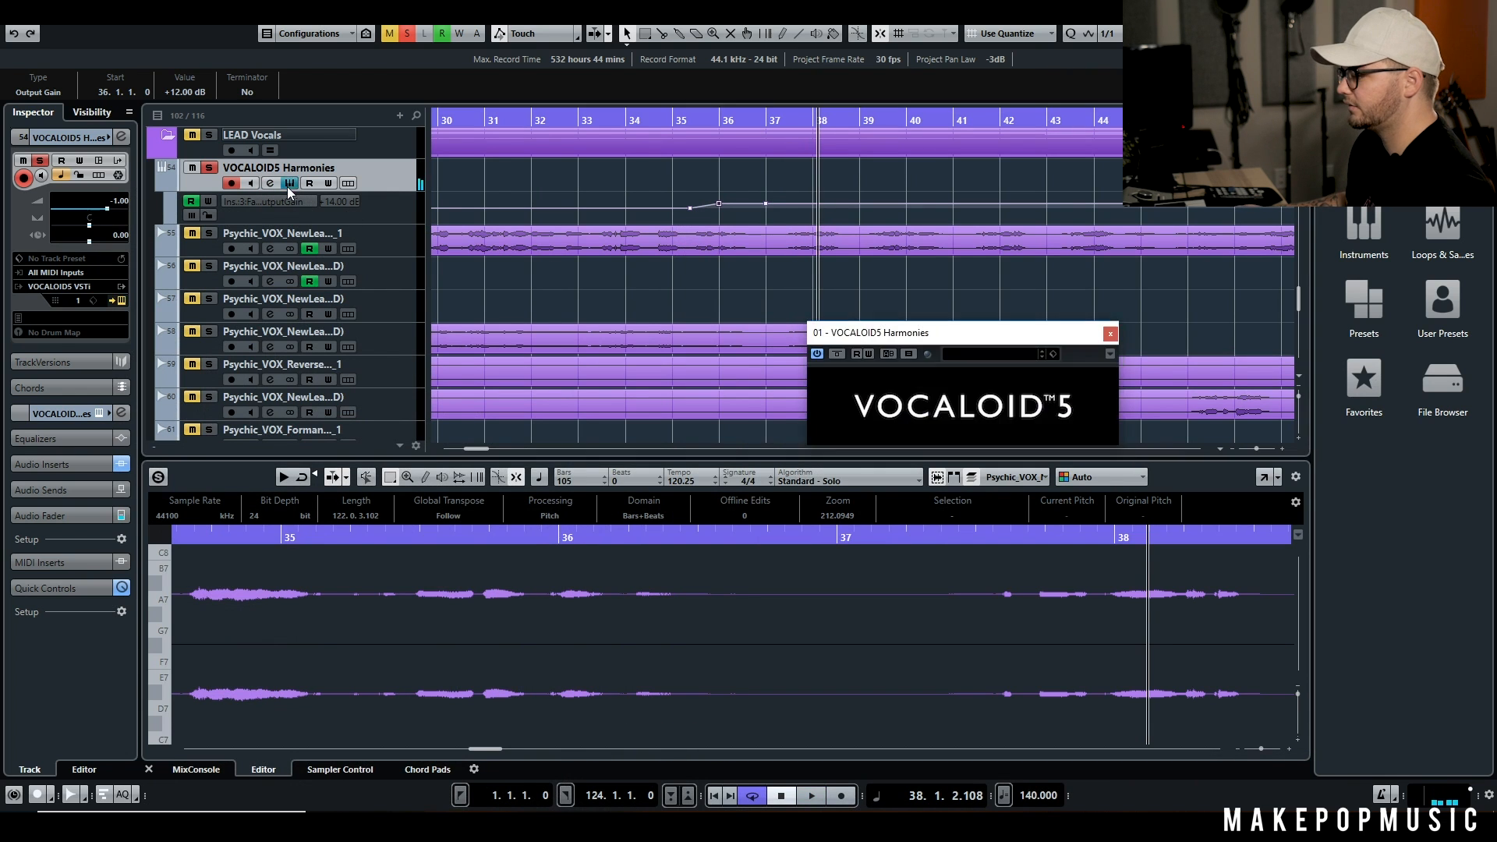
pyautogui.moveTo(545, 451); pyautogui.dragTo(633, 527)
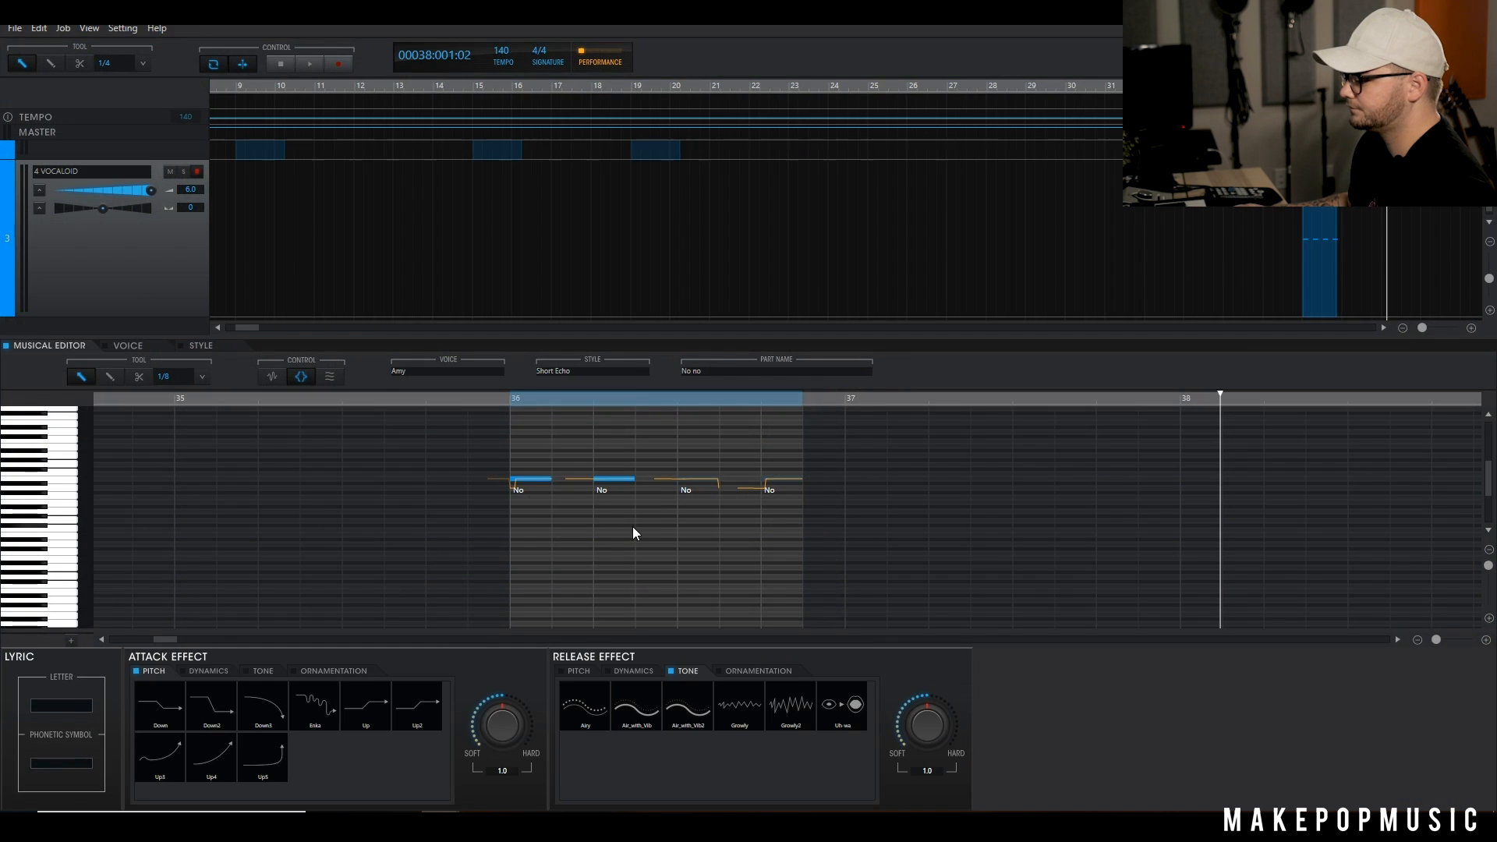
pyautogui.click(200, 346)
pyautogui.moveTo(404, 526); pyautogui.dragTo(415, 468)
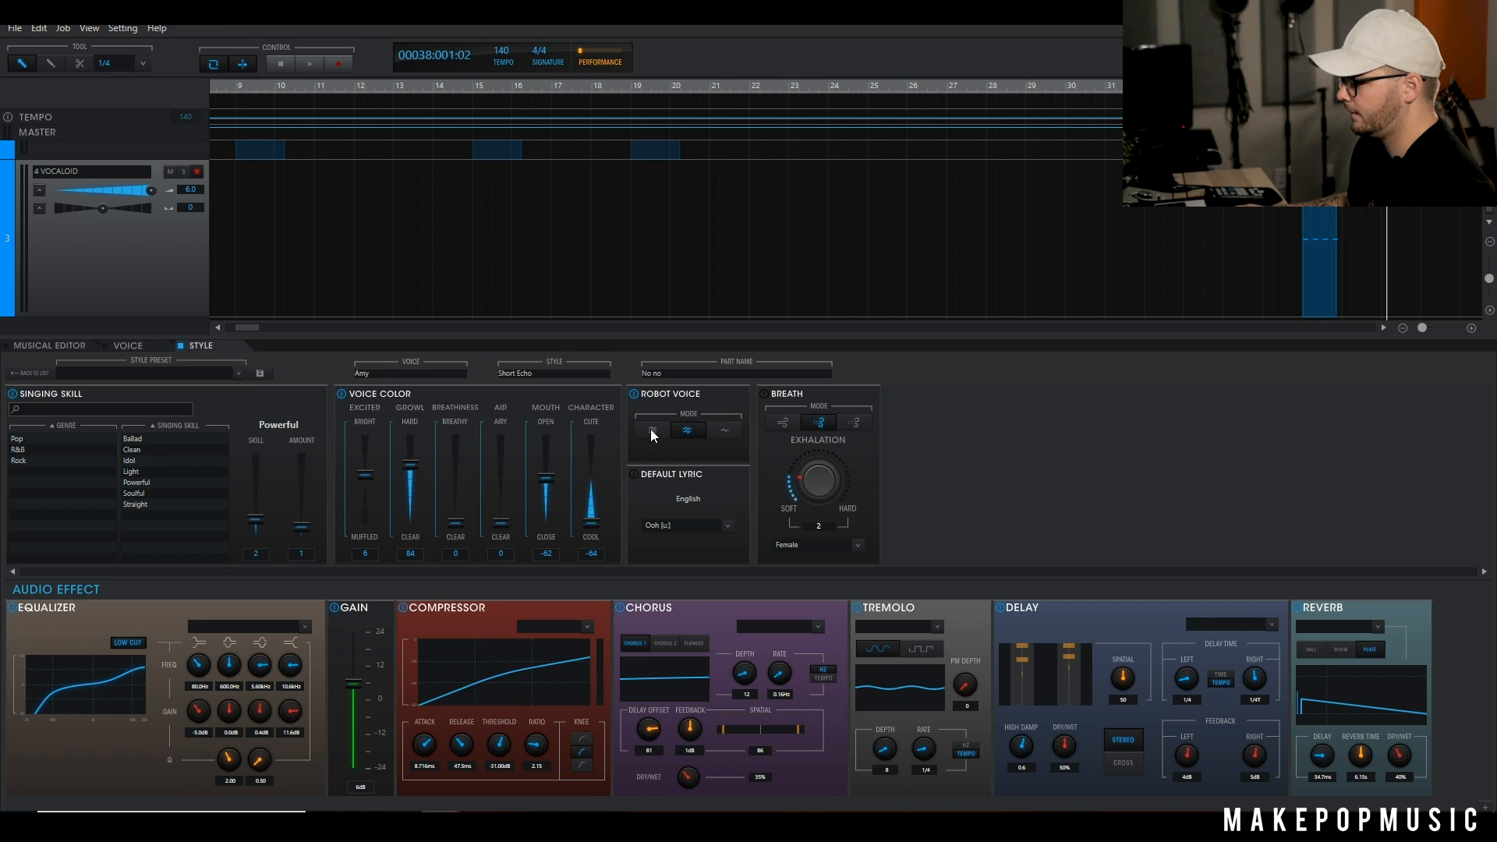
# Step: Switch the "No no" part's Robot Voice to the first mode and play it from just before bar 36
pyautogui.click(652, 430)
pyautogui.click(699, 527)
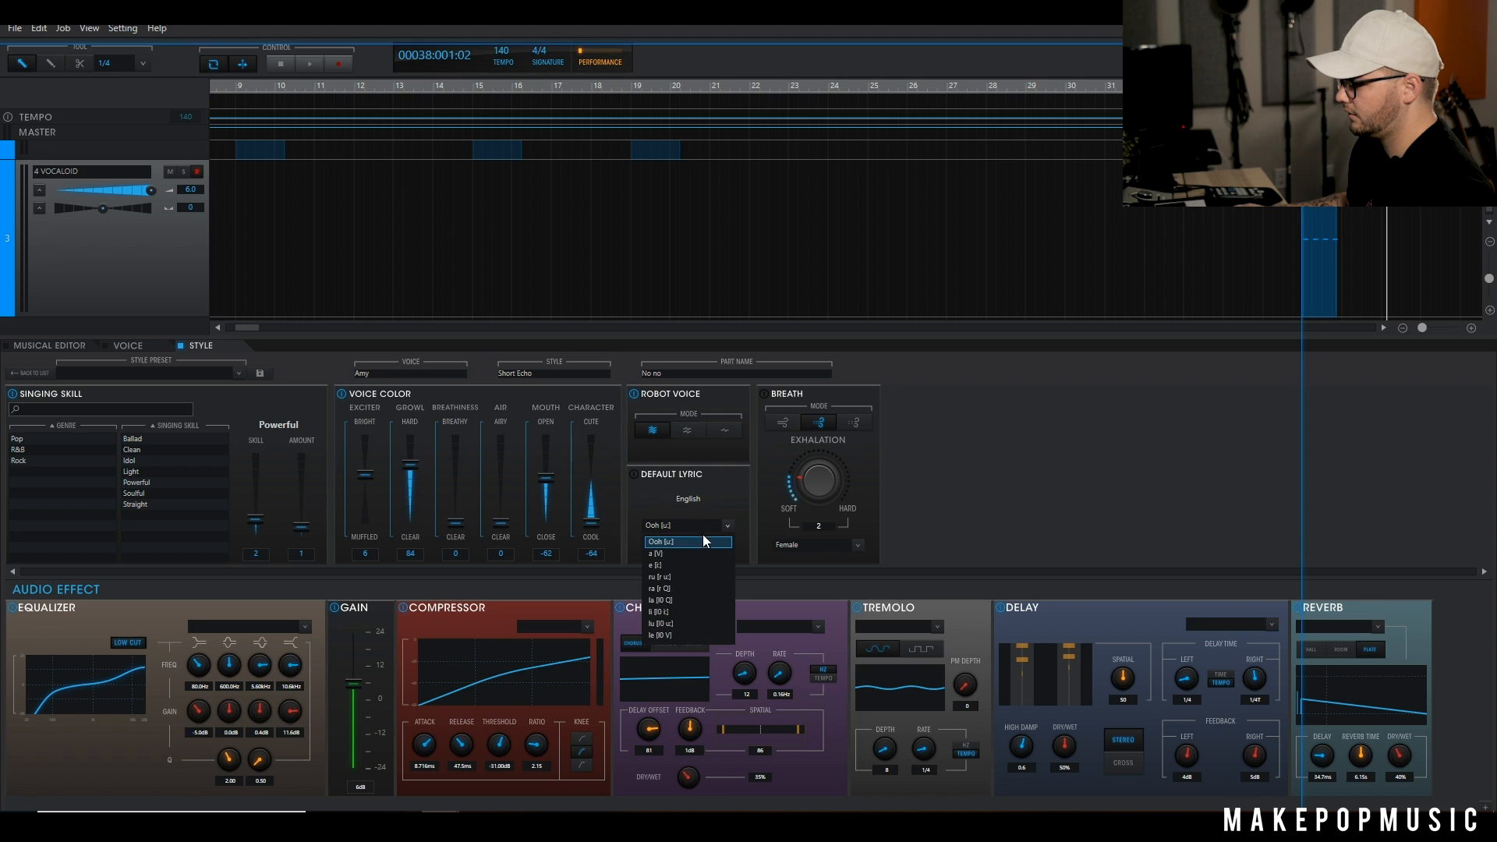
pyautogui.click(701, 505)
pyautogui.press('space')
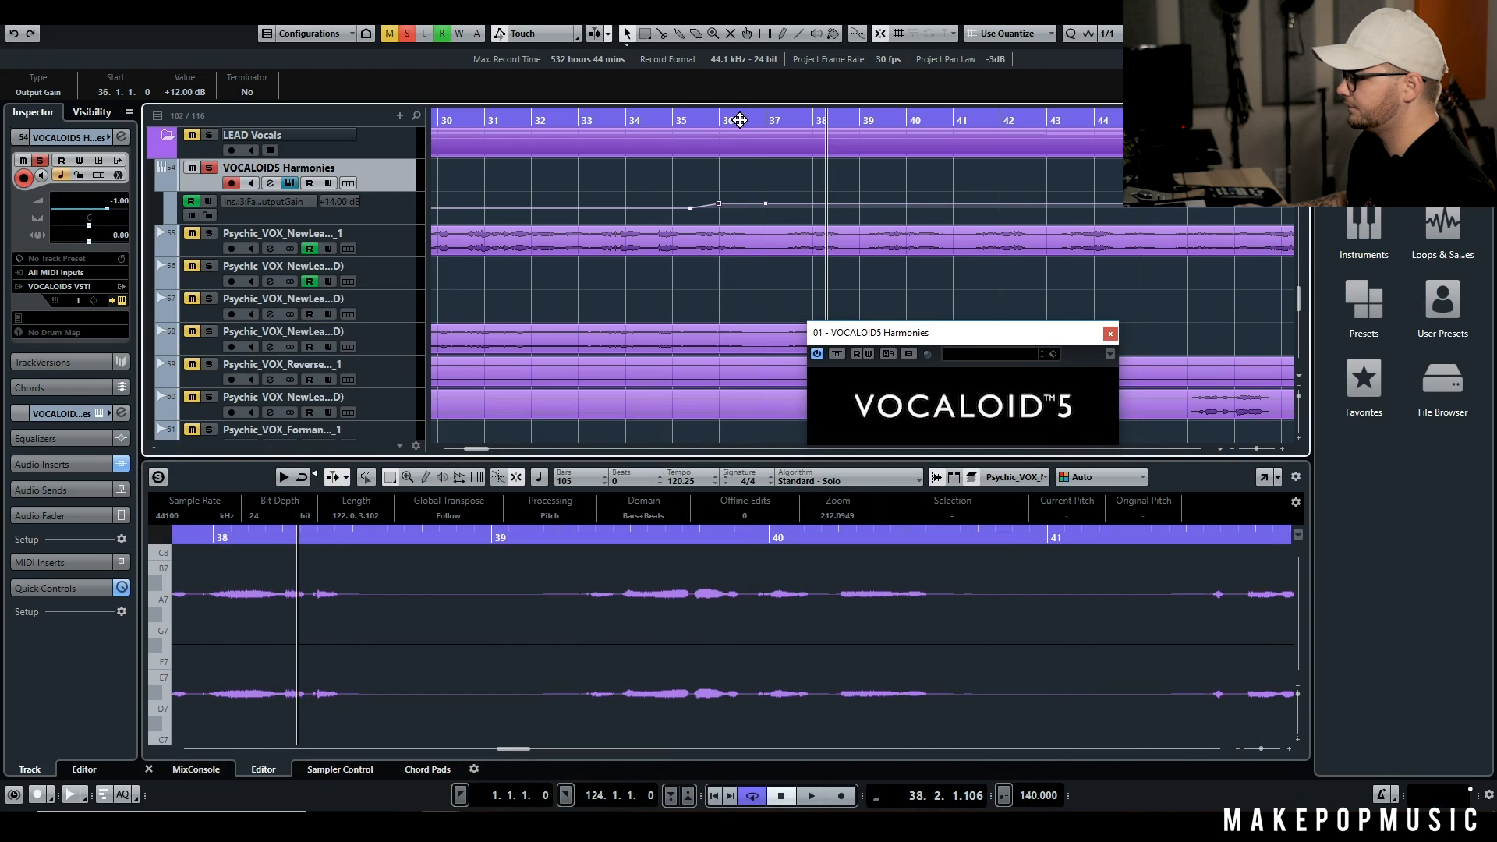
pyautogui.click(712, 120)
pyautogui.press('space')
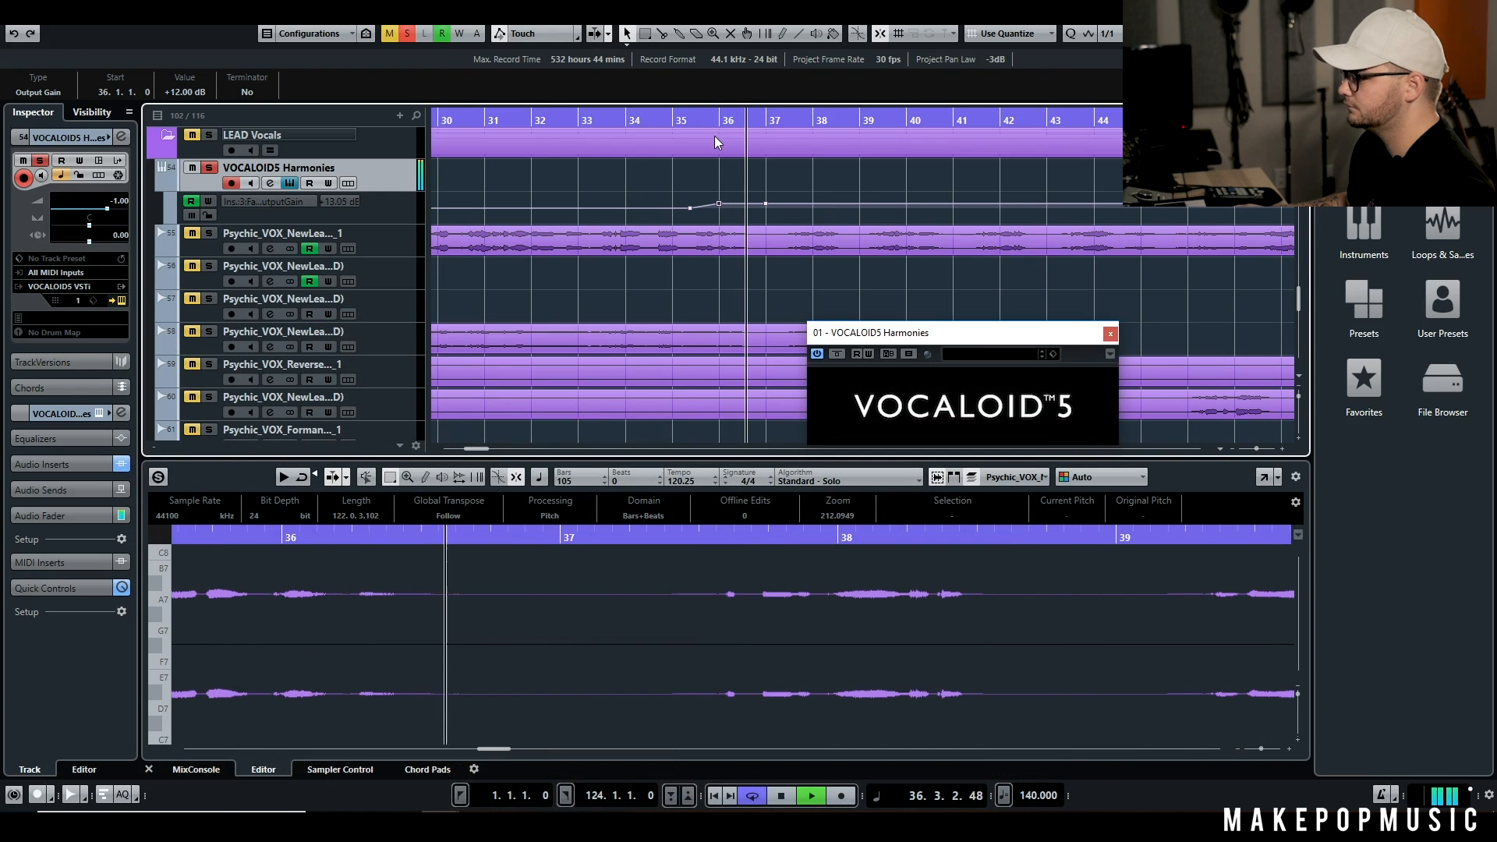
# Step: Return the Cubase playhead to the project start and reopen the VOCALOID5 editor, placed below the Cubase timeline
pyautogui.press('KP_0')
pyautogui.press('KP_0')
pyautogui.press('KP_0')
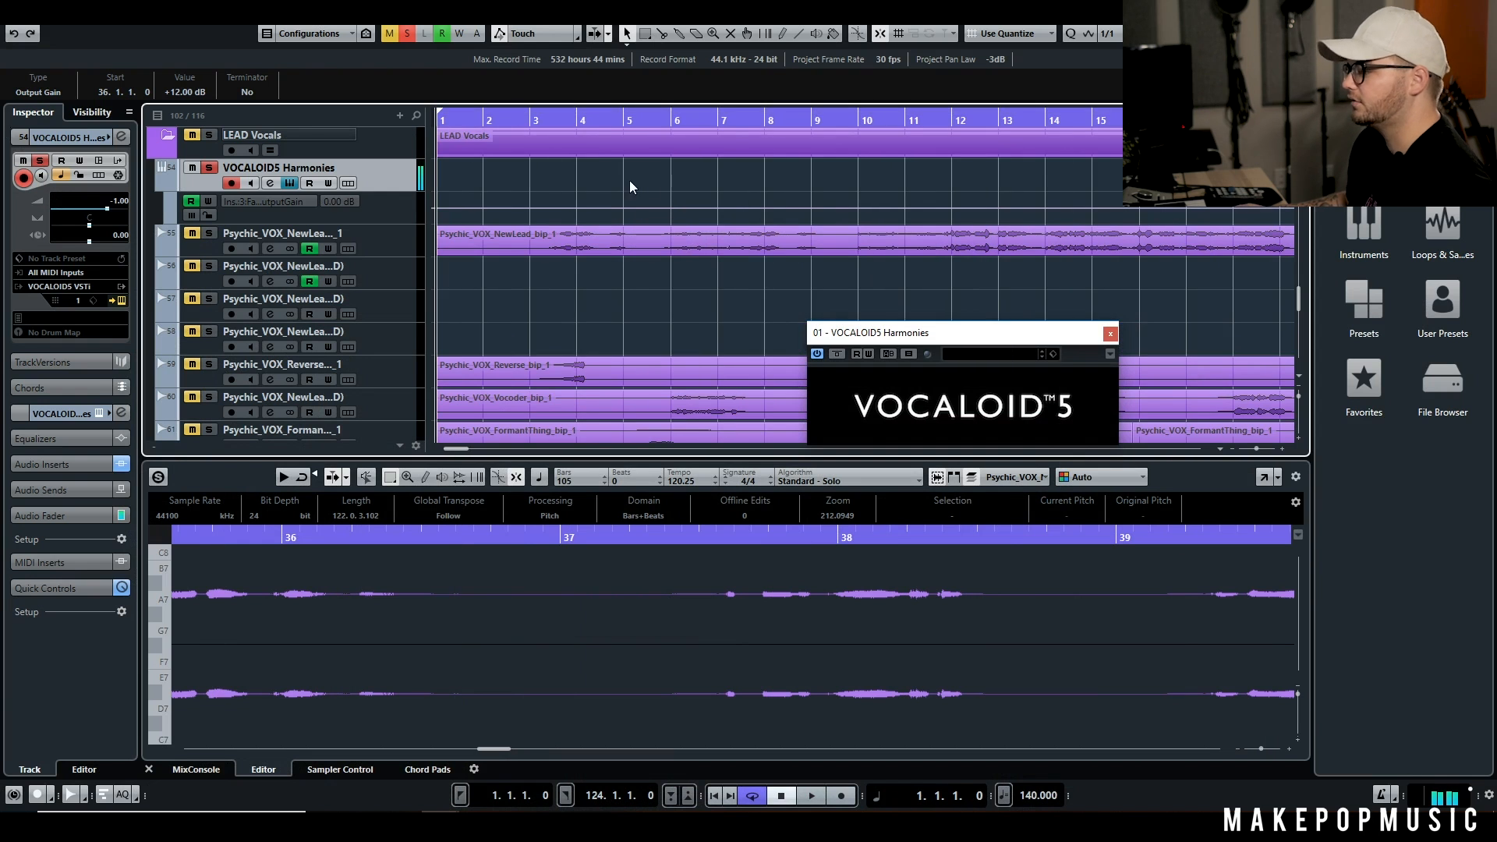
pyautogui.press('g')
pyautogui.press('g')
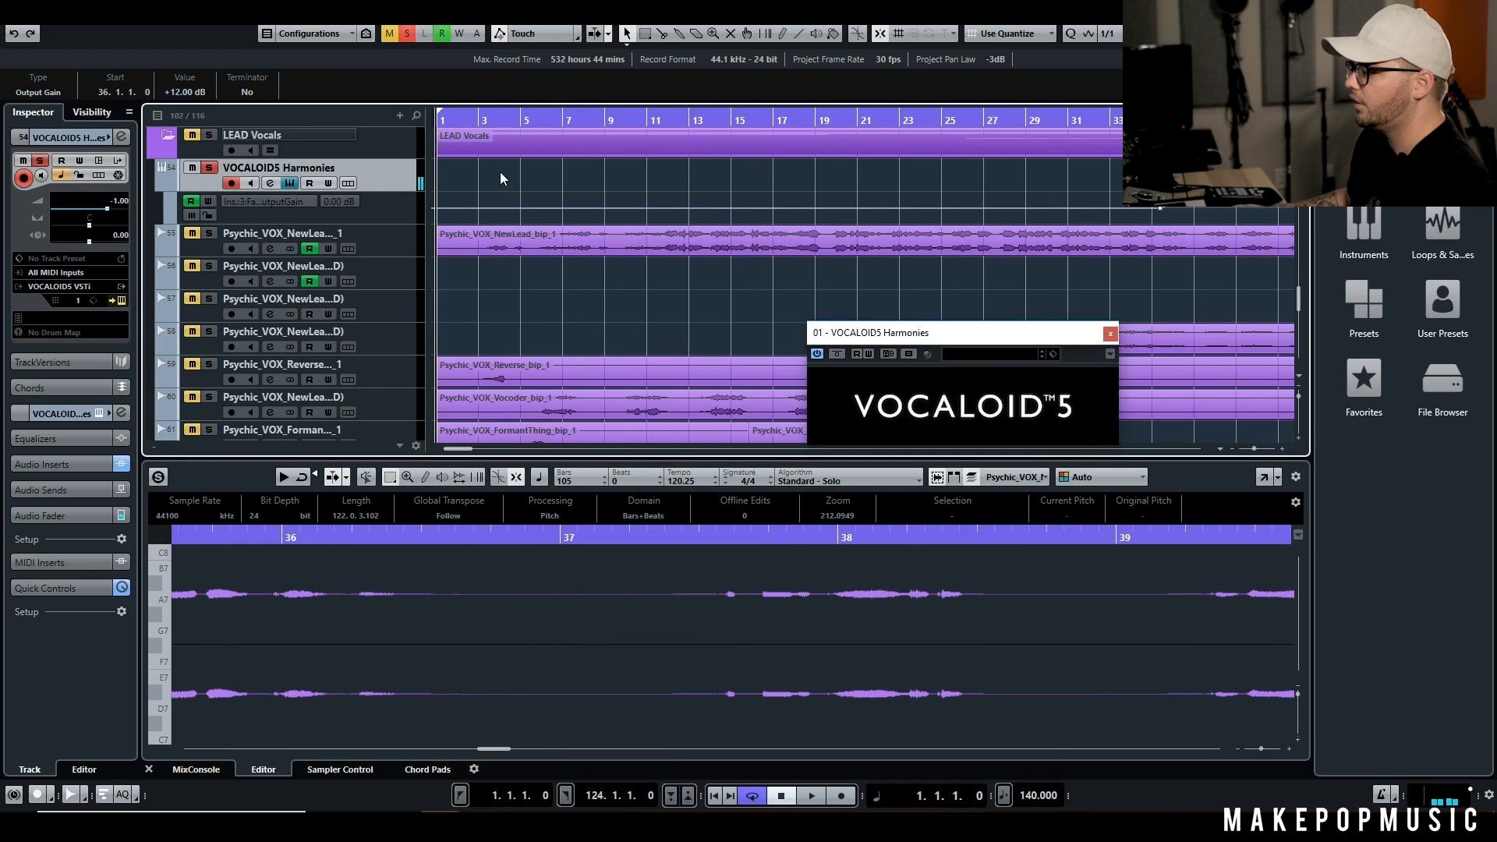
pyautogui.click(285, 184)
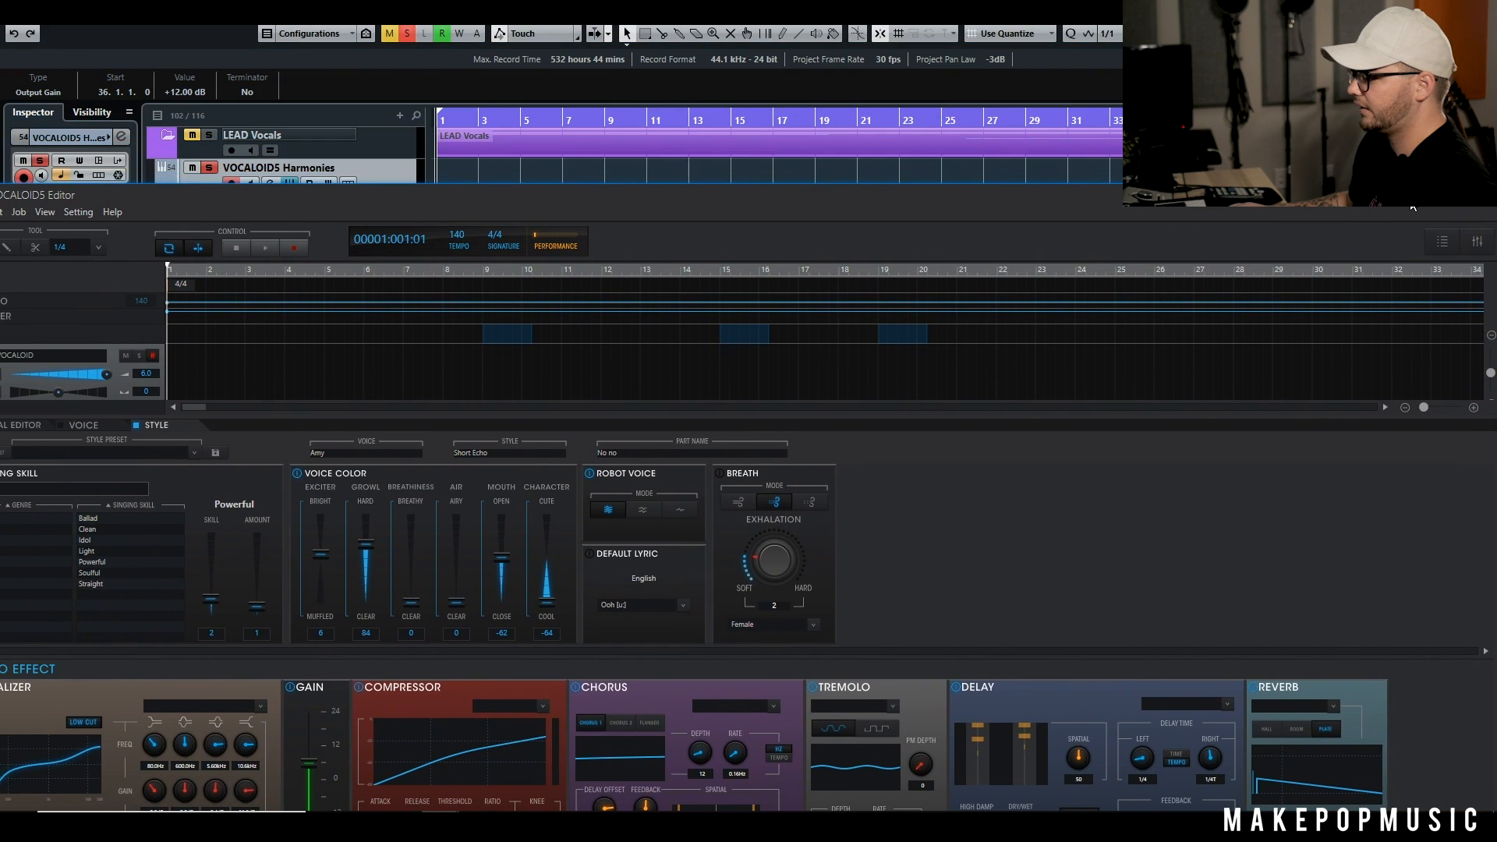
pyautogui.moveTo(1410, 203); pyautogui.dragTo(1465, 195)
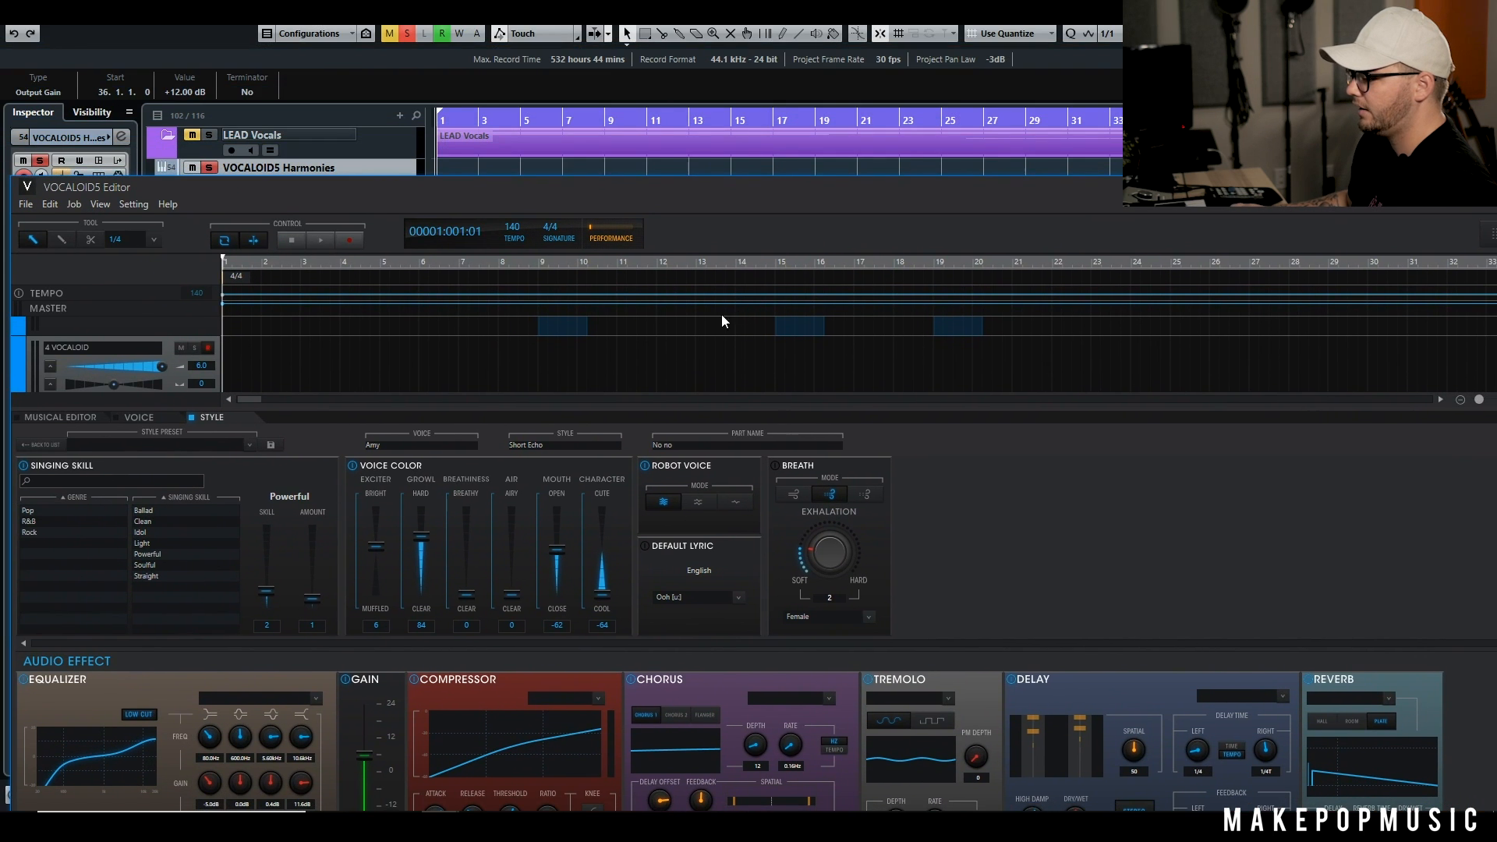
# Step: Show the Harmonies track in the VOCALOID5 editor and play its part from around bar 2
pyautogui.scroll(2, 552, 328)
pyautogui.scroll(1, 388, 358)
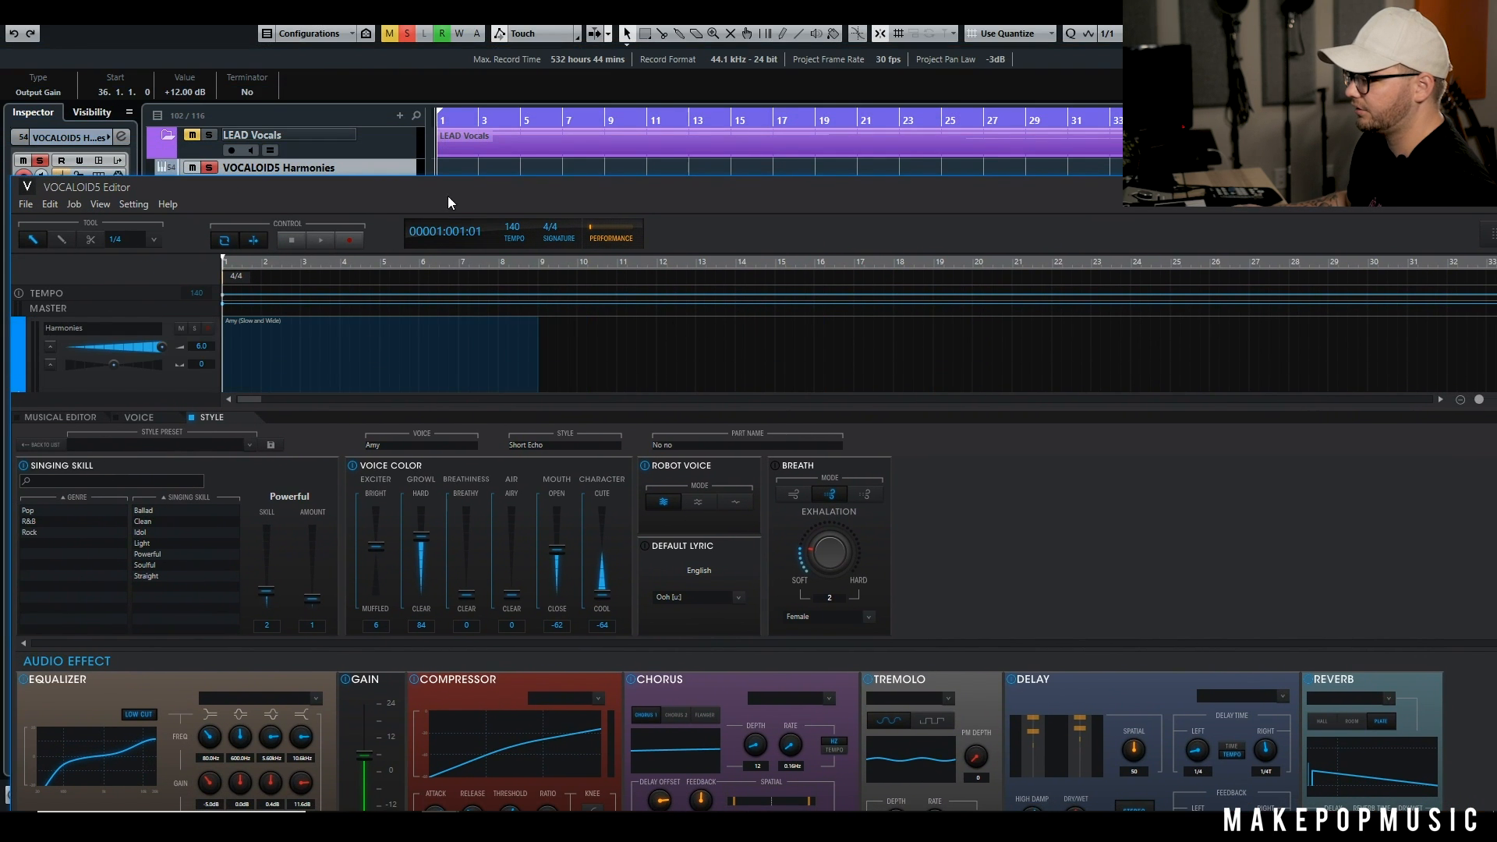
pyautogui.moveTo(466, 121); pyautogui.dragTo(460, 122)
pyautogui.press('space')
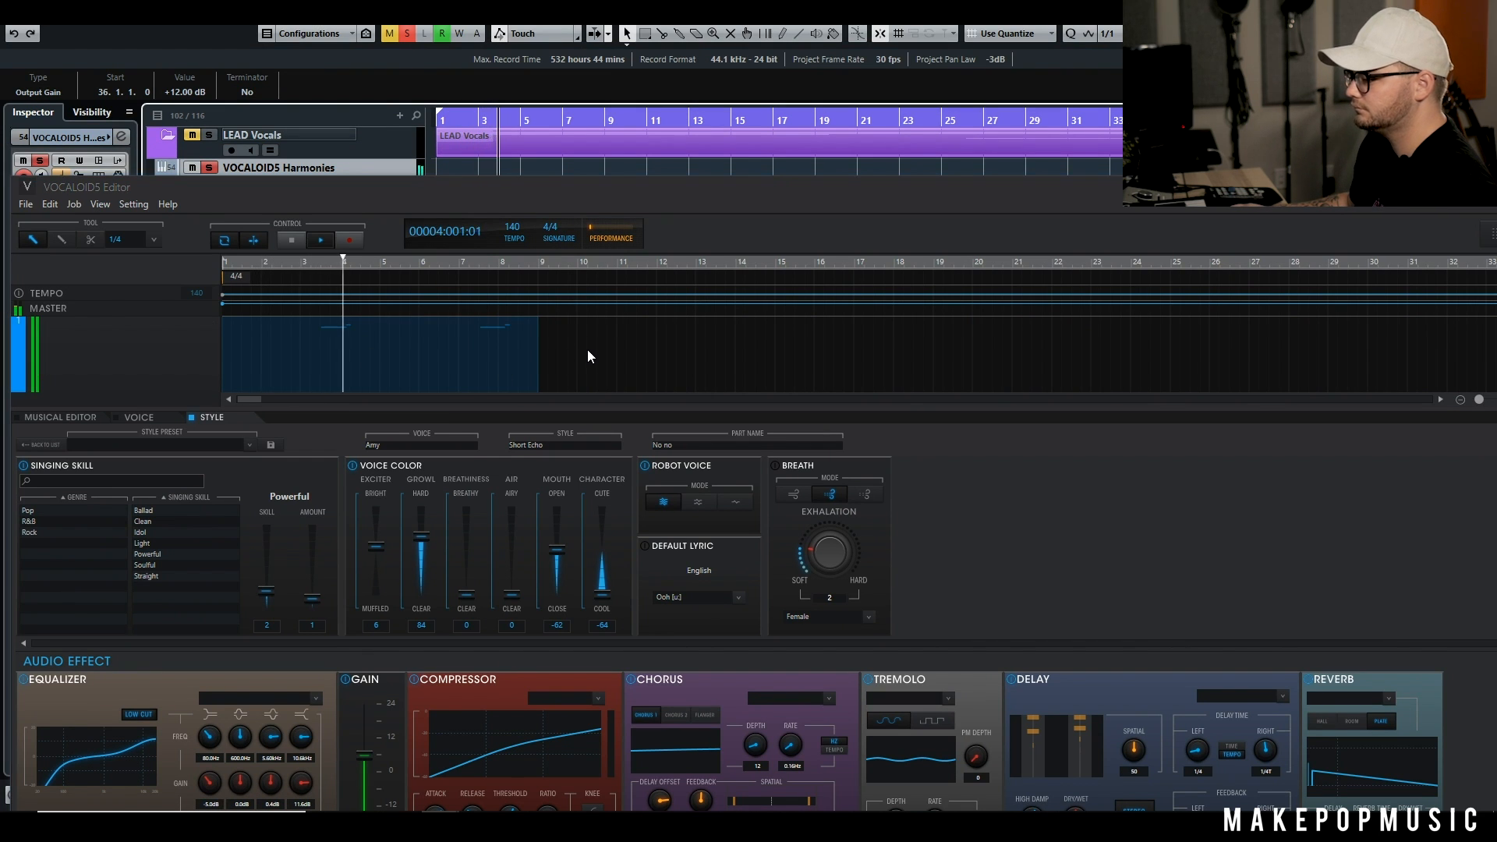
# Step: Show the Vocal Chop track and play its three parts around bars 9, 15 and 19
pyautogui.scroll(-2, 587, 356)
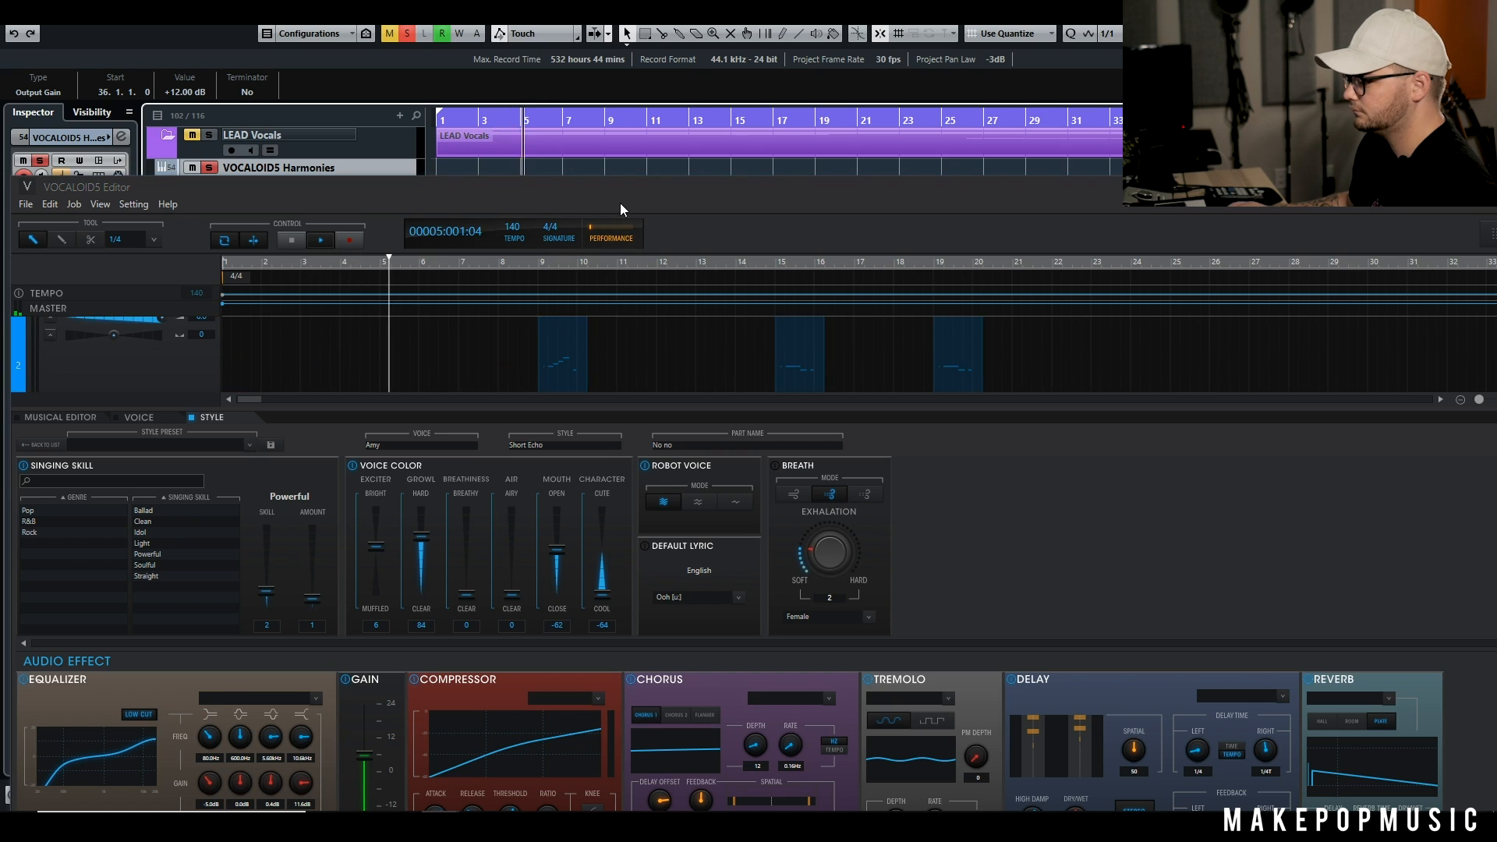
pyautogui.click(584, 120)
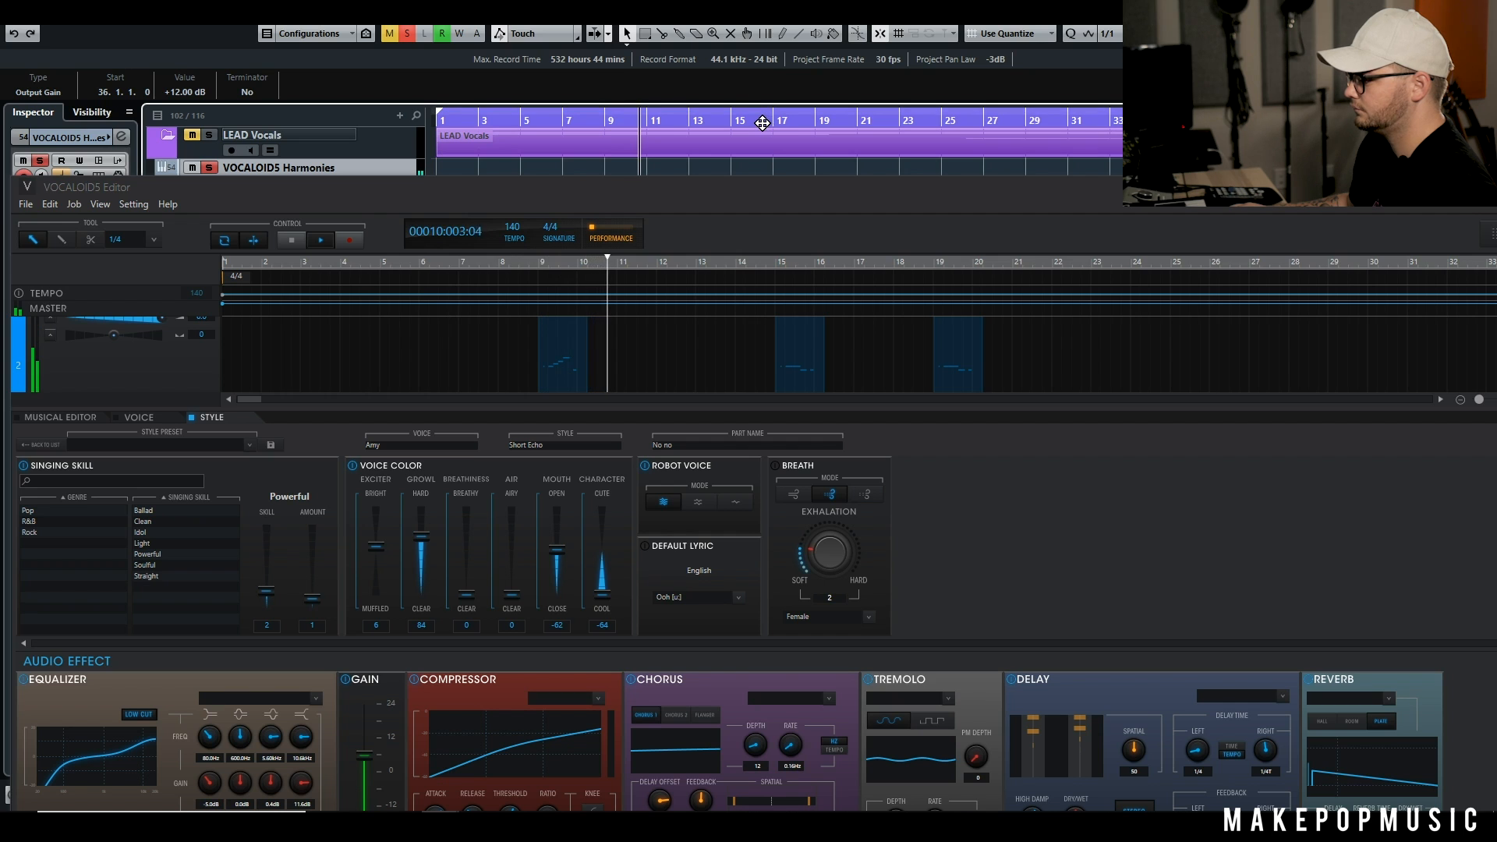
pyautogui.click(725, 122)
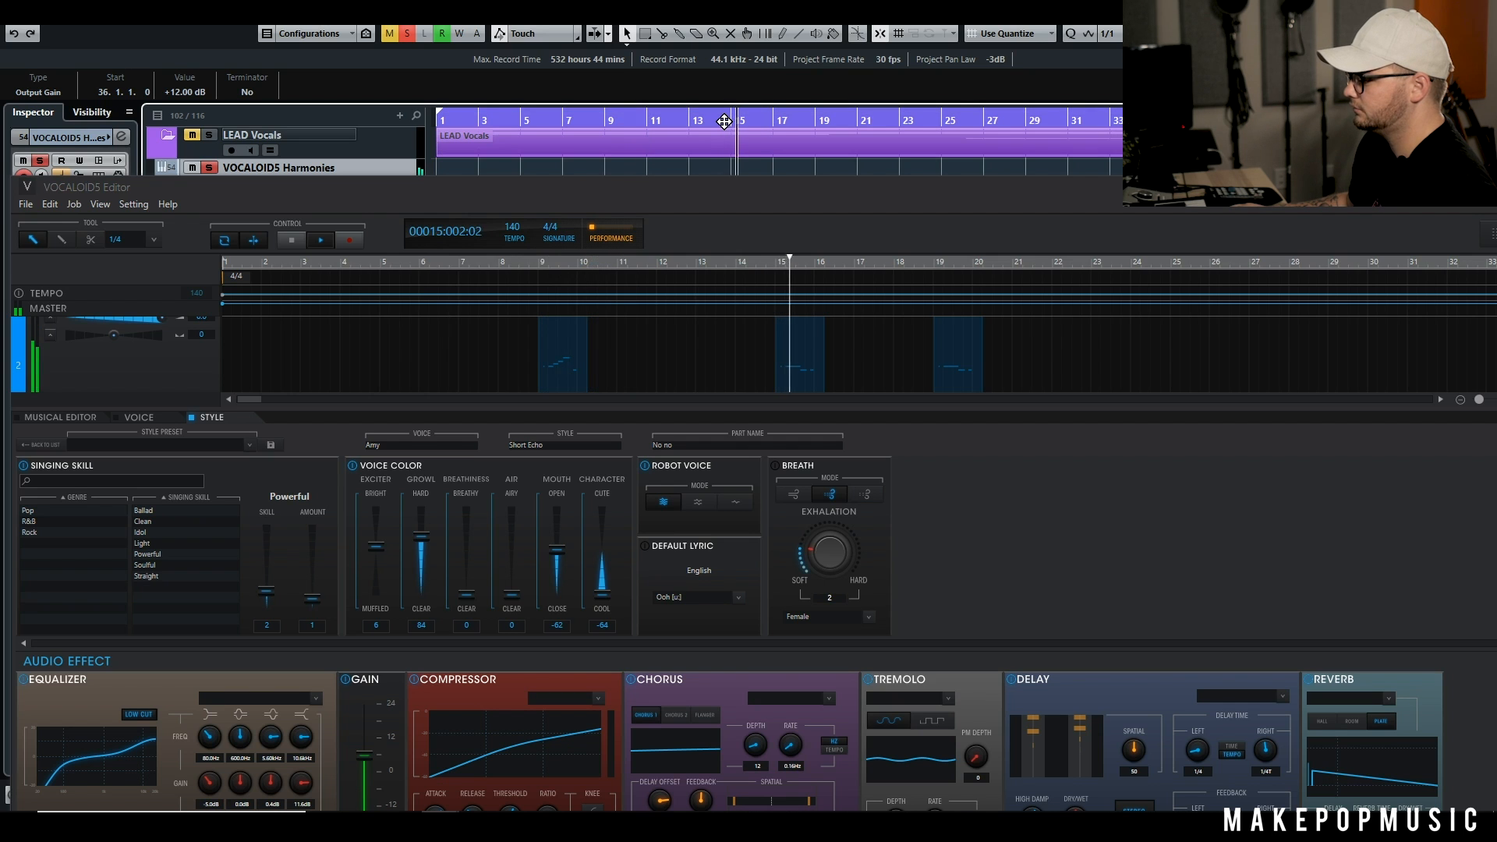
pyautogui.click(807, 122)
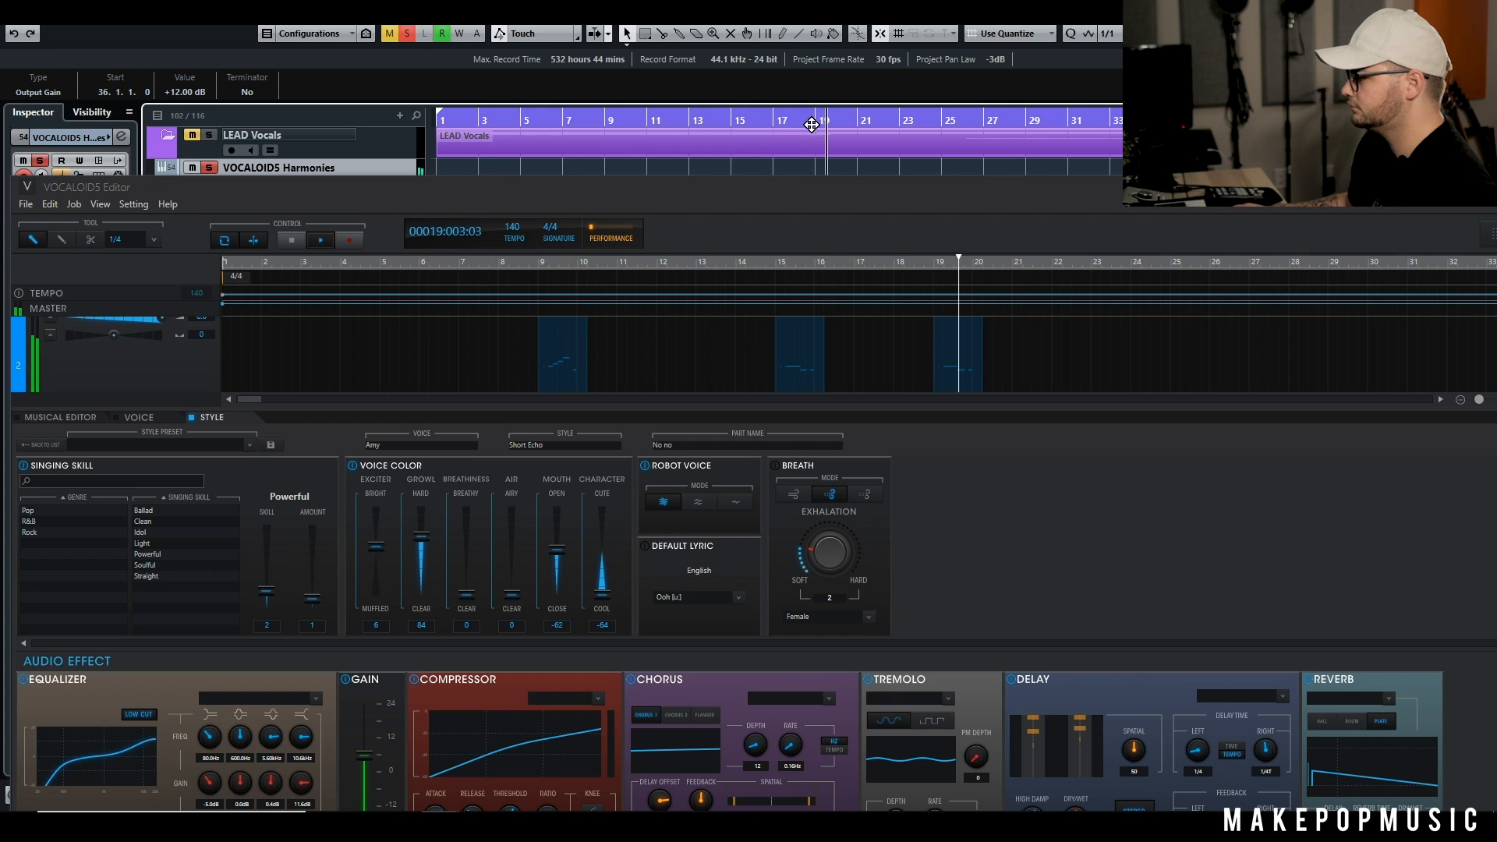
# Step: Show the 4 VOCALOID track around bar 36 and play its "No no" part
pyautogui.scroll(-2, 1102, 318)
pyautogui.scroll(-2, 1102, 319)
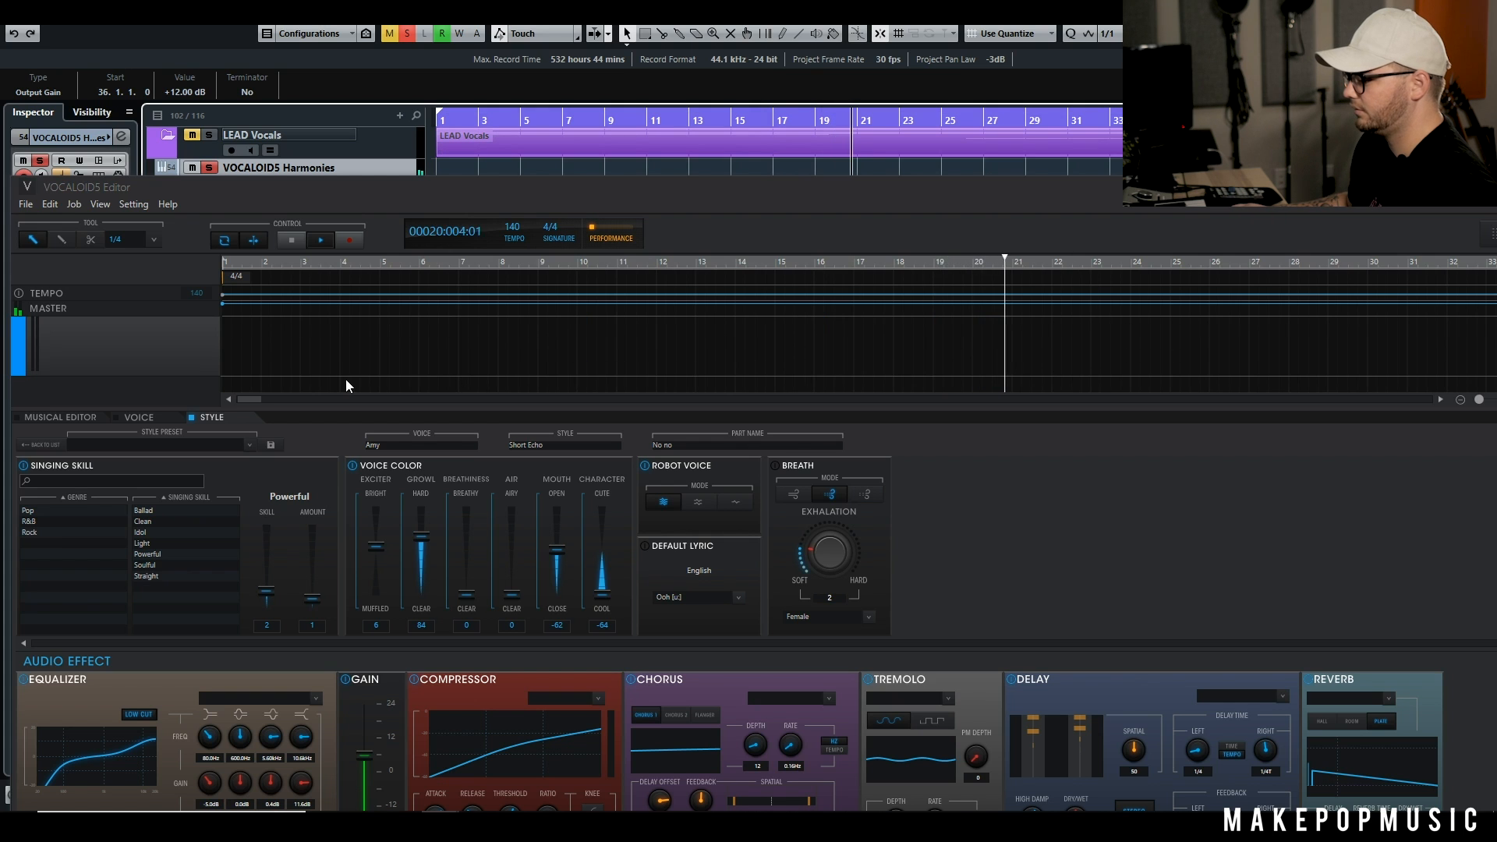
pyautogui.moveTo(259, 399); pyautogui.dragTo(287, 398)
pyautogui.click(1165, 117)
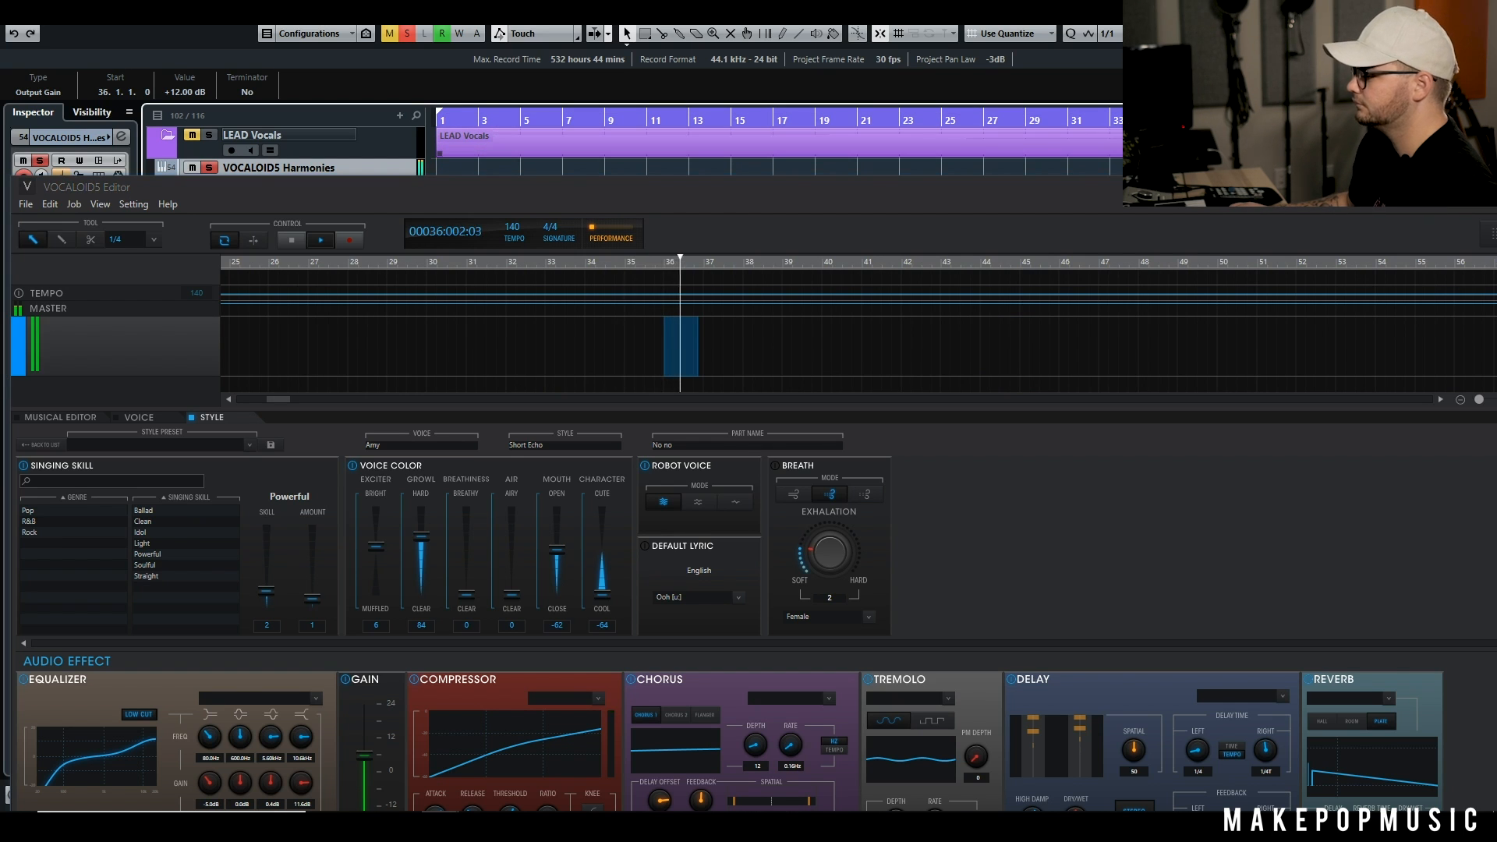
# Step: Lower the 4 VOCALOID track's volume to -1.4 and stop playback
pyautogui.scroll(2, 201, 352)
pyautogui.moveTo(159, 368); pyautogui.dragTo(131, 366)
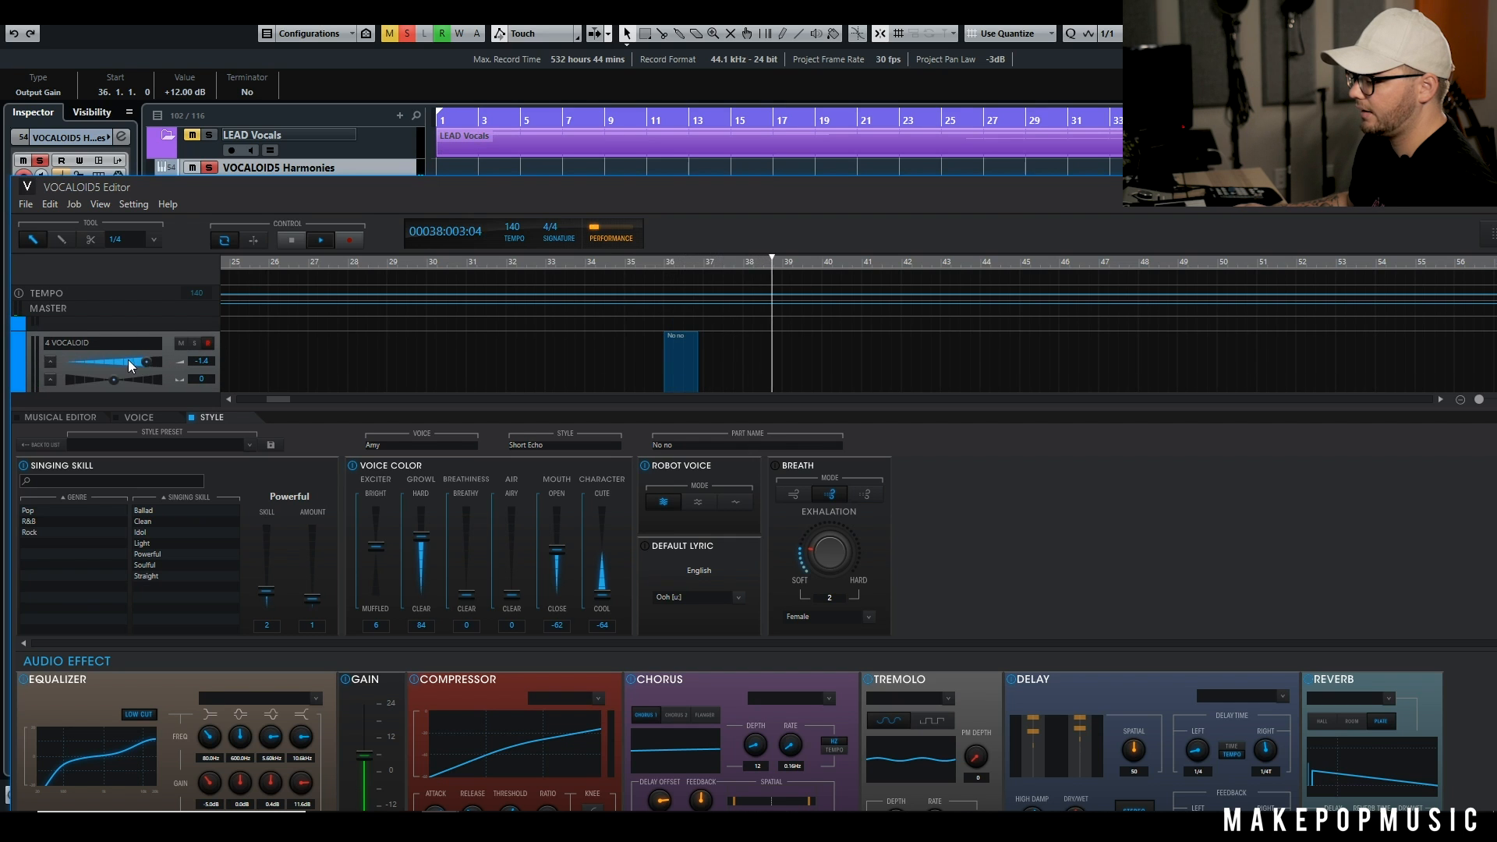
pyautogui.press('space')
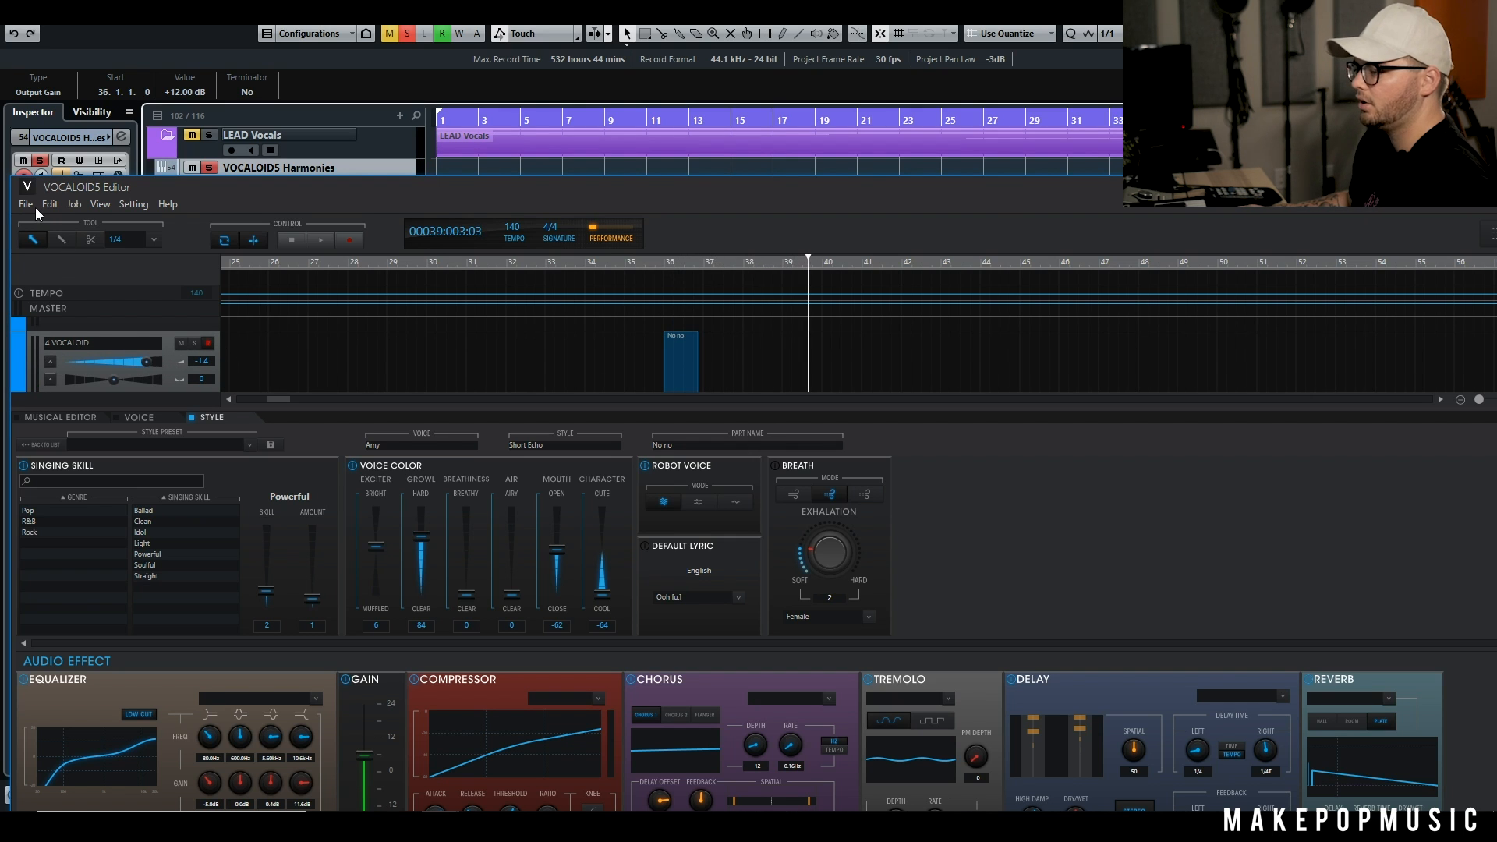
# Step: Export the Harmonies, Vocal Chop and 4 VOCALOID tracks as a multichannel audio mixdown to the Samples and Files (E:) drive
pyautogui.click(31, 207)
pyautogui.click(125, 286)
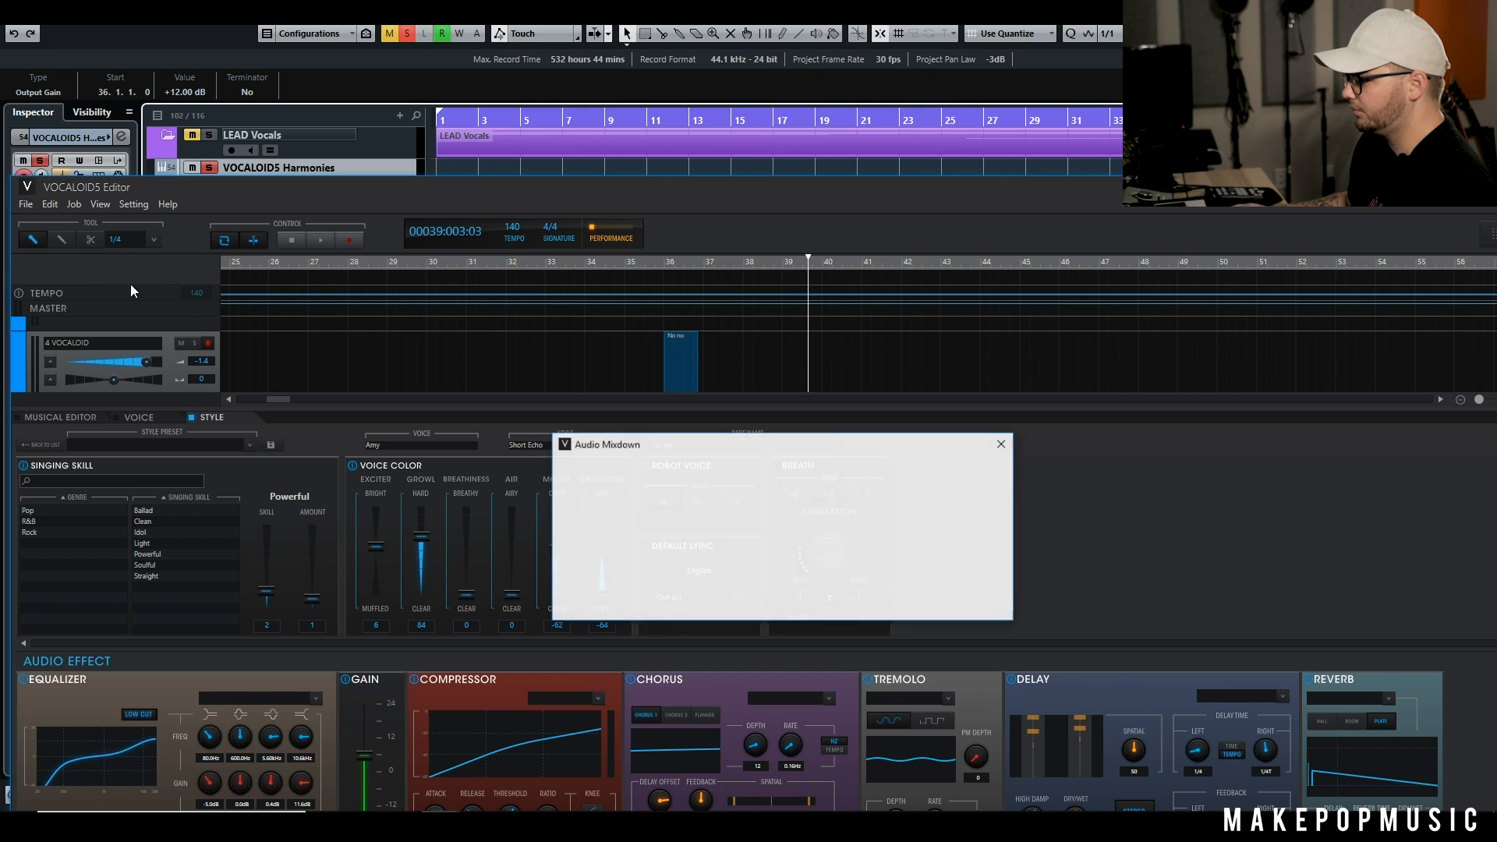
pyautogui.click(584, 513)
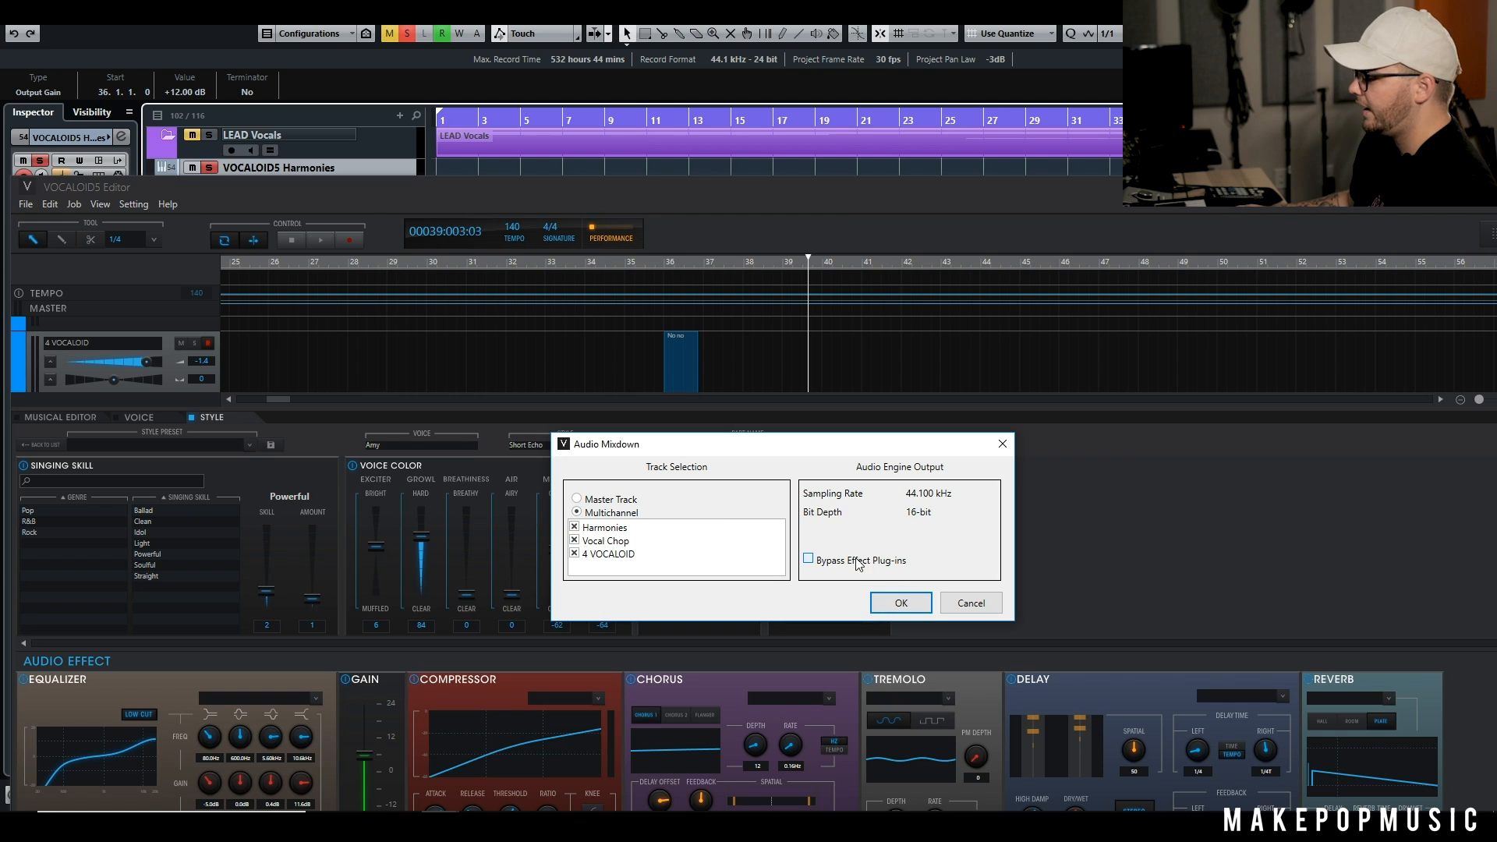
pyautogui.click(902, 605)
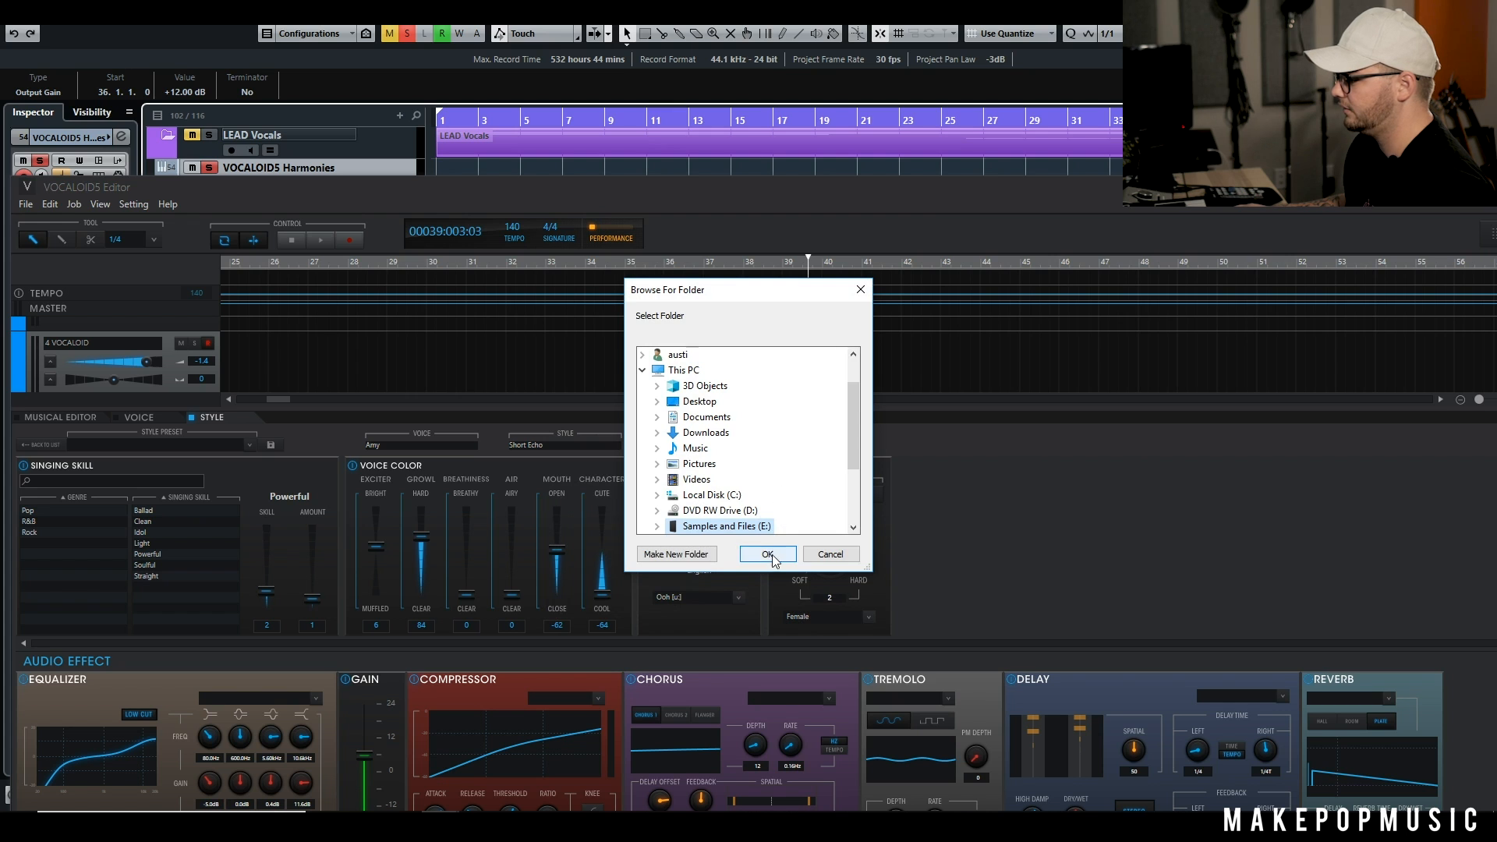
pyautogui.click(767, 554)
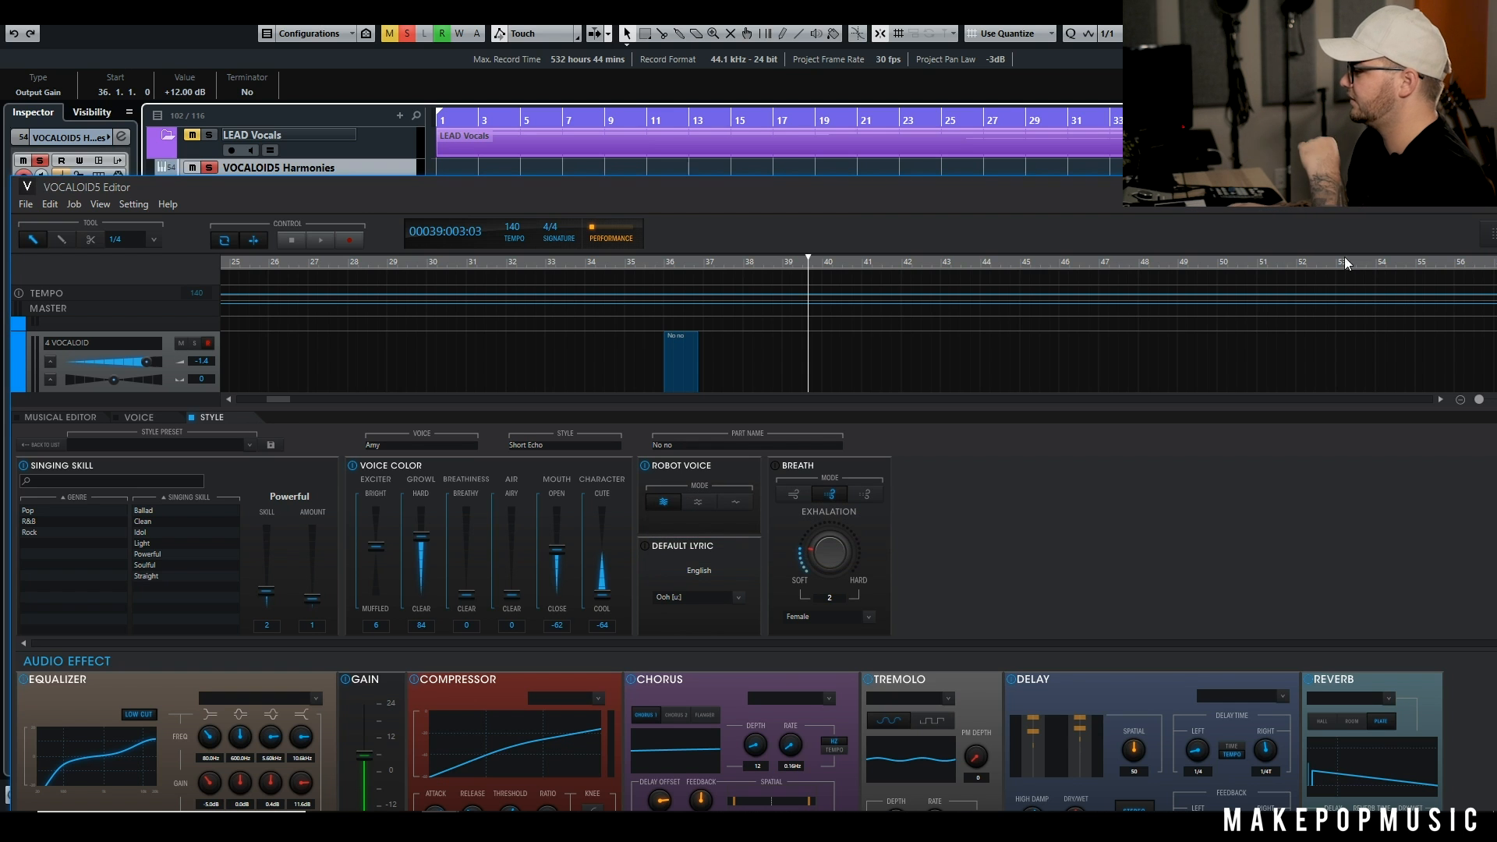
# Step: Switch to File Explorer, show the Samples and Files (E:) drive and sort its files by modification date, newest first
pyautogui.click(438, 825)
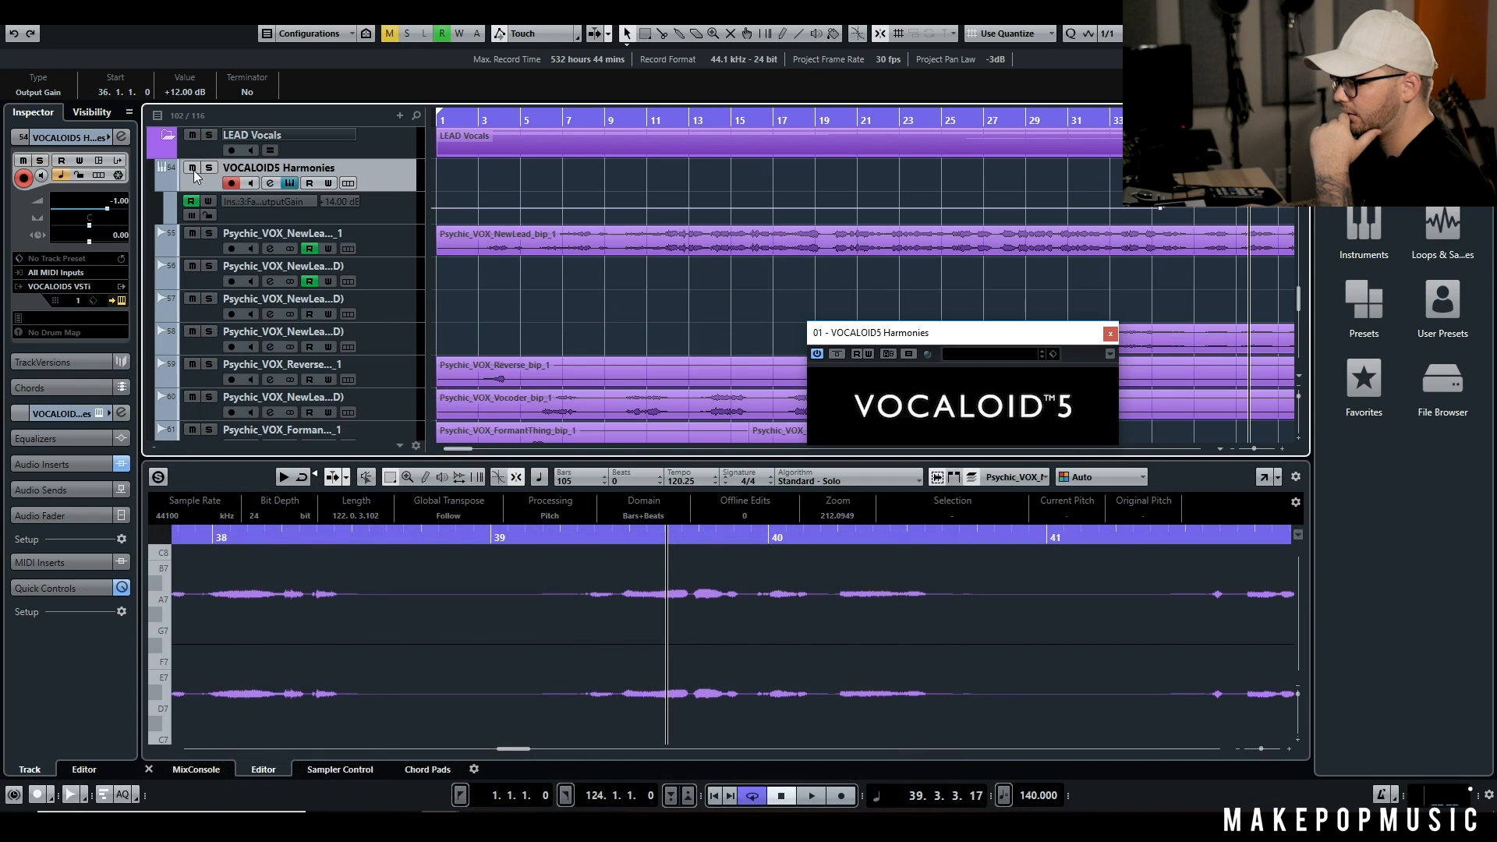
pyautogui.click(364, 824)
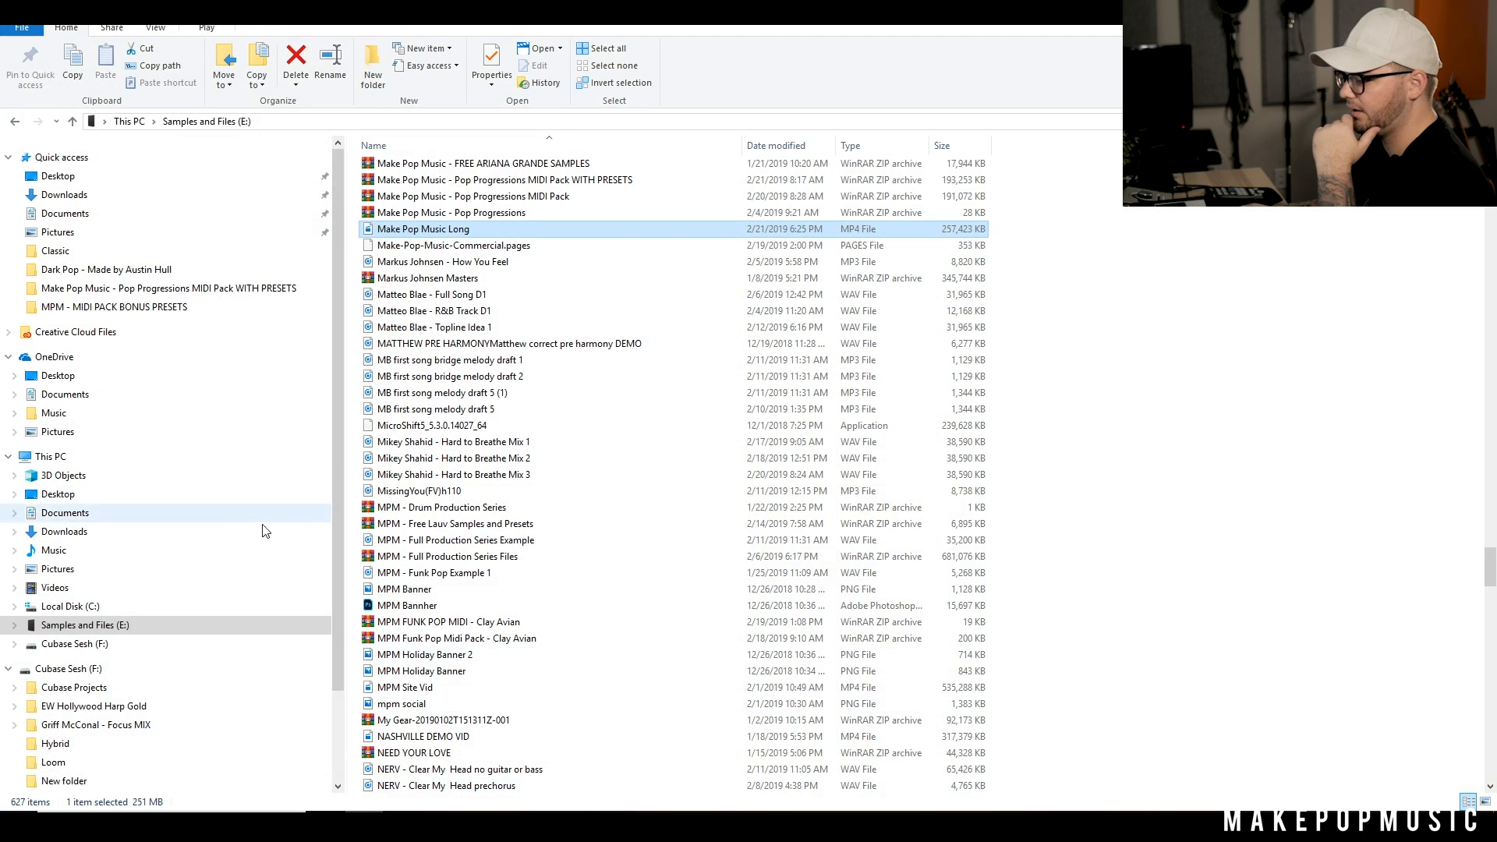
pyautogui.click(225, 629)
pyautogui.click(791, 145)
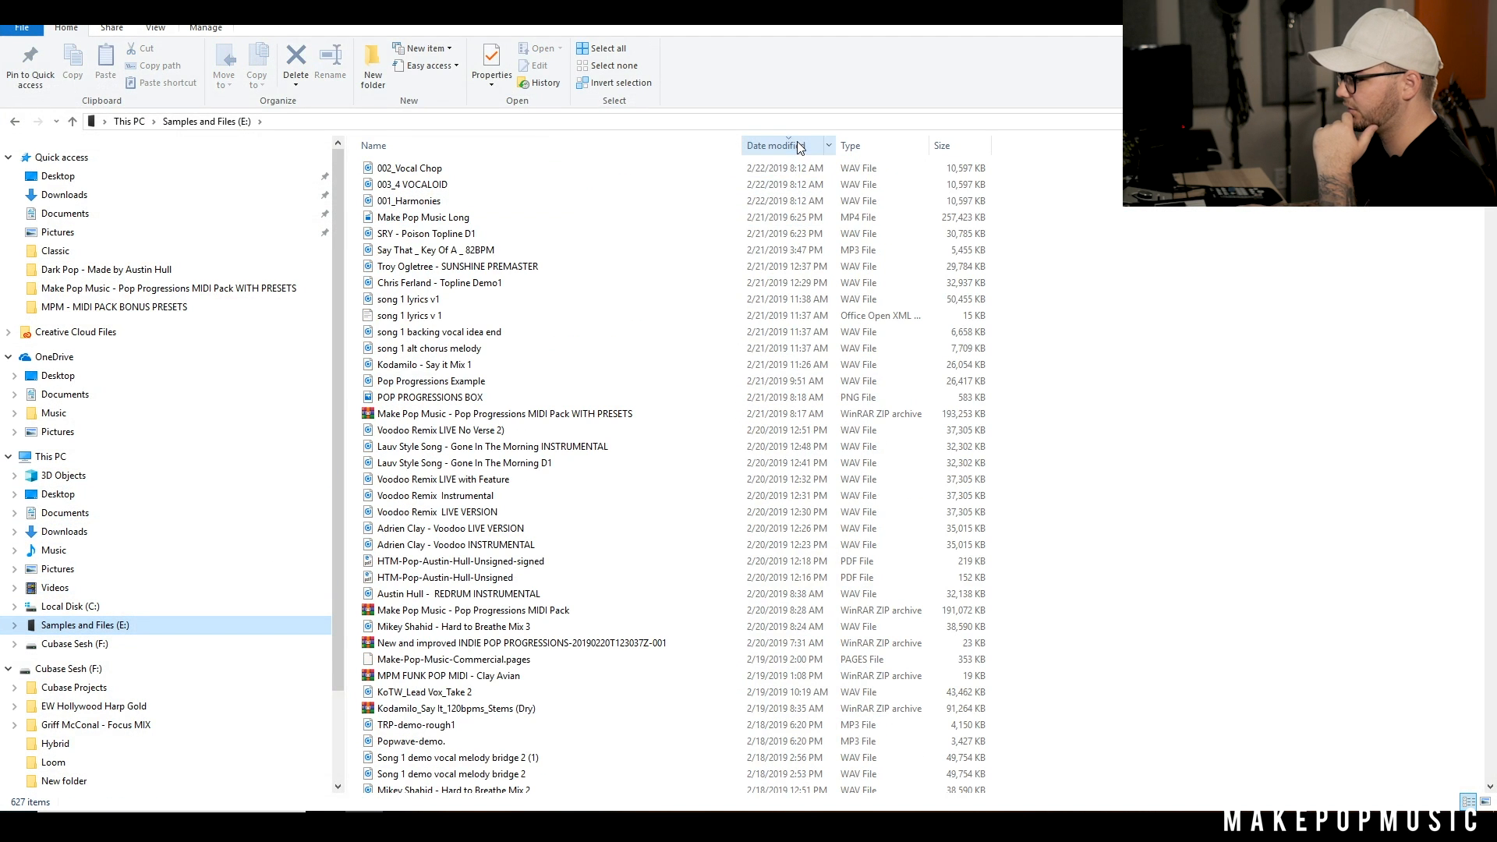
# Step: Import 001_Harmonies, 002_Vocal Chop and 003_4 VOCALOID into the Cubase project at bar 1, each on a different track
pyautogui.click(466, 176)
pyautogui.keyDown('shift'); pyautogui.click(484, 200); pyautogui.keyUp('shift')
pyautogui.moveTo(485, 200); pyautogui.dragTo(441, 163)
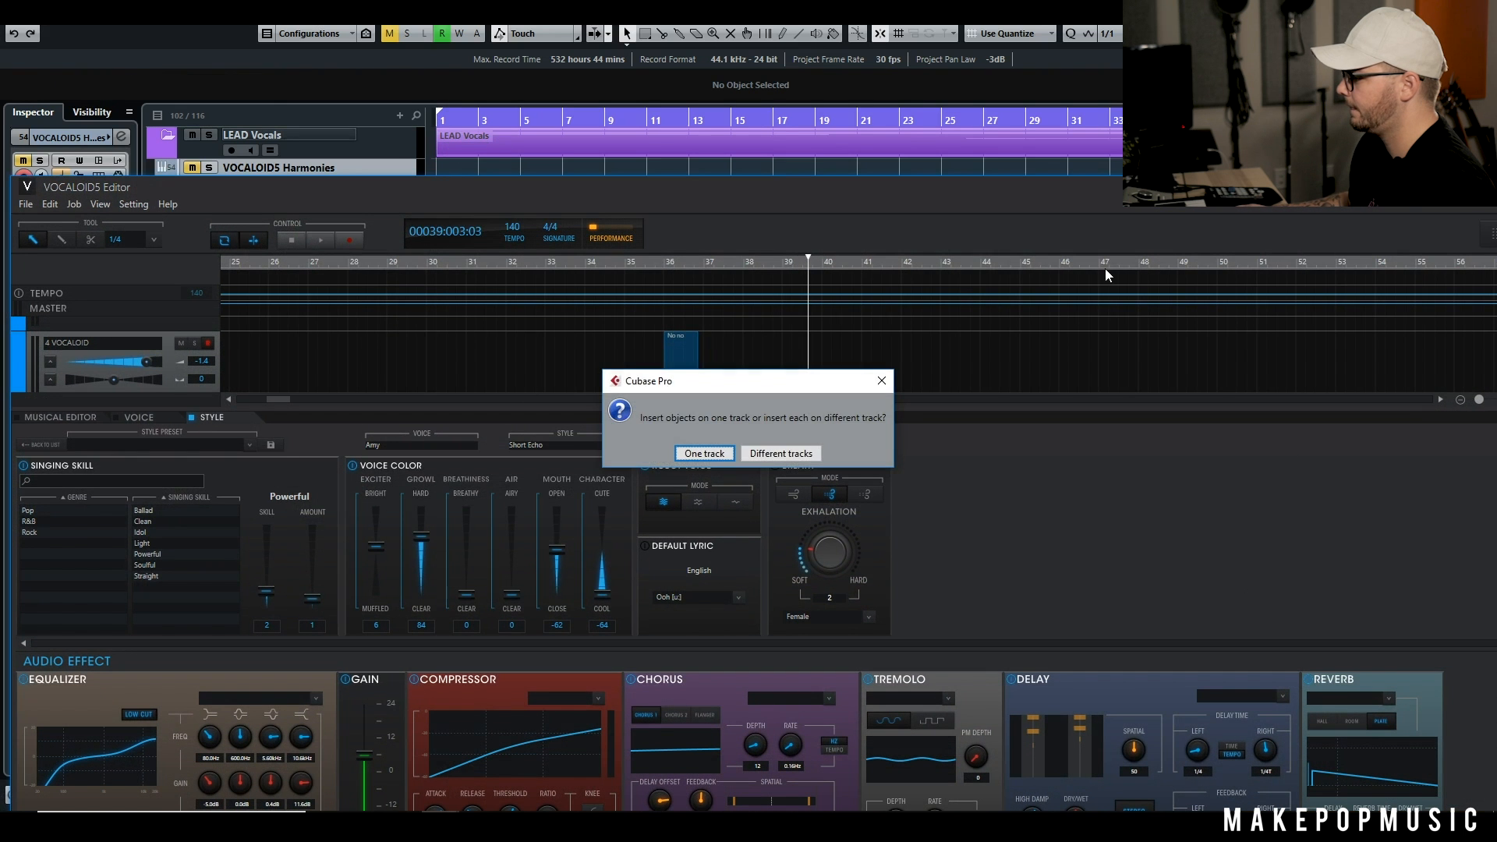
pyautogui.click(761, 456)
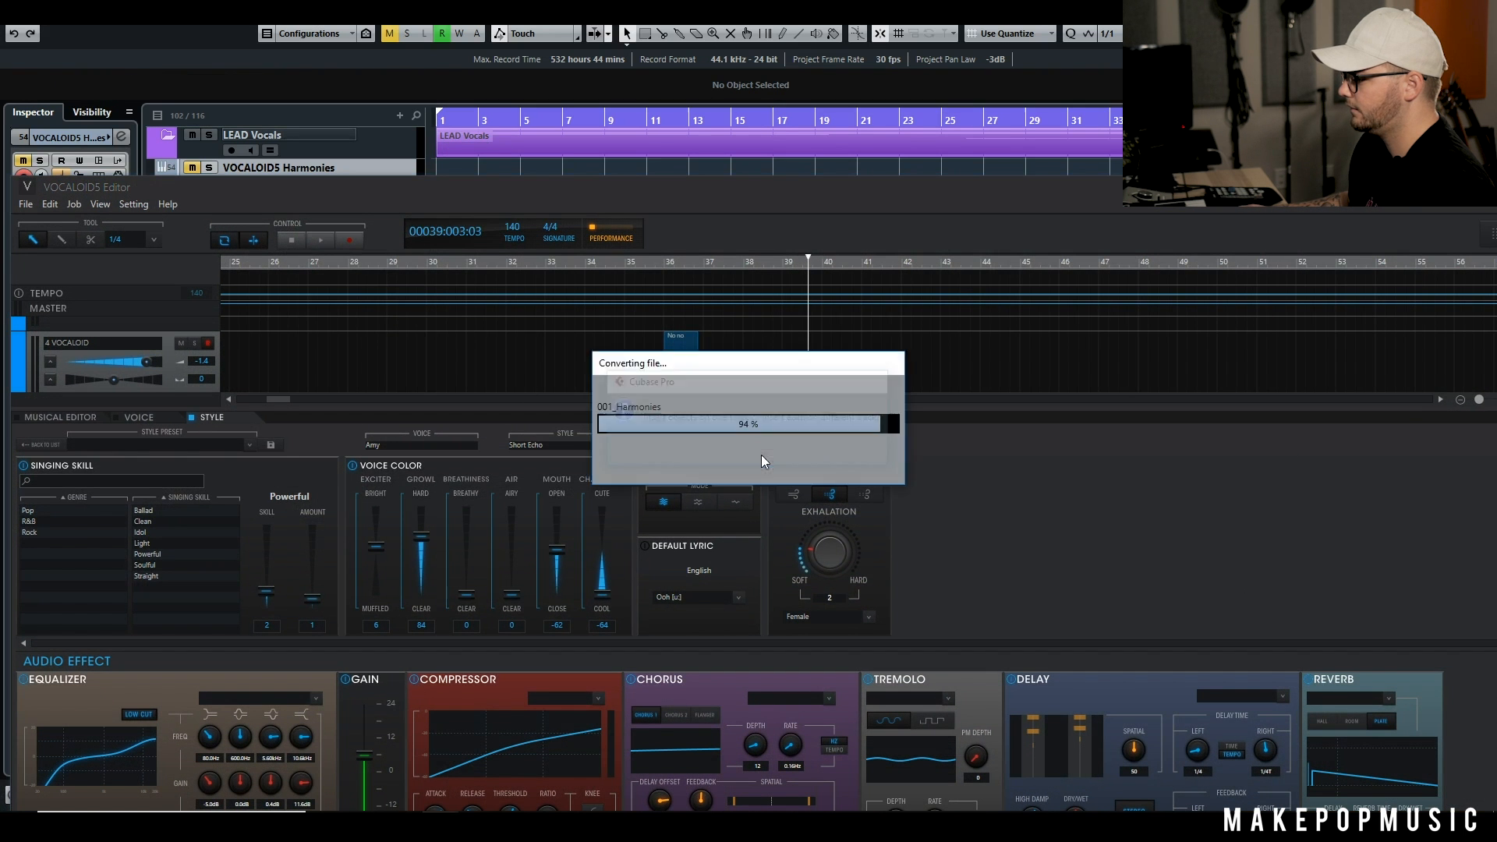
pyautogui.click(1393, 187)
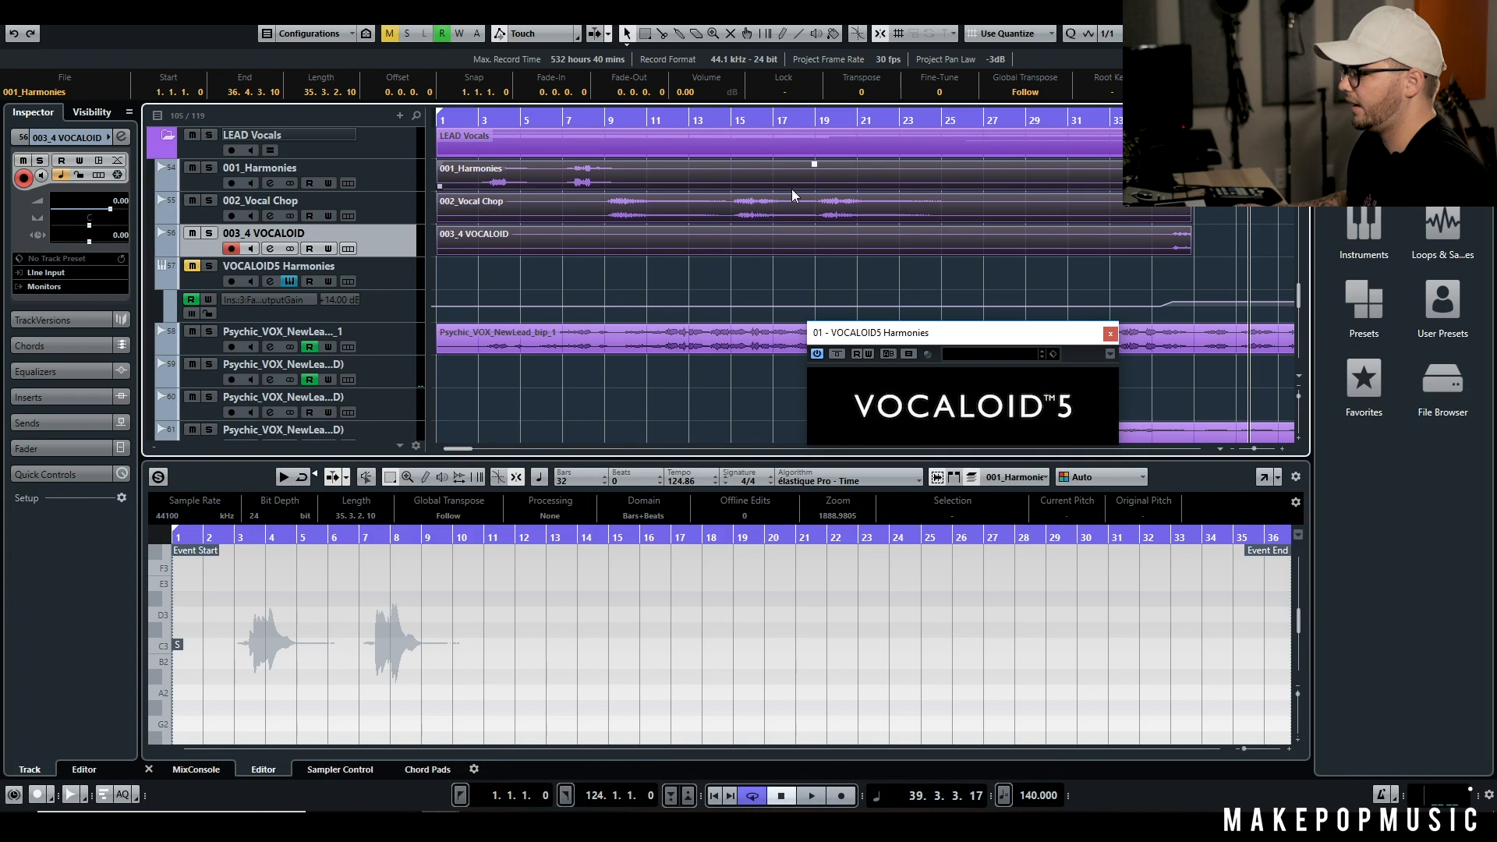
# Step: Close the VOCALOID5 plug-in window and audition the soloed 001_Harmonies track from bars 4 and 7 and 002_Vocal Chop around bar 15
pyautogui.press('g')
pyautogui.click(489, 121)
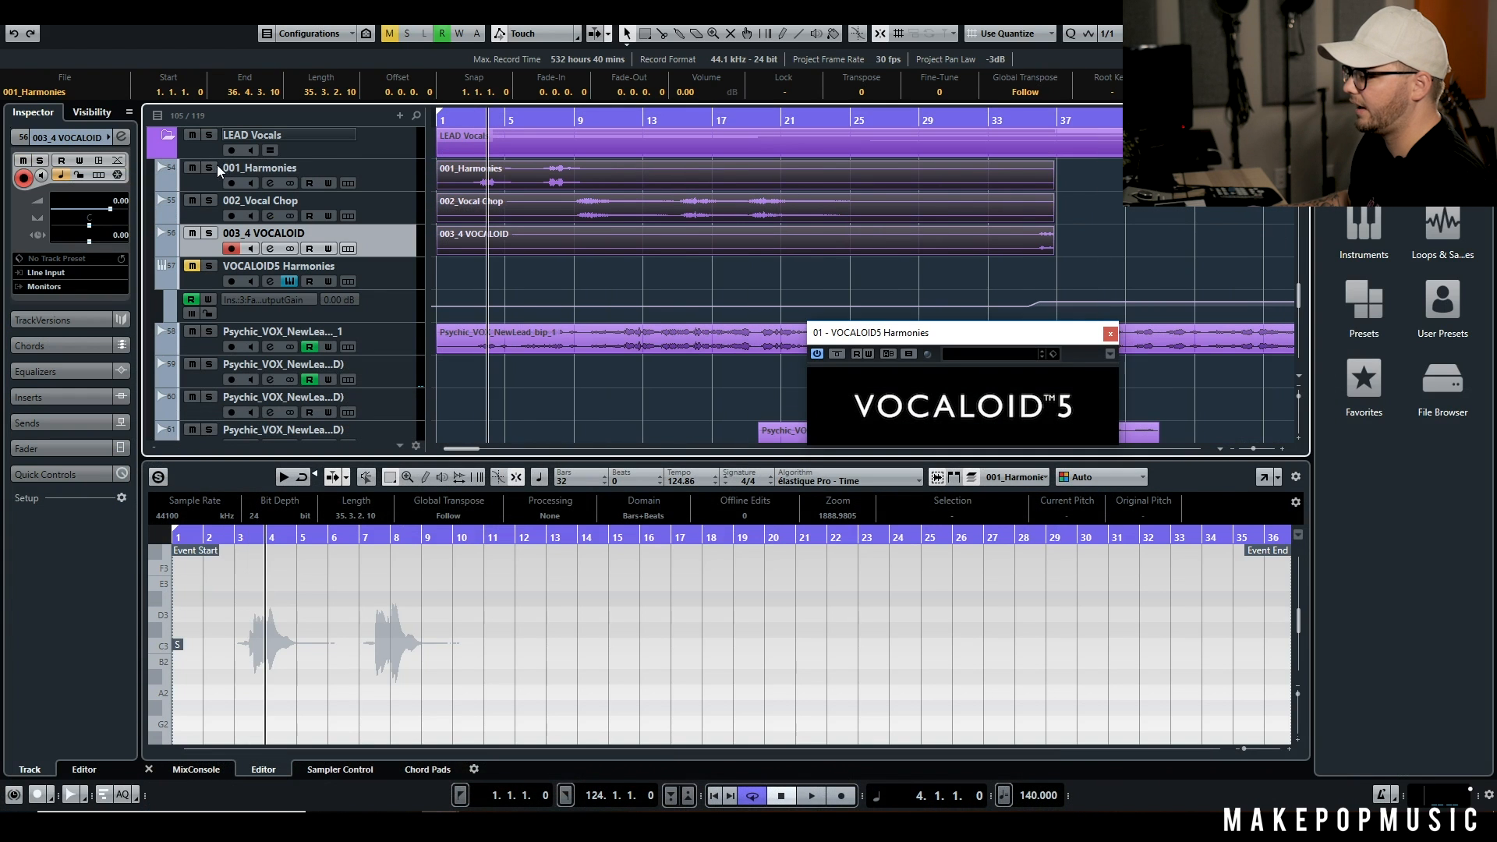
pyautogui.click(543, 120)
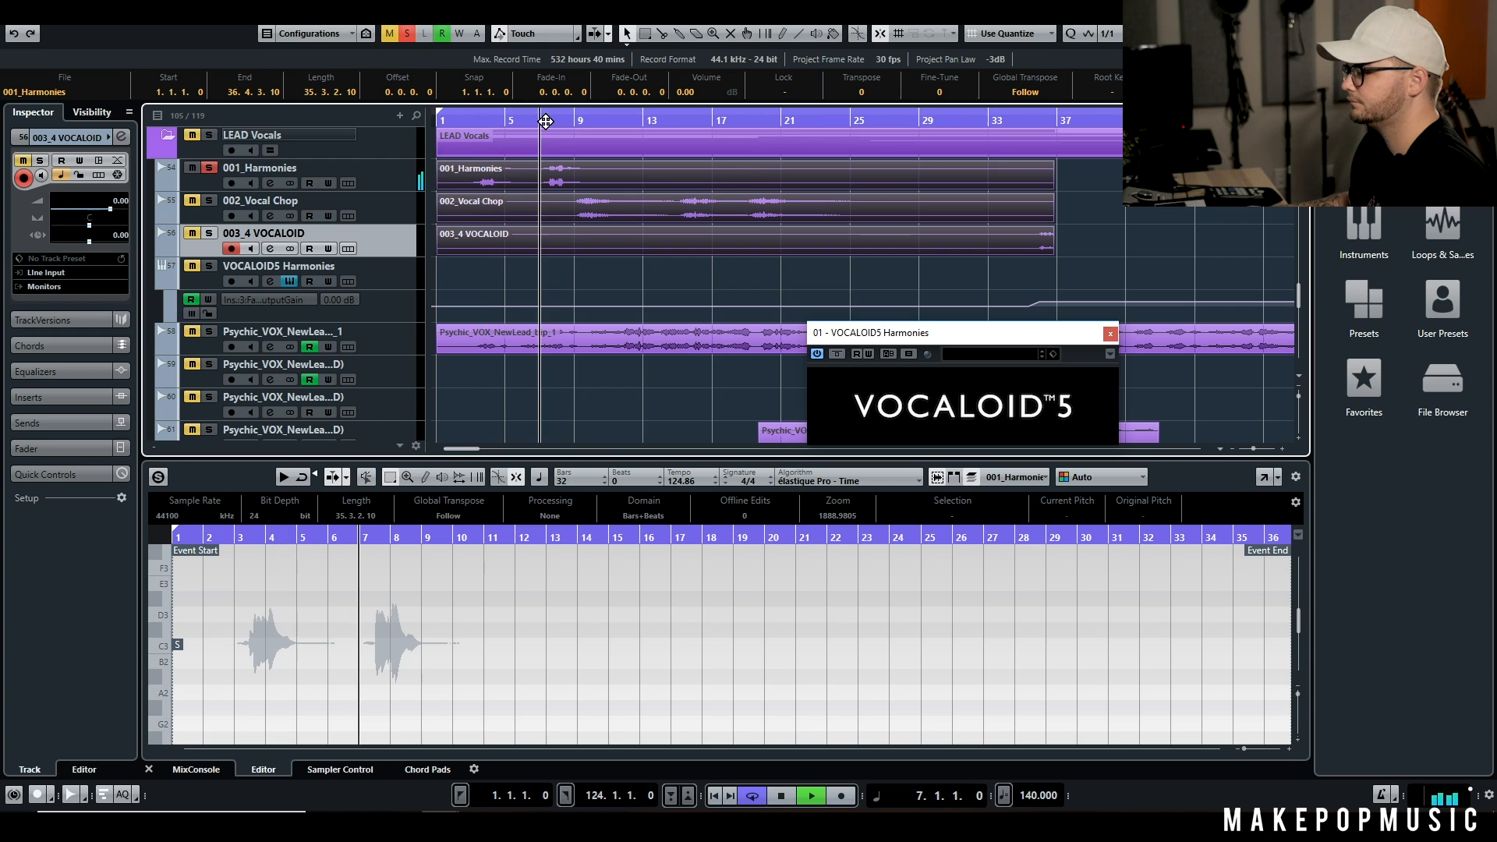
pyautogui.click(1110, 334)
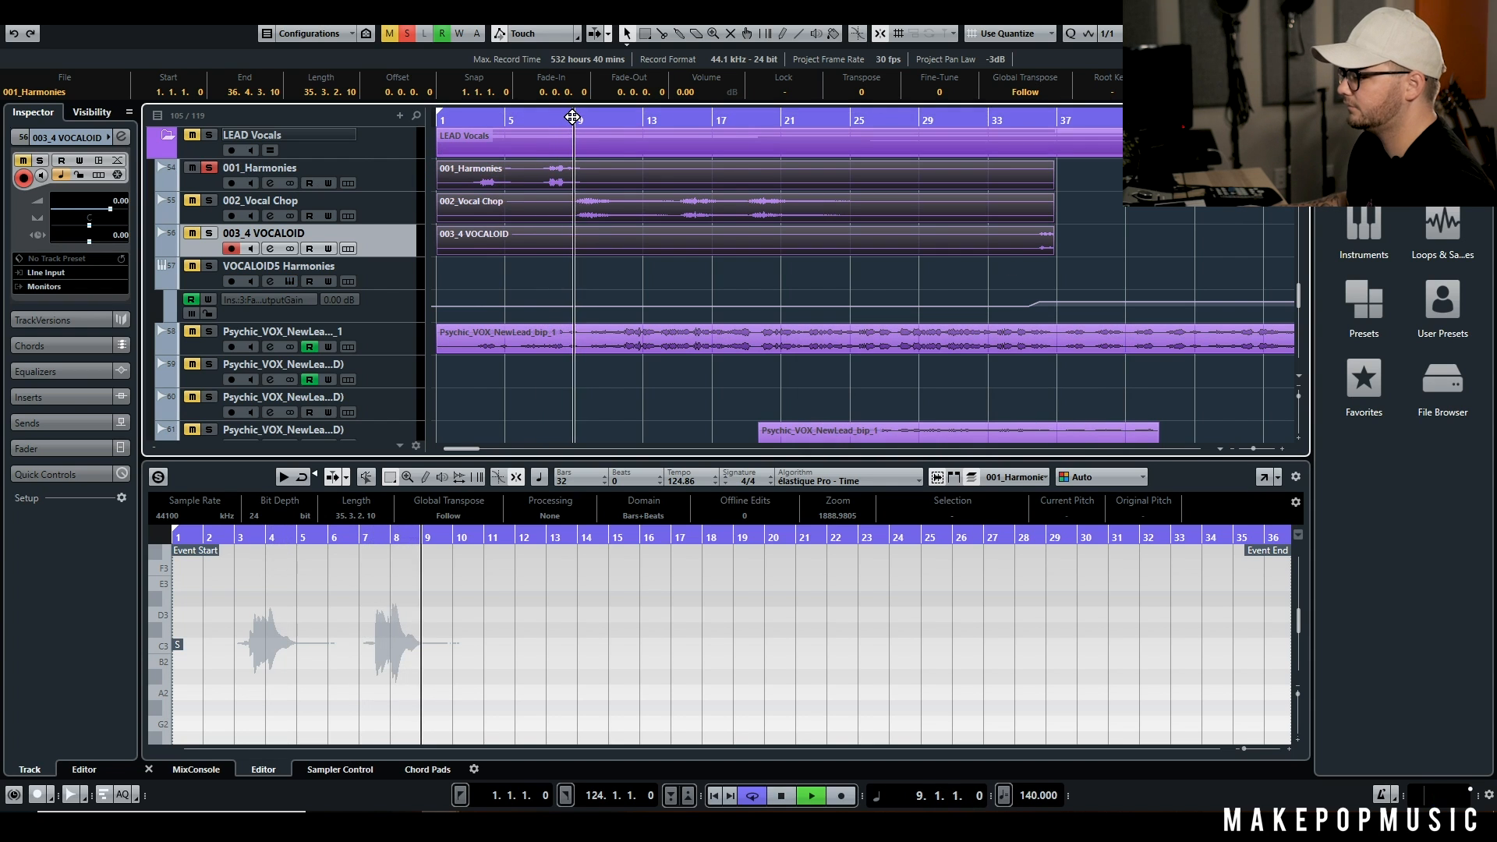
pyautogui.click(209, 201)
pyautogui.click(678, 120)
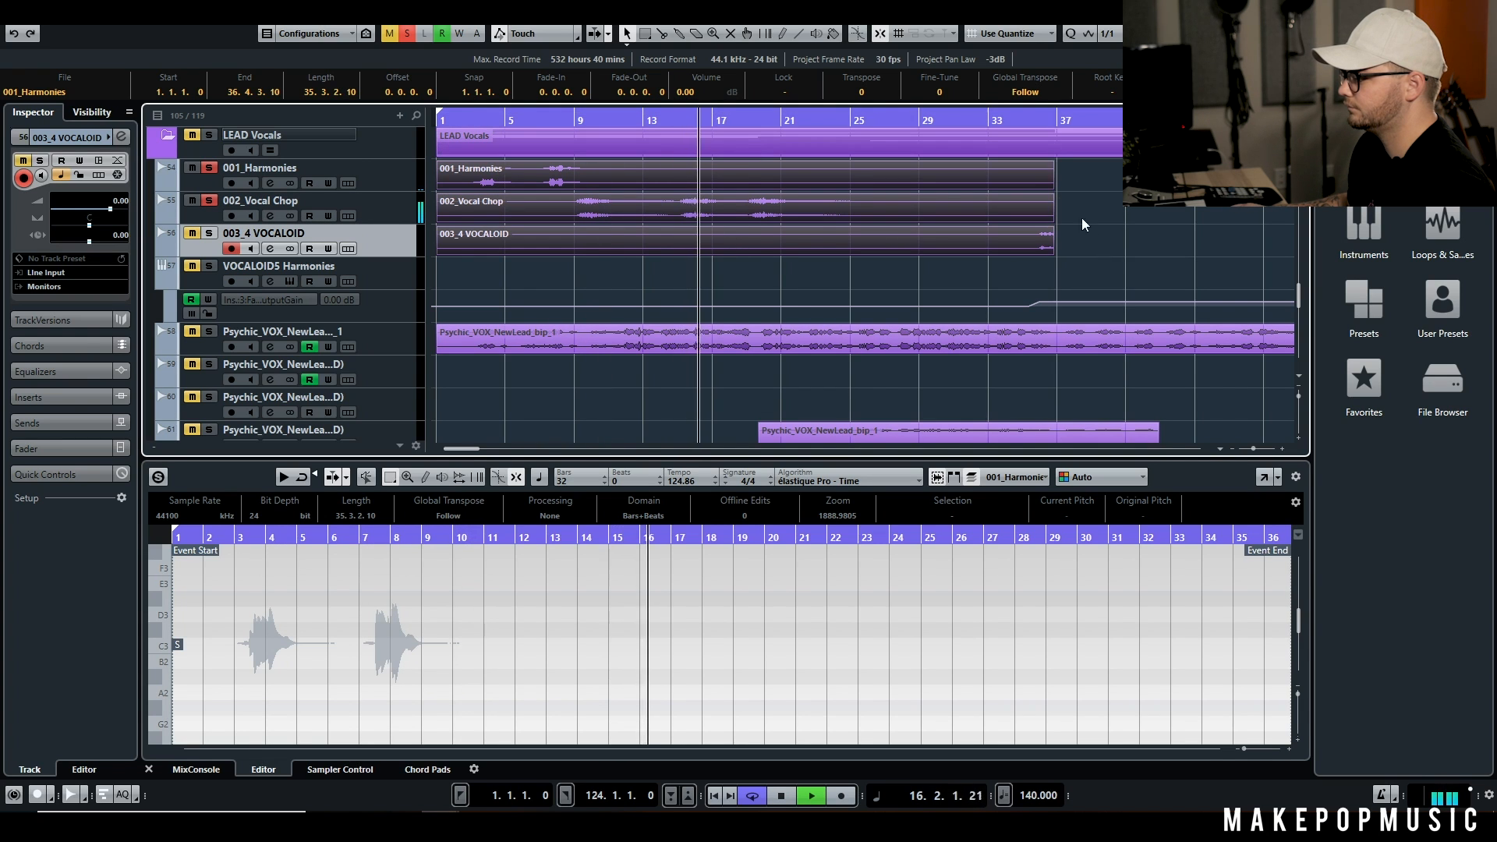
# Step: Play the 003_4 VOCALOID track soloed from around bar 35, then clear all solos and stop playback
pyautogui.click(1026, 120)
pyautogui.click(203, 234)
pyautogui.click(209, 199)
pyautogui.click(207, 171)
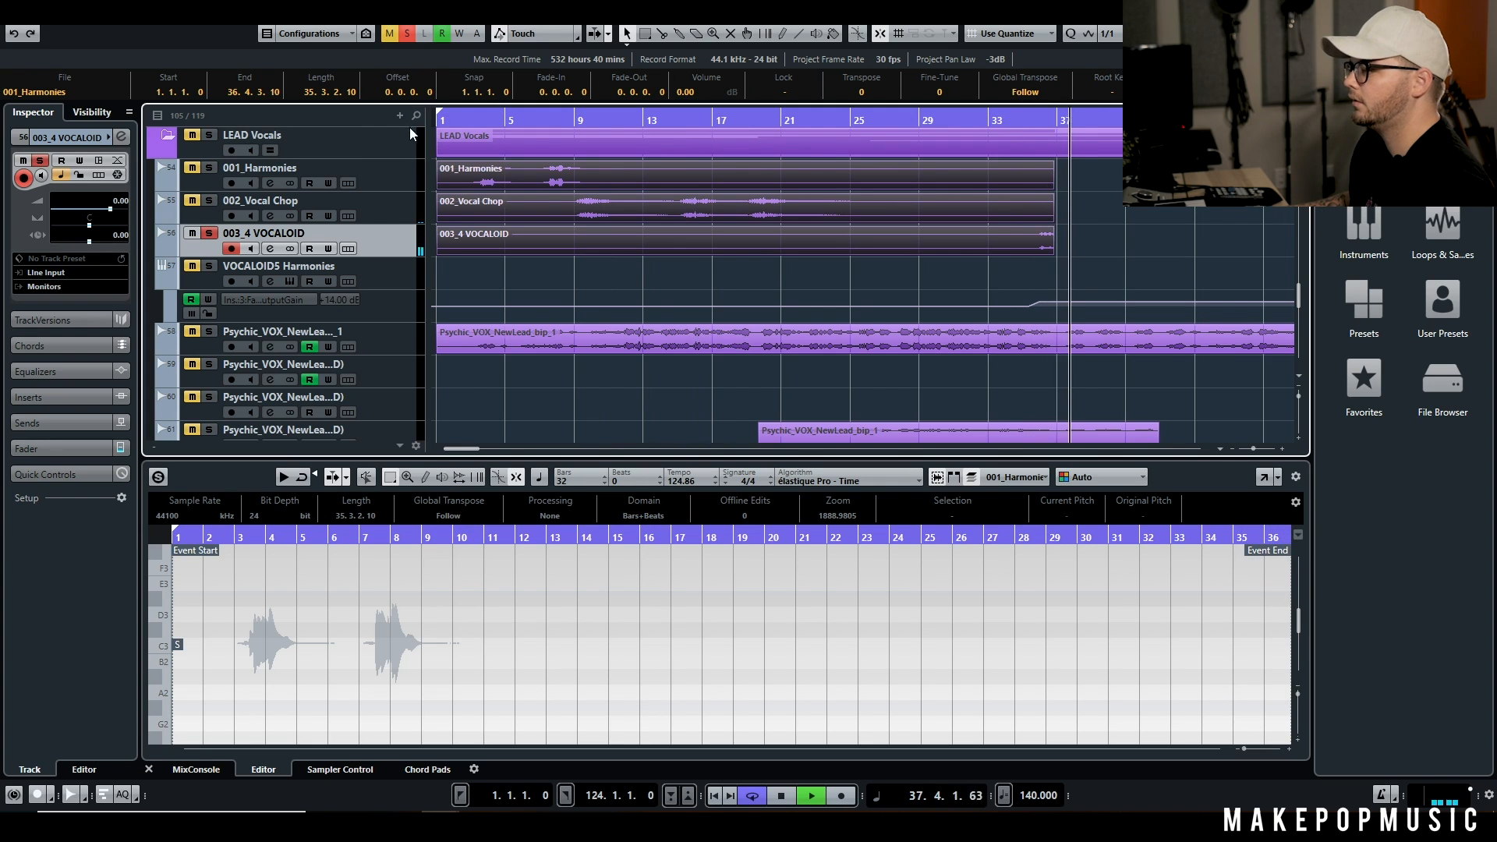
pyautogui.click(406, 34)
pyautogui.press('space')
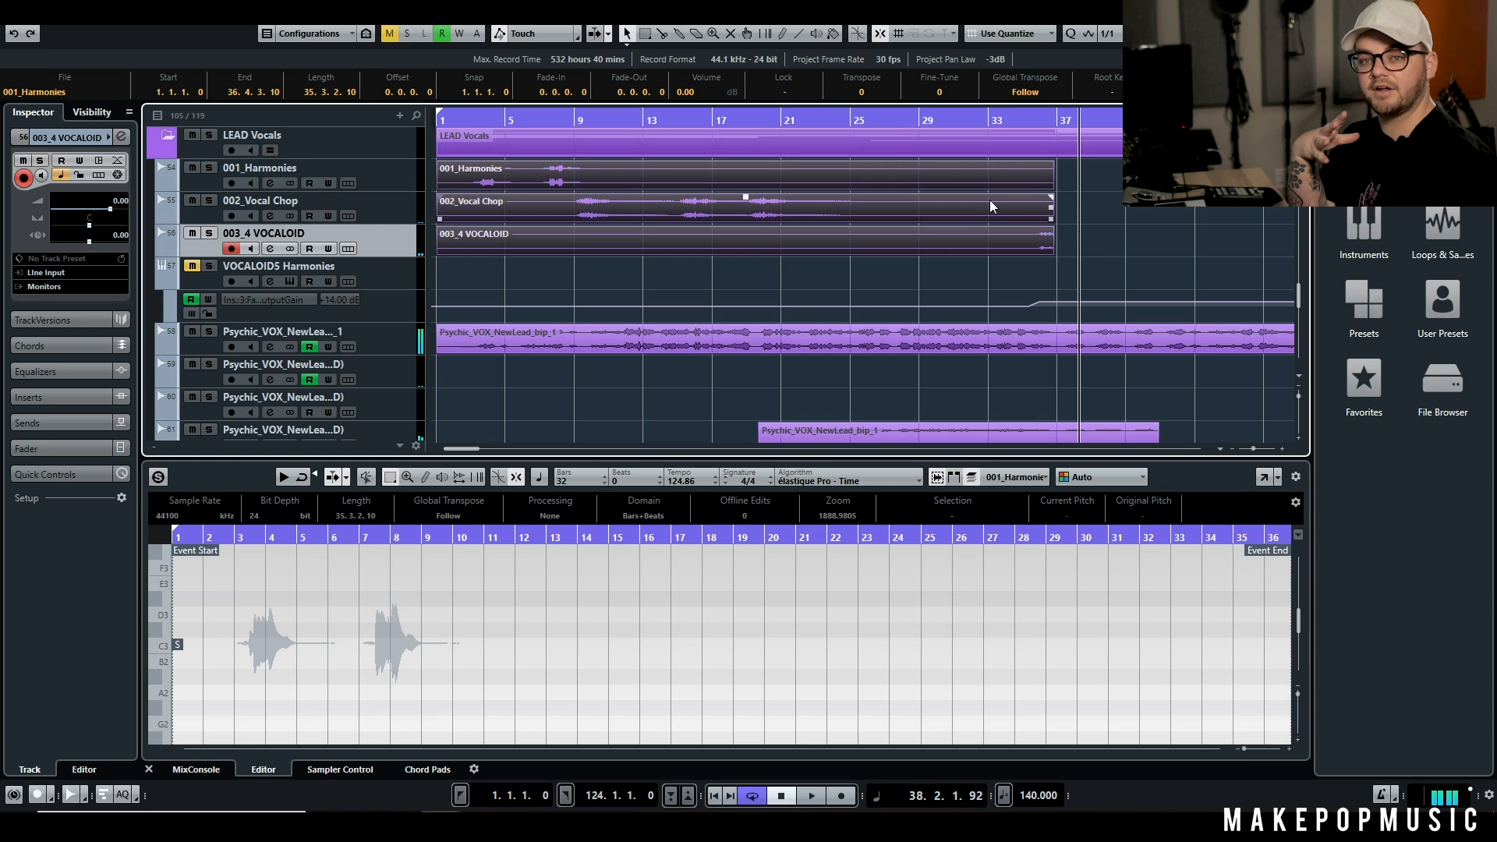